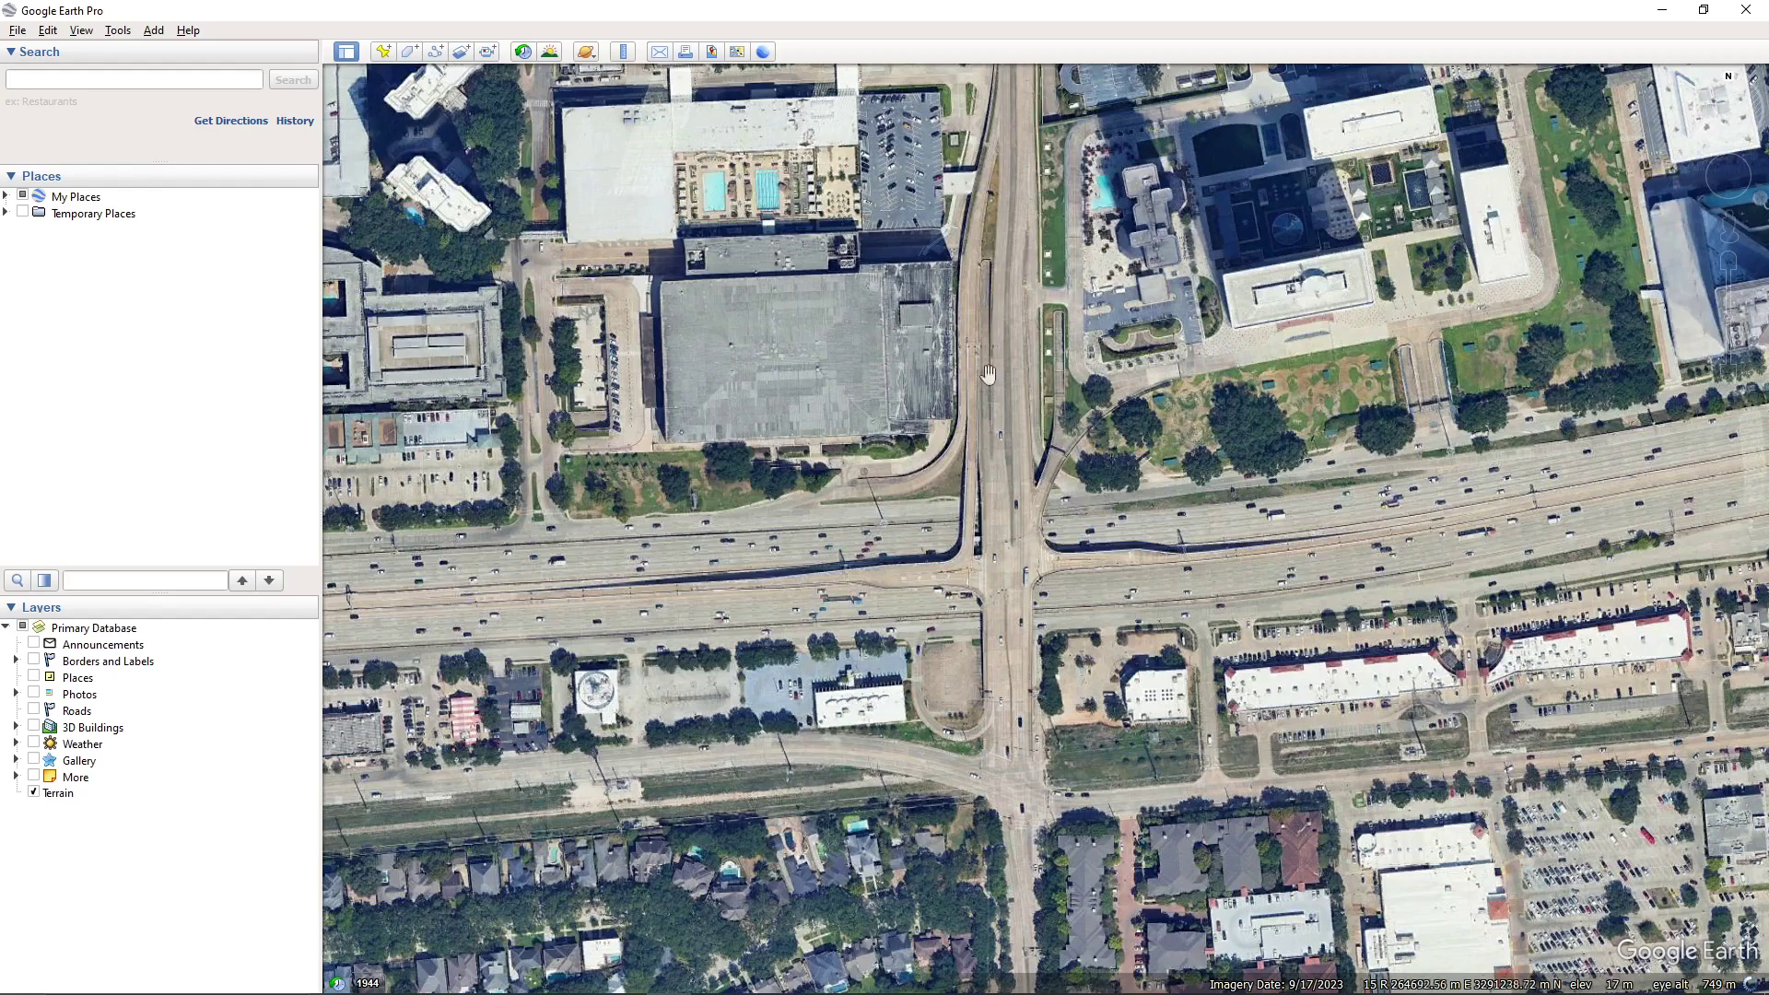
Step: Add a placemark on the freeway at the overpass intersection and copy it
click(382, 51)
drag(1047, 498, 1001, 527)
key(Return)
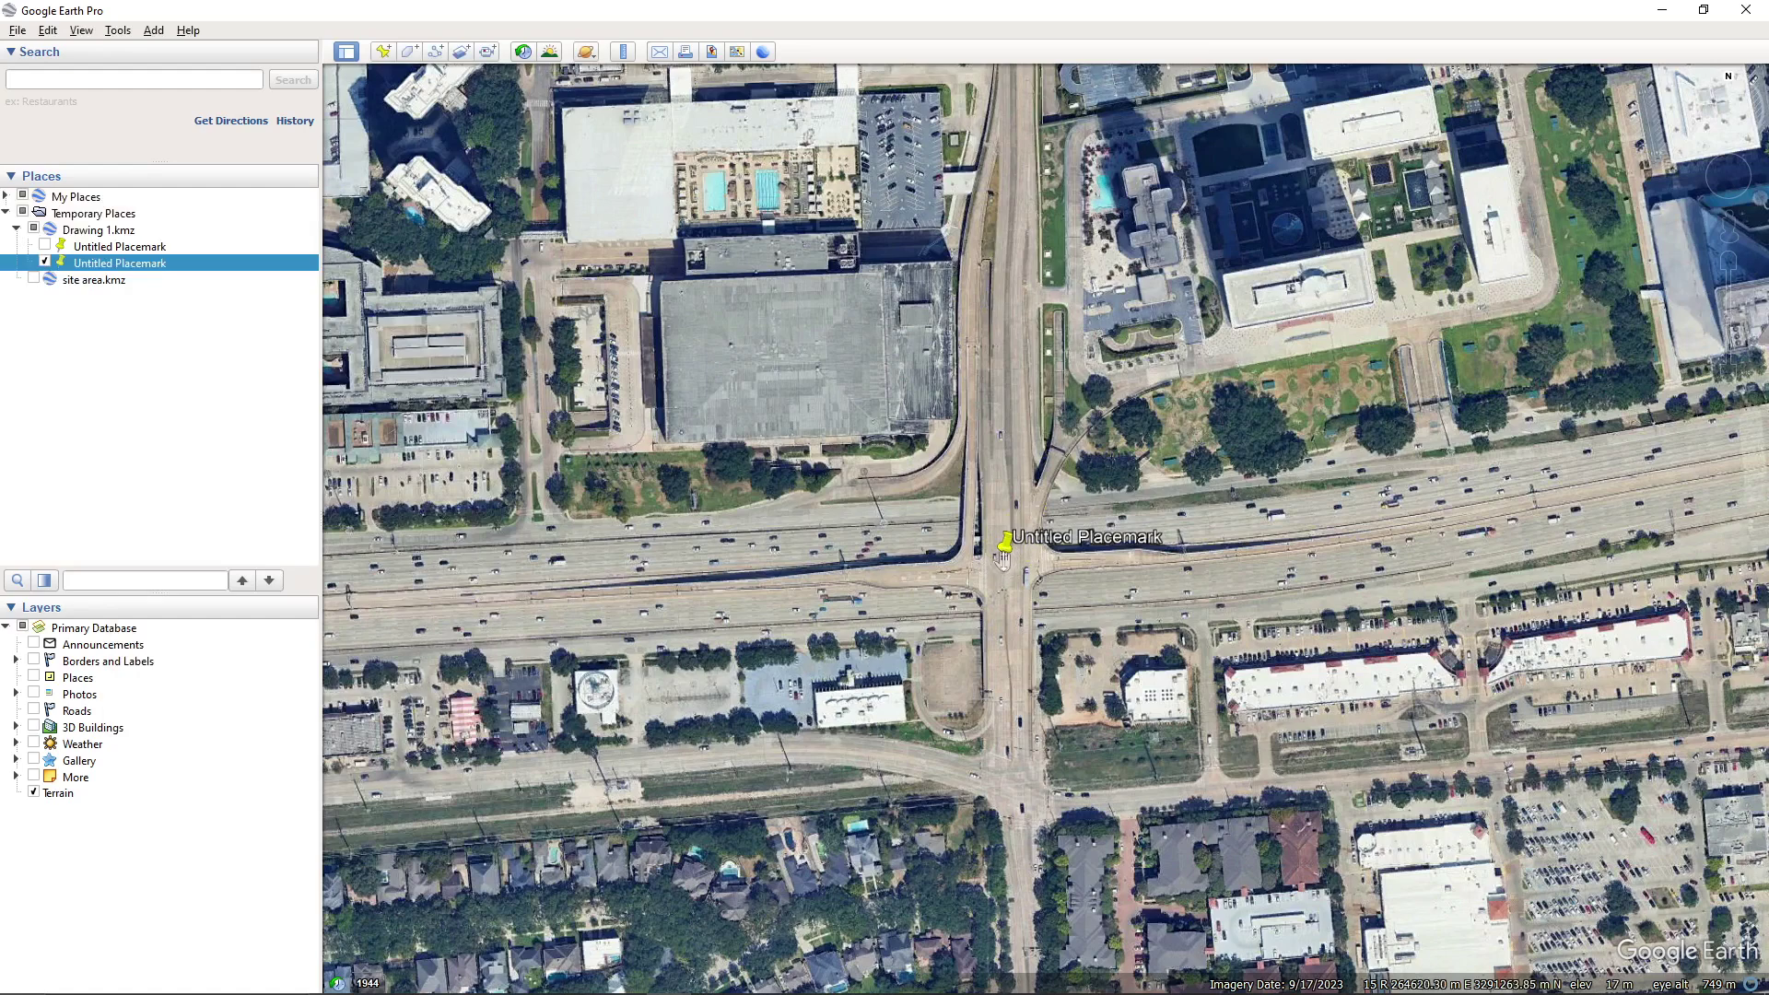
right_click(1006, 549)
click(1048, 581)
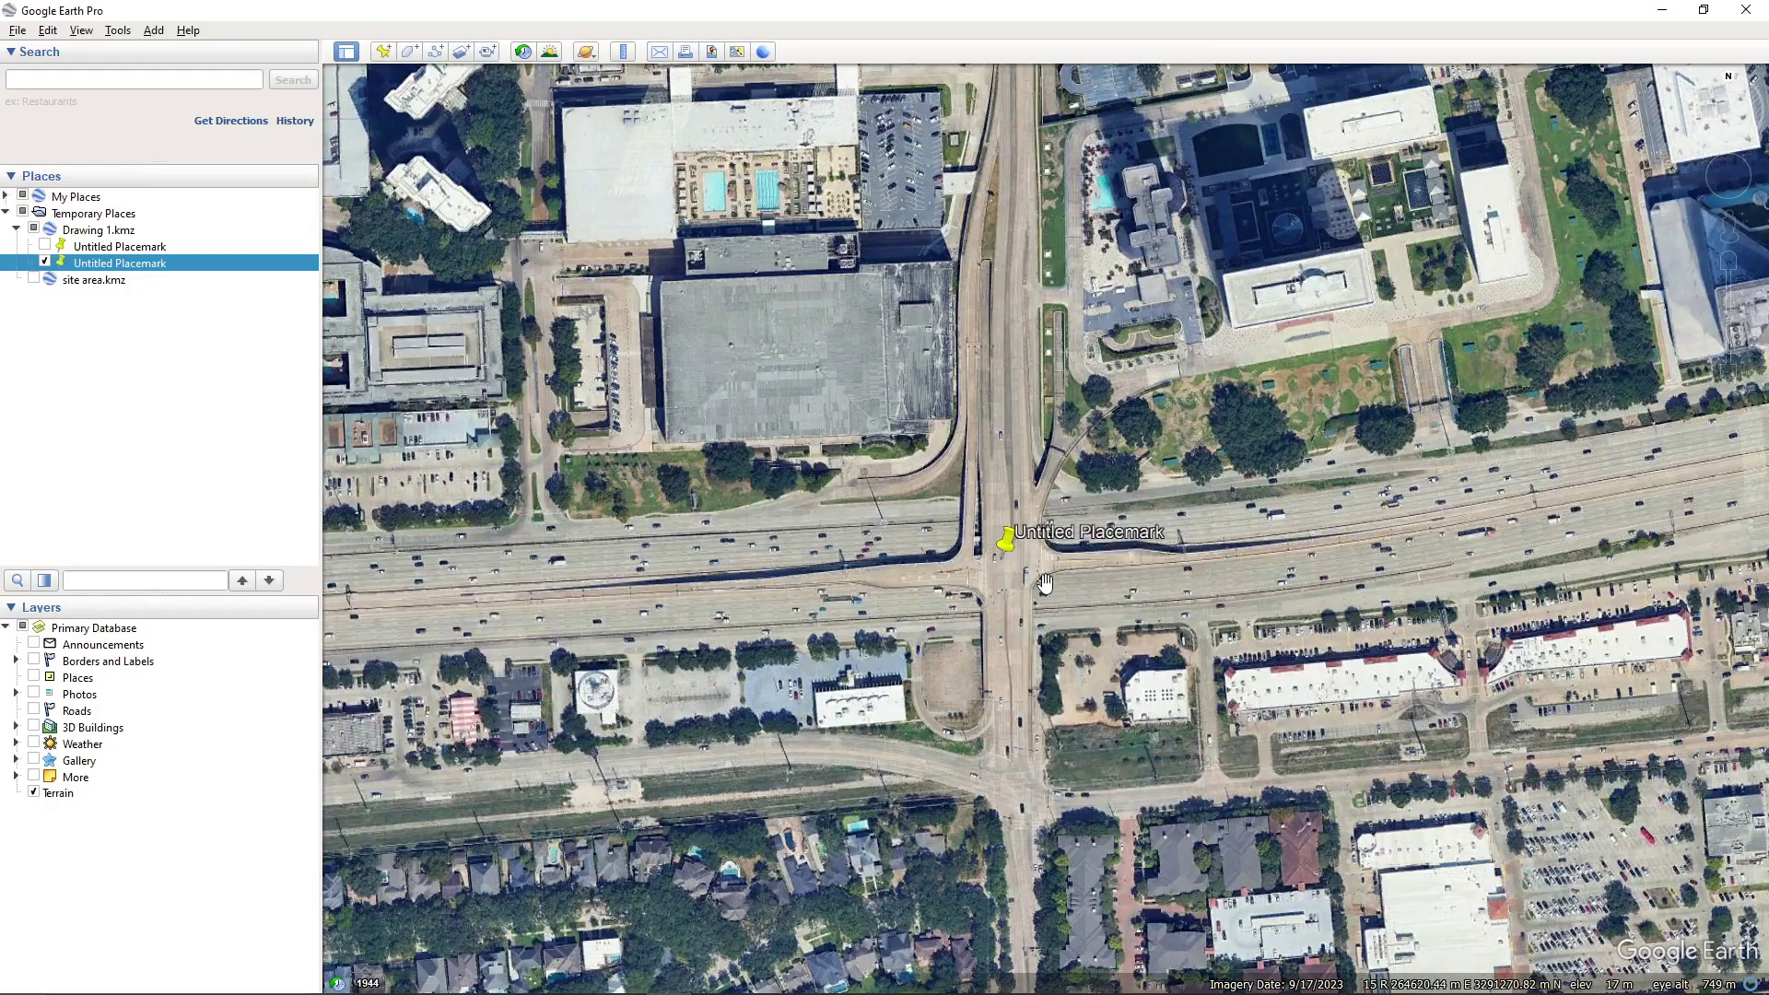
Step: Switch to AutoCAD and create a Plex-Earth Quick Site View from the identified Google Earth placemark
key(alt+Tab)
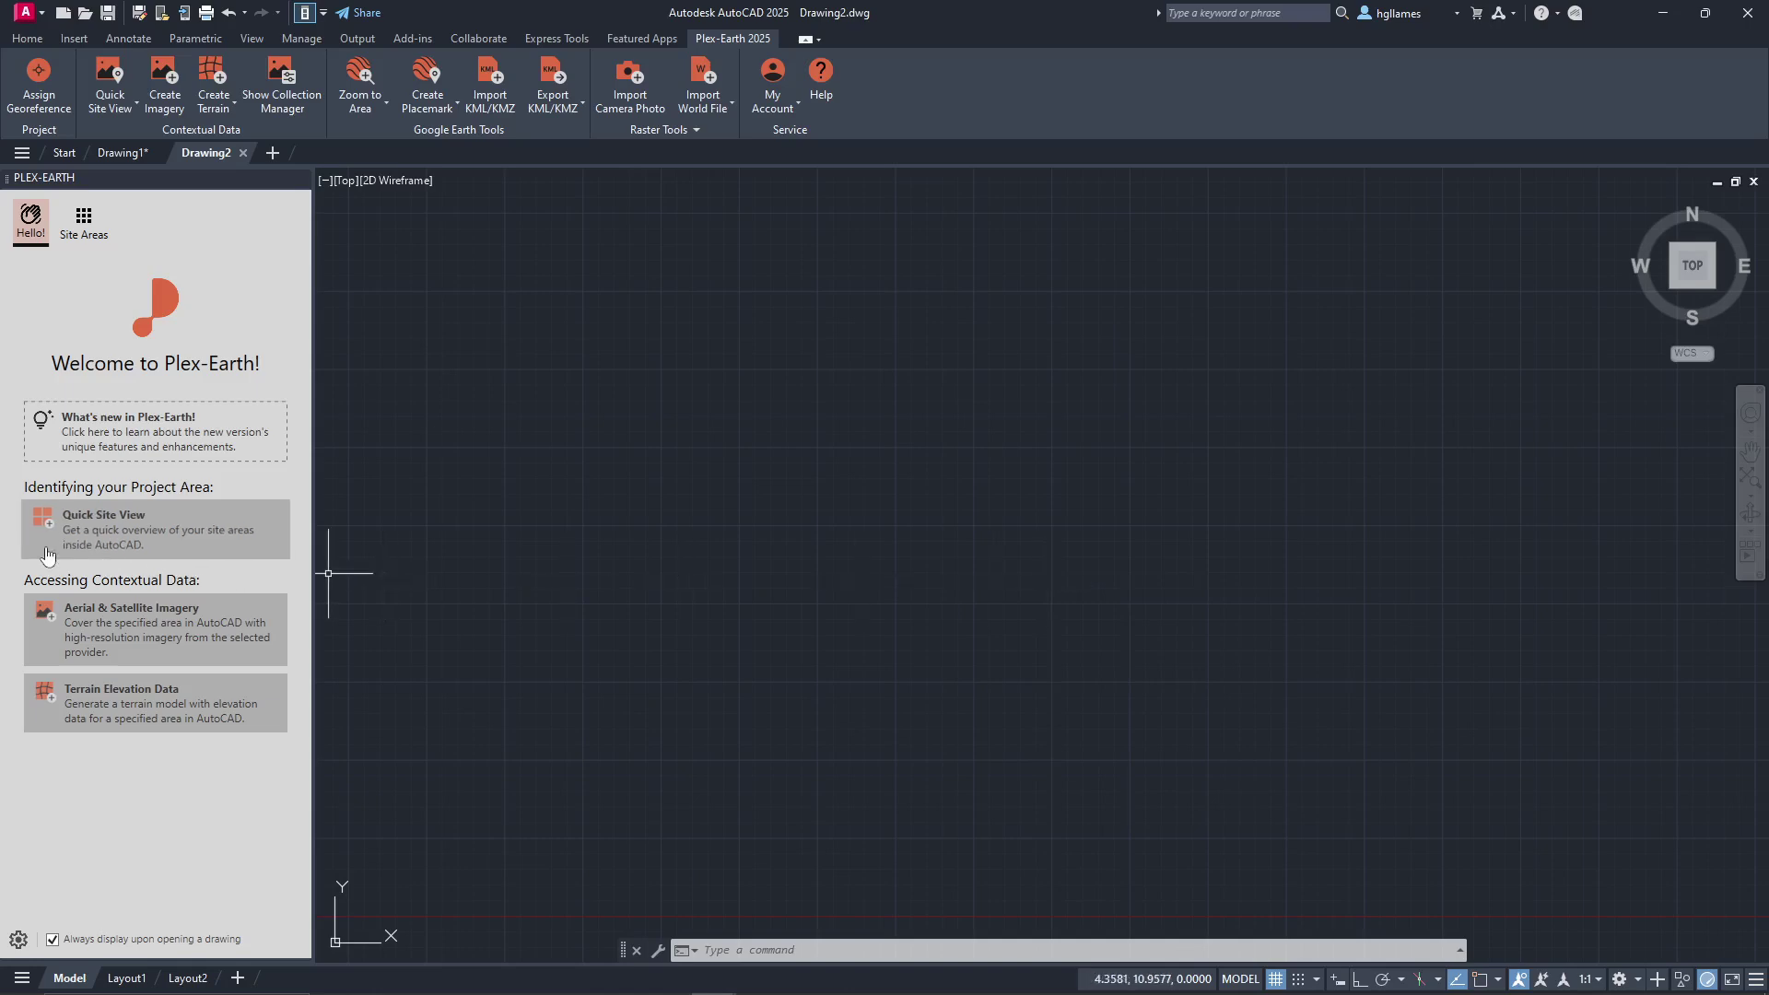
click(108, 540)
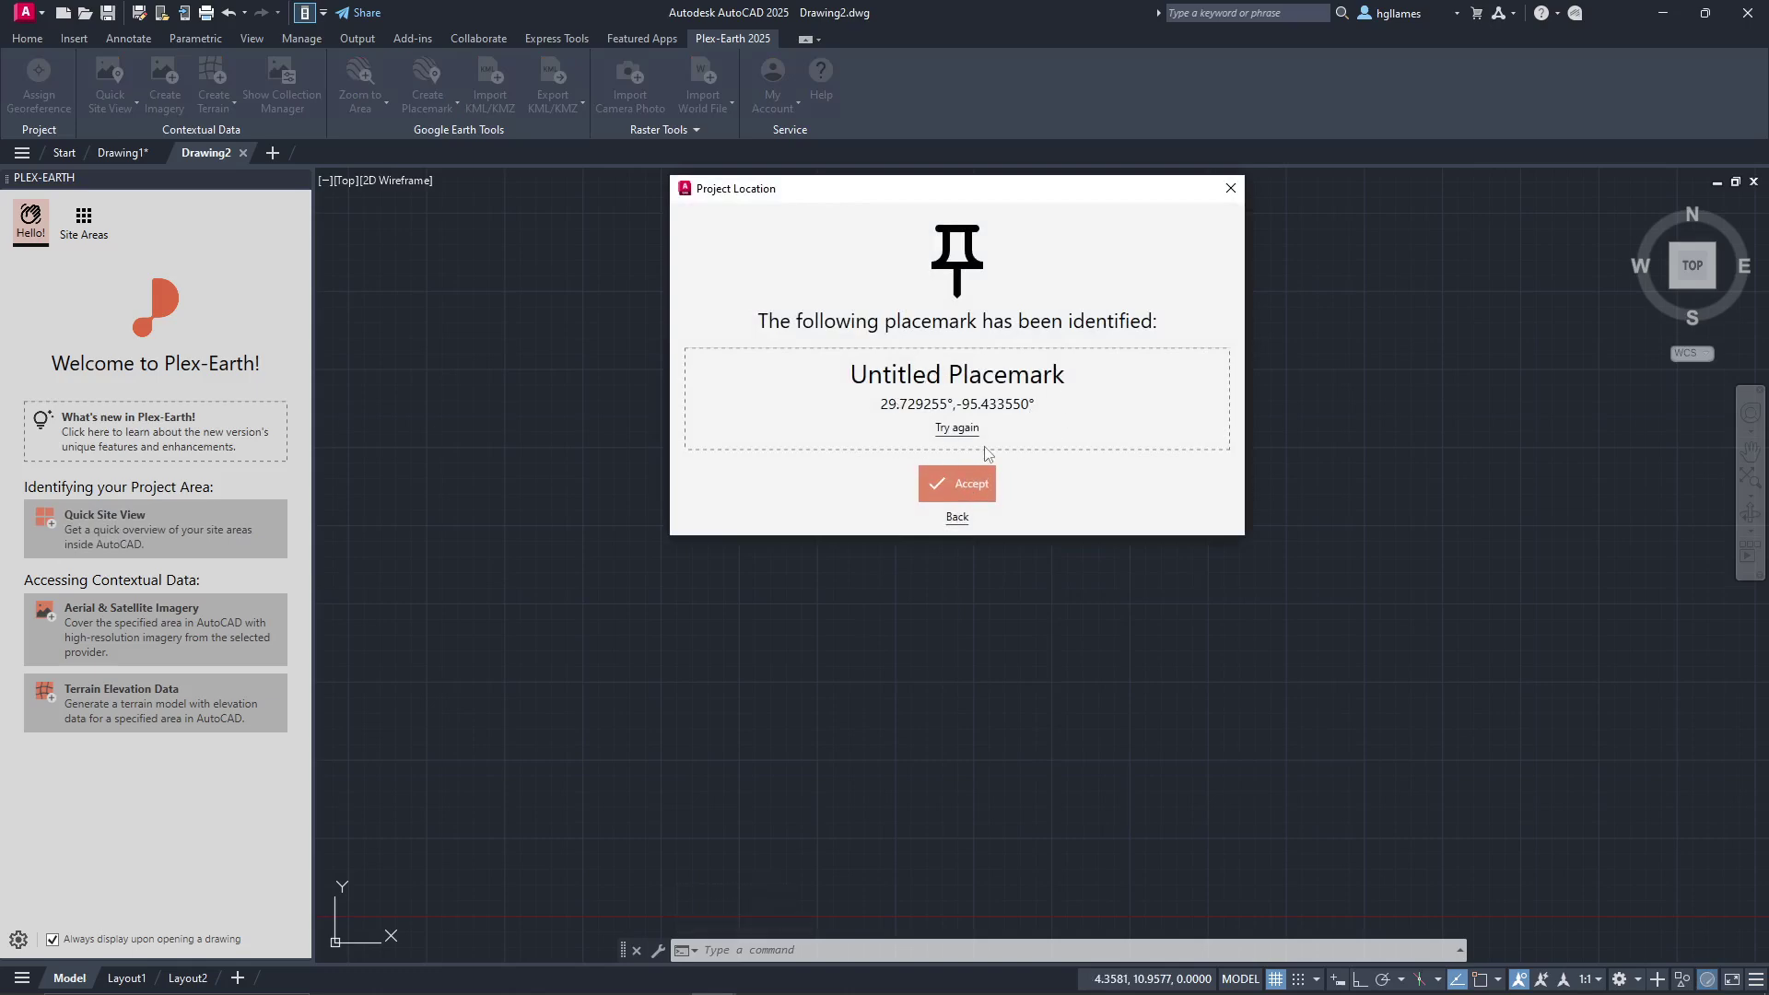
click(979, 493)
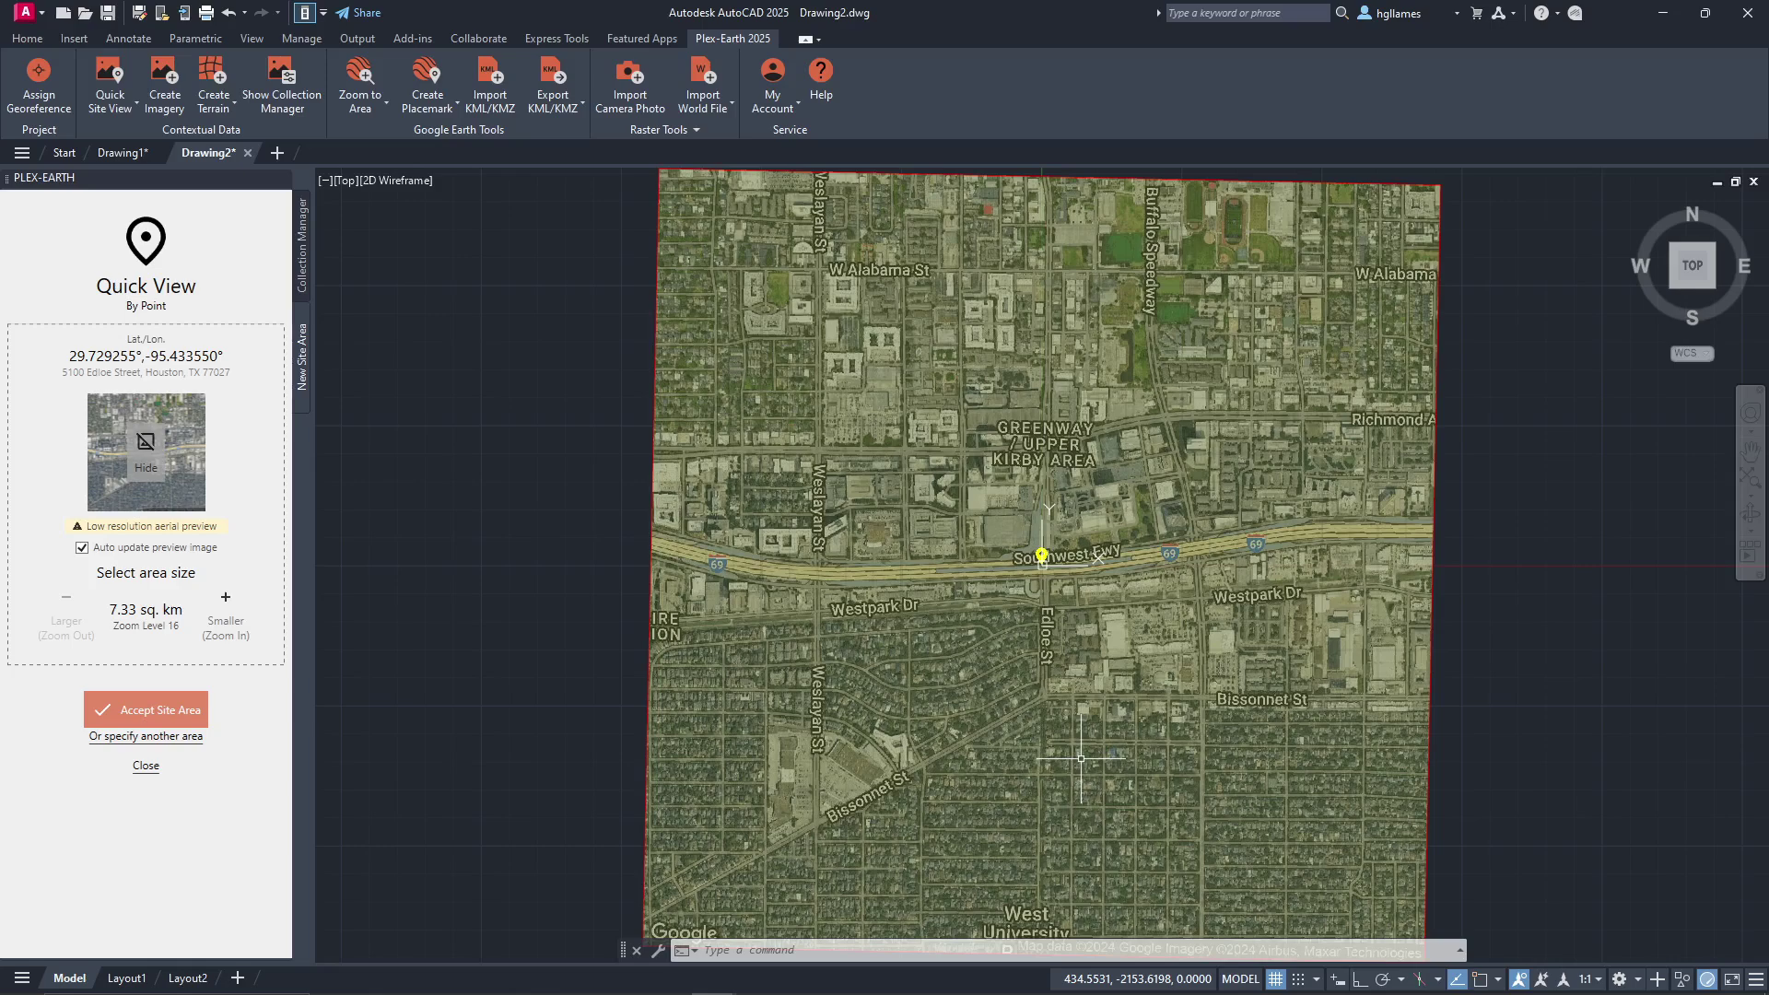
Step: Draw an open polyline along the Southwest Fwy centreline, running from west to east past the placemark
scroll(1036, 571, up, 6)
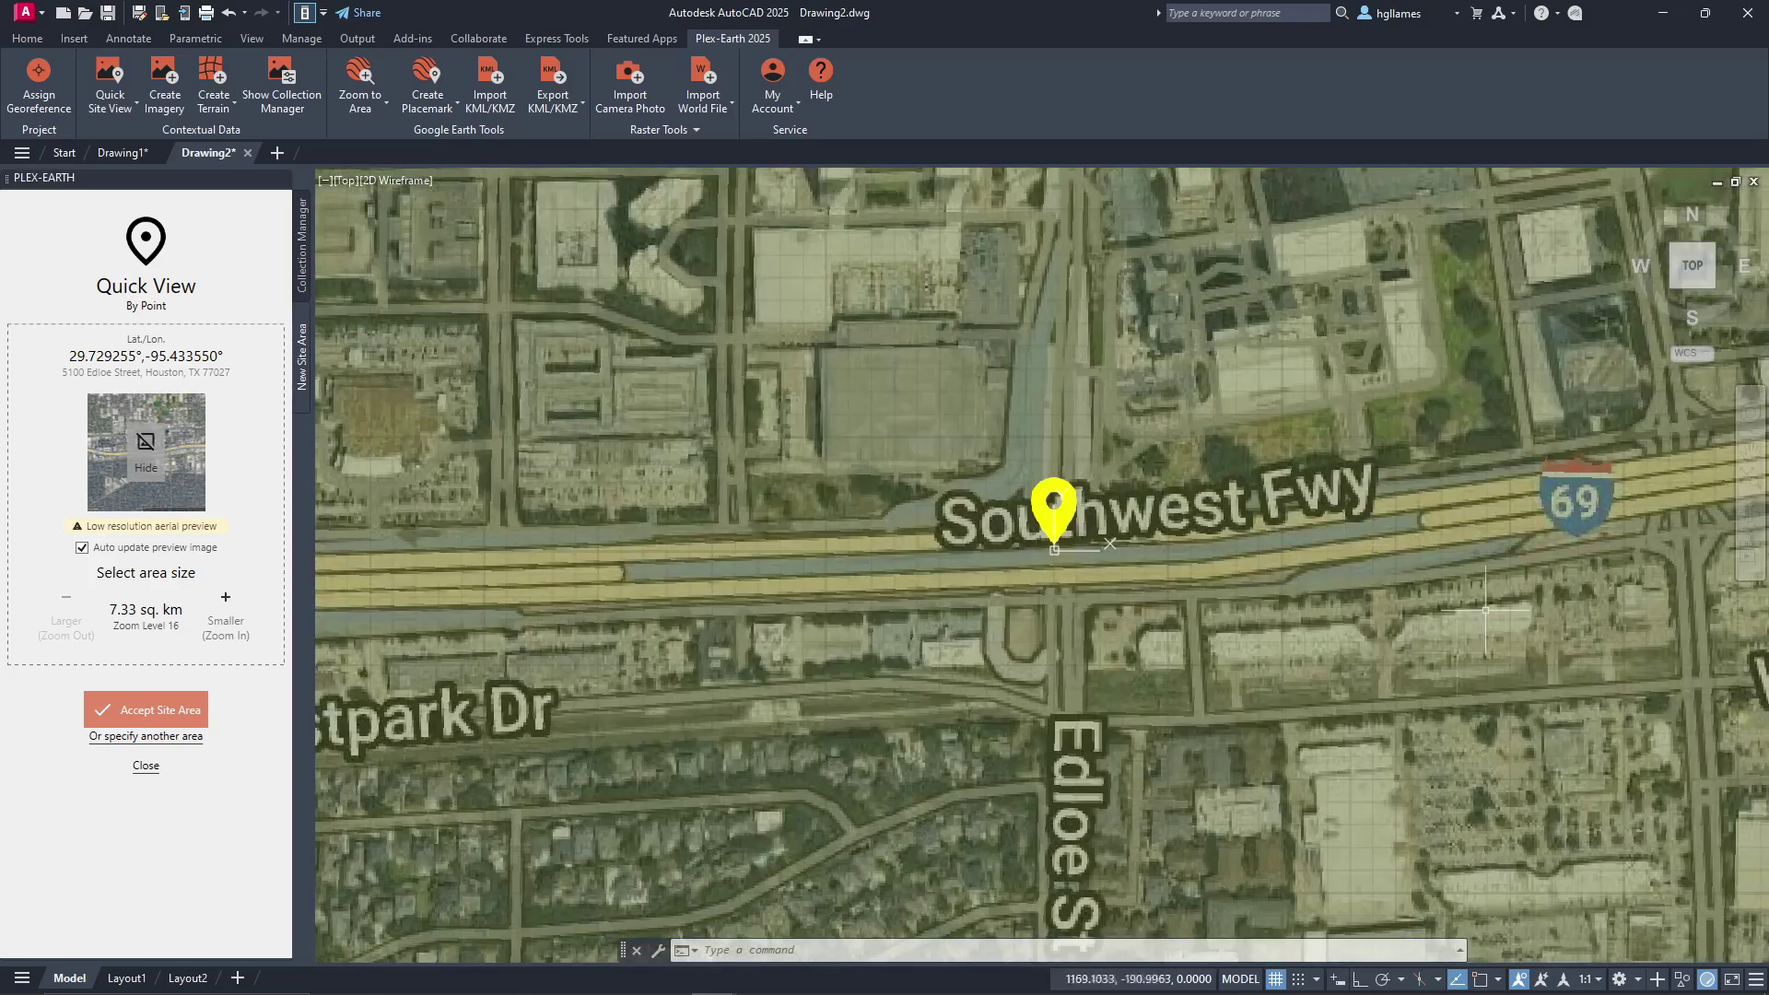
text(pl)
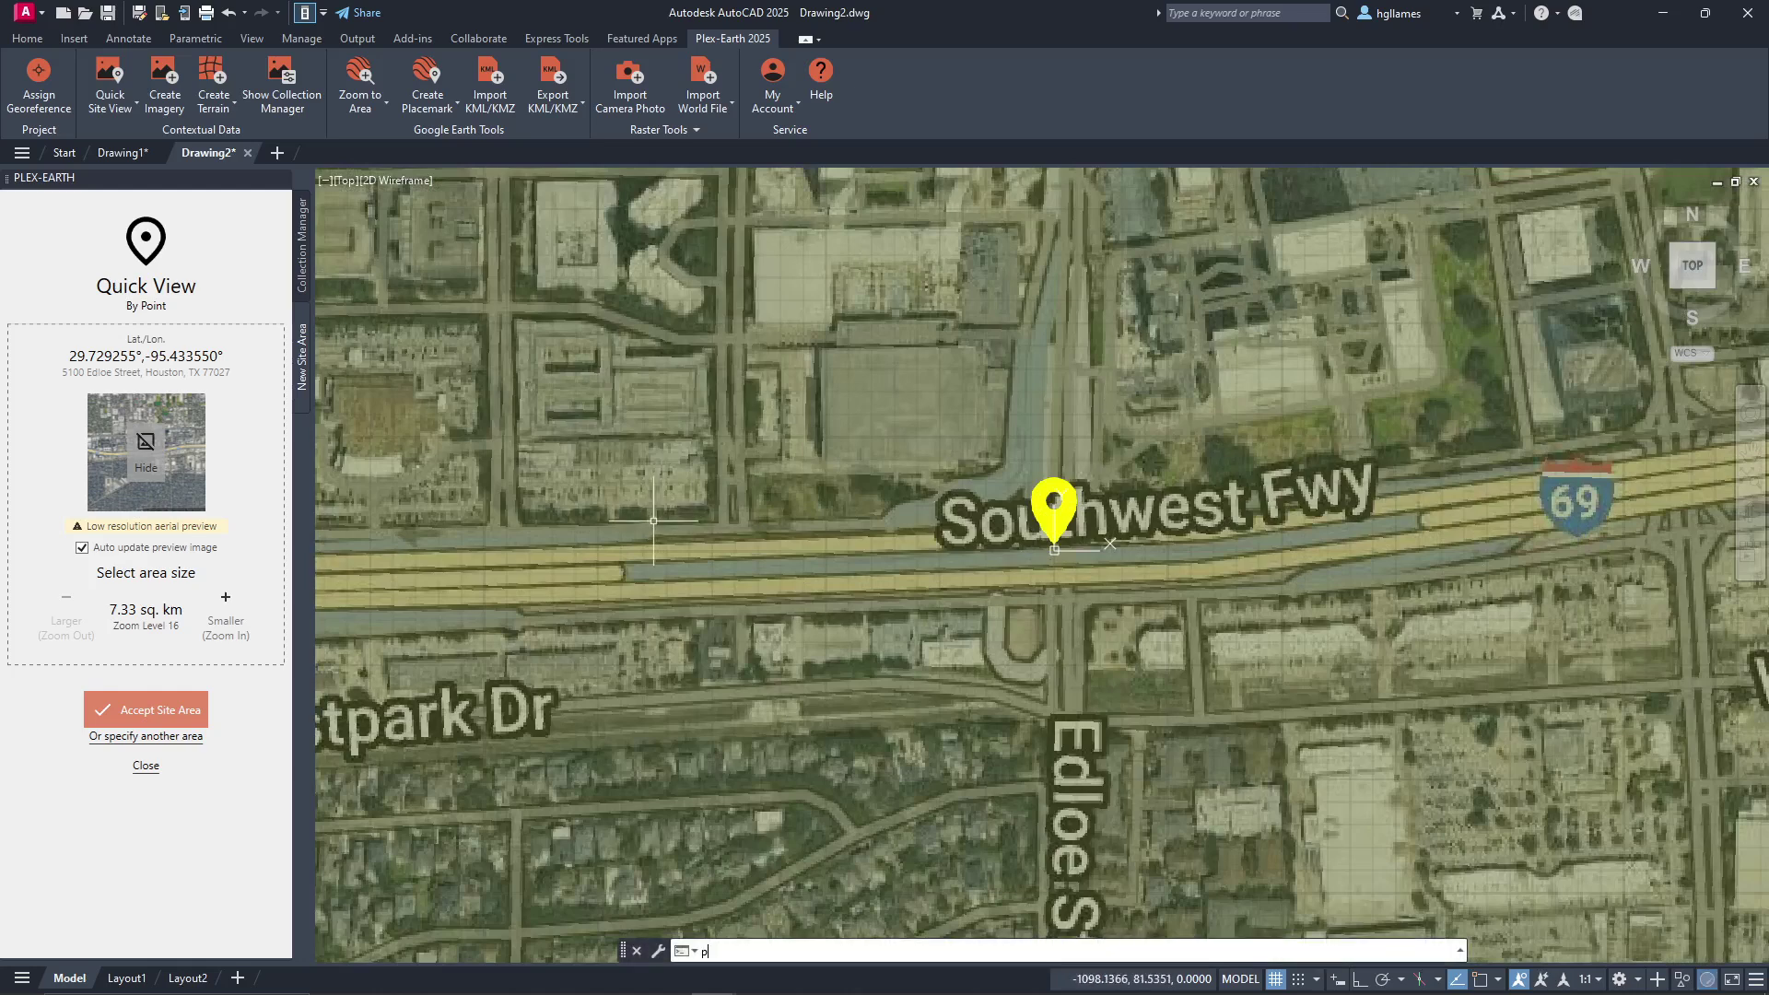
key(Return)
click(661, 573)
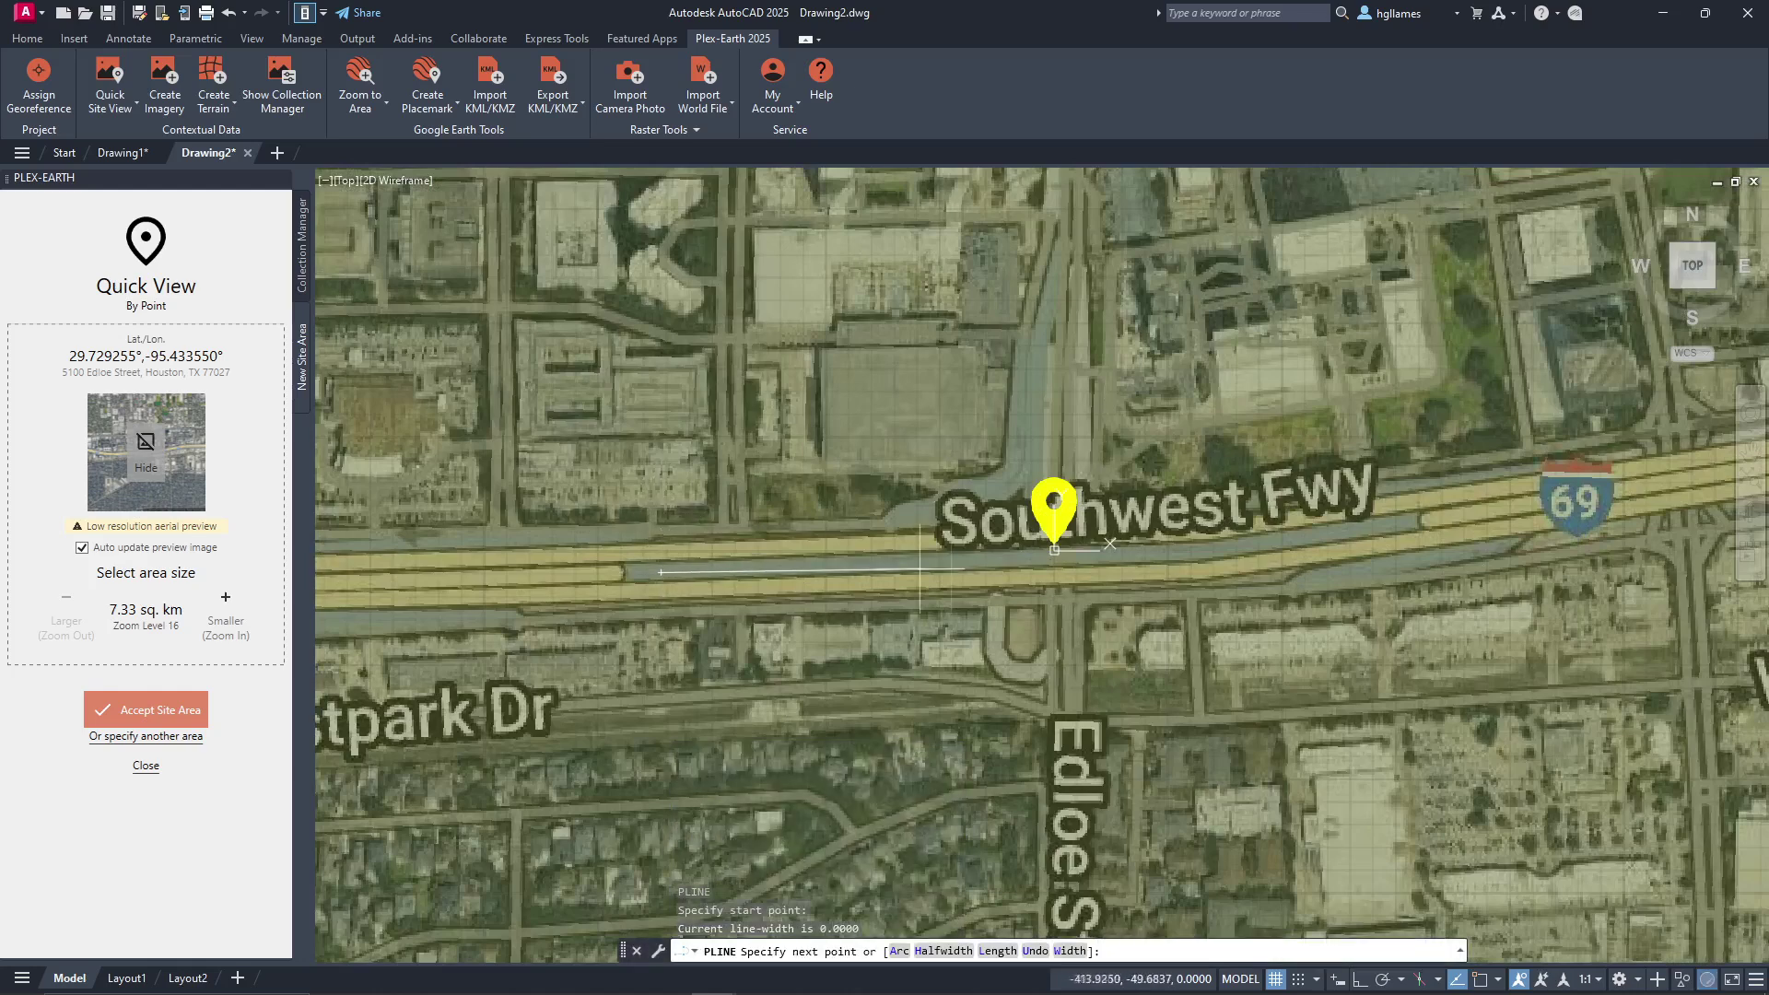
click(1358, 531)
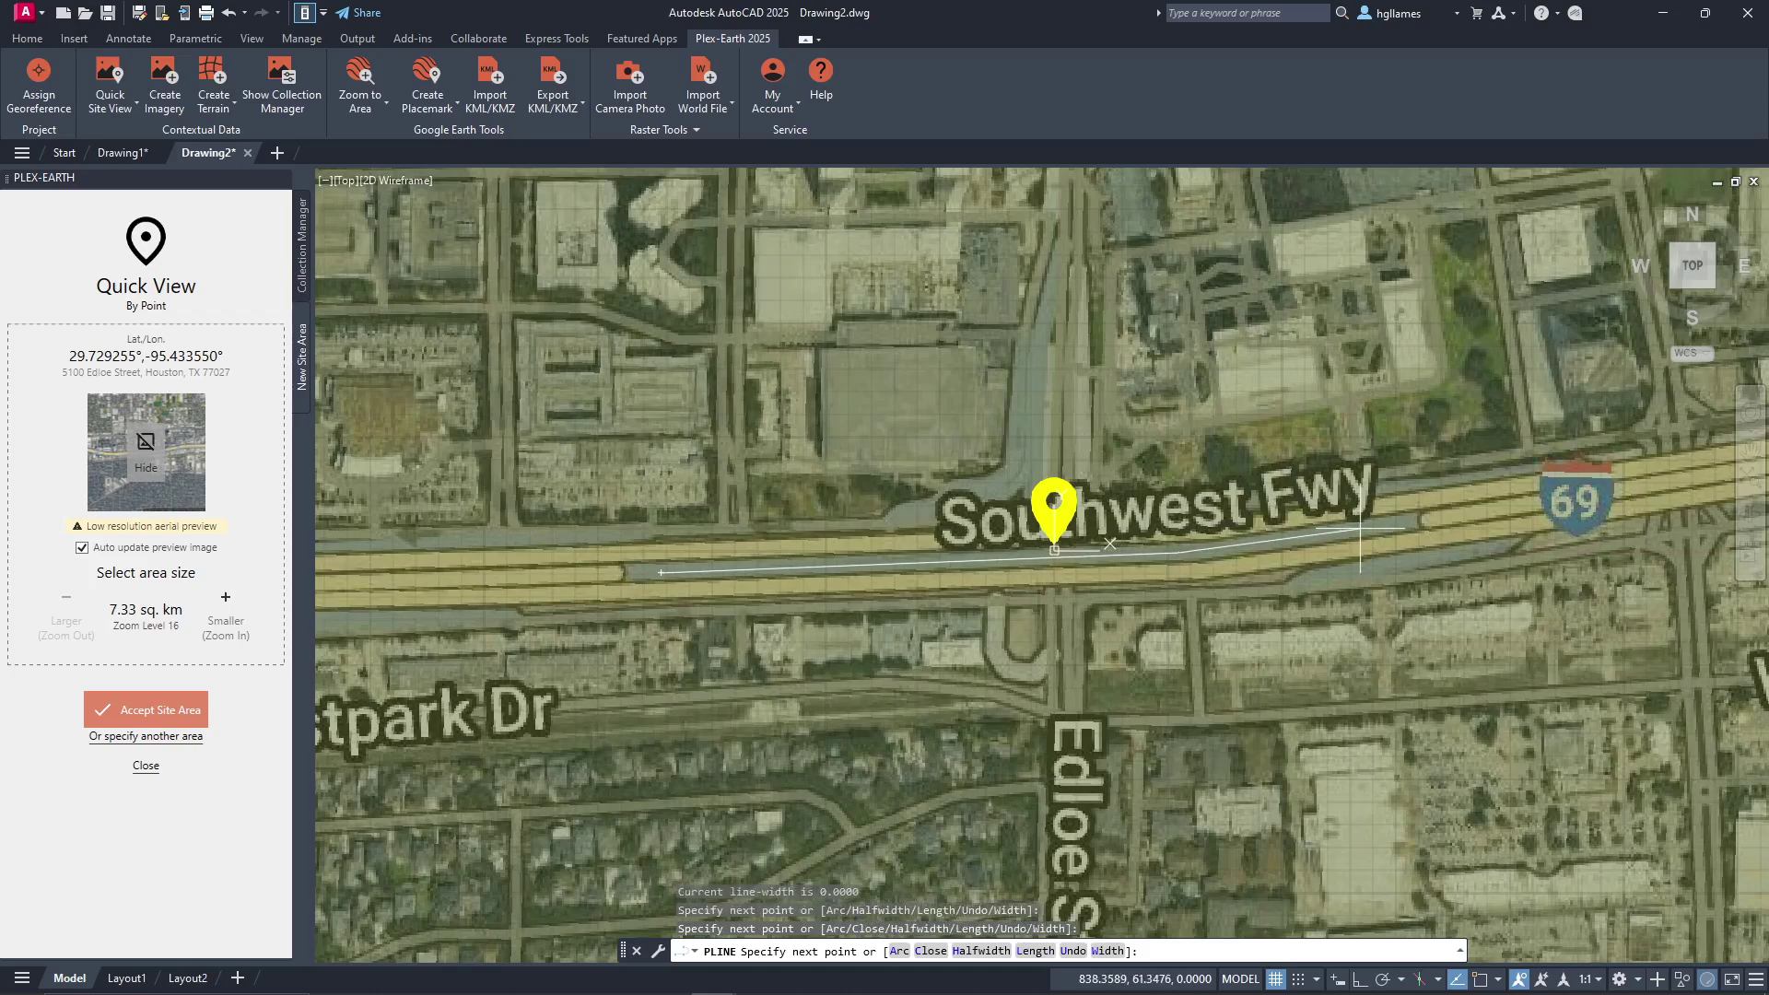
key(Return)
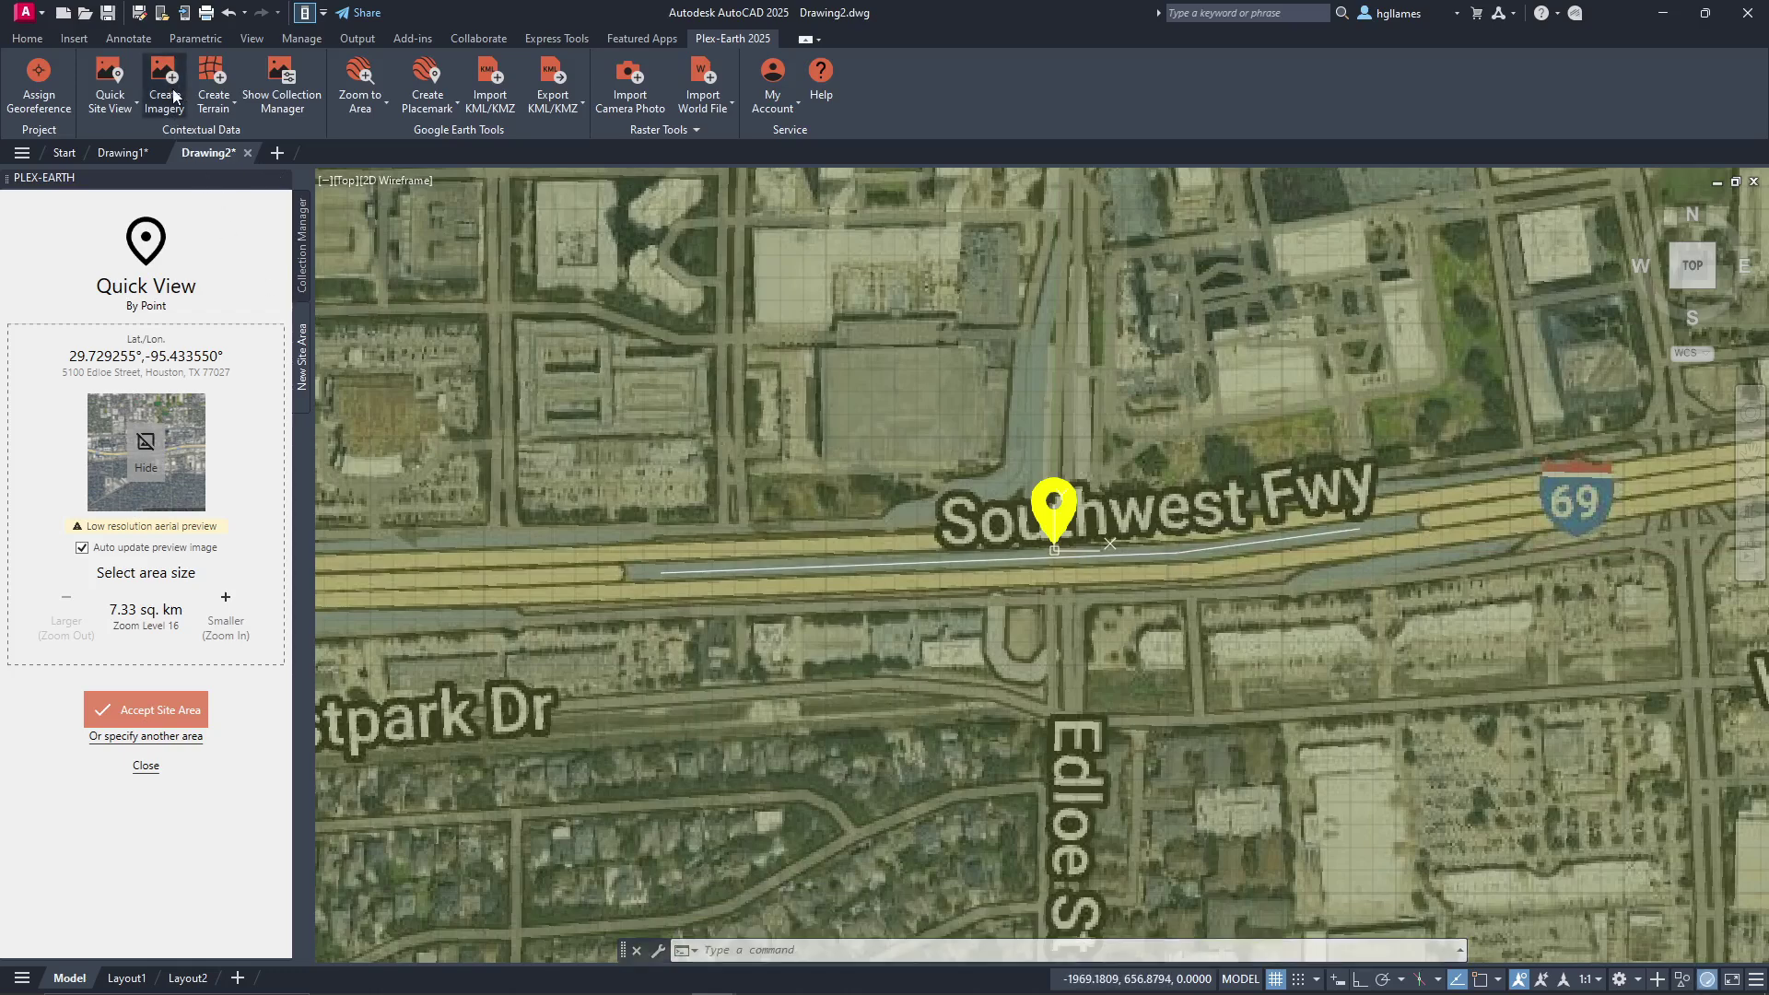
Step: Start creating imagery by route along the freeway polyline with a corridor swath width of 250
click(173, 92)
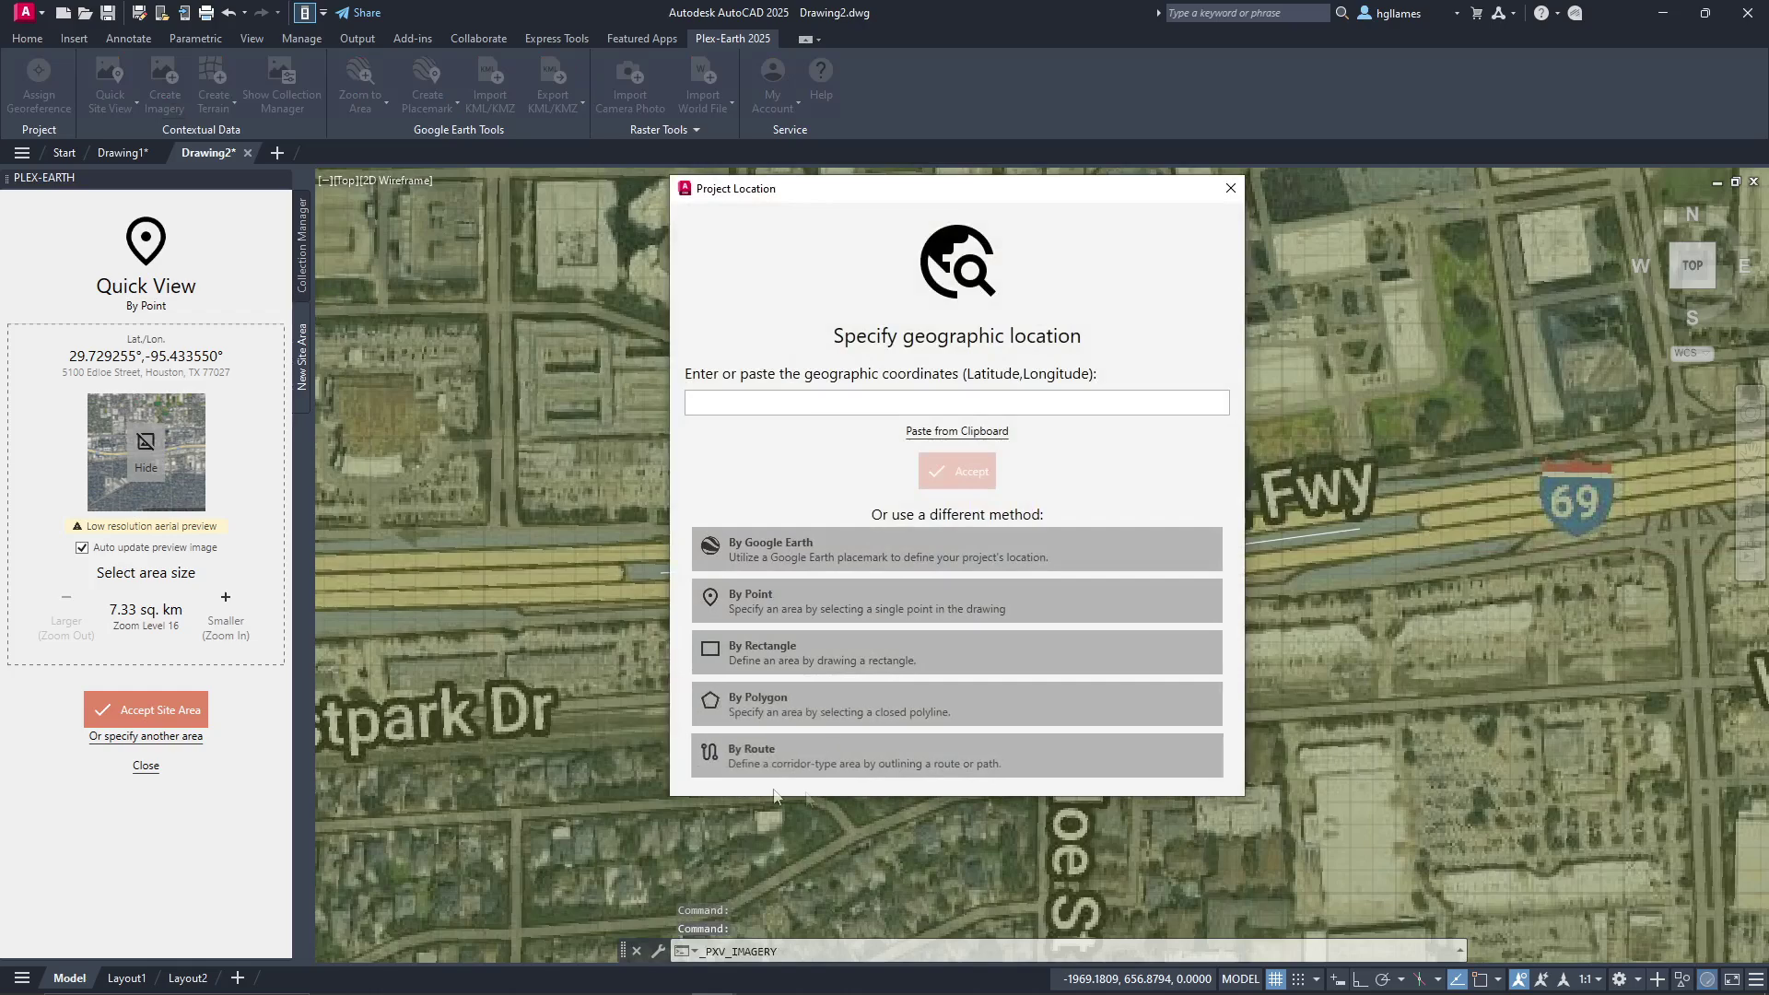
click(738, 754)
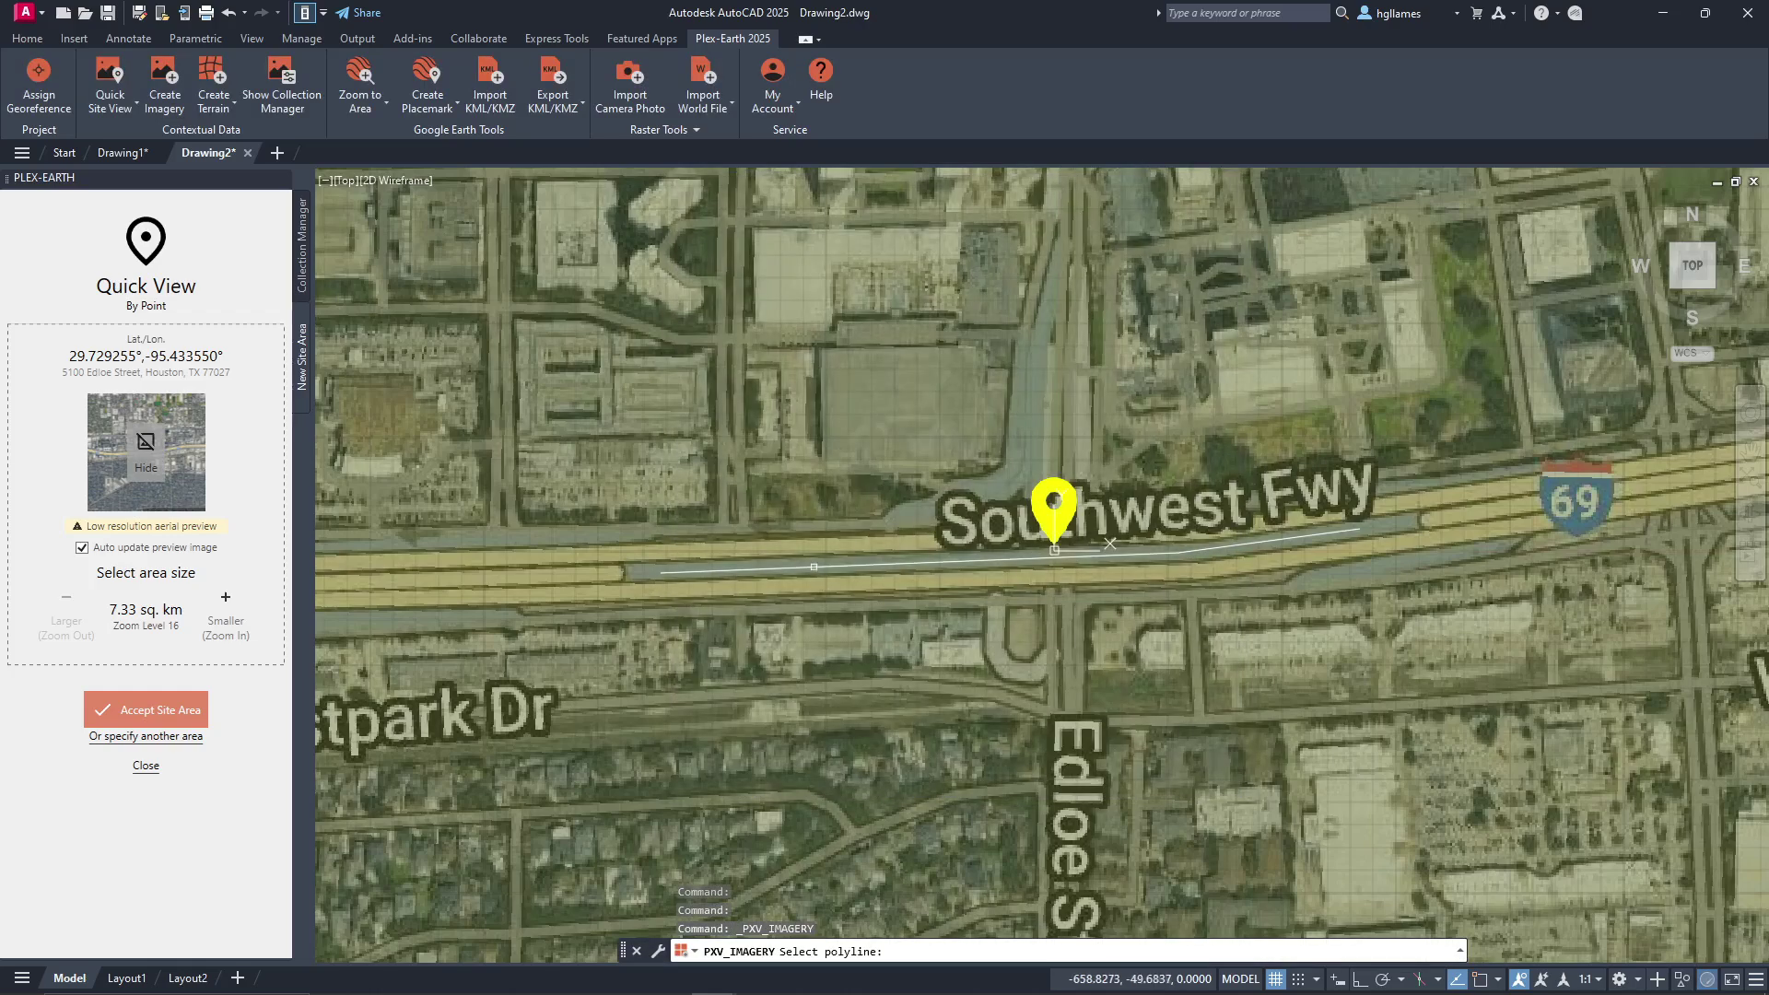
click(814, 566)
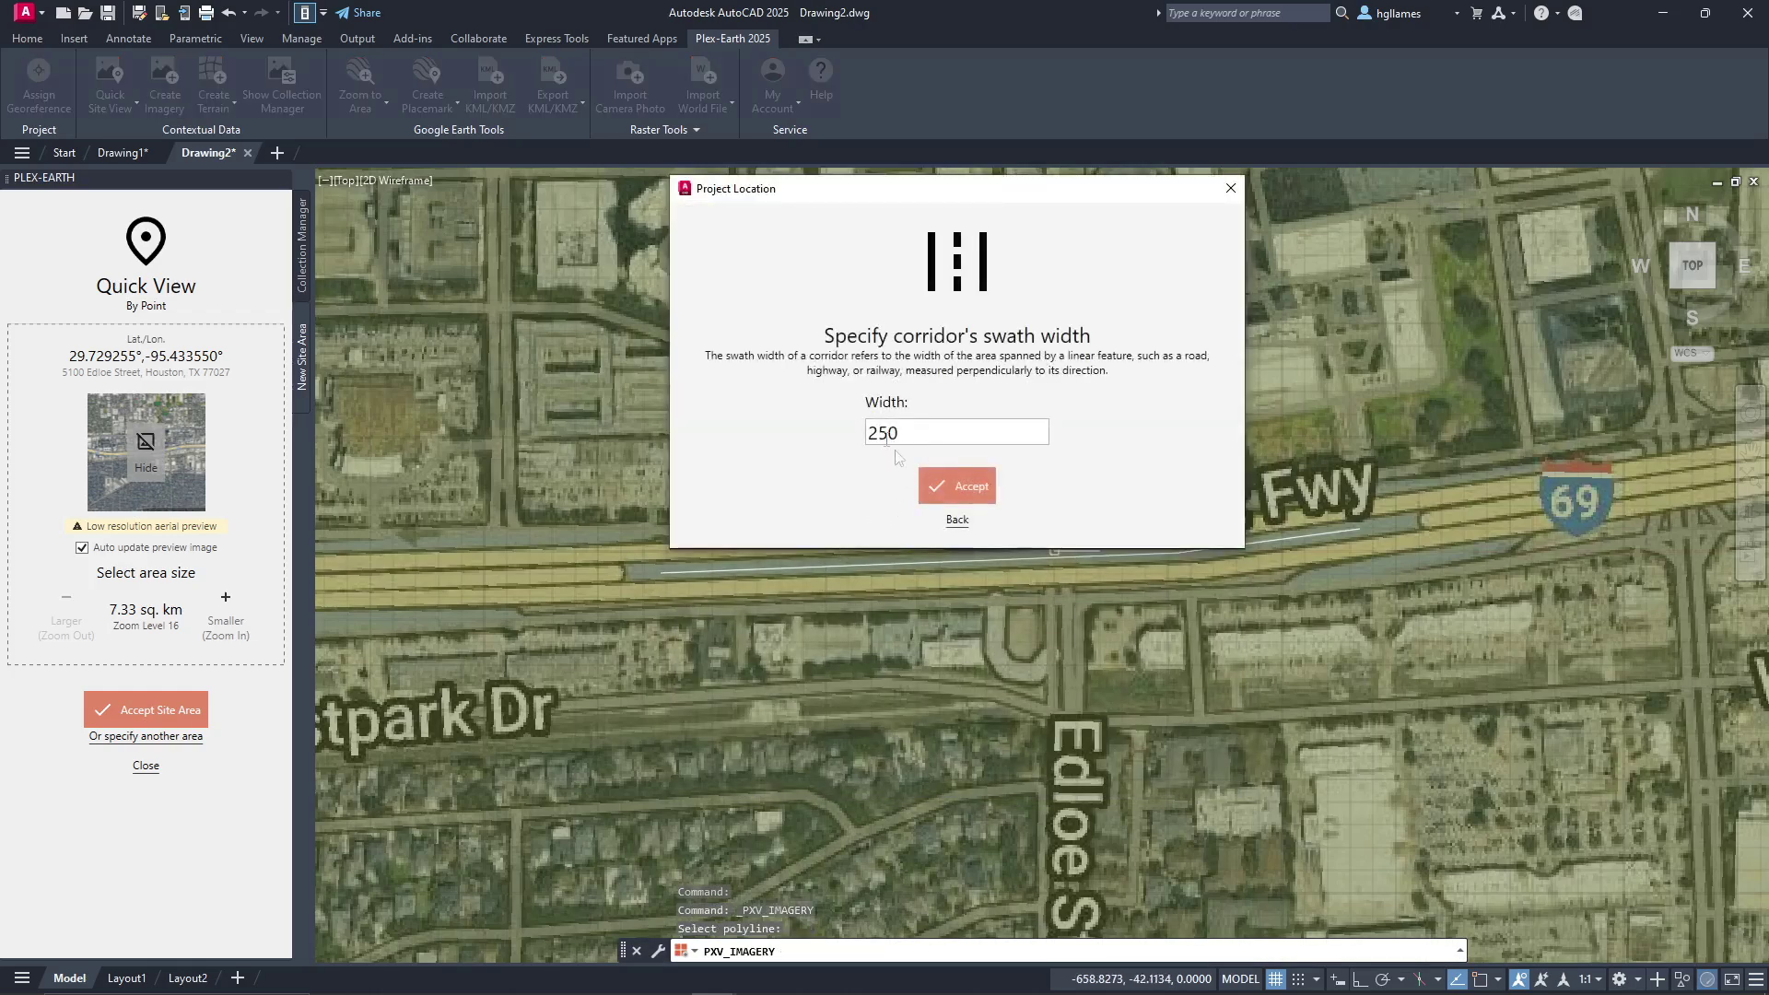
click(945, 498)
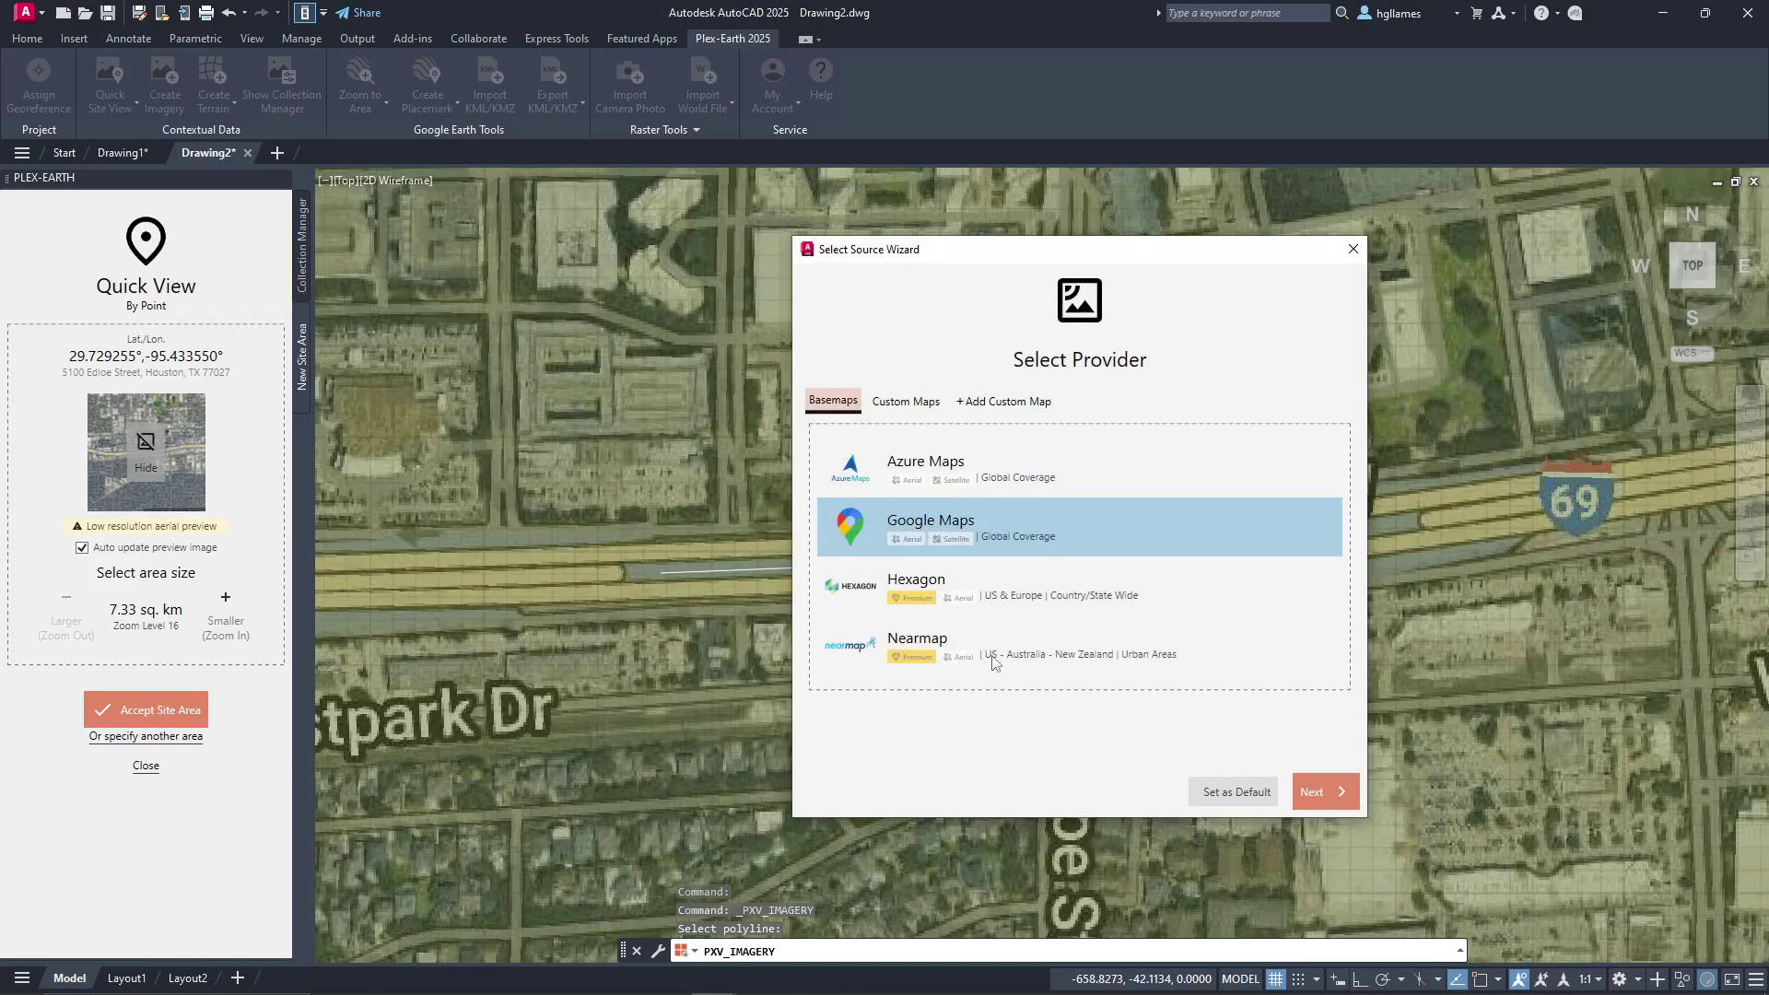
Step: Create the corridor imagery from the Google Maps basemap with the Satellite dataset at Zoom Level 21
click(915, 401)
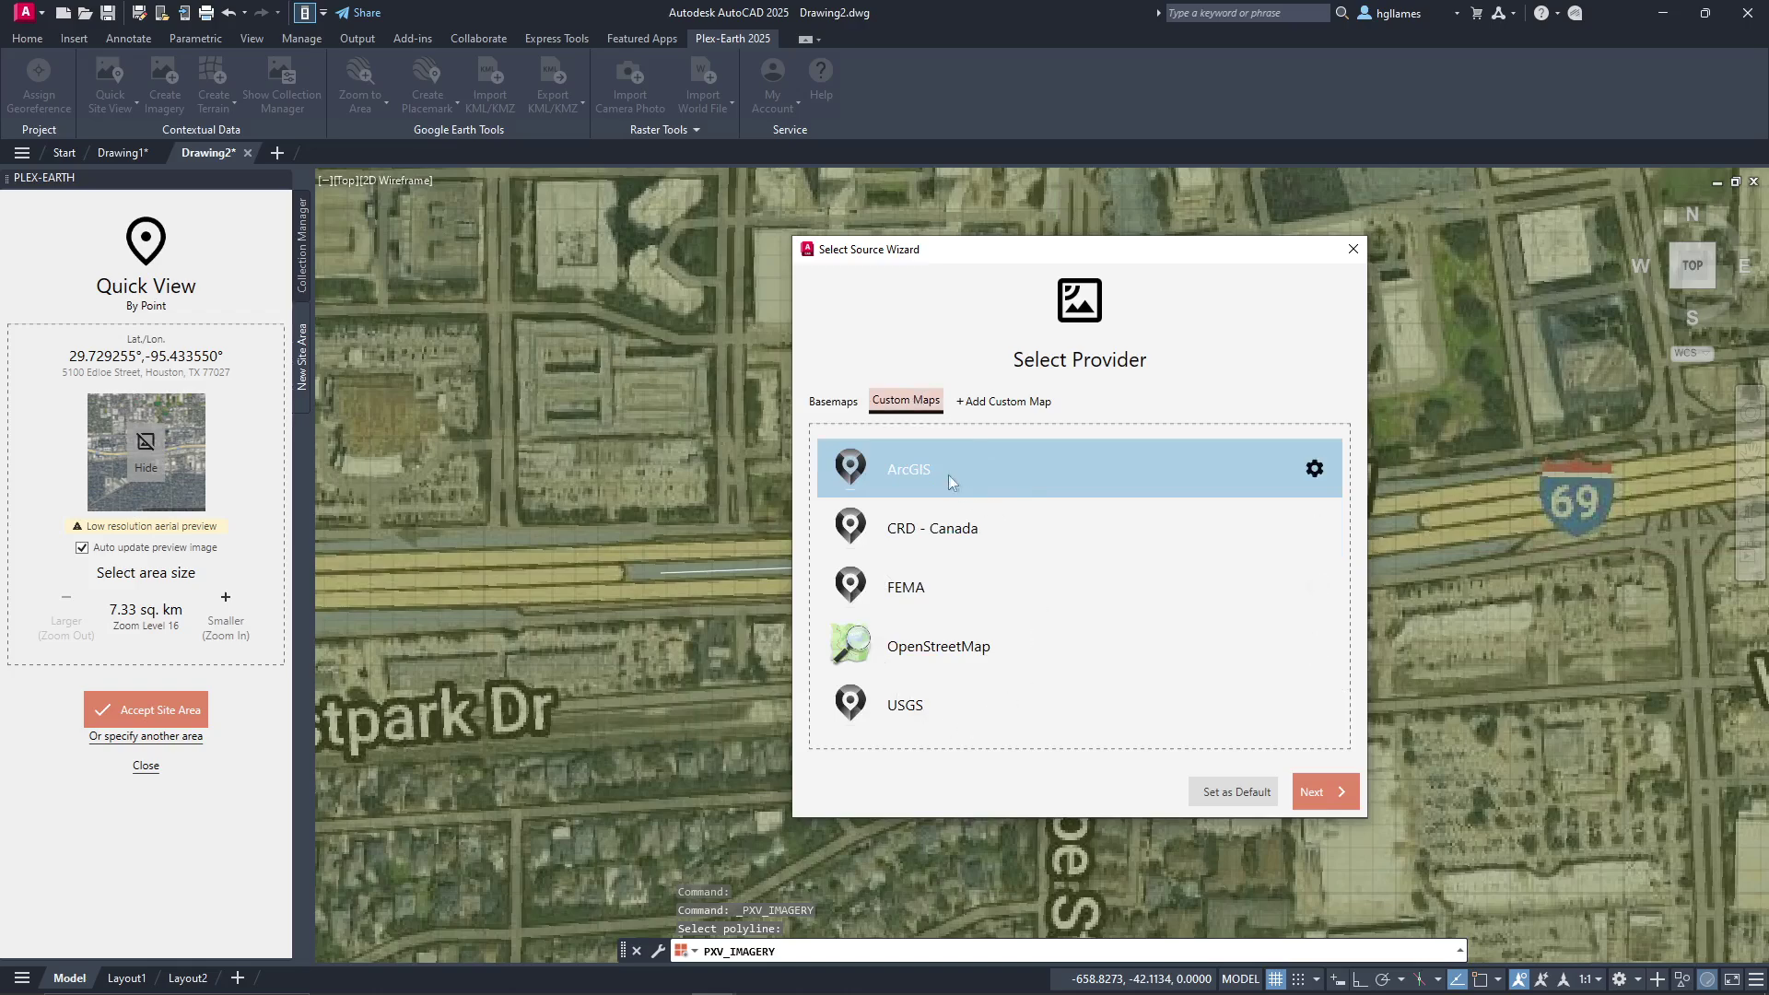
click(834, 403)
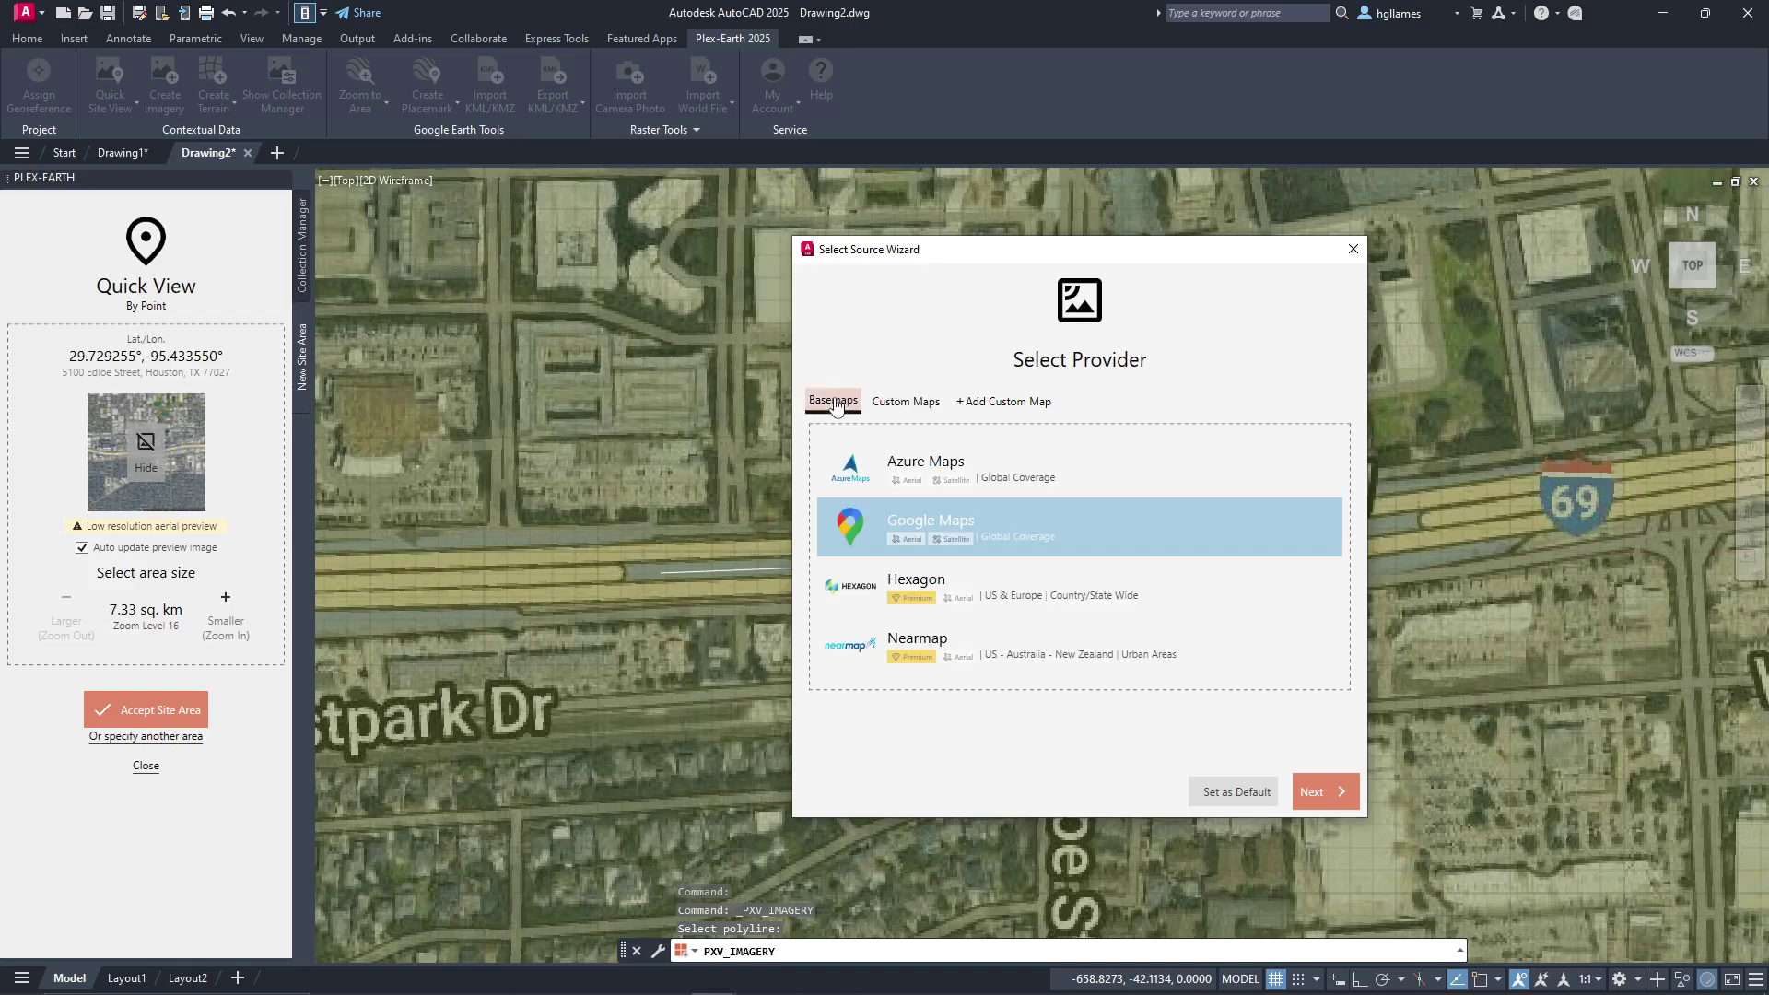
click(1314, 794)
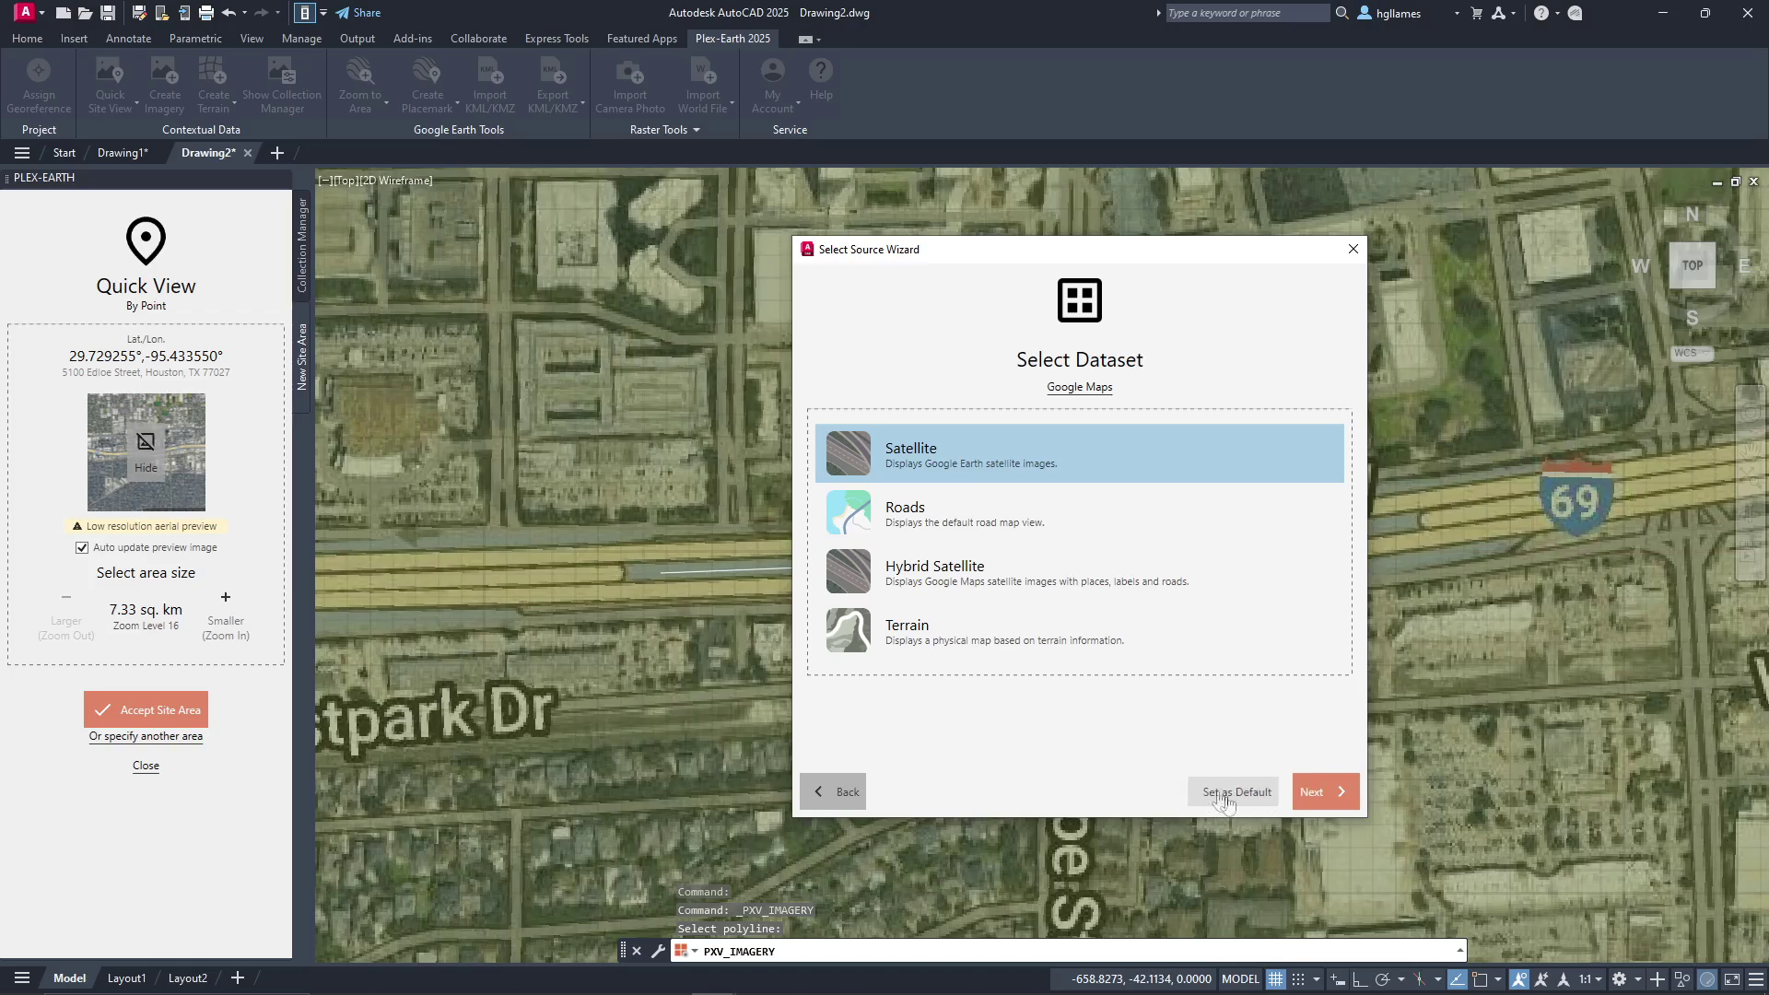
click(1318, 798)
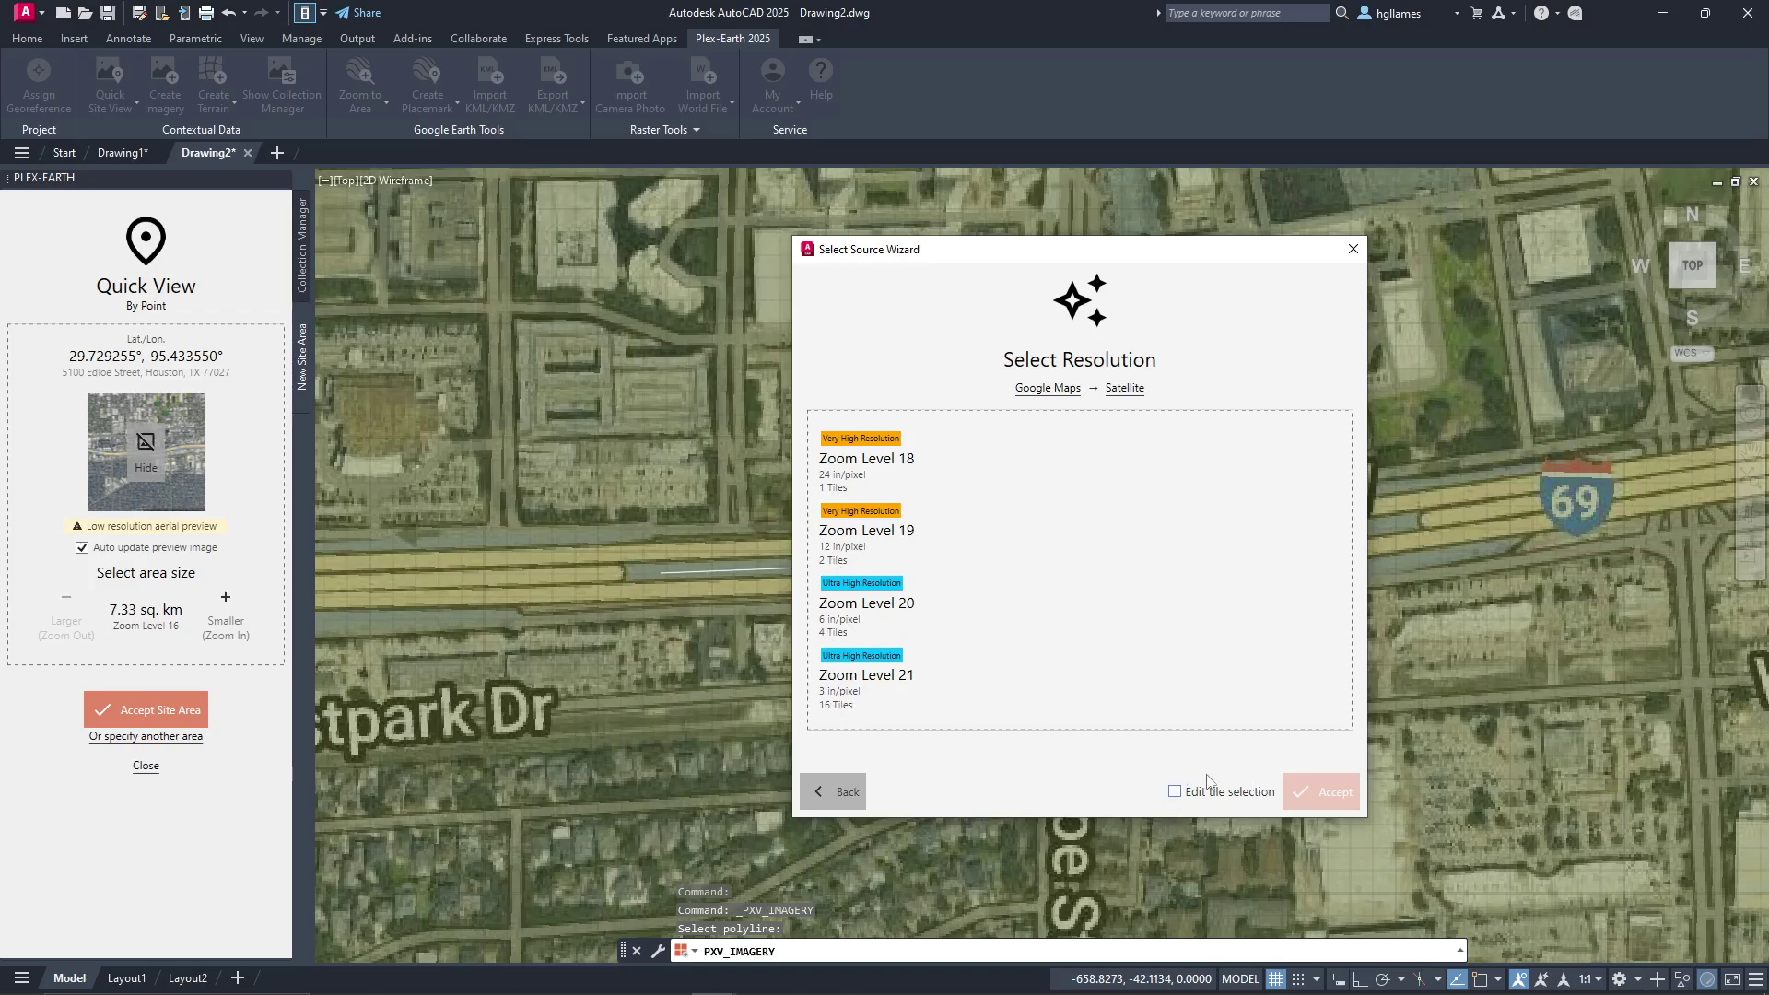
click(920, 698)
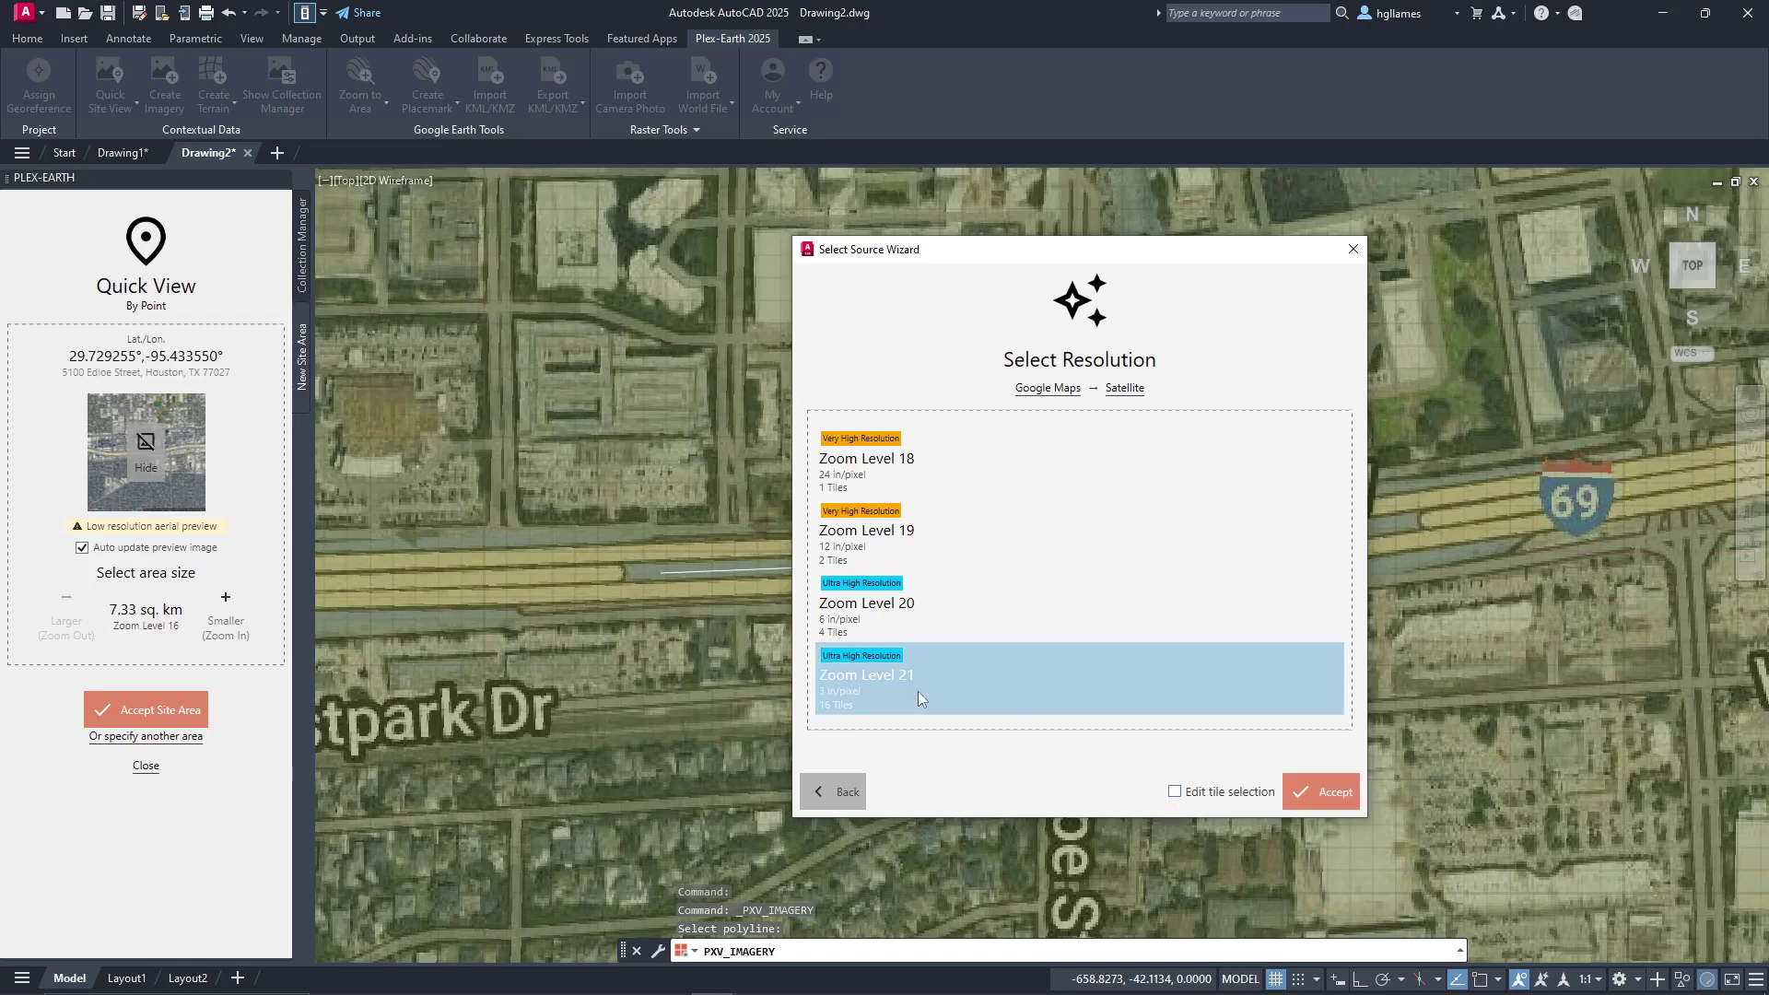
click(1304, 799)
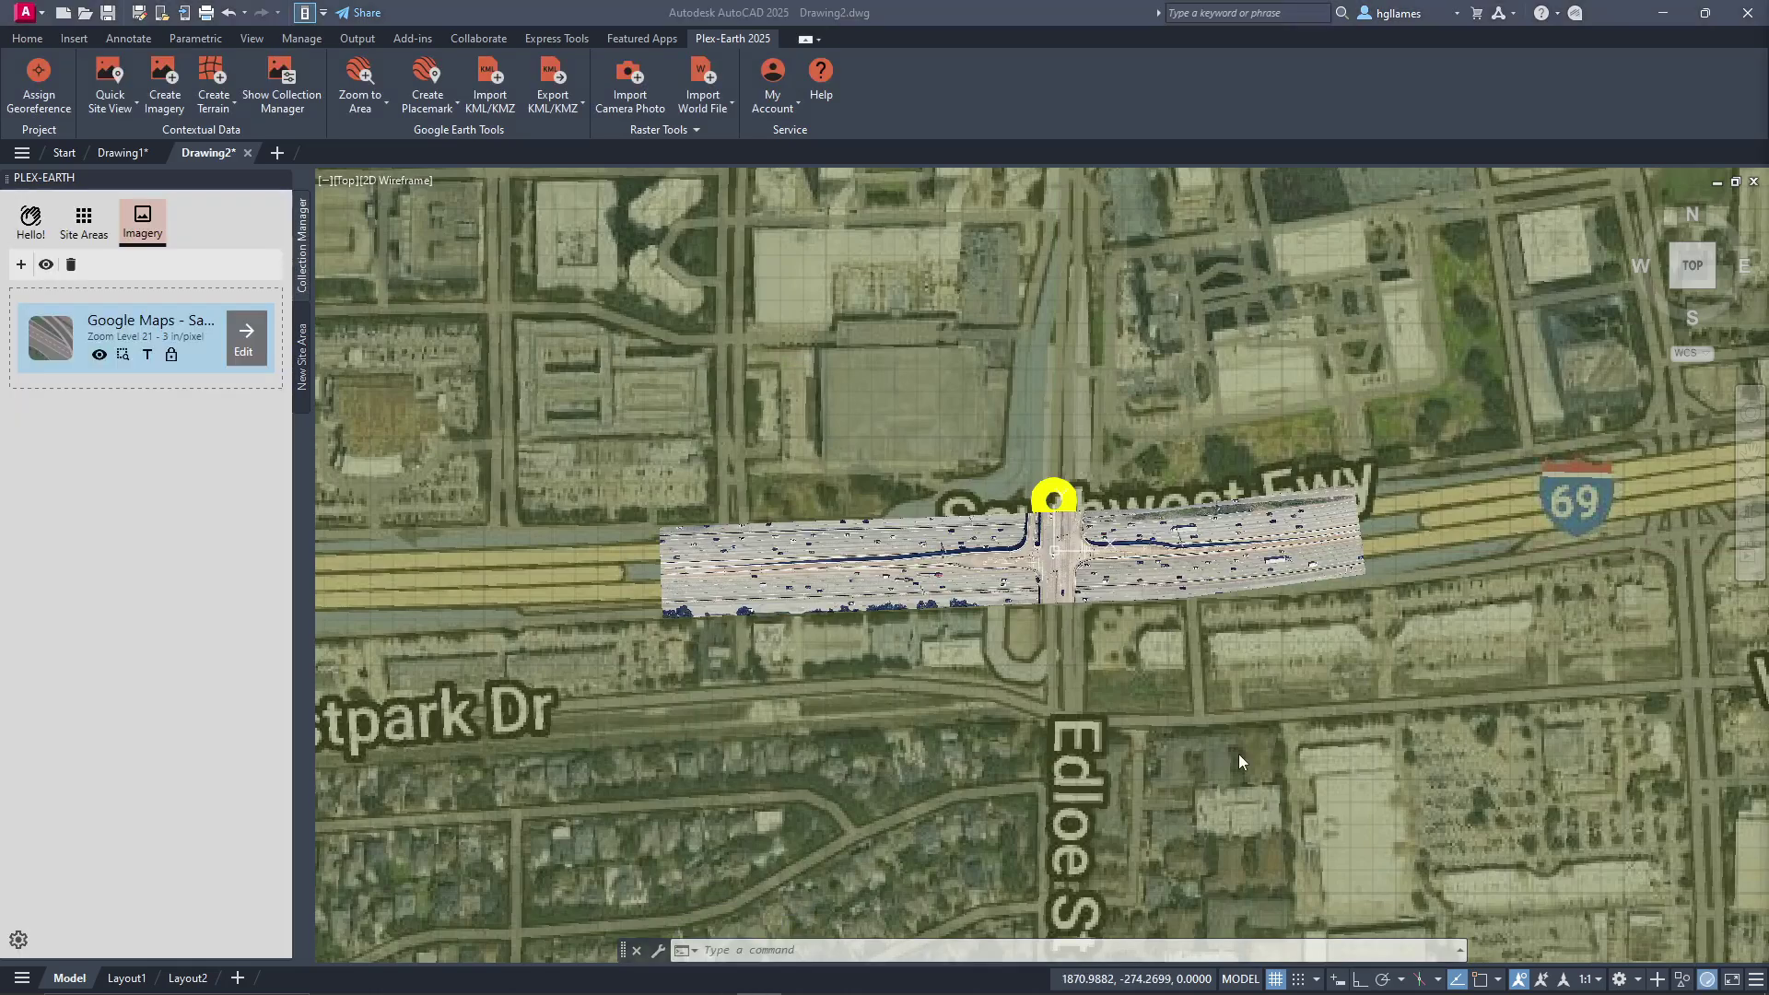
Step: Close the Quick View site preview and open the Google Maps satellite mosaic for editing
click(304, 371)
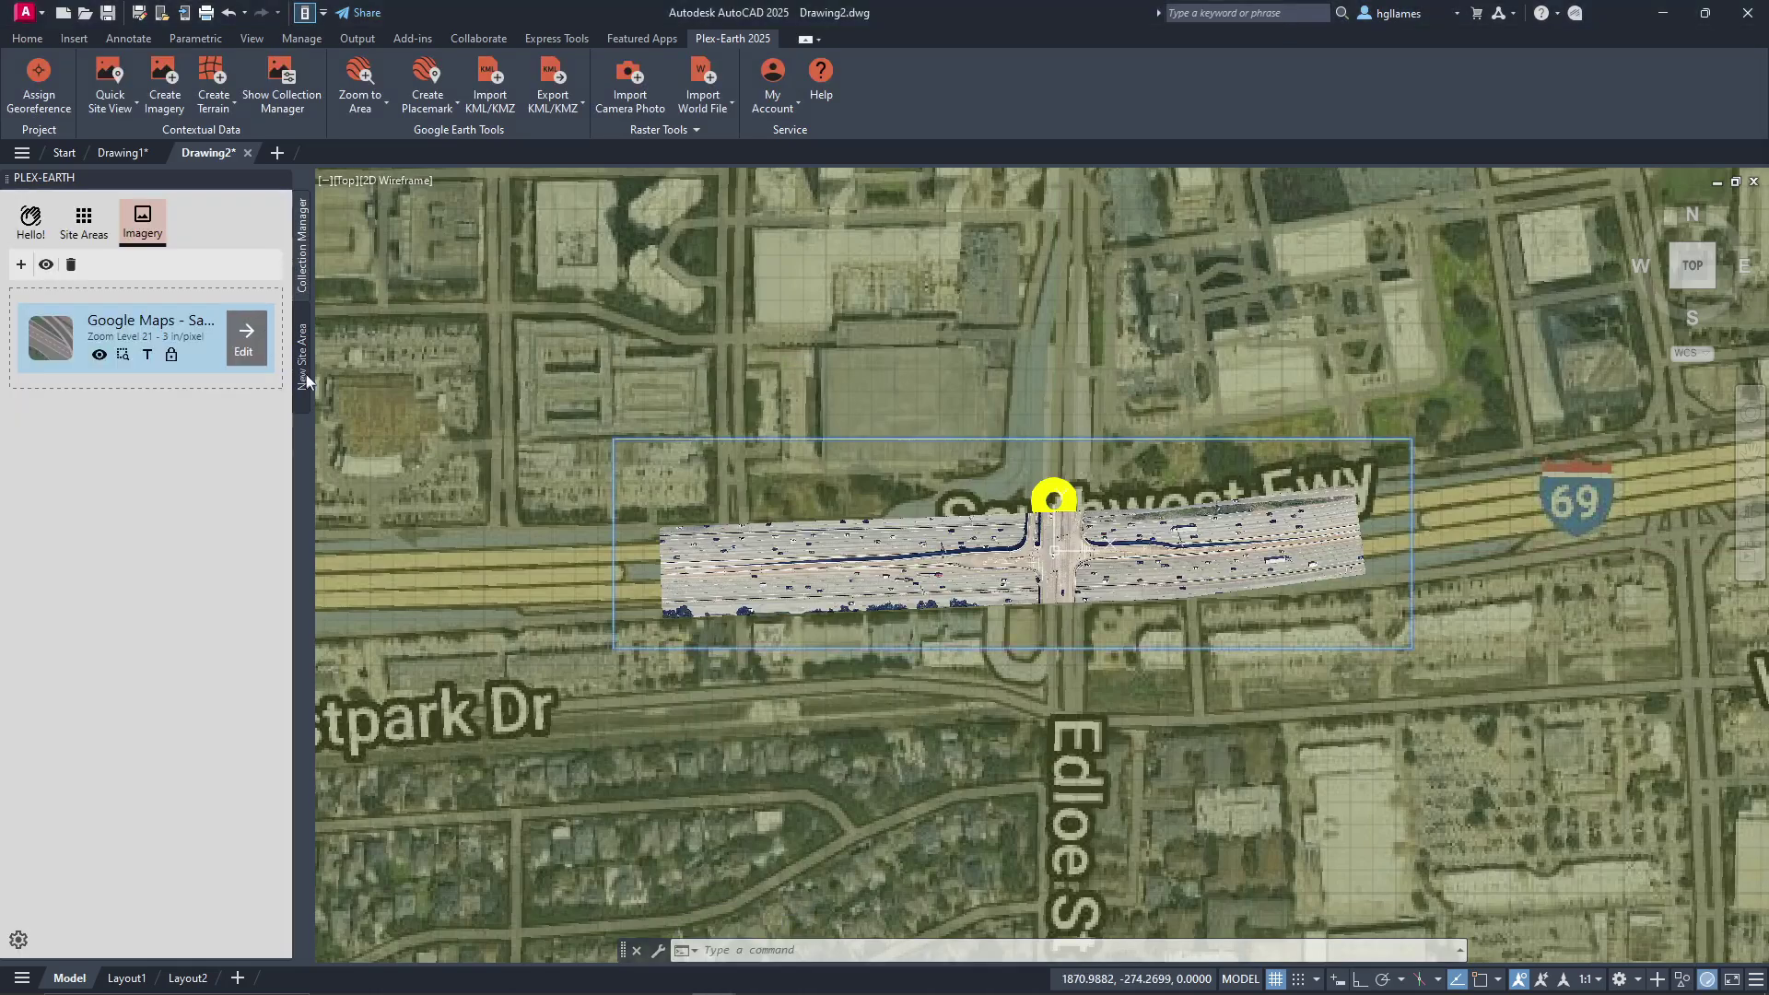
click(146, 766)
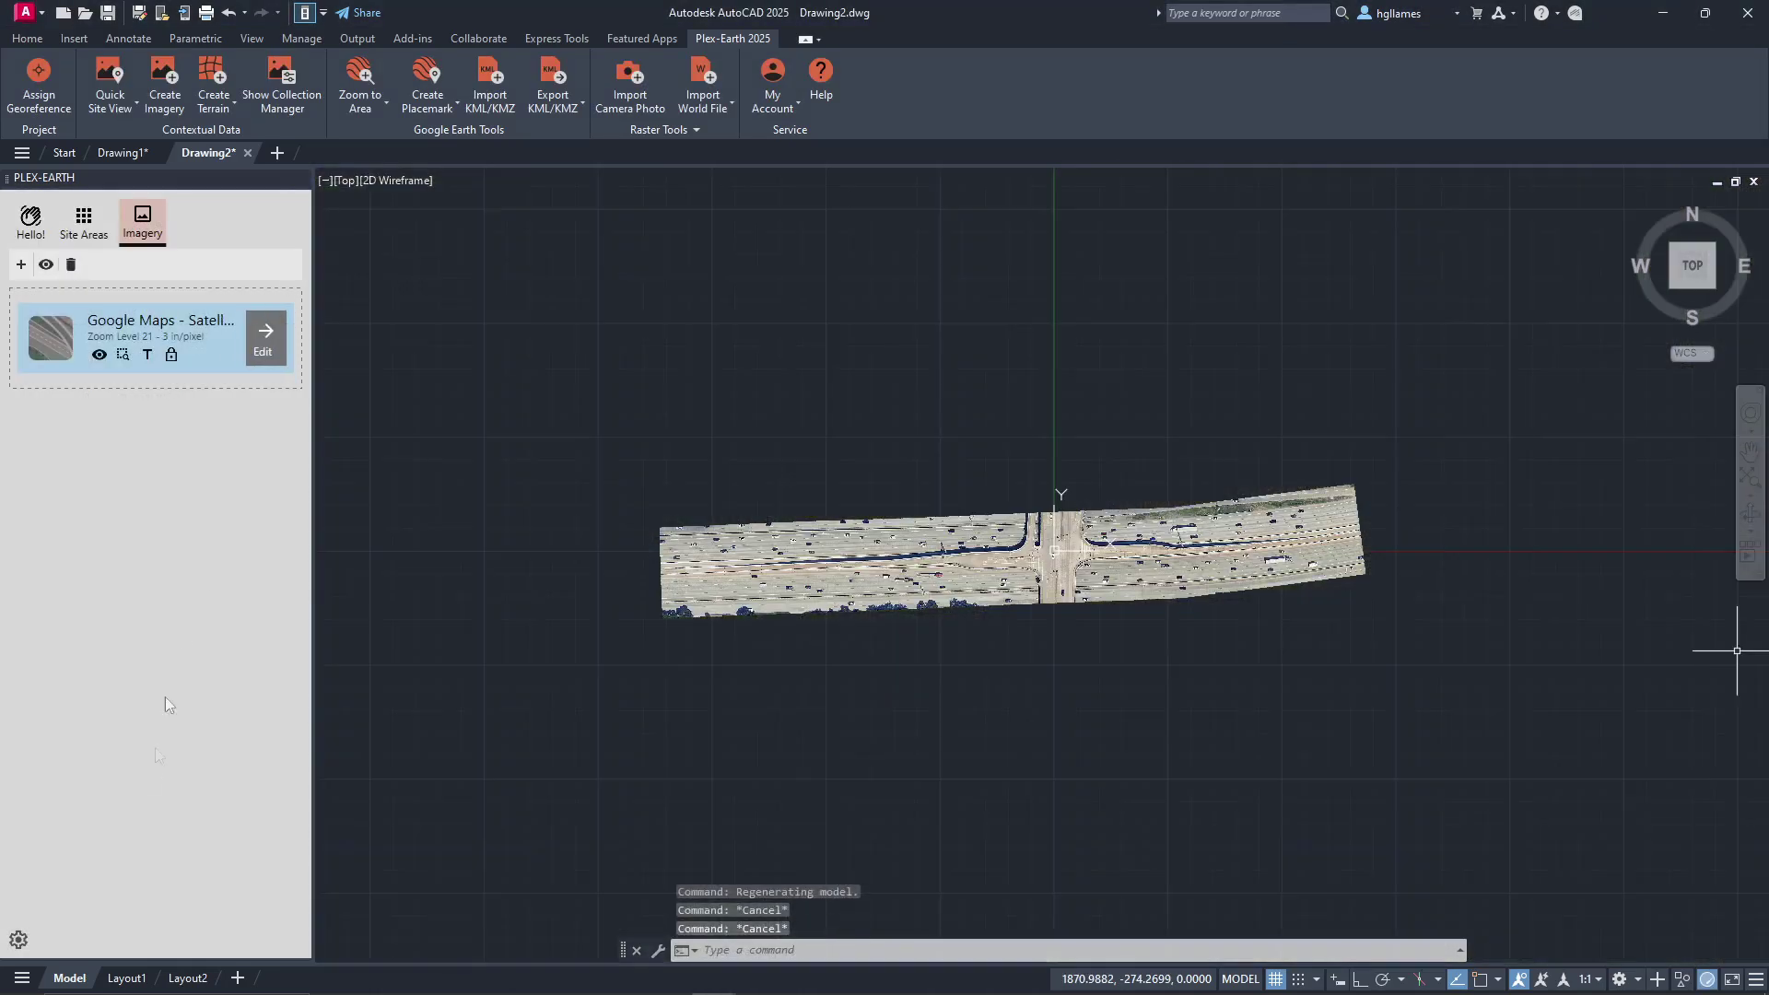
click(264, 348)
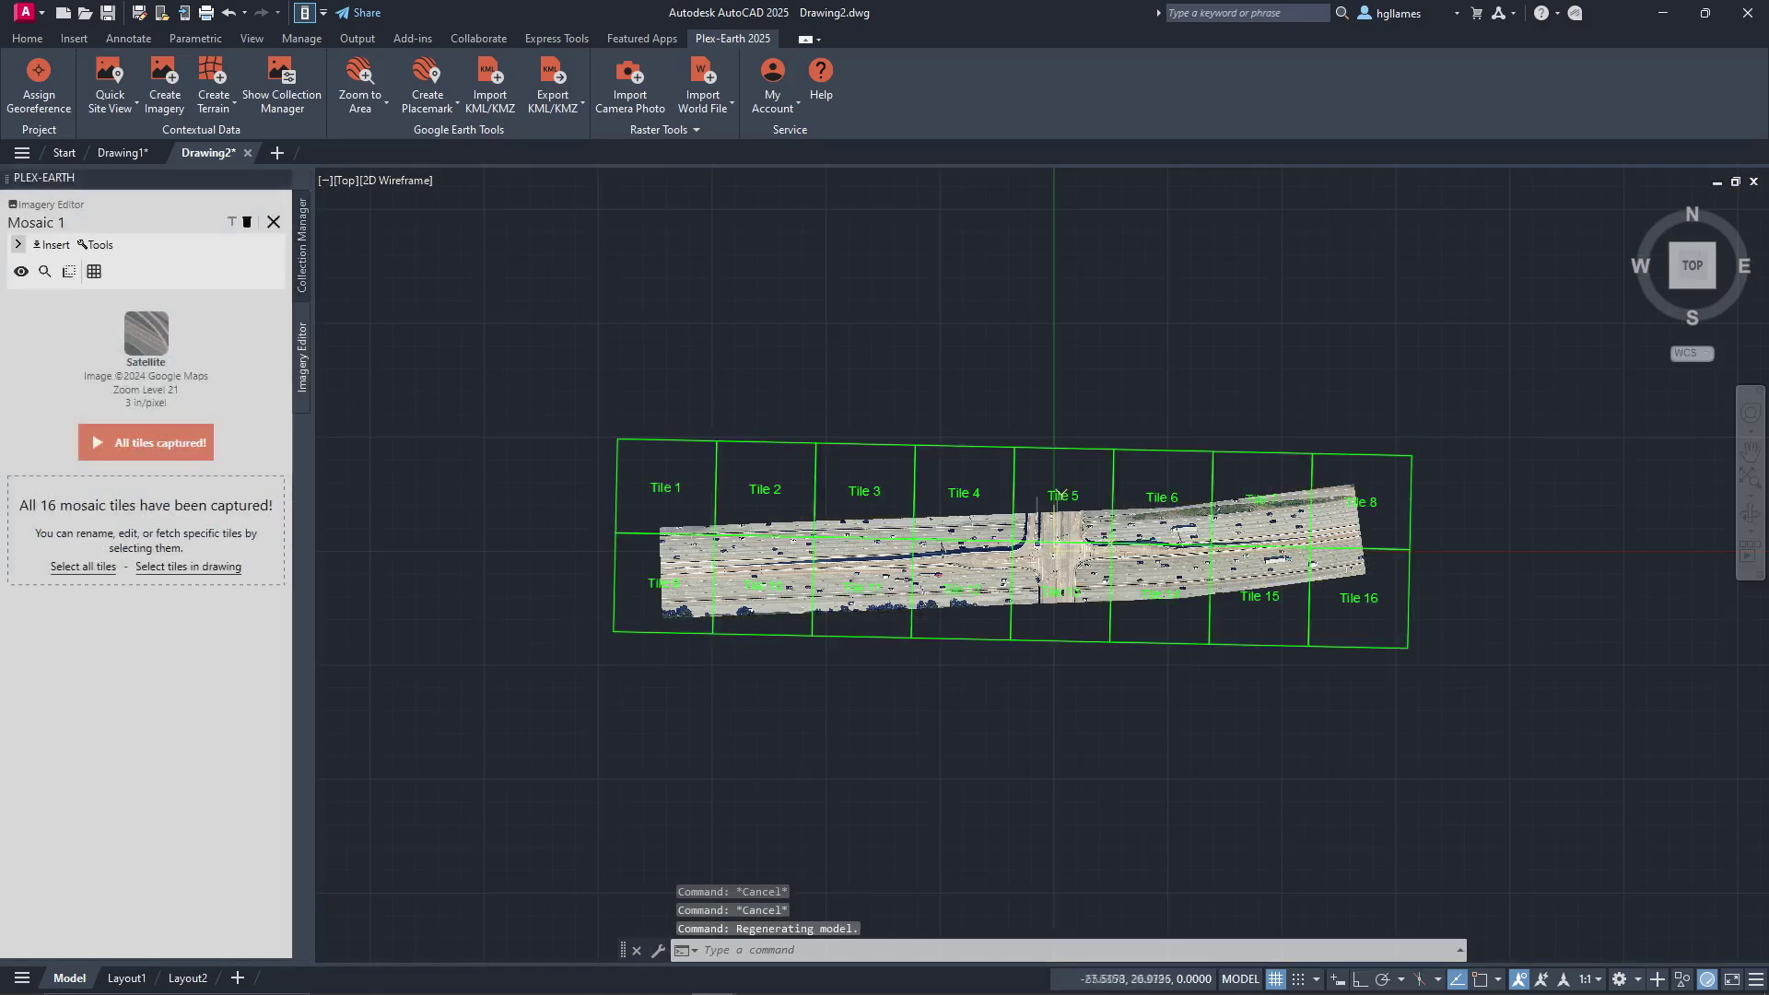
Step: Hide the tile grid and tile labels over the mosaic imagery
scroll(1069, 571, up, 4)
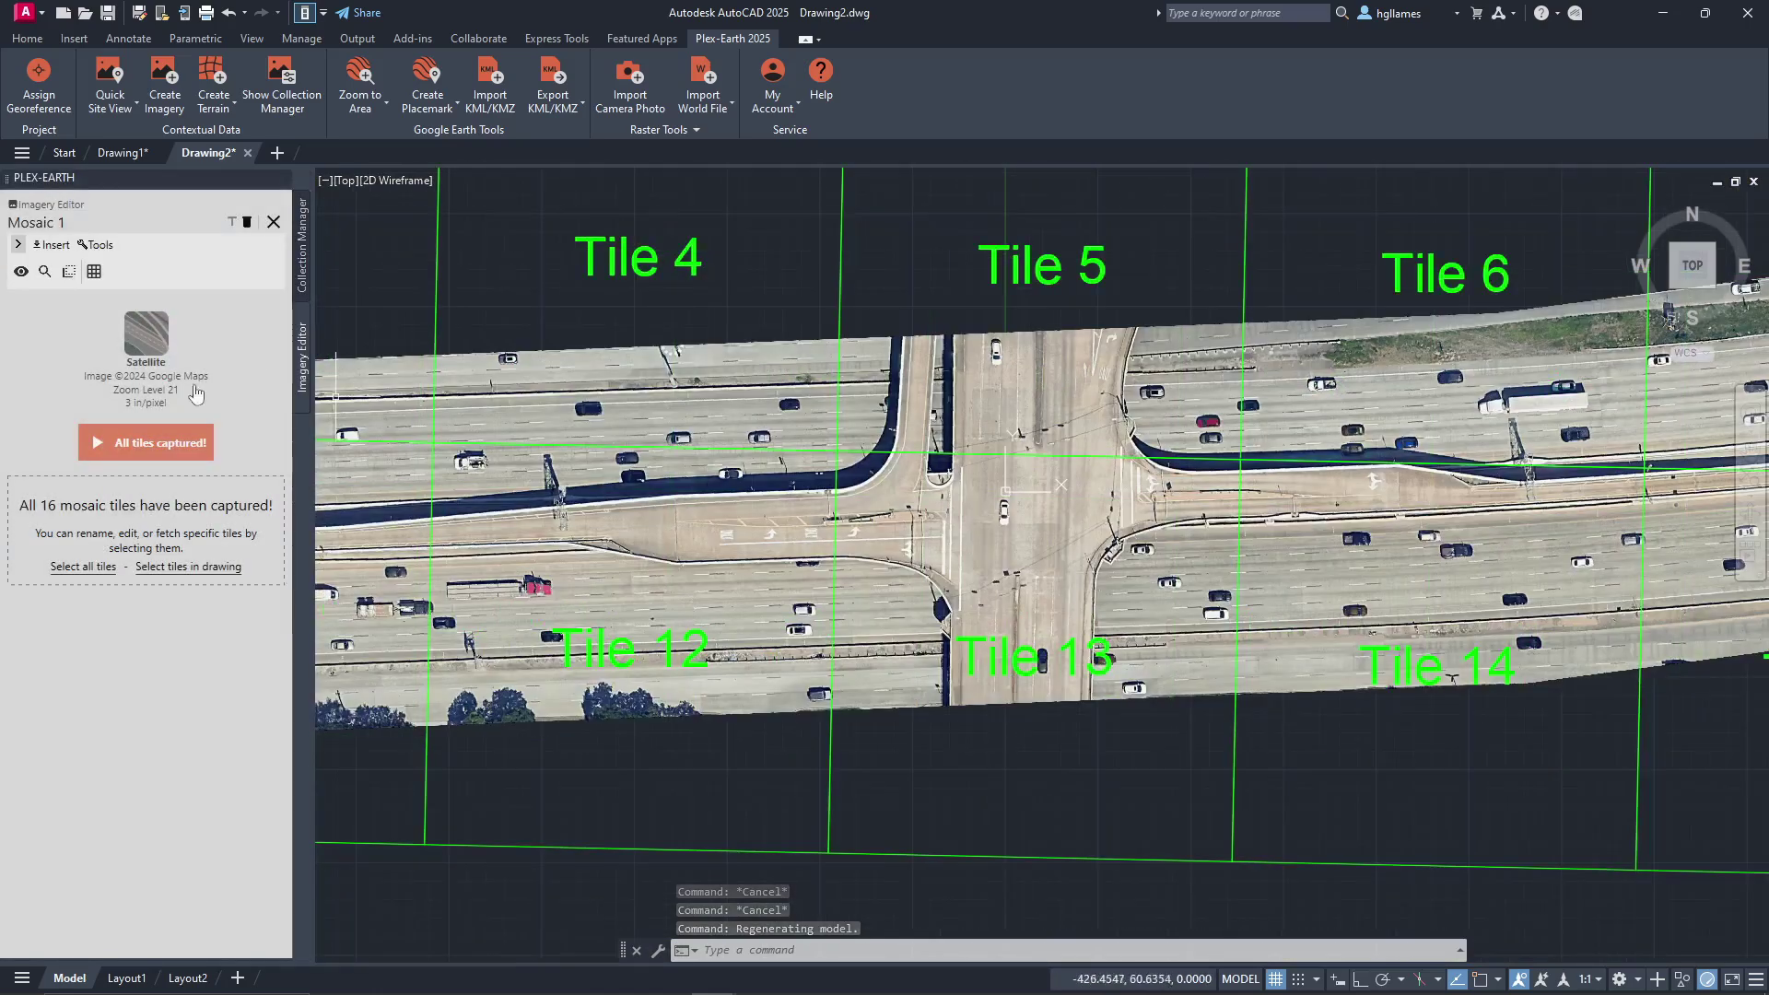
click(94, 273)
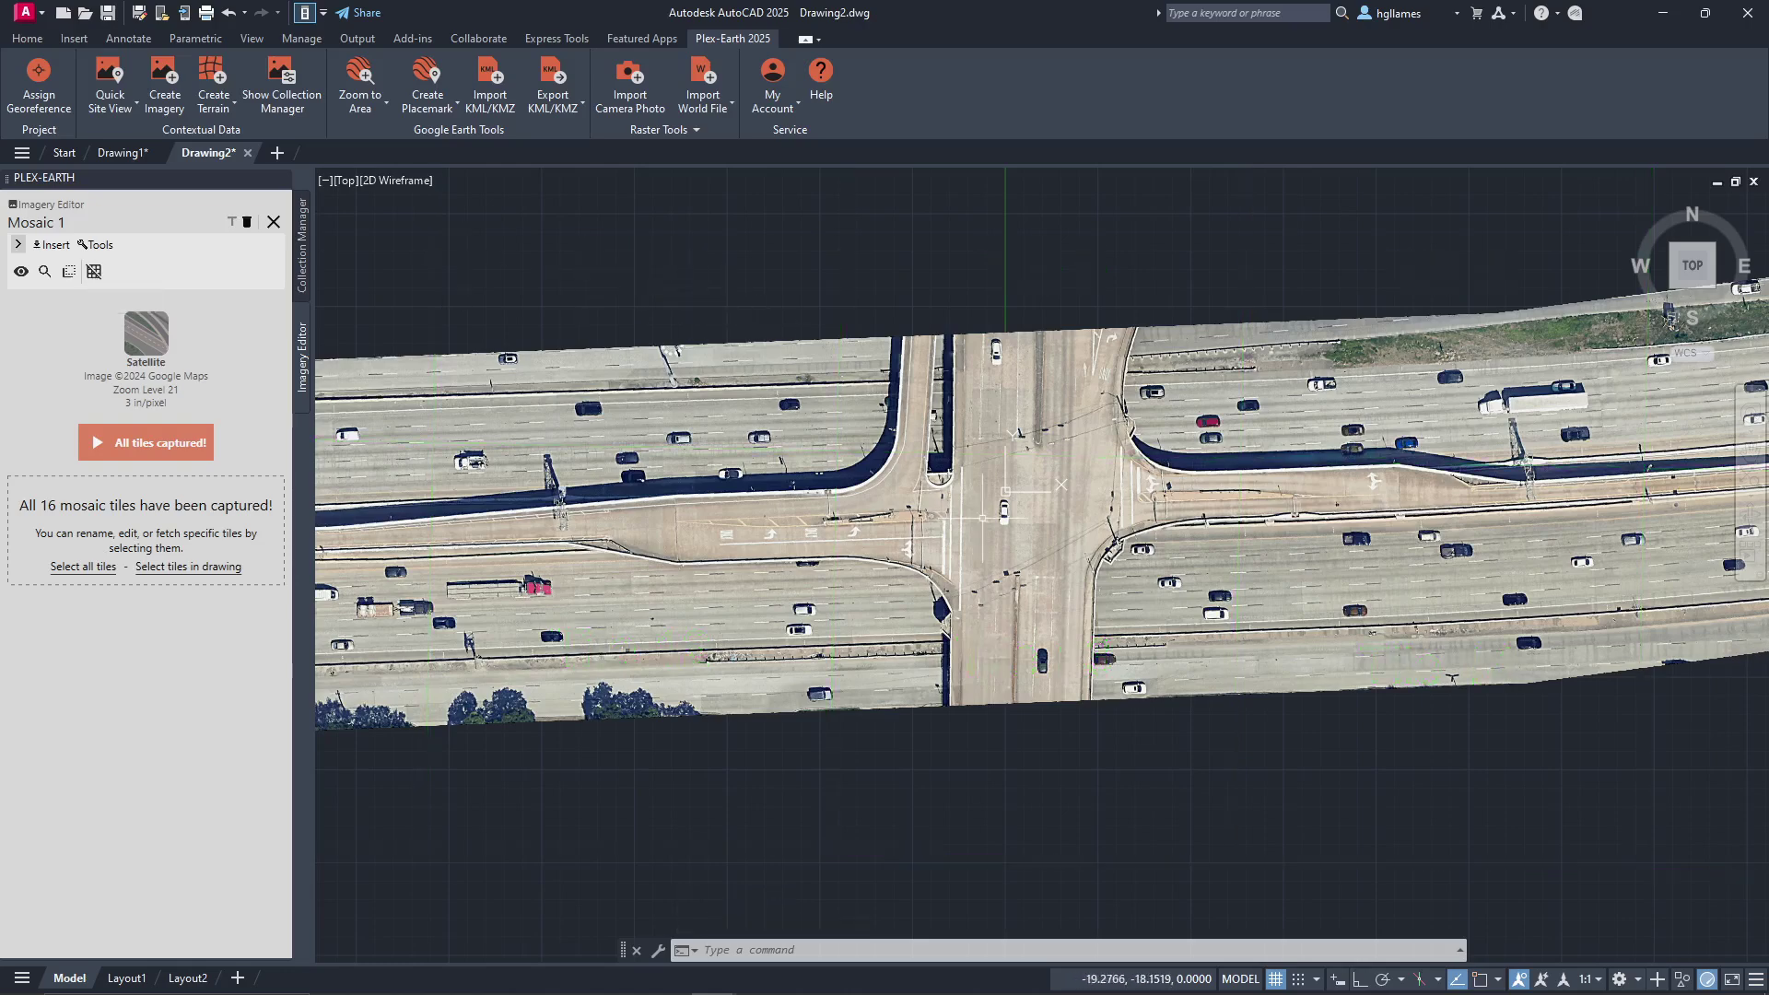
scroll(986, 519, up, 2)
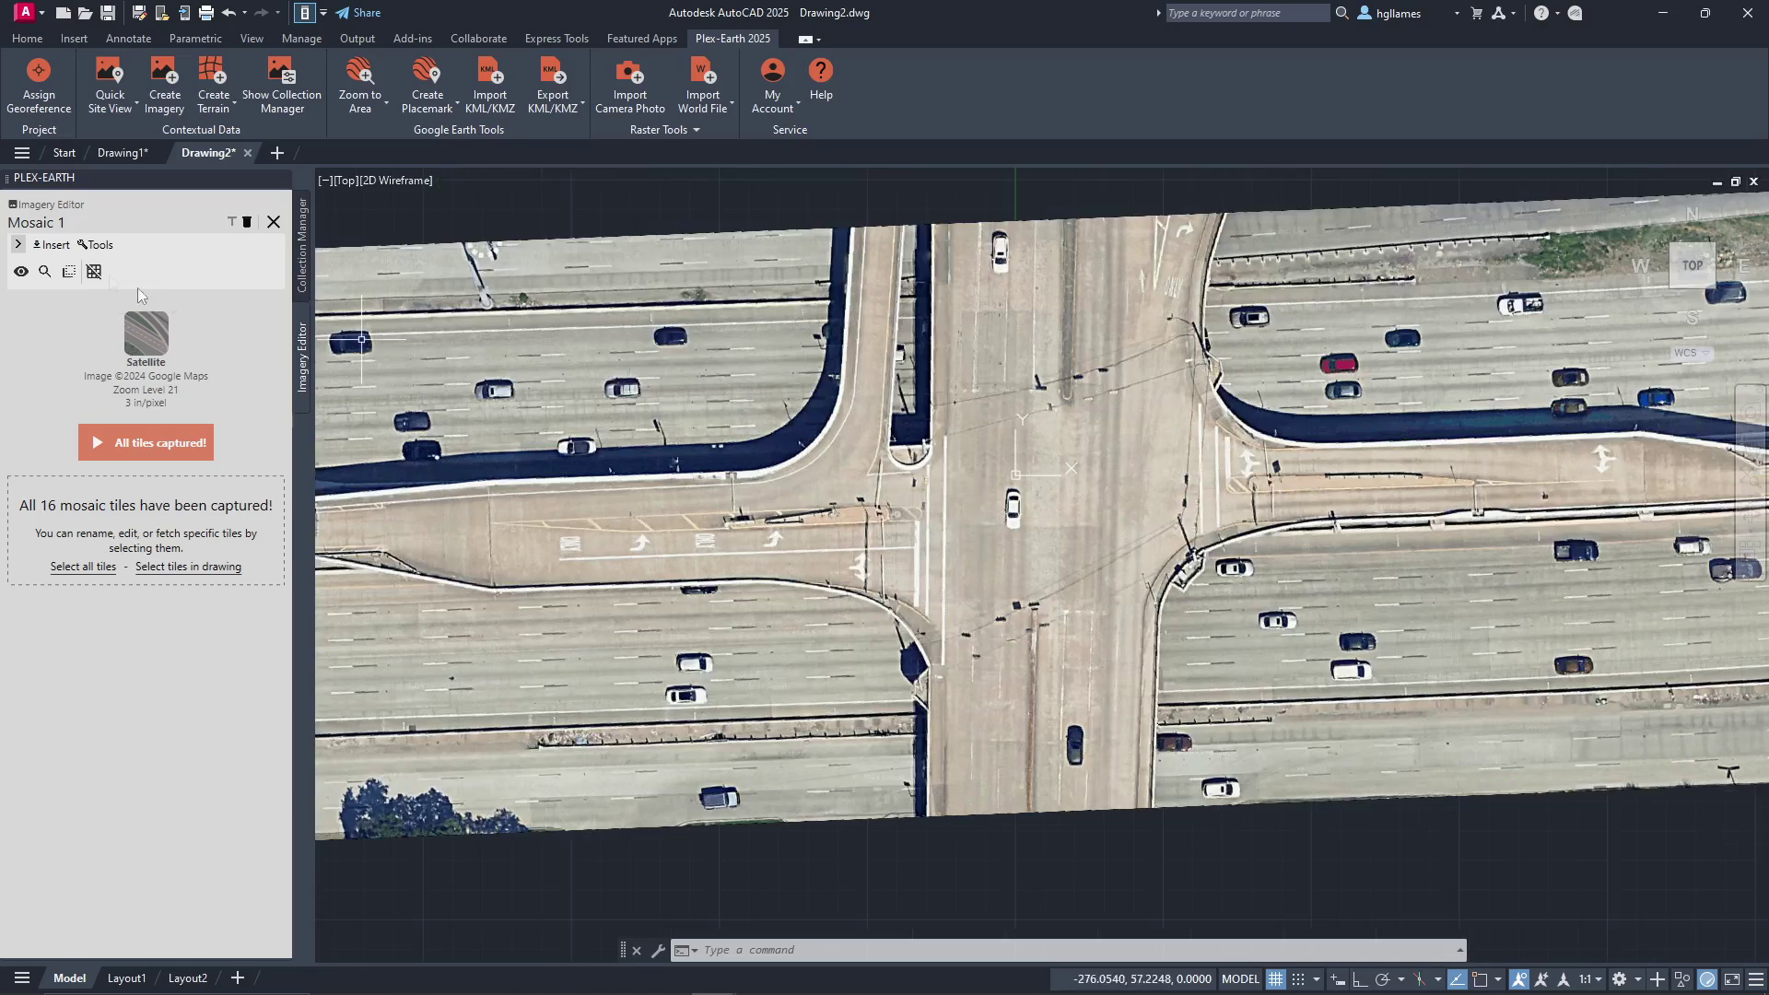
Step: Adjust the mosaic image to brightness 14 and transparency 11
click(95, 246)
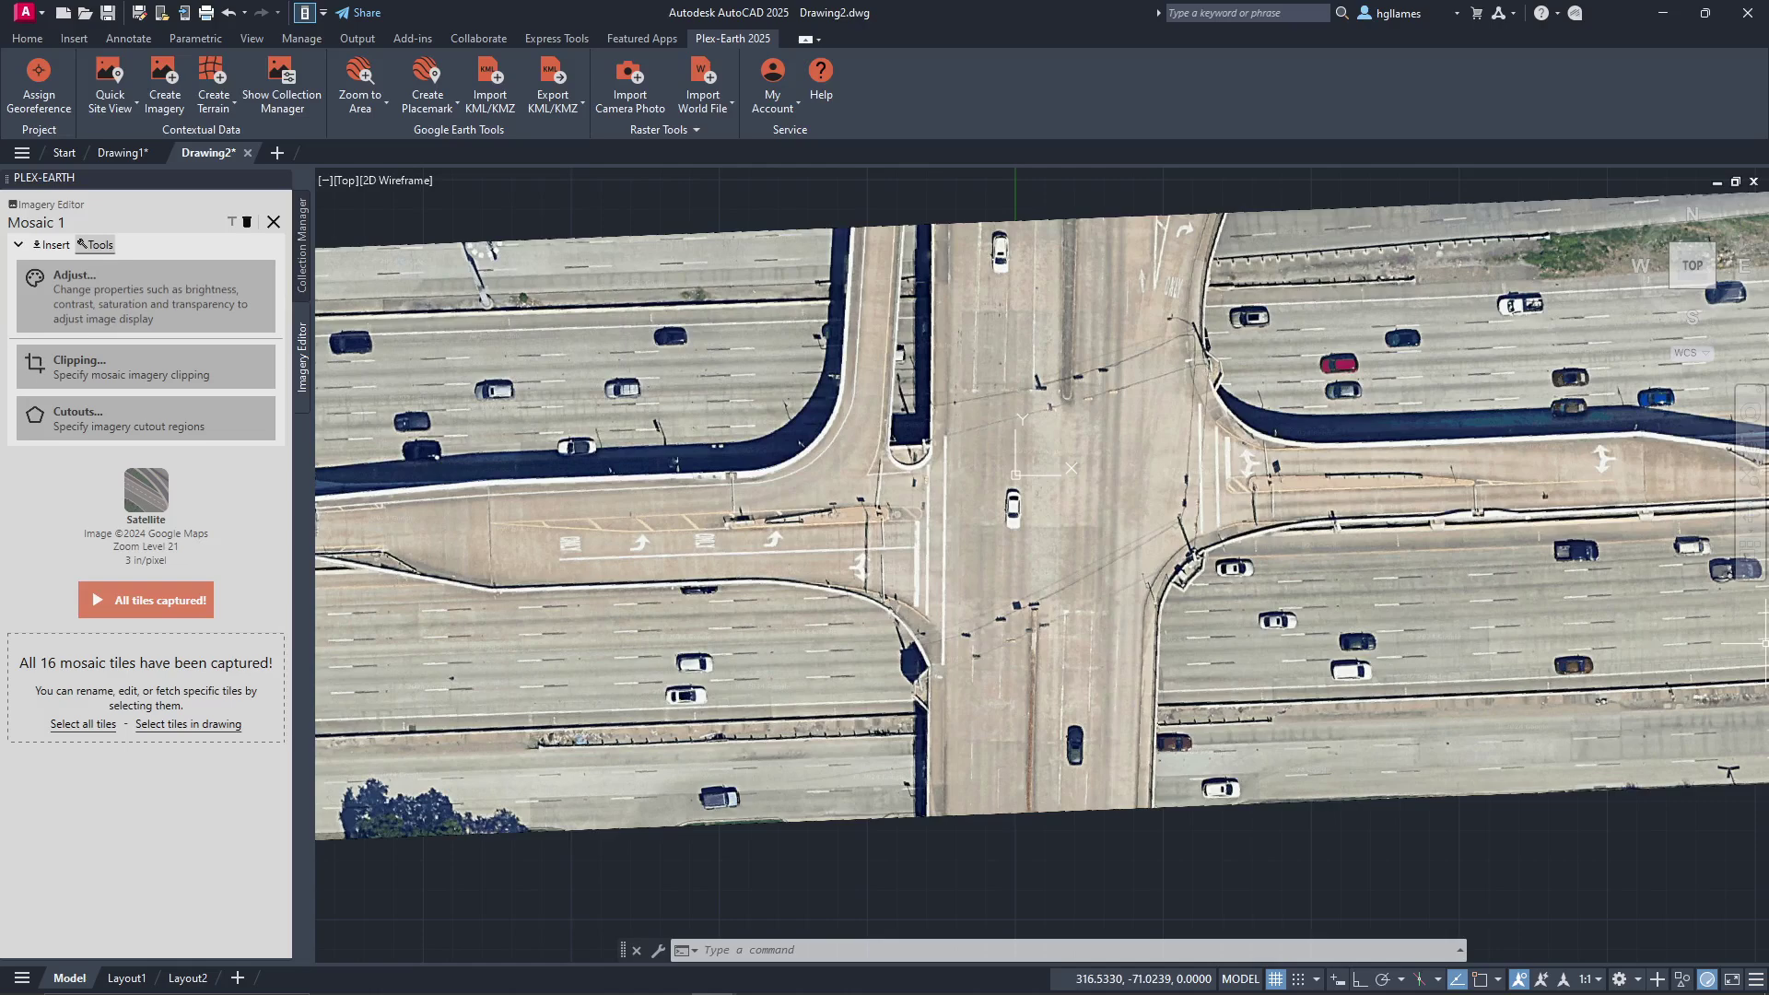
click(74, 277)
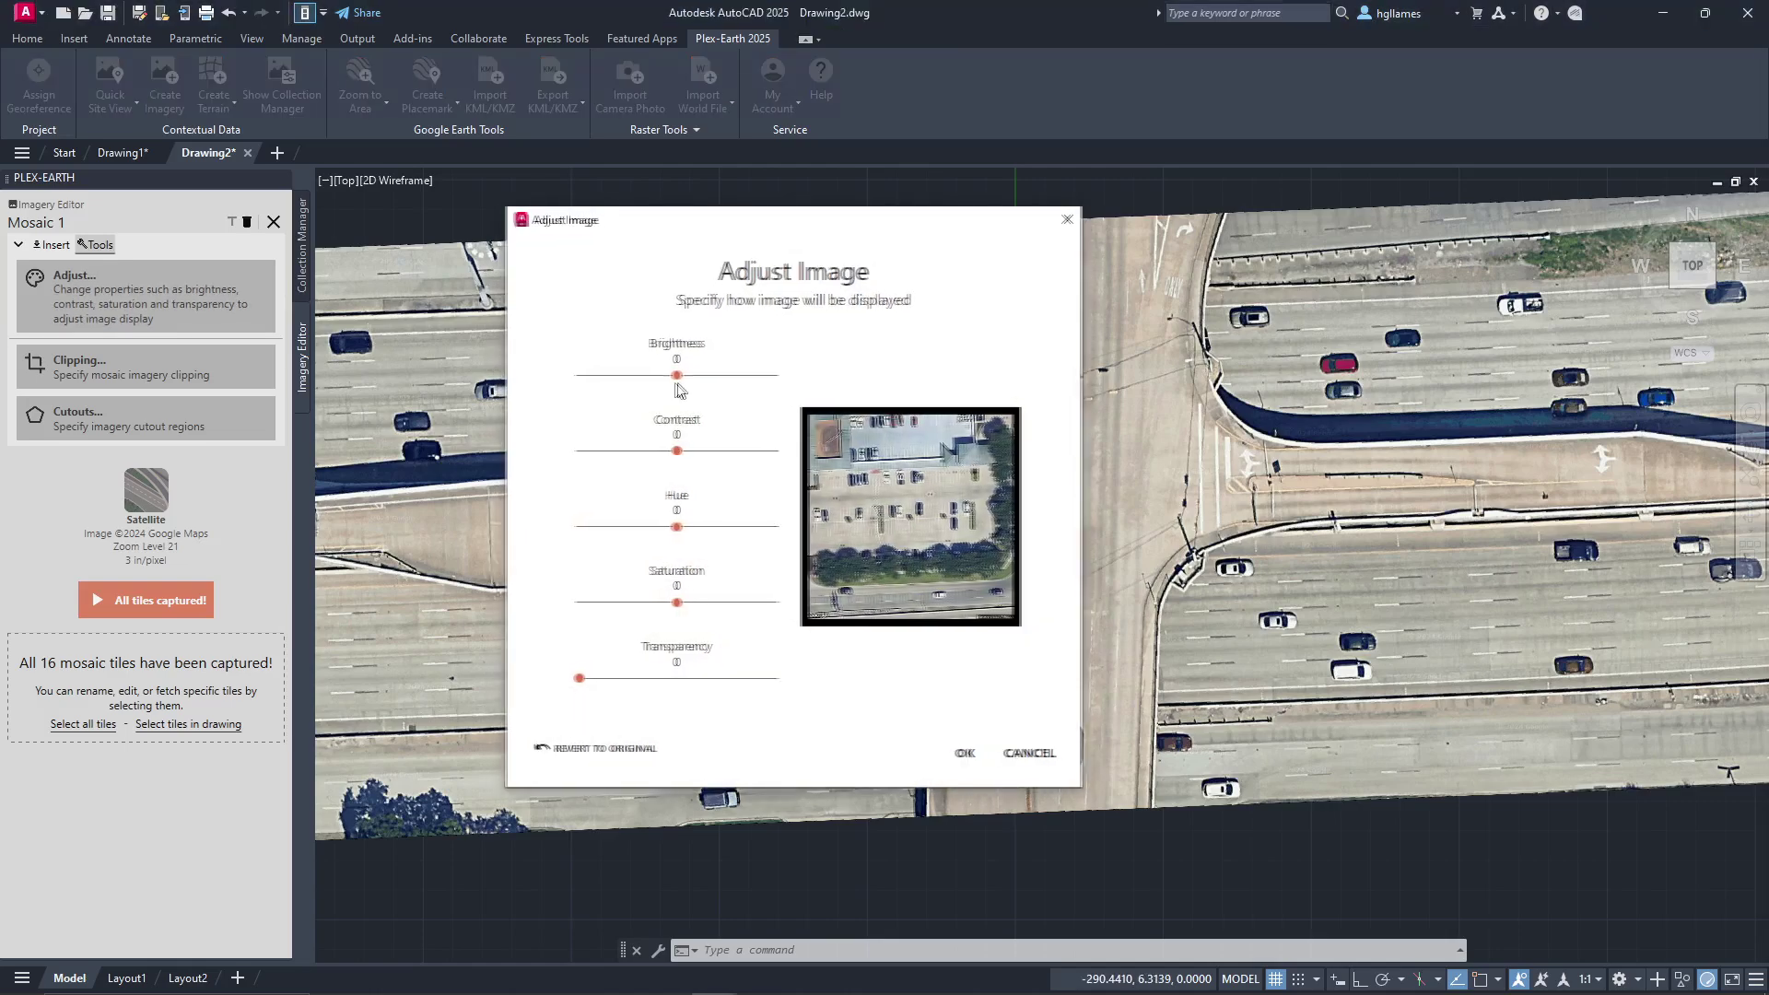
drag(684, 375, 697, 375)
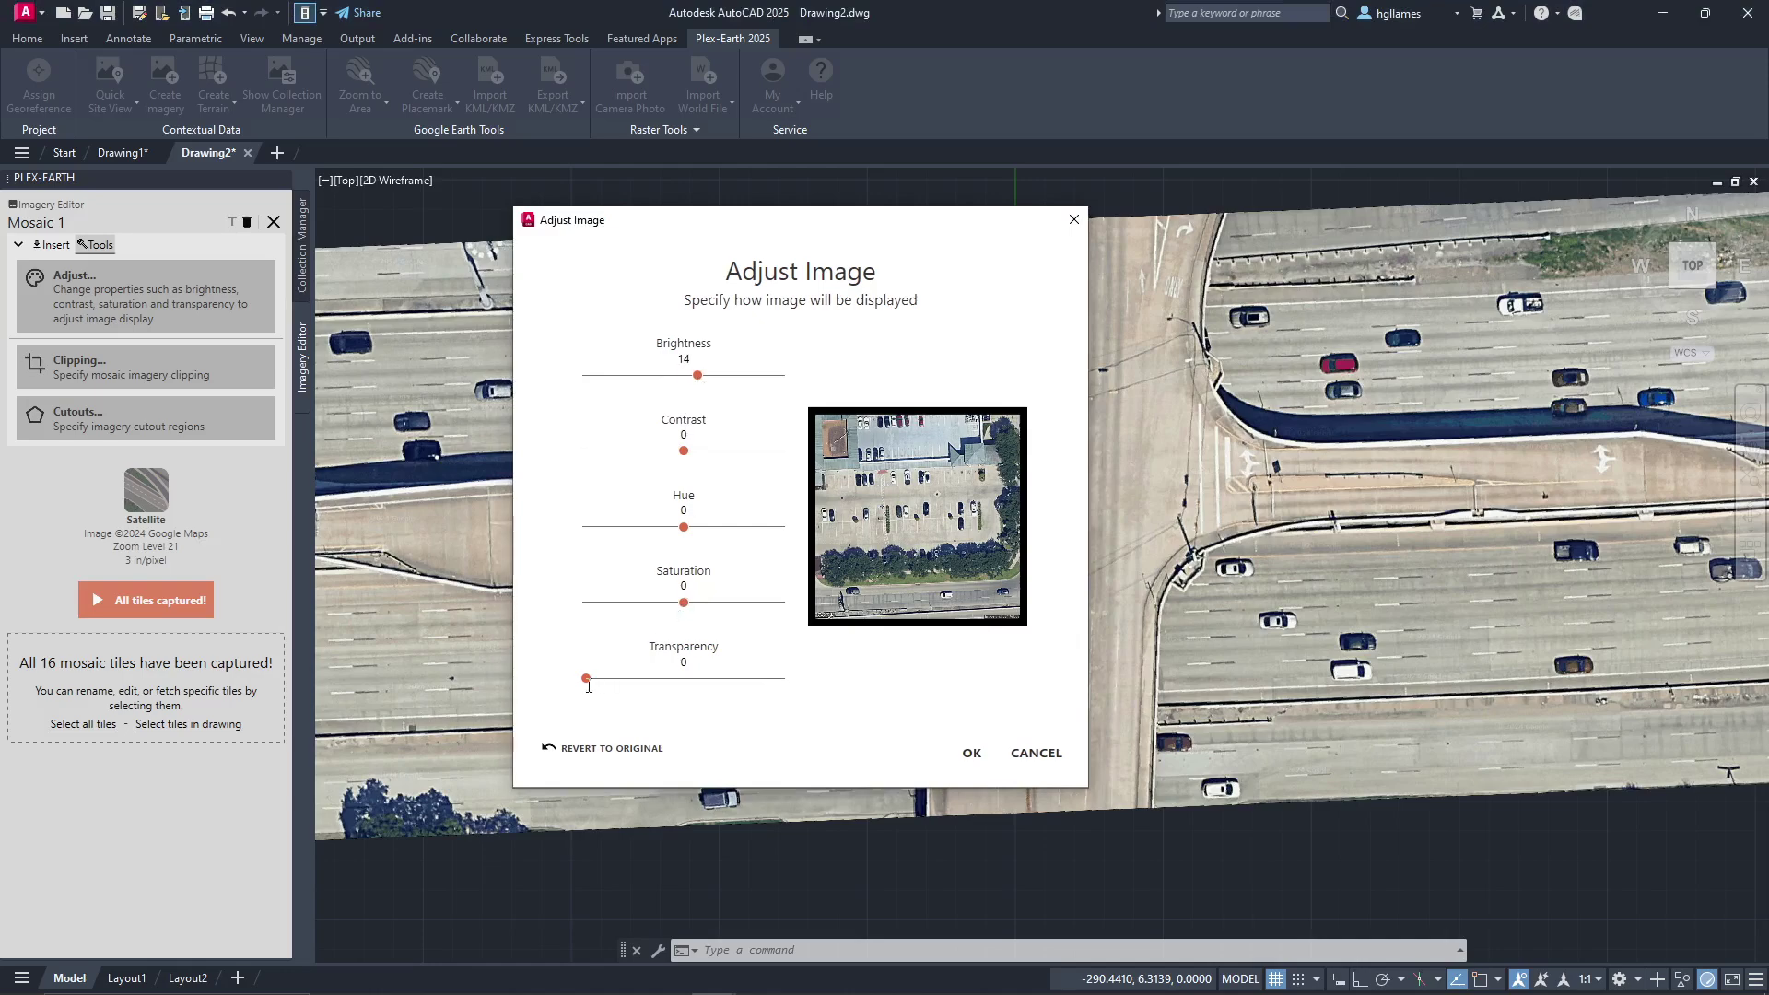
drag(589, 686, 609, 684)
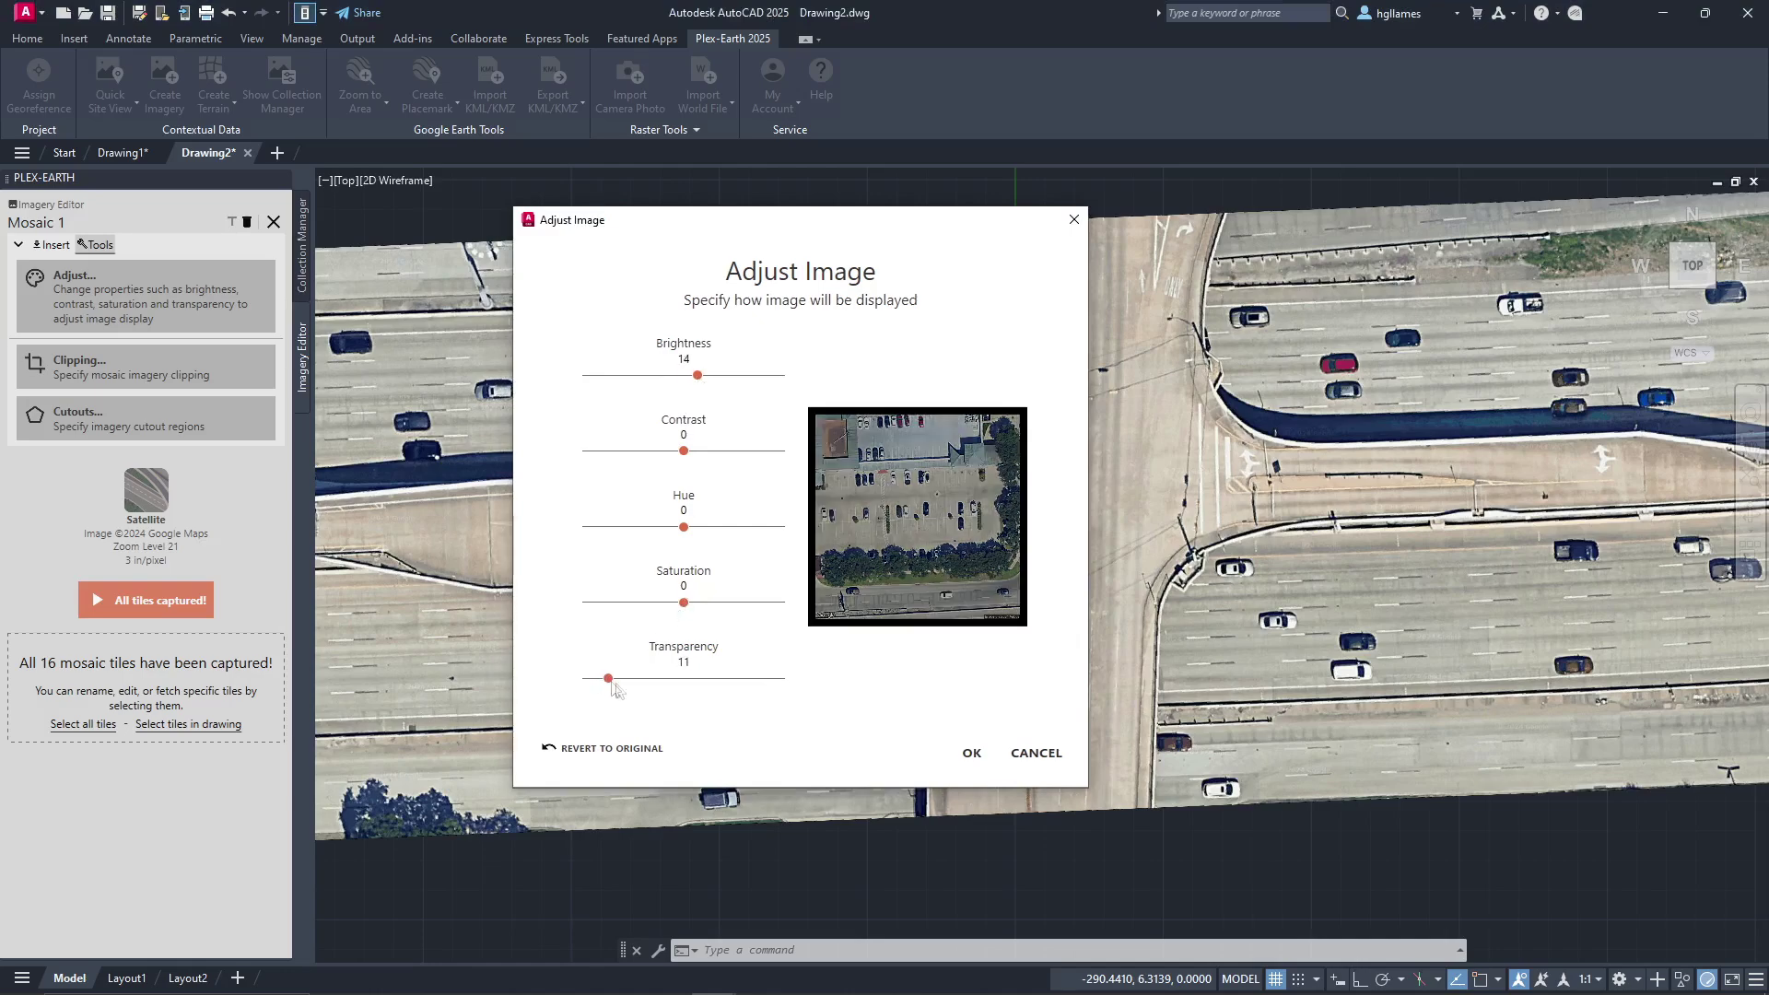
click(973, 754)
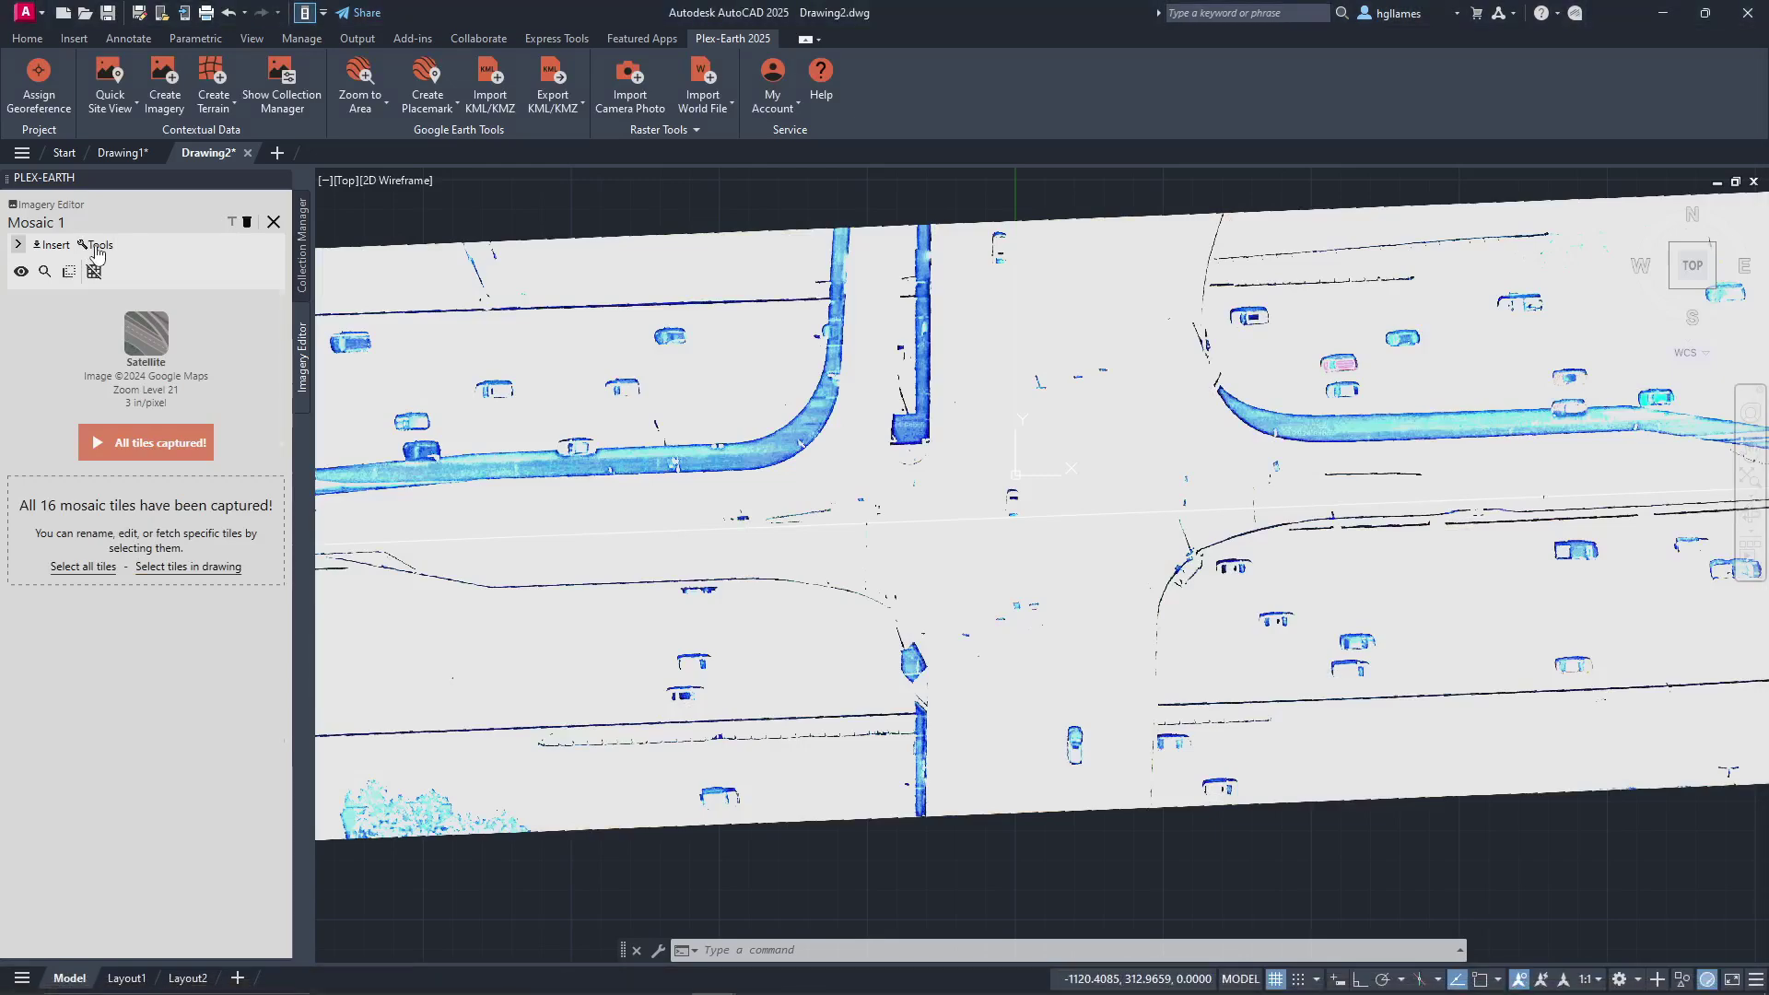
Step: Revert the mosaic's image adjustments to the original settings
click(98, 247)
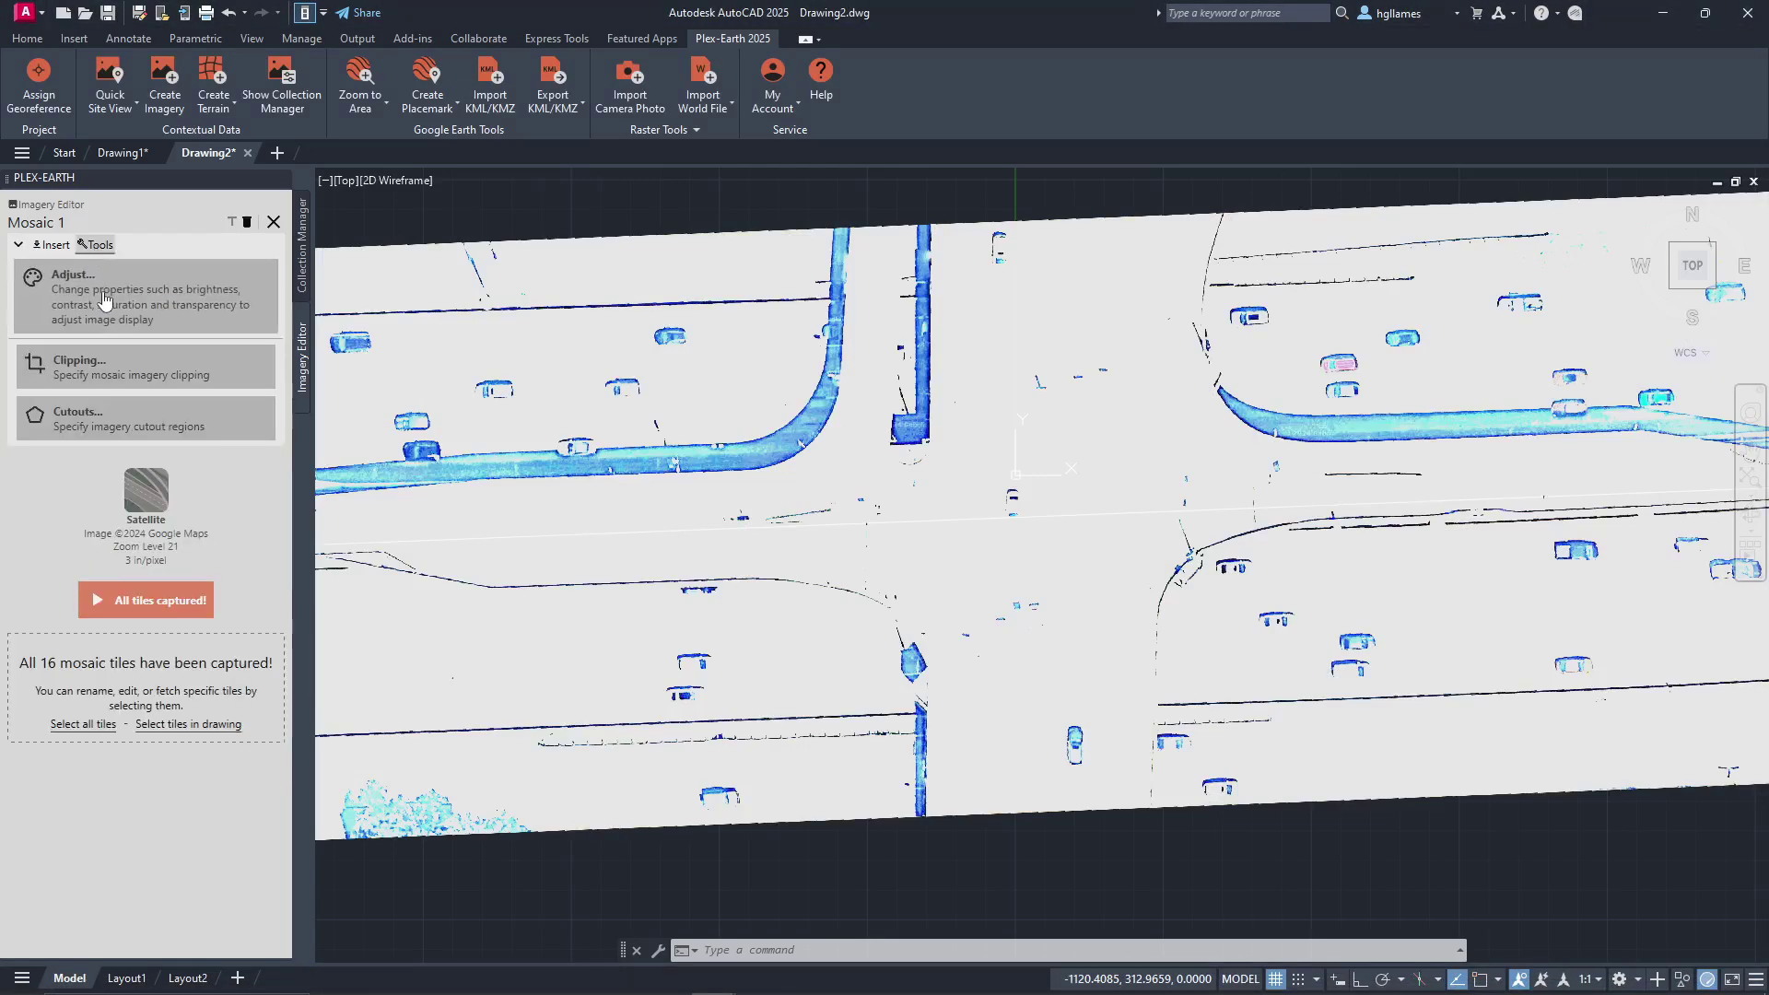
click(105, 301)
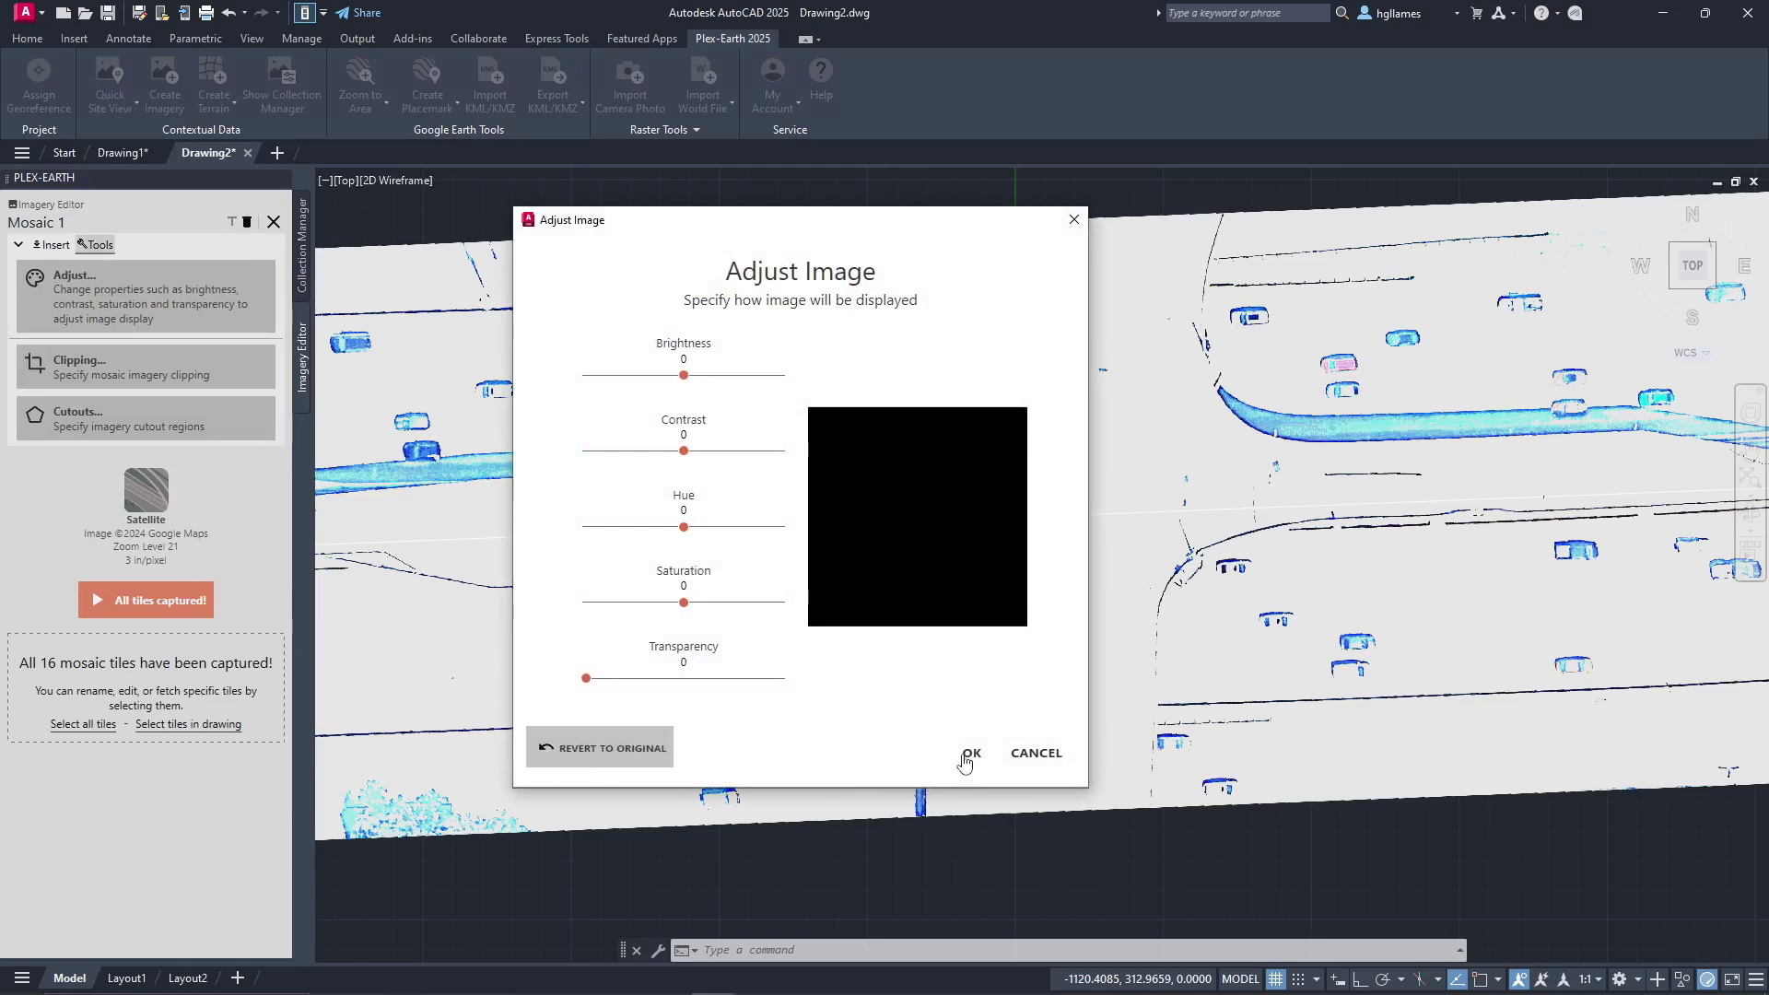
click(968, 756)
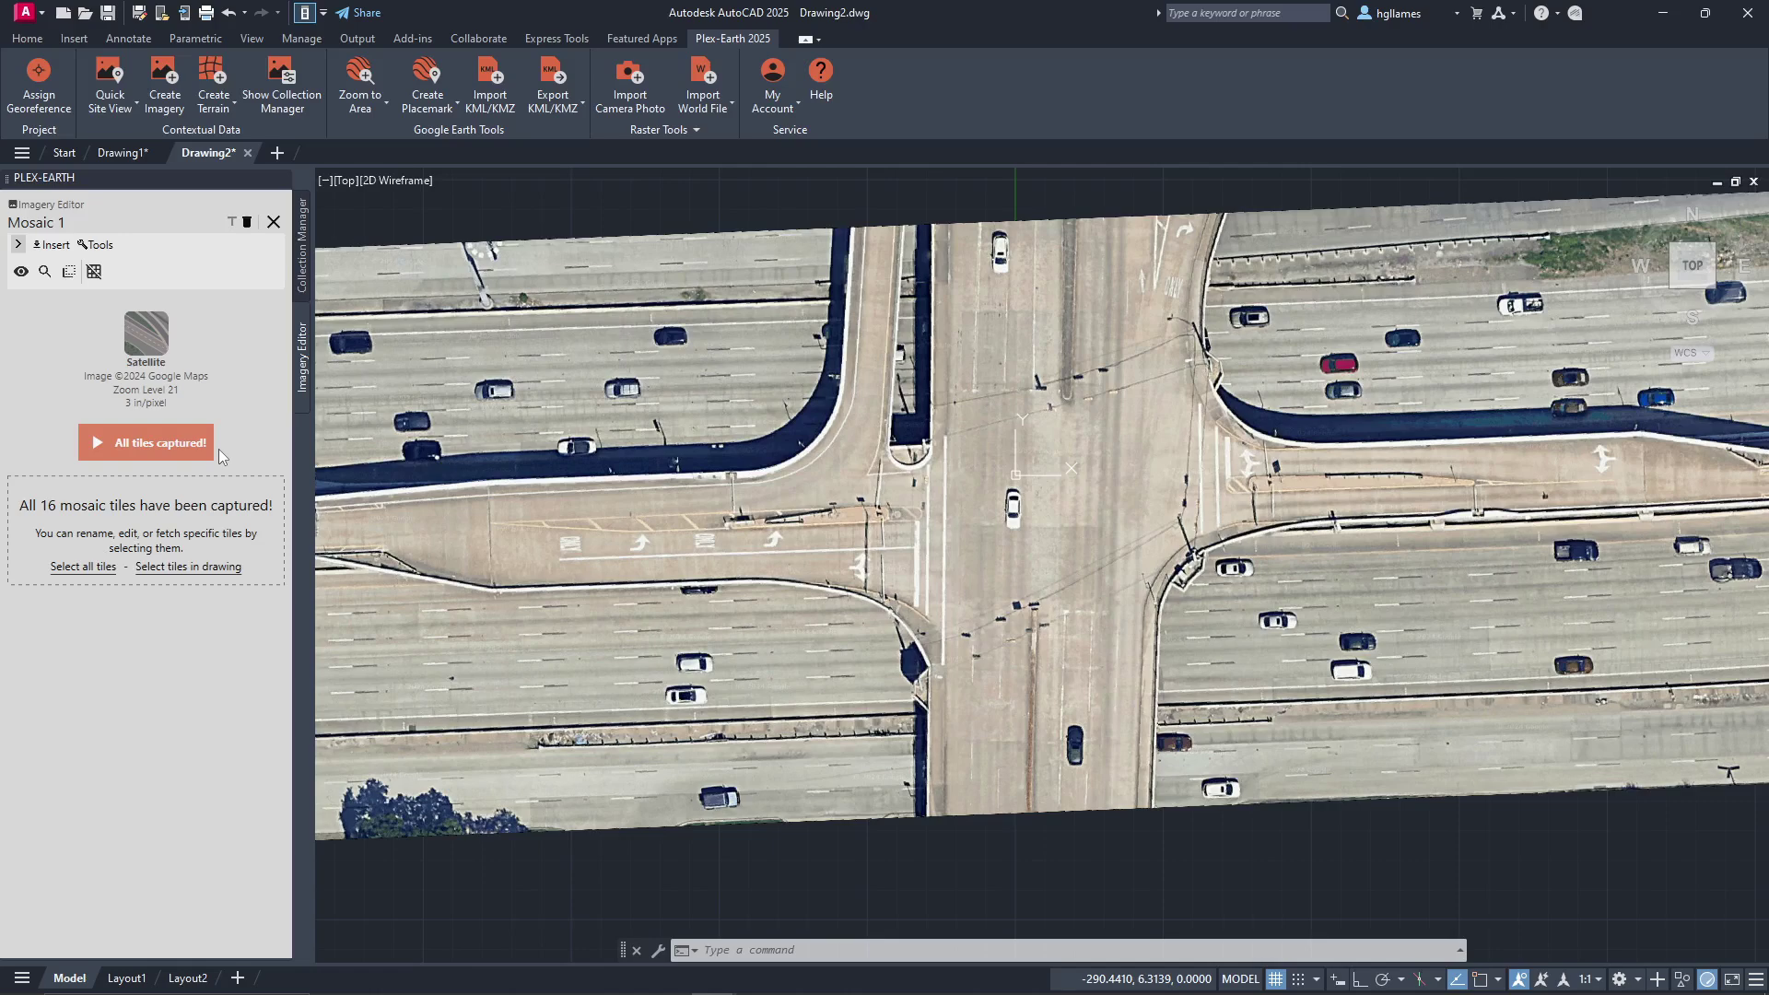
Step: Insert the entire mosaic as raster images in PNG format, saved to the Desktop folder, and close the mosaic's editor
click(46, 246)
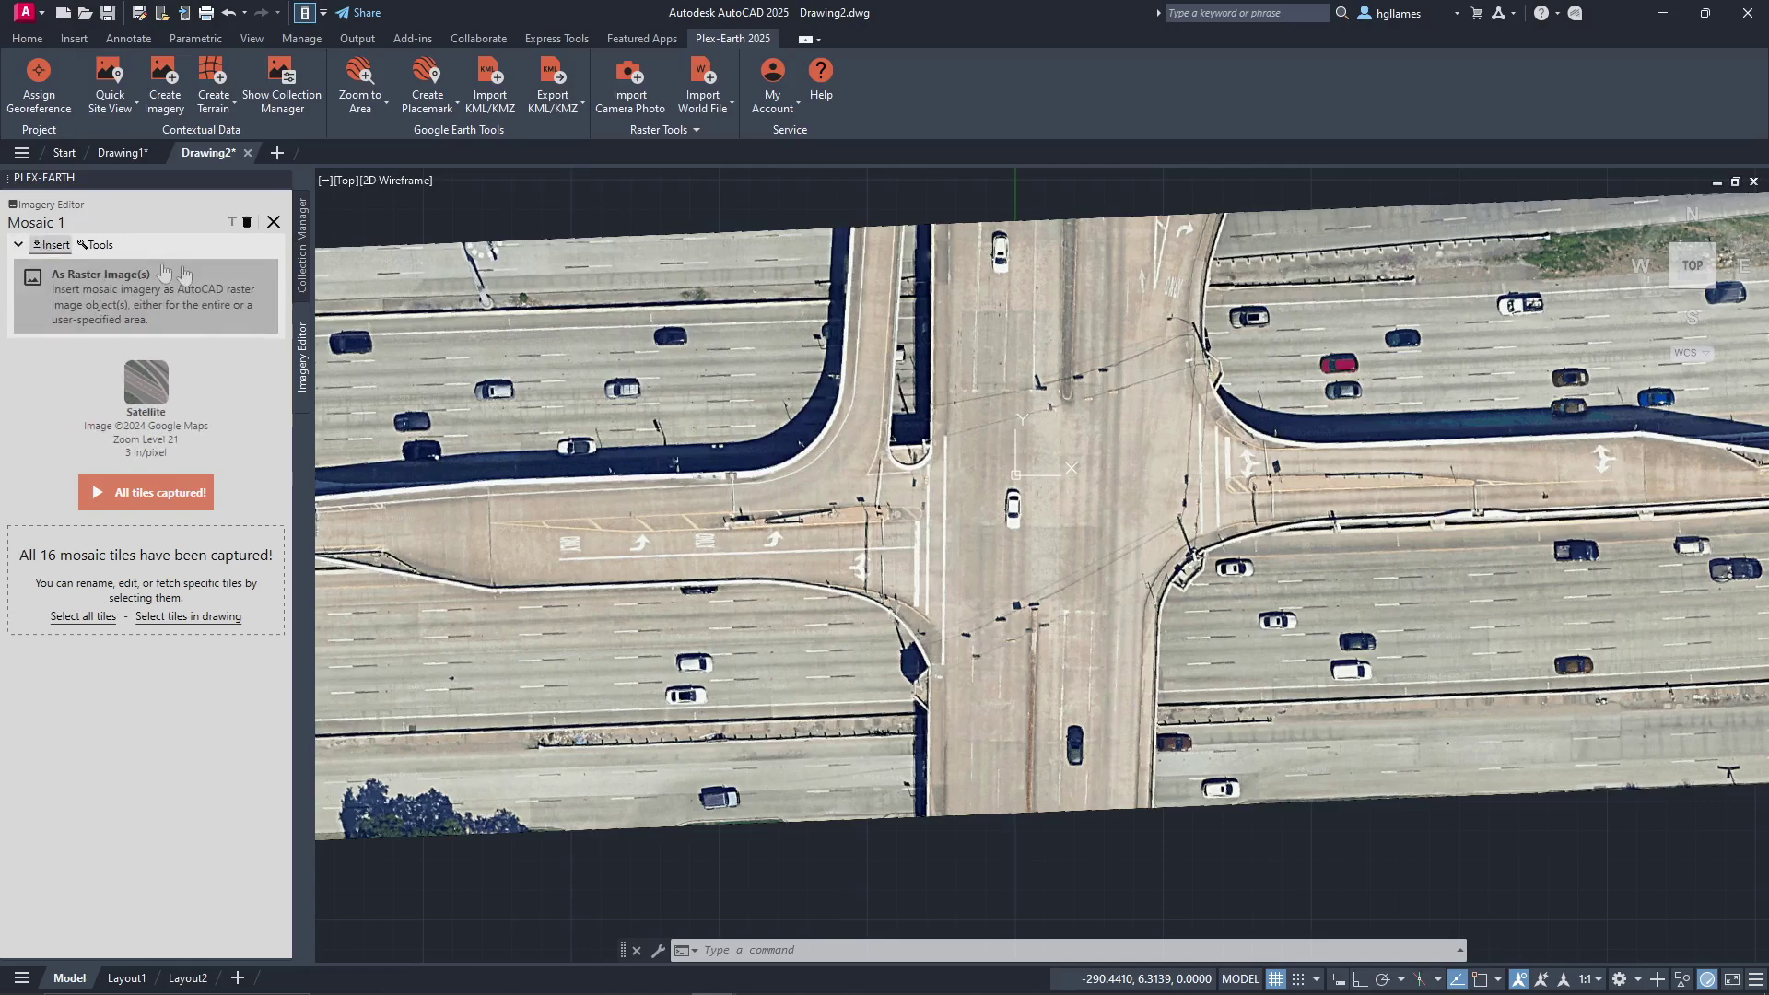
click(78, 297)
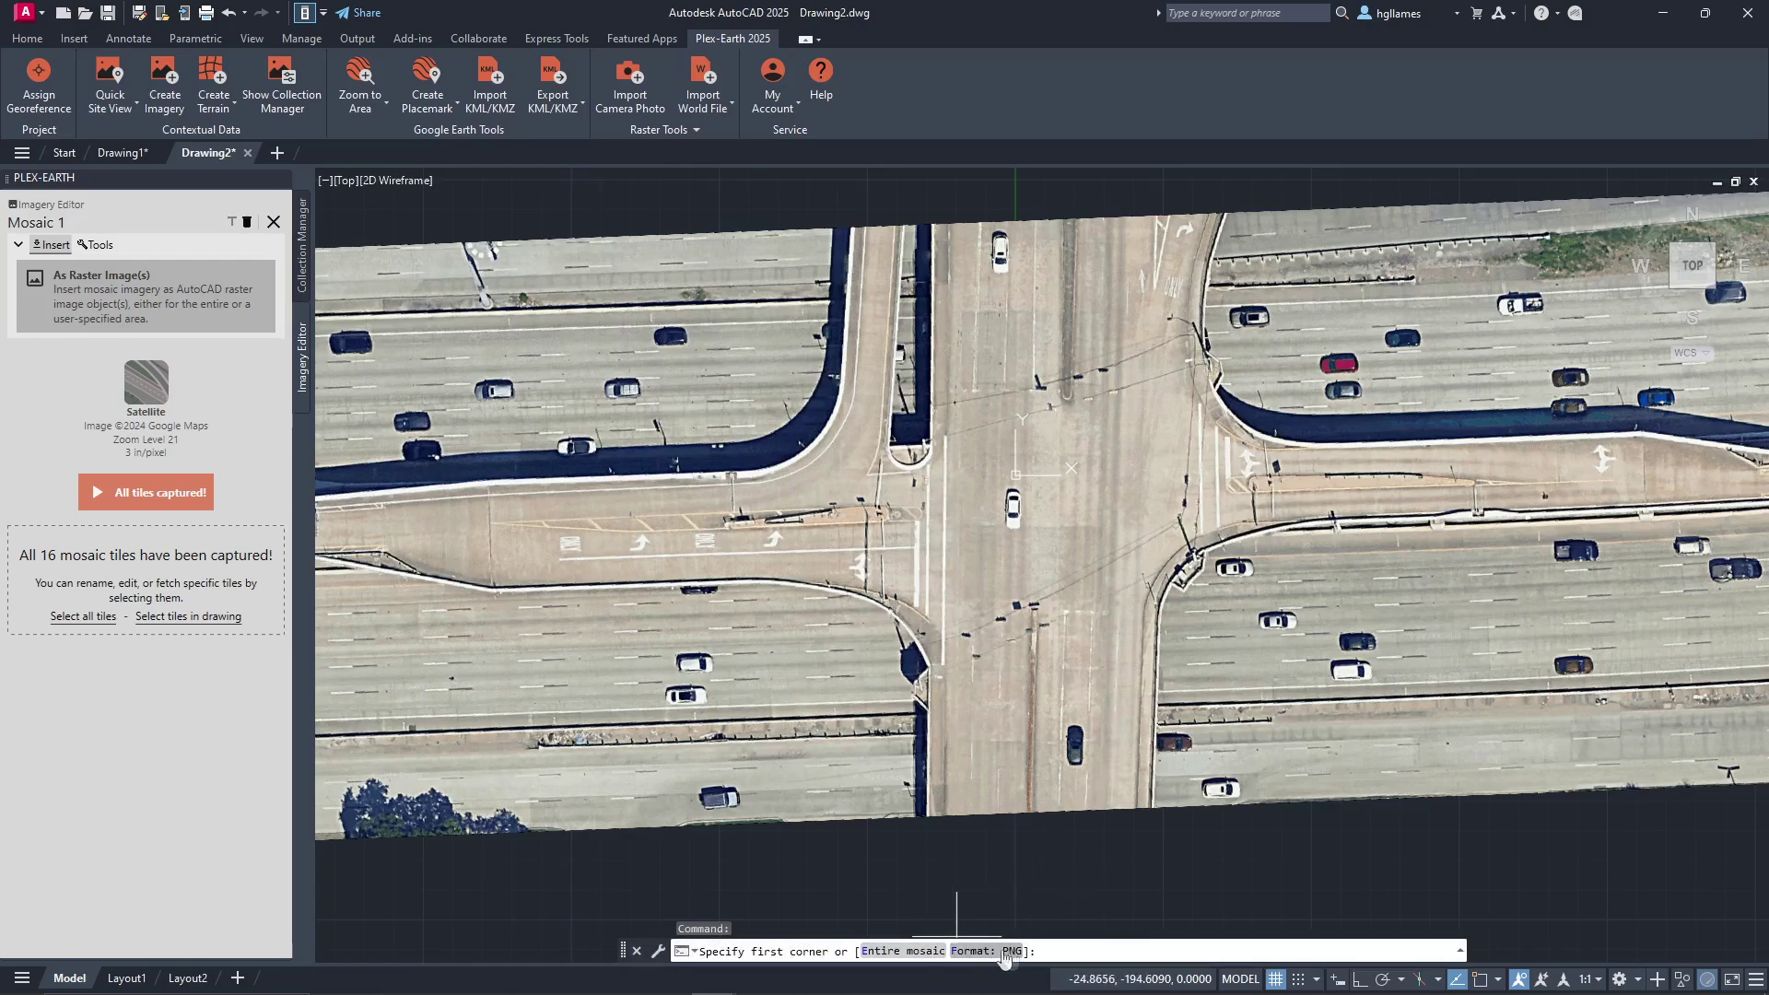
click(925, 952)
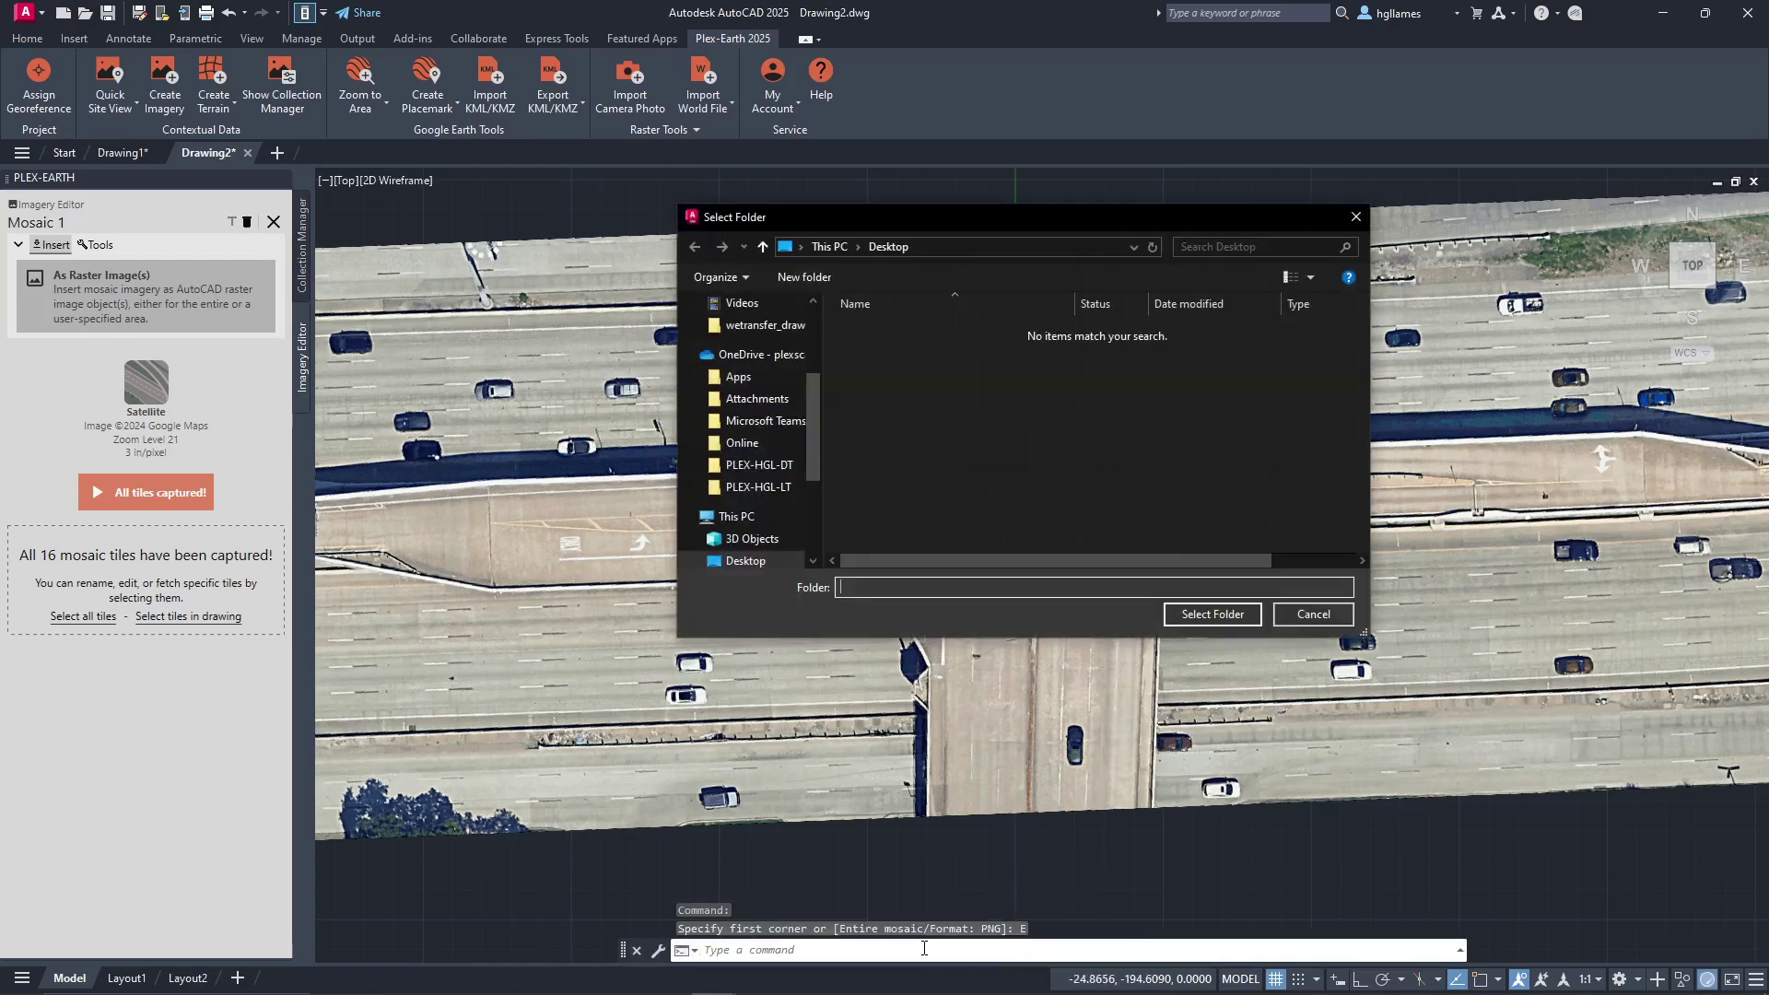
click(1185, 614)
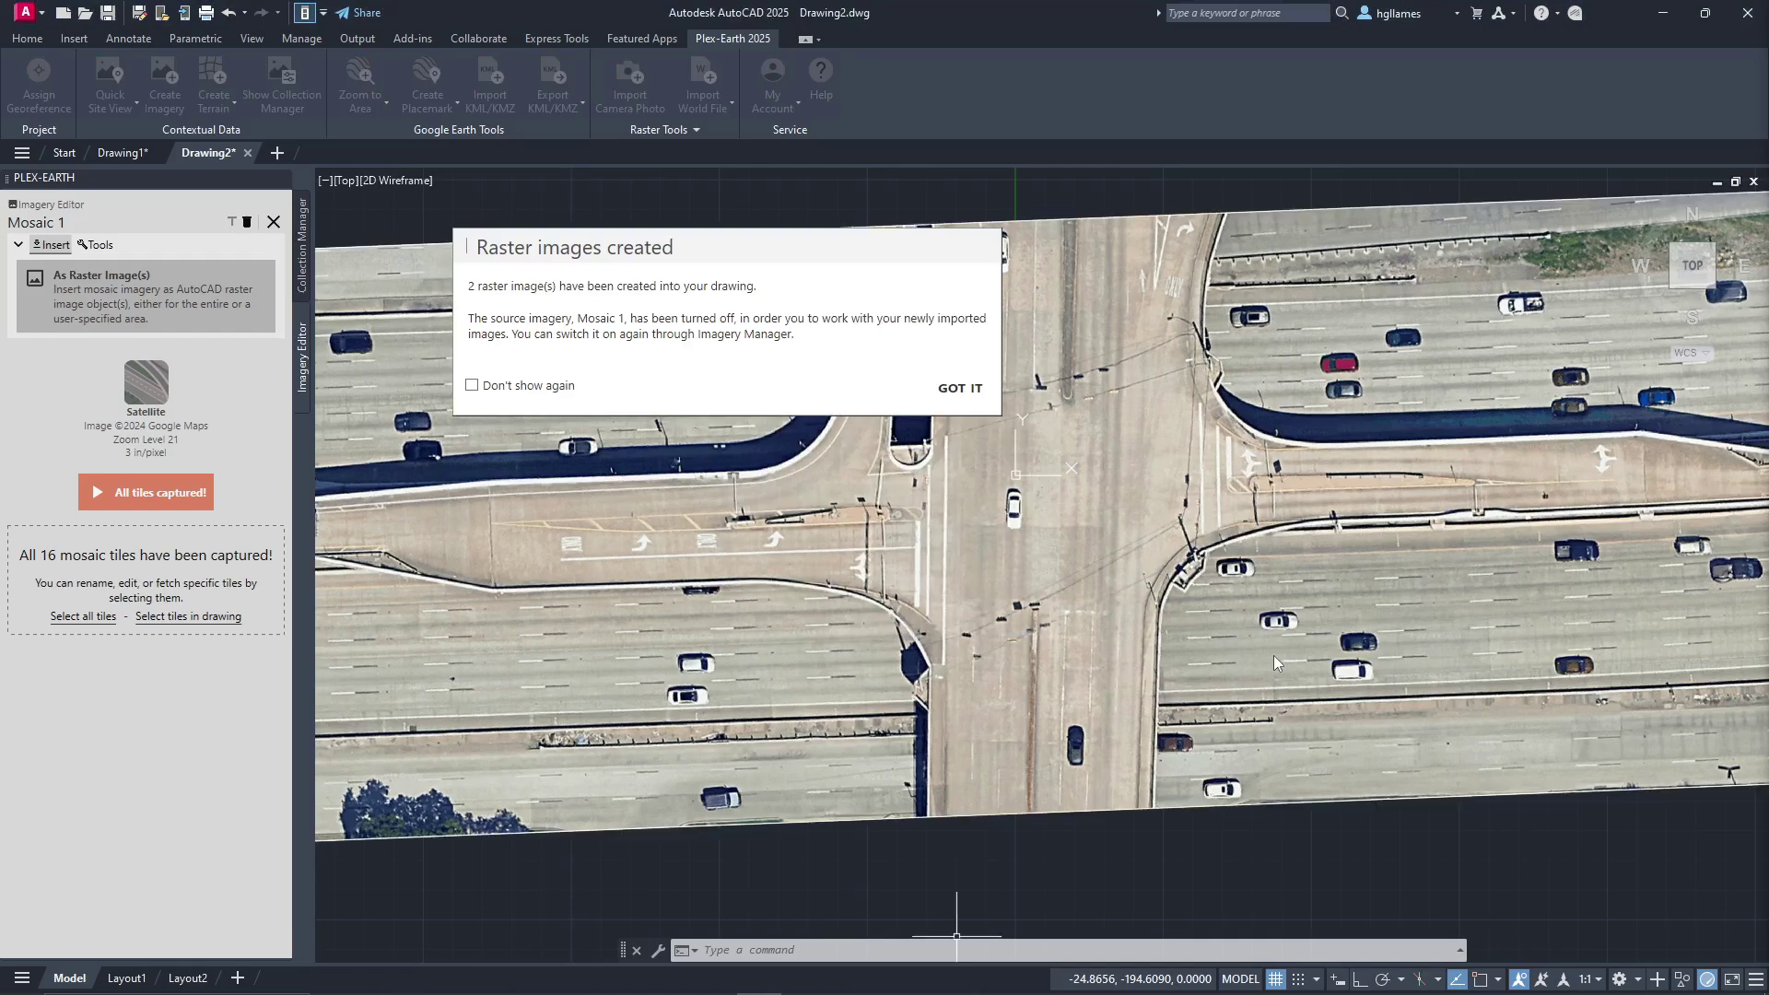
click(959, 388)
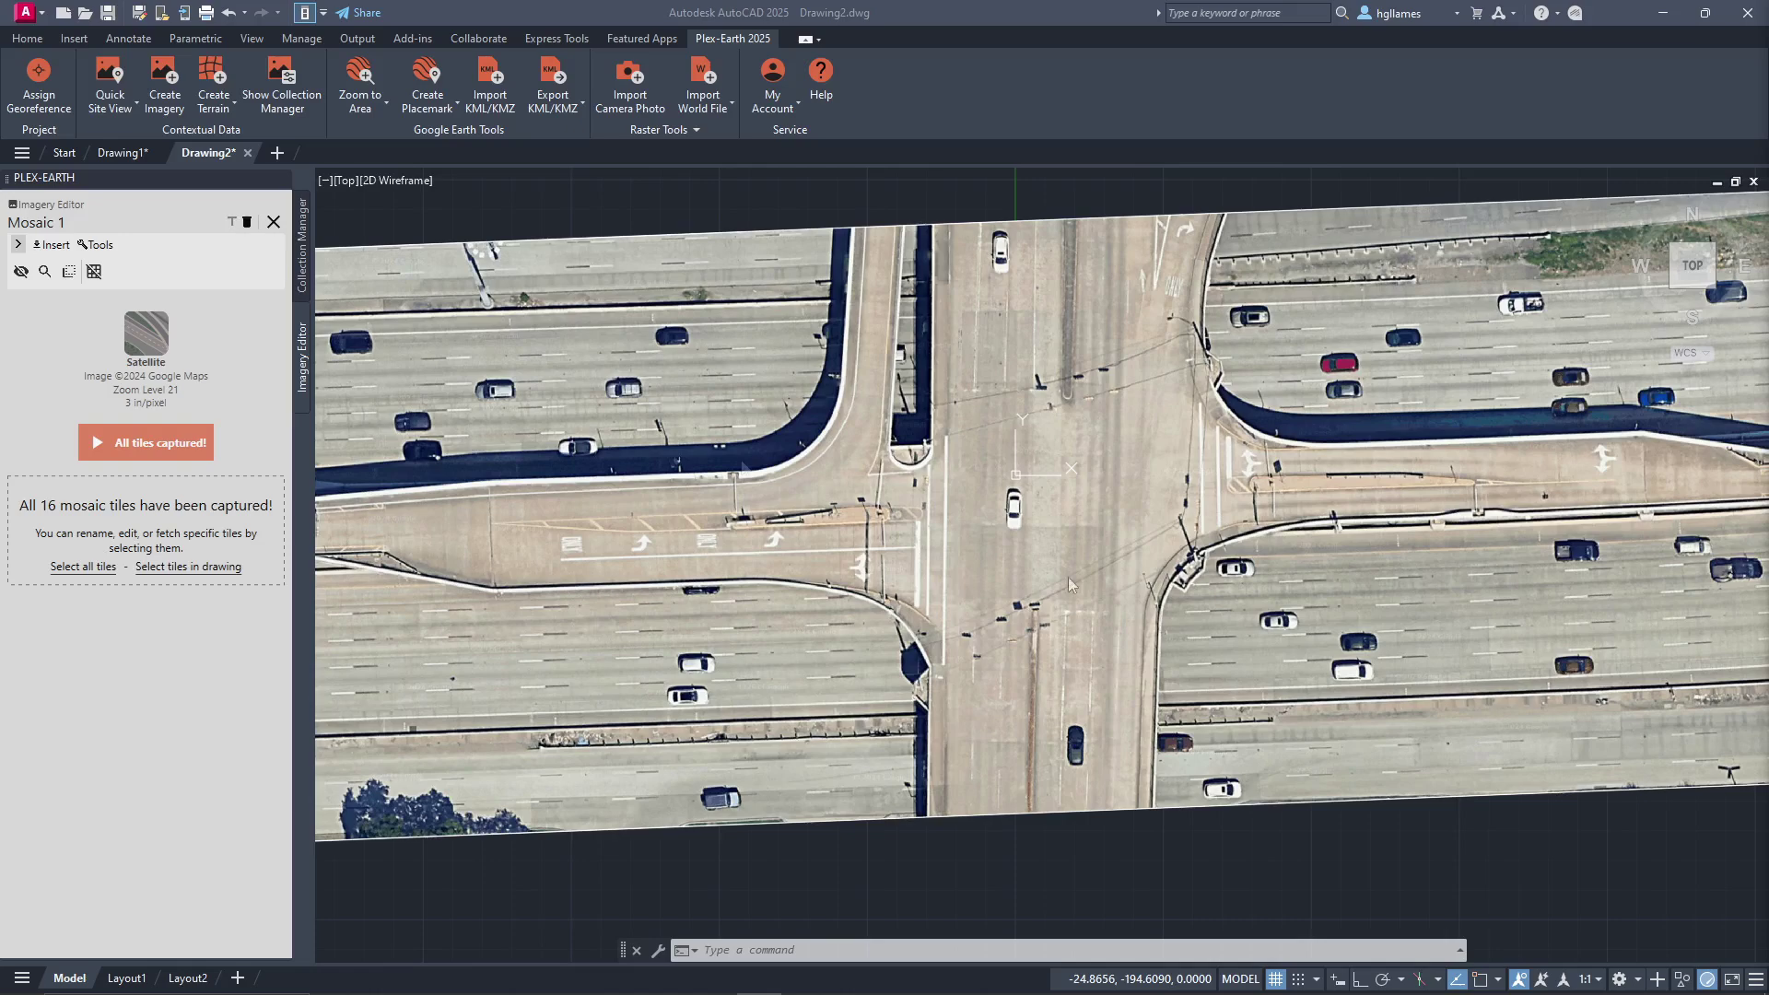
click(273, 223)
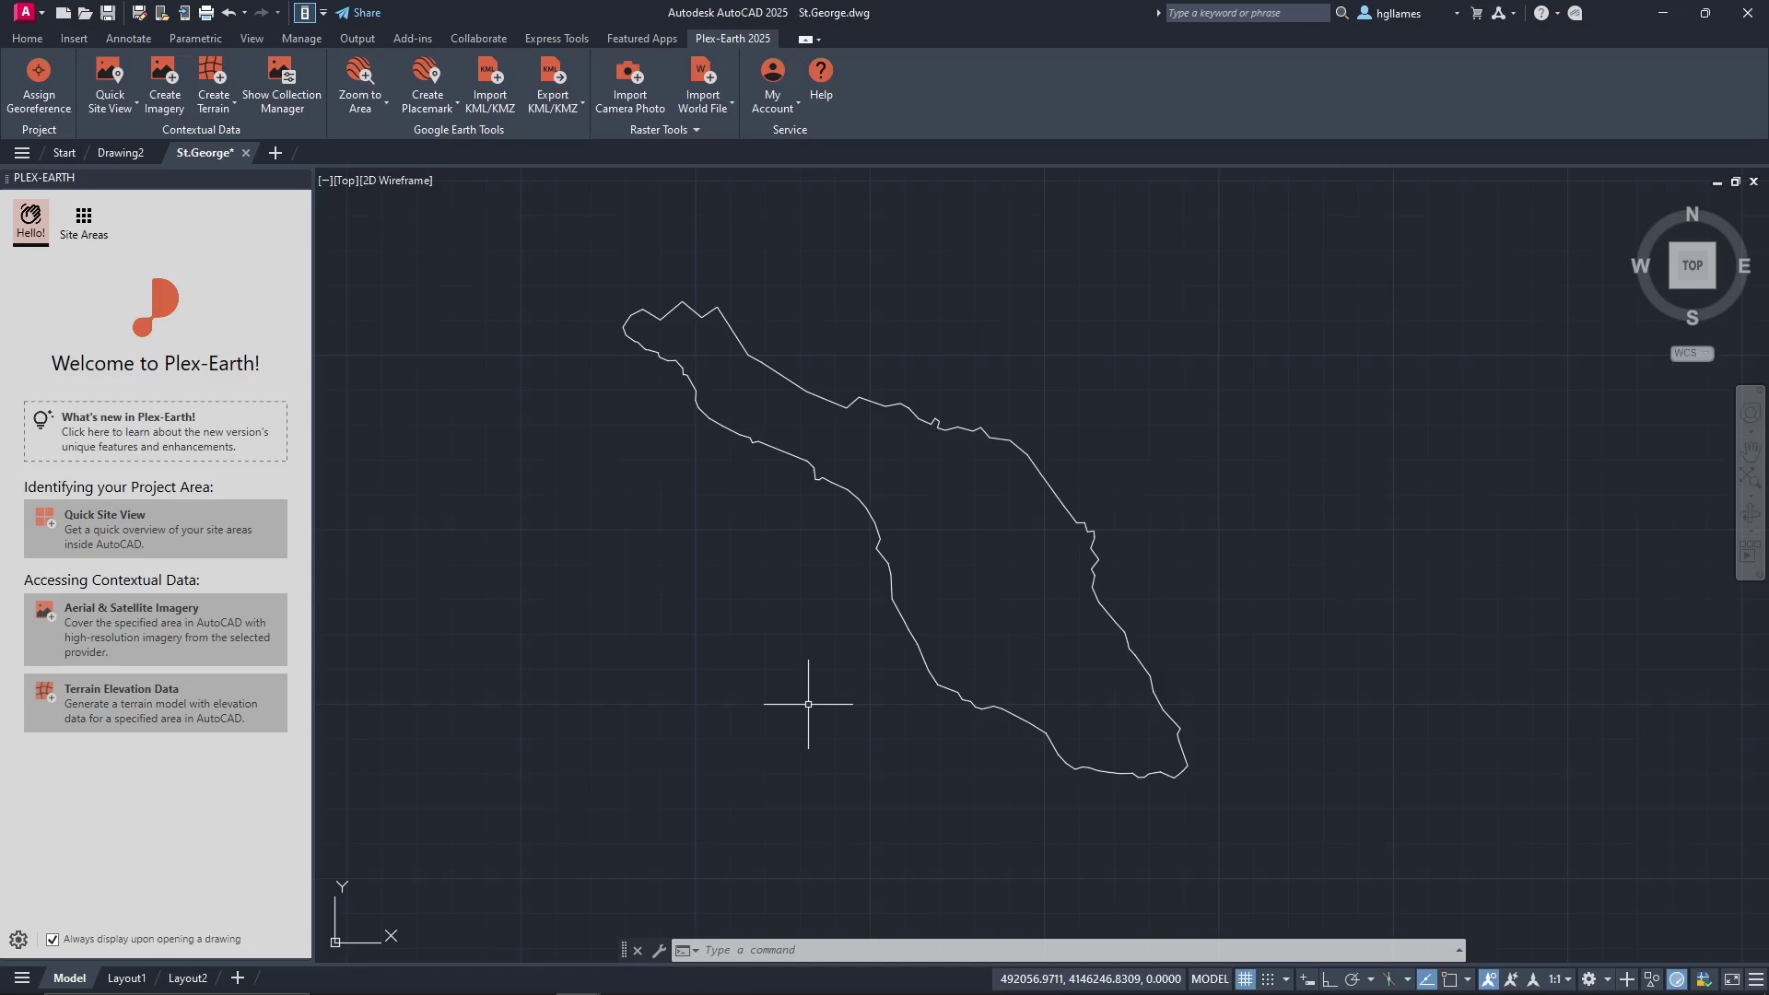
Step: Check the St.George drawing's georeference and generate a terrain model by polygon from the closed island outline
click(35, 102)
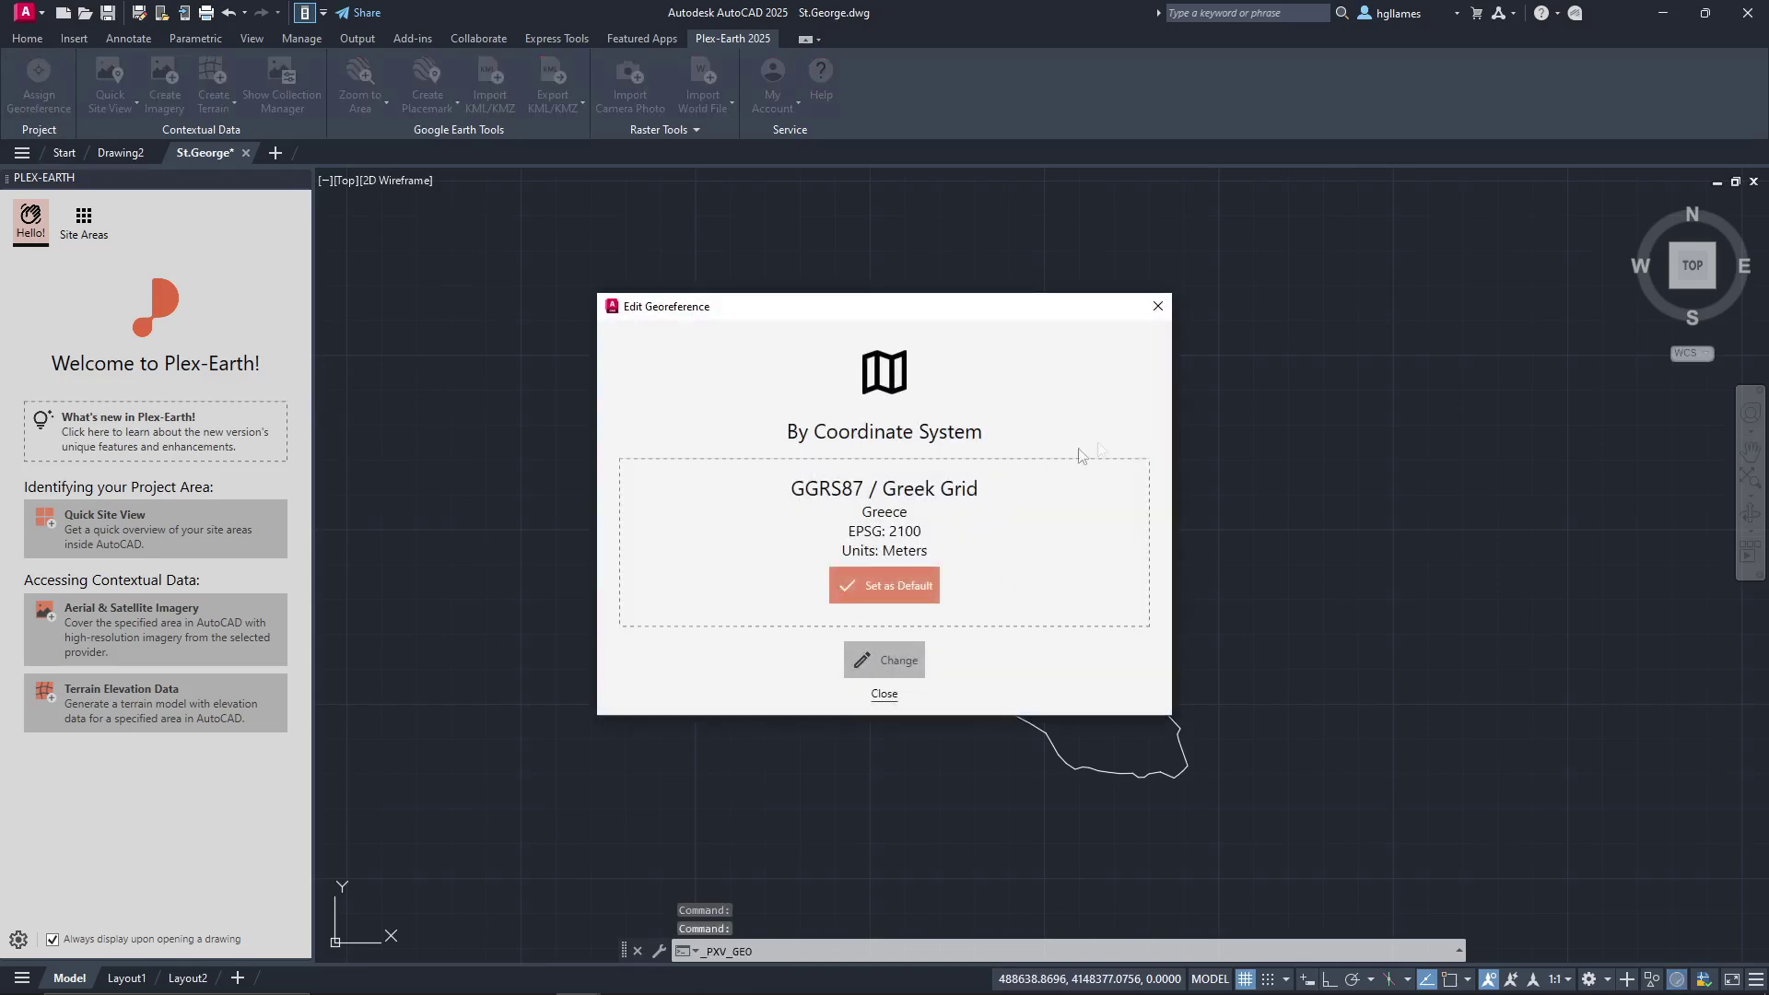
click(885, 694)
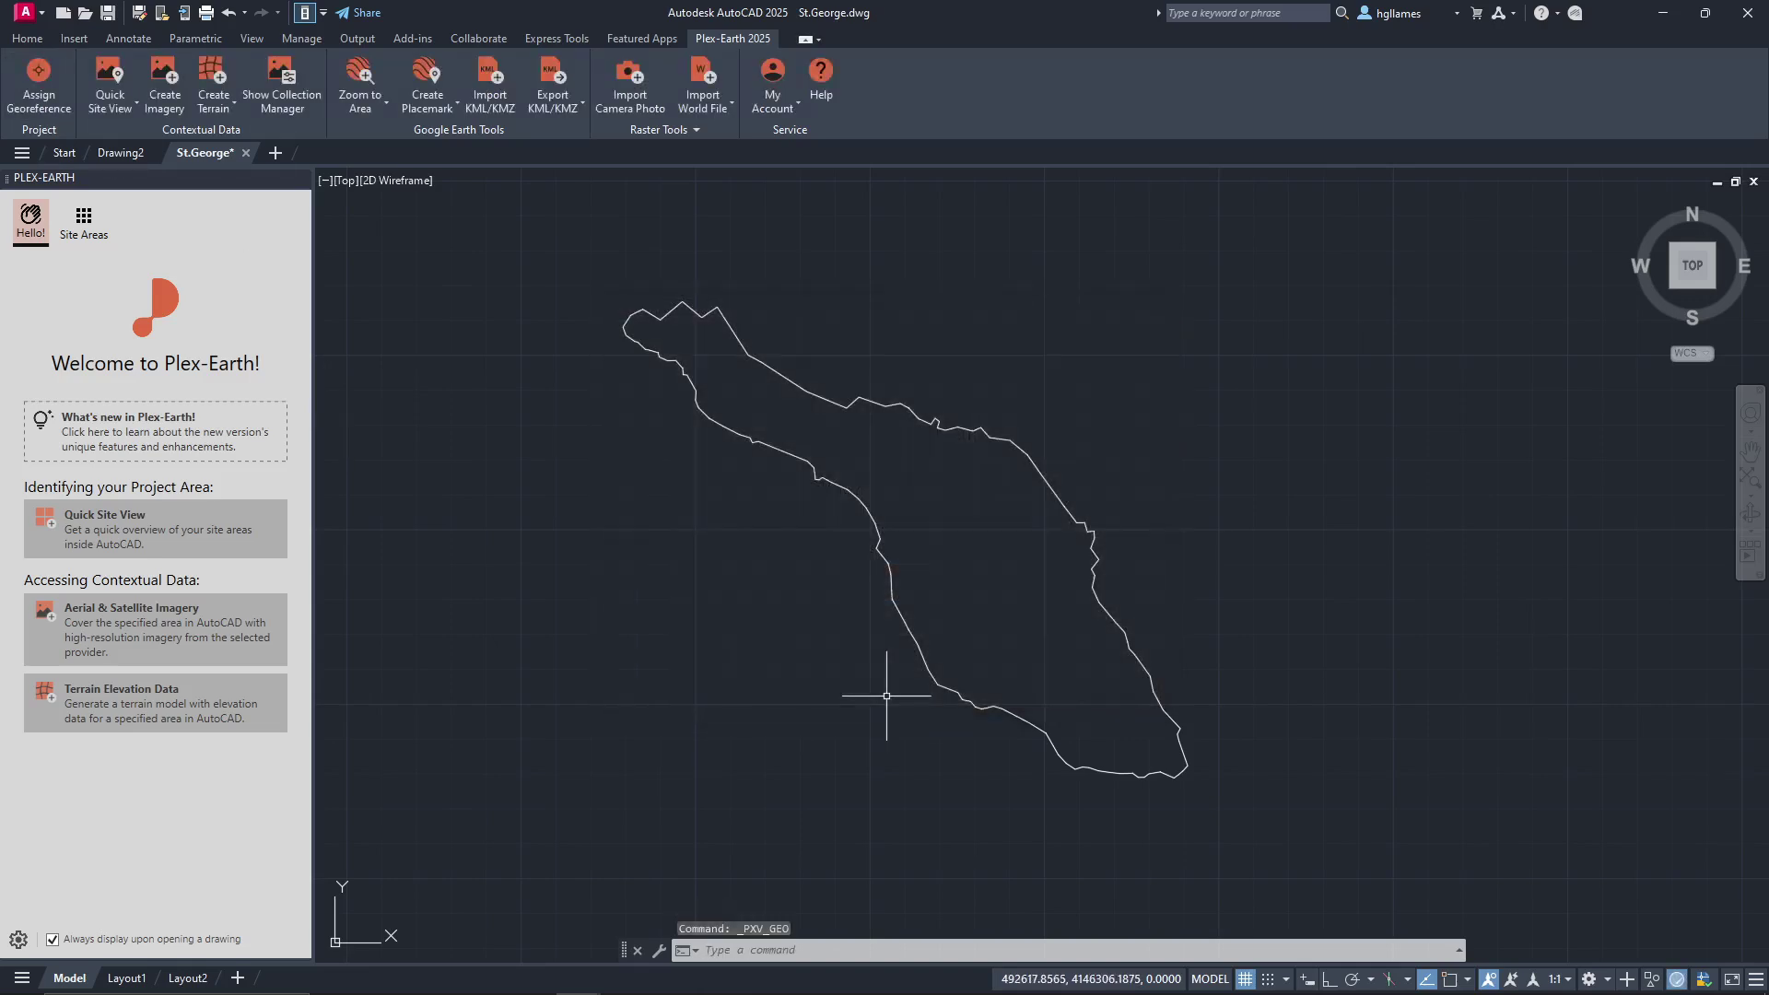
click(145, 728)
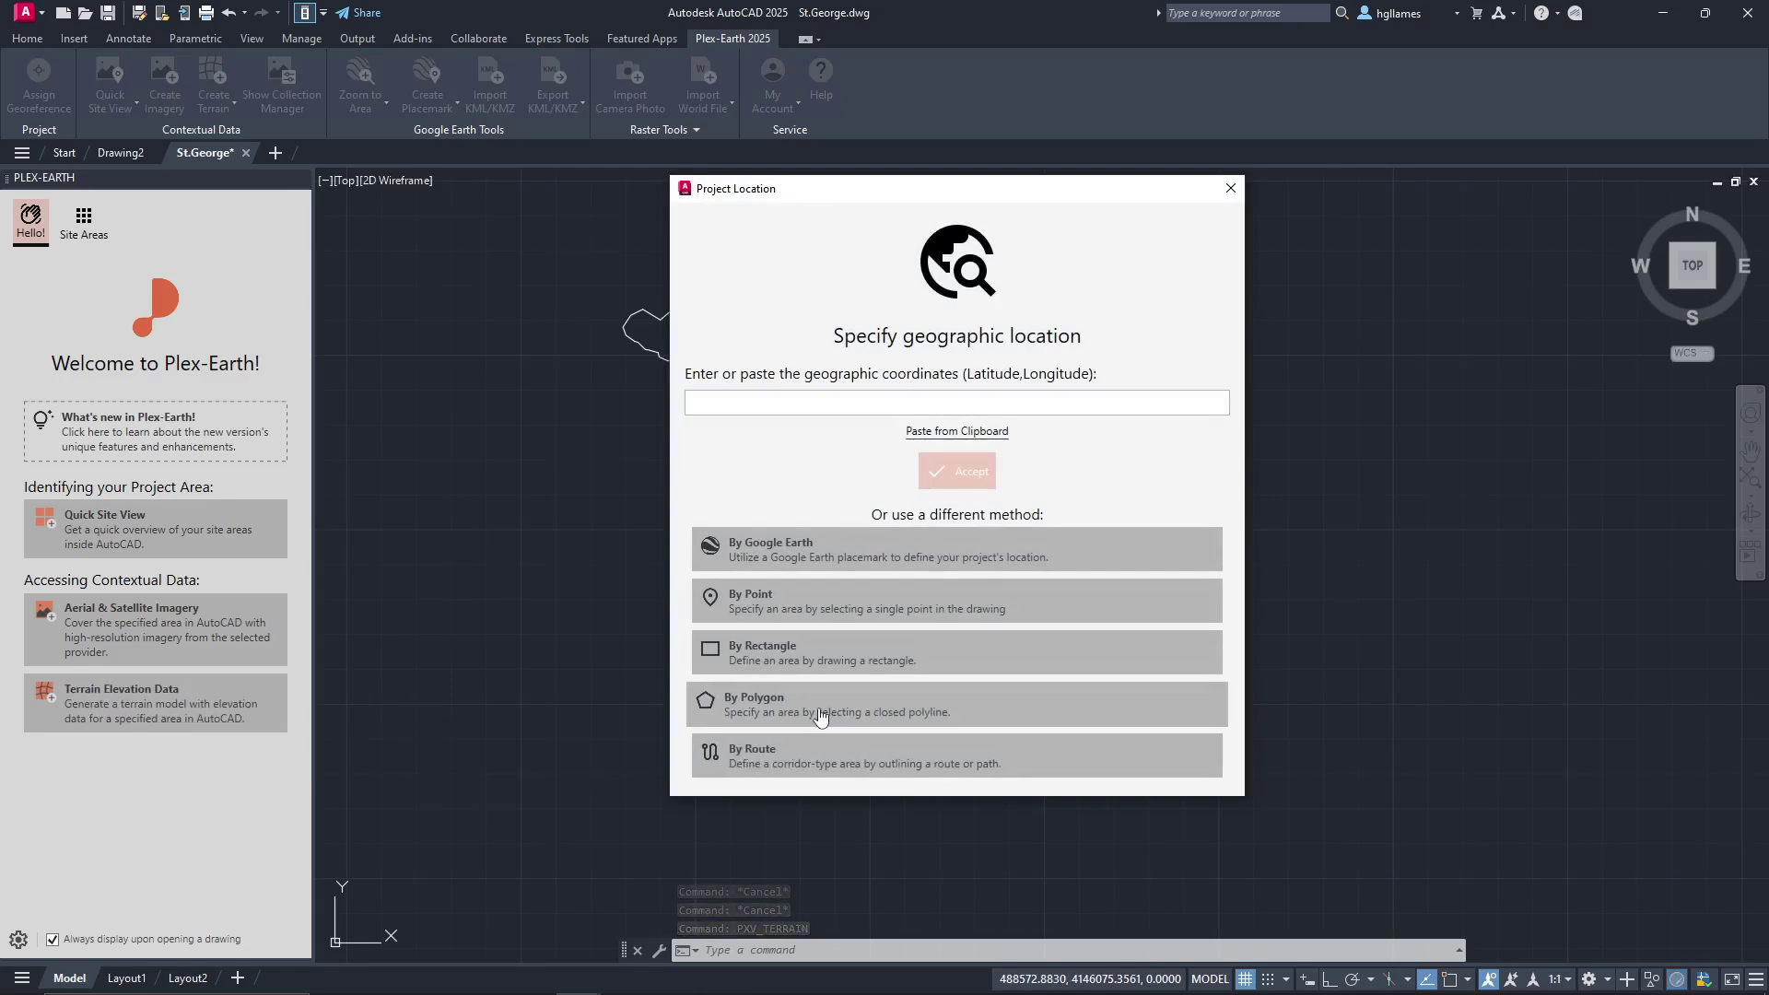
click(760, 708)
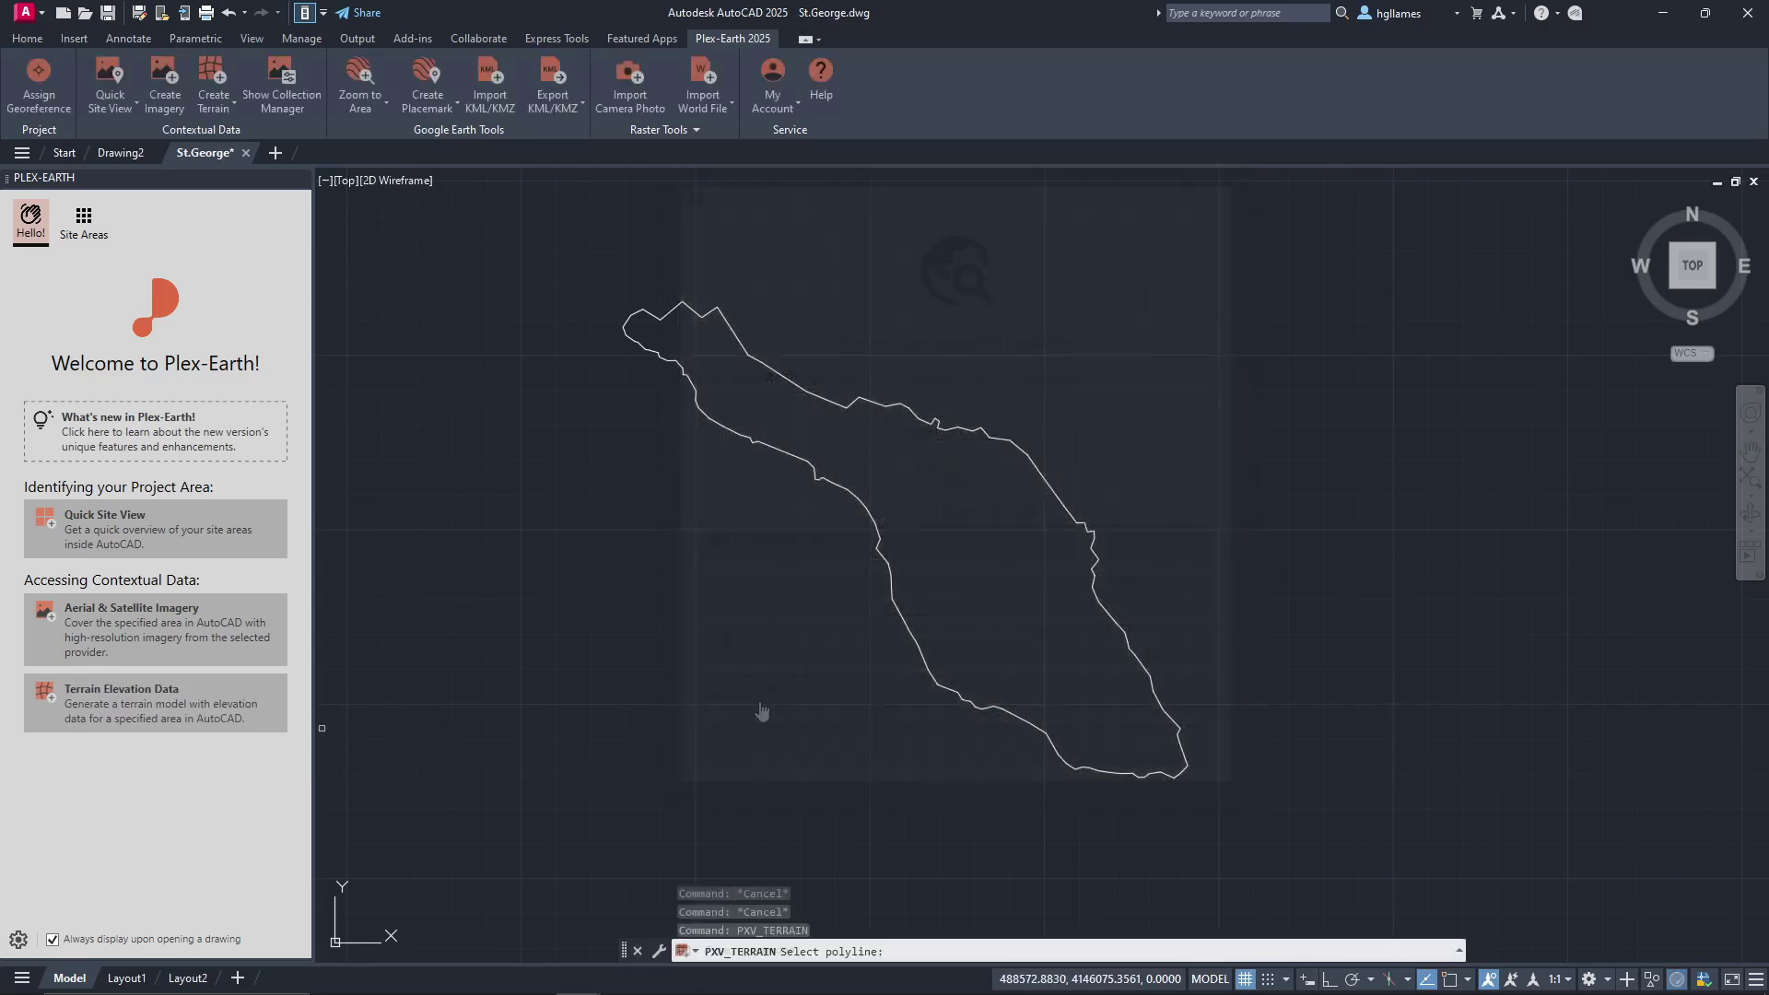
click(903, 619)
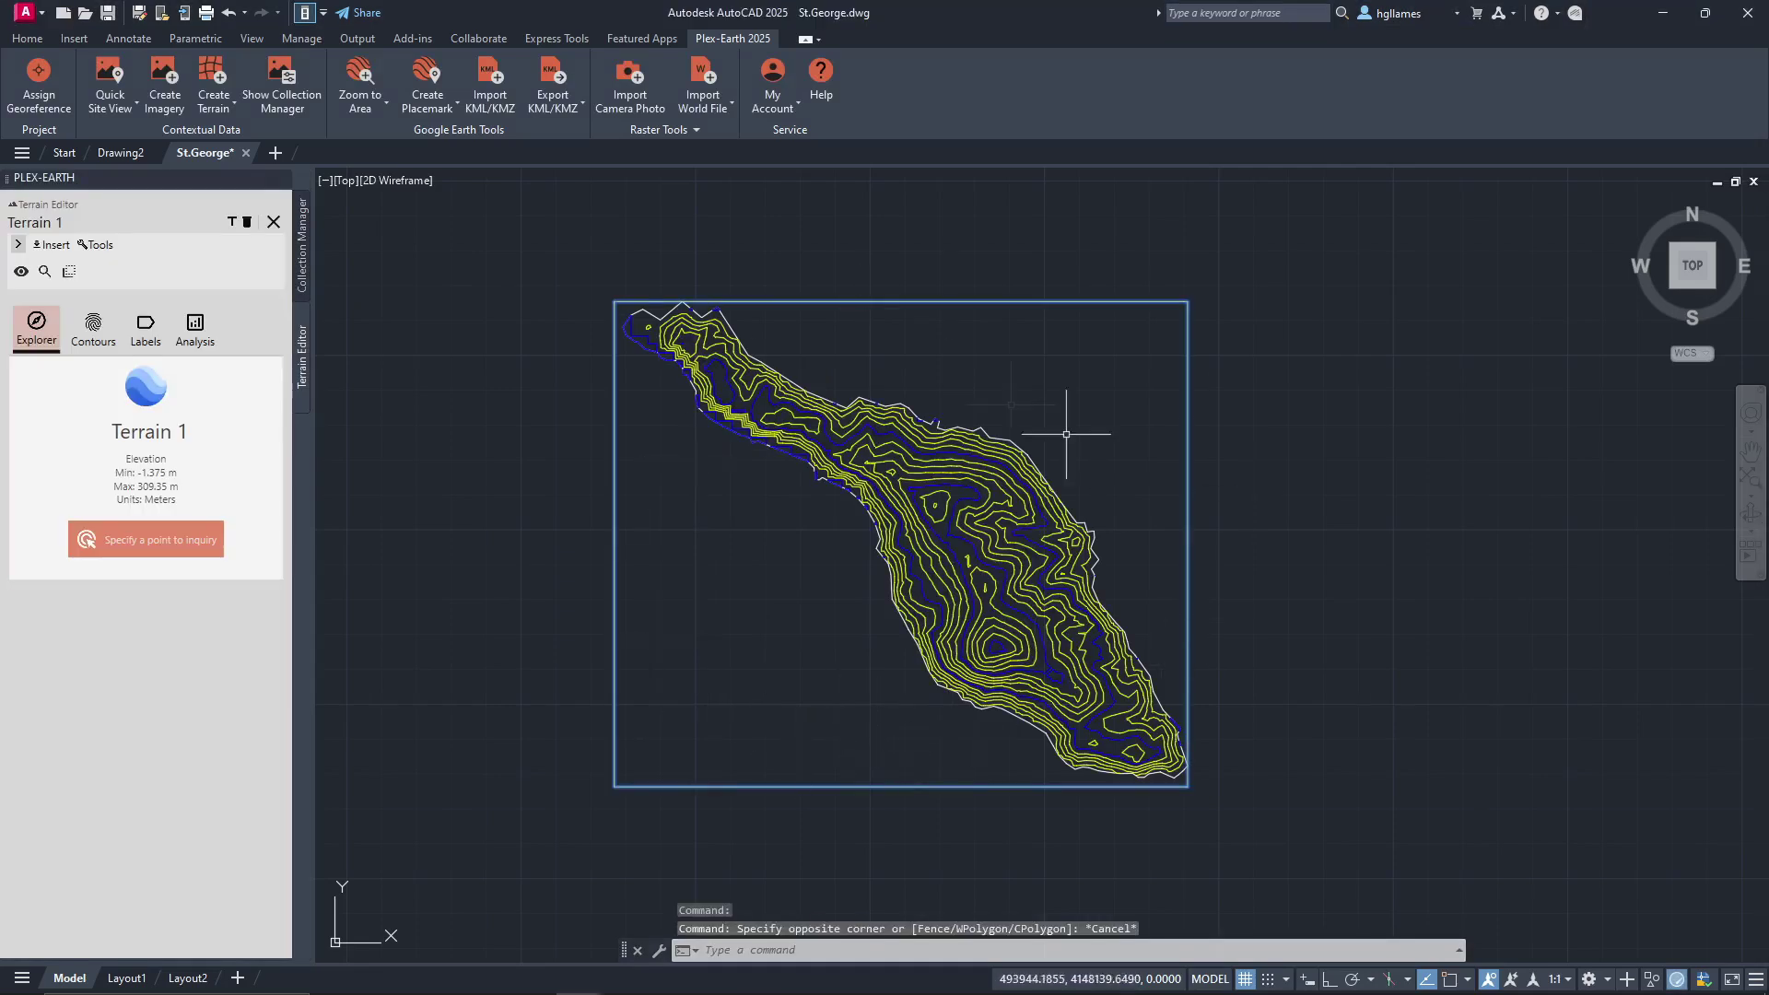
Step: Query the terrain's elevation, slope and direction at a point in the northwestern part of the island
click(160, 544)
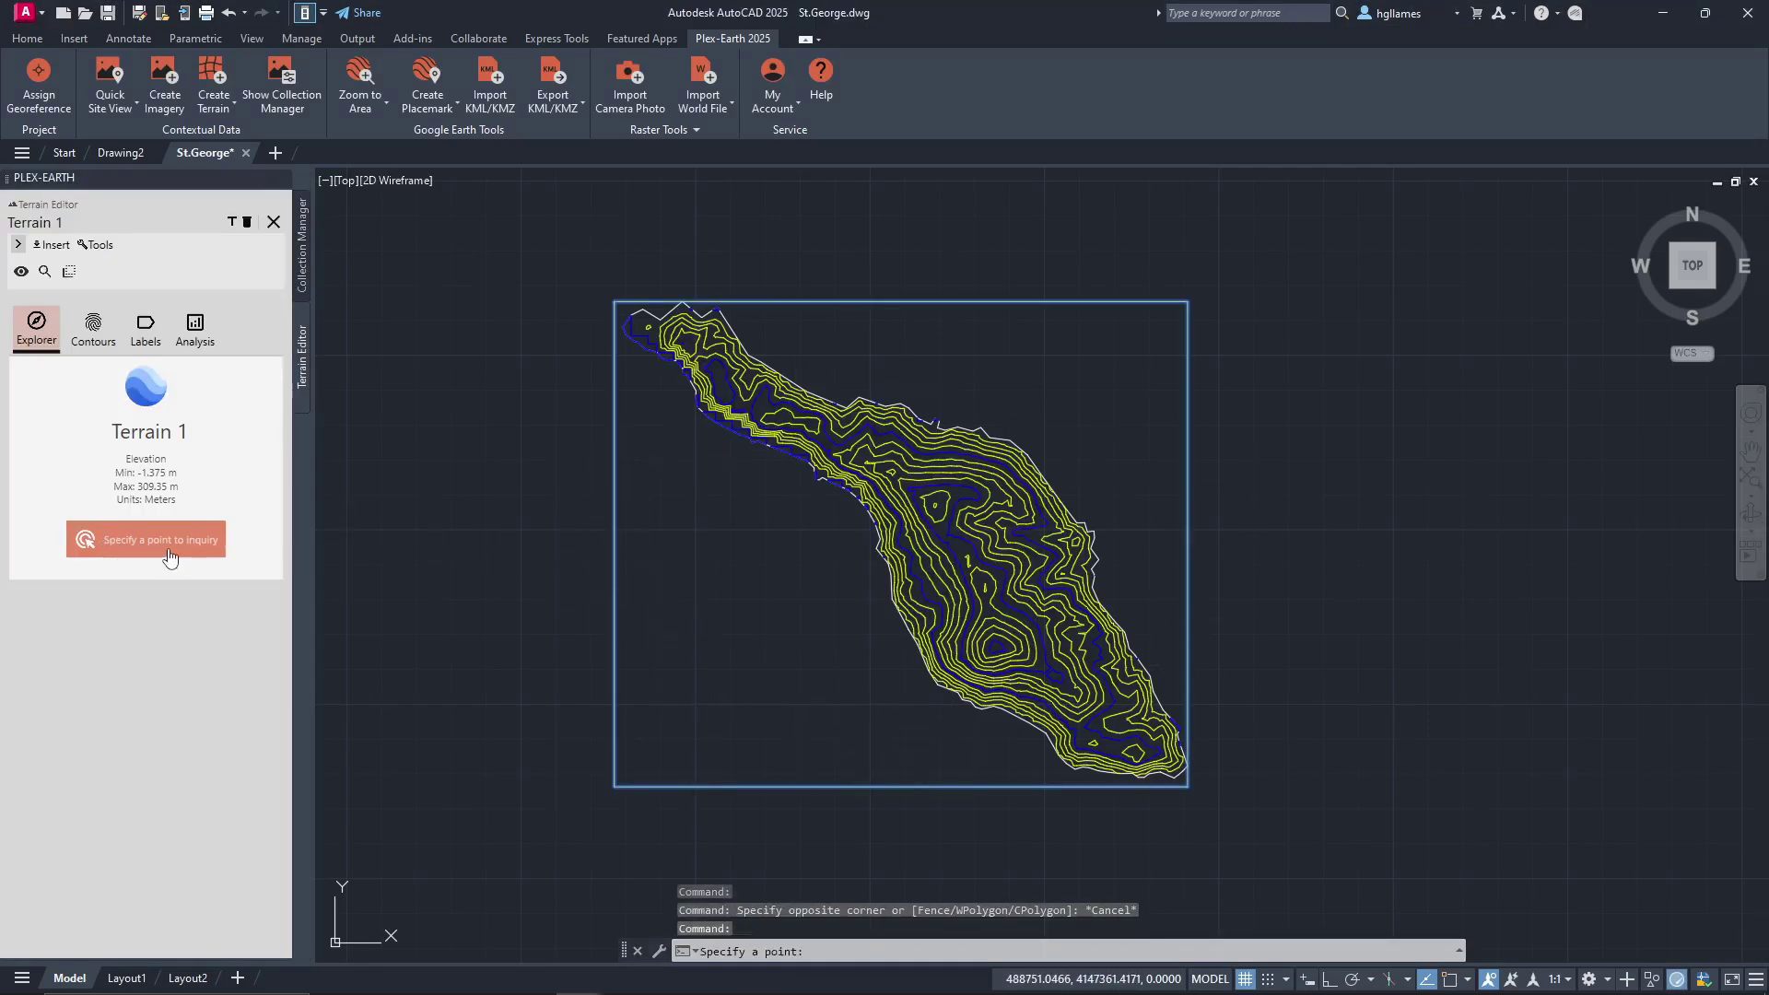
scroll(737, 429, up, 2)
click(740, 376)
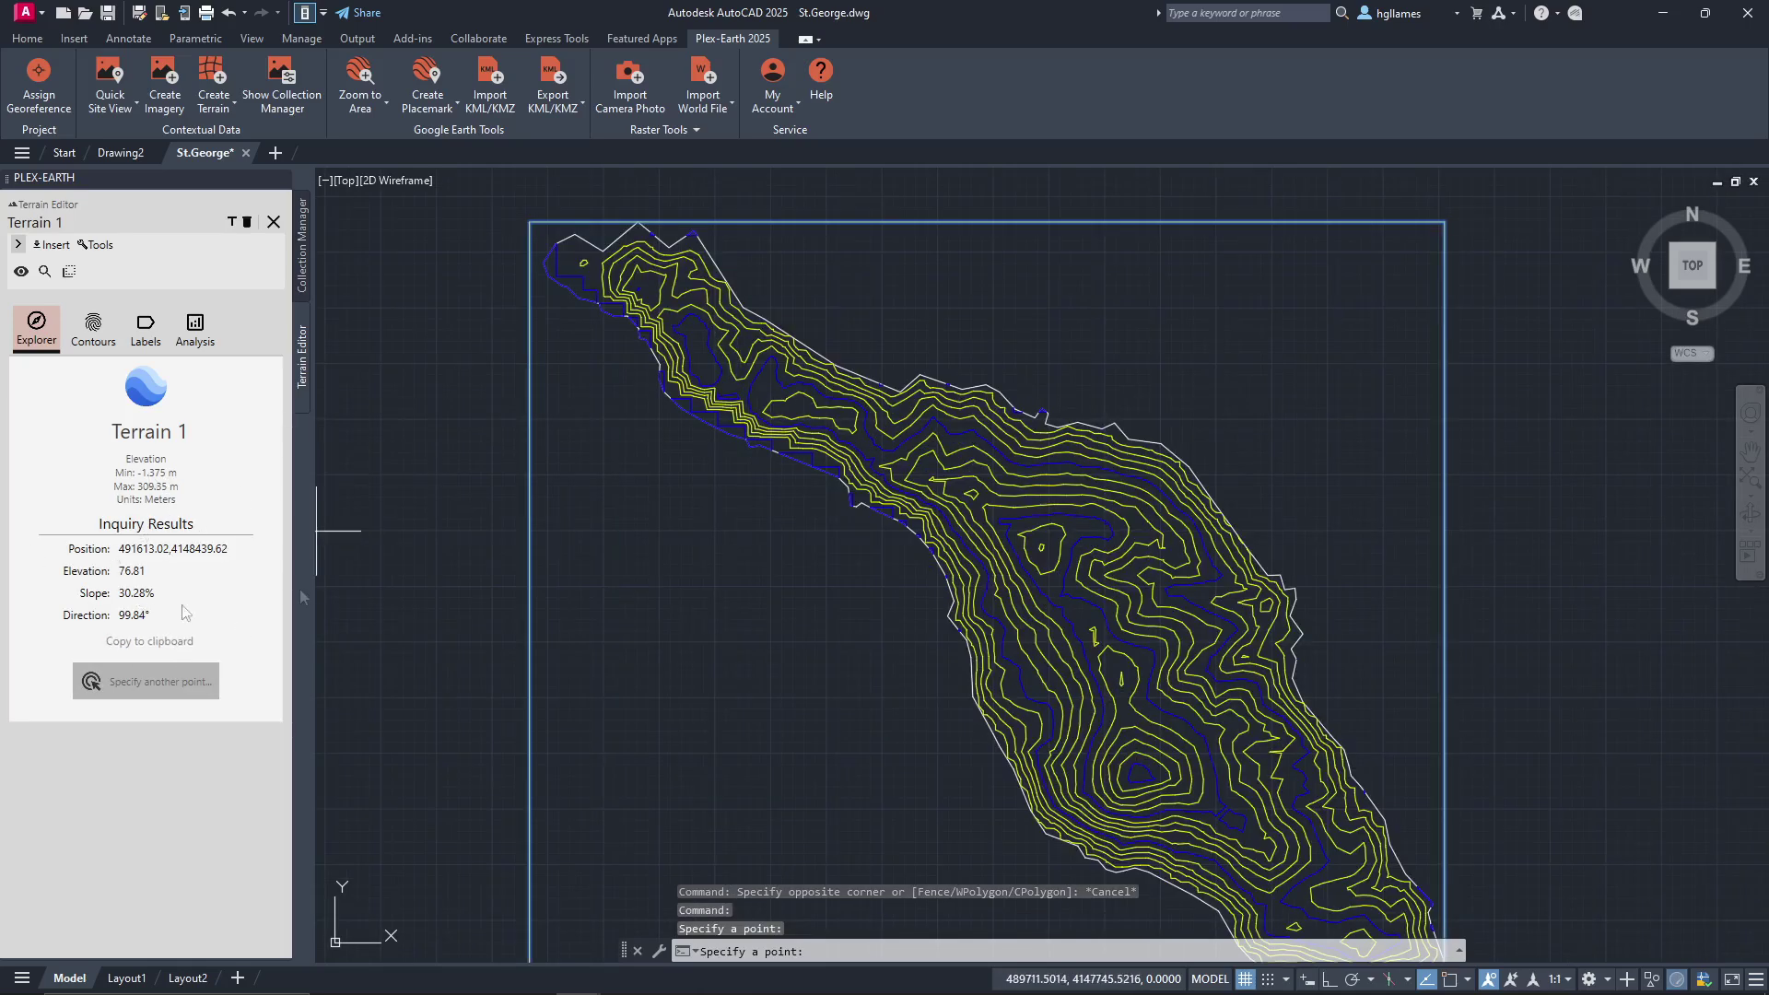
middle_drag(924, 683, 870, 620)
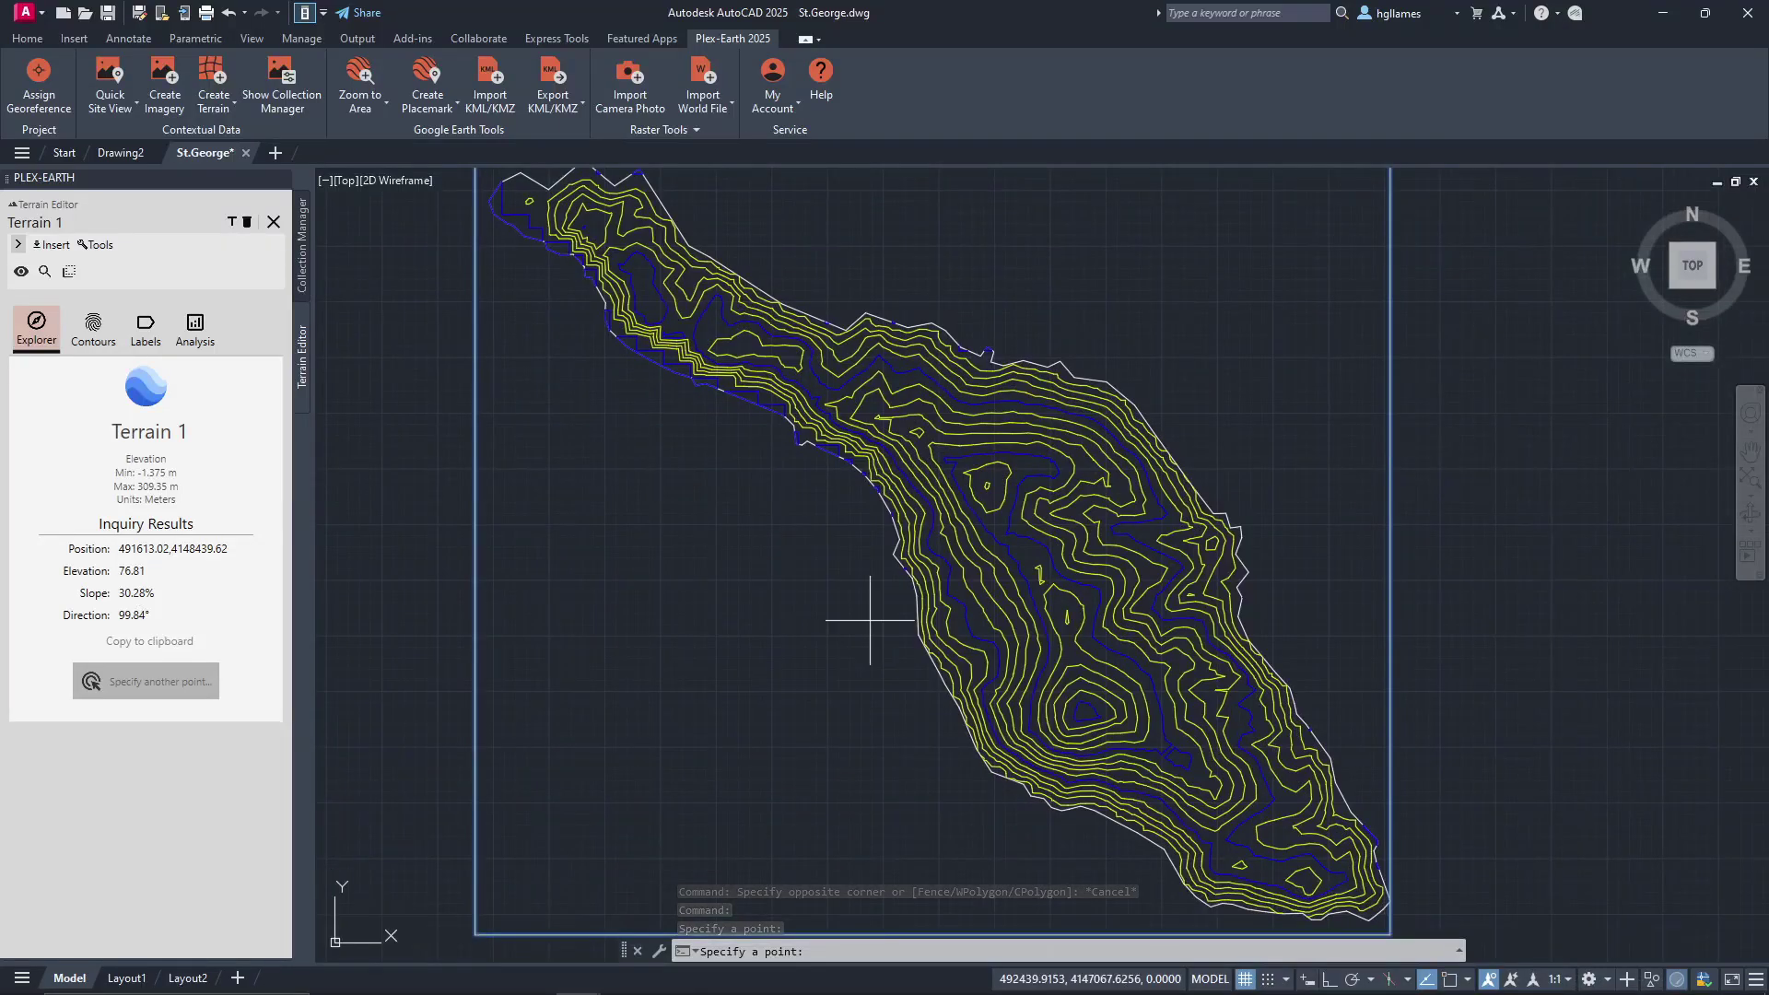
Step: Set the terrain contours to a 10 m minor and 50 m major interval, with the major contours in red
click(100, 340)
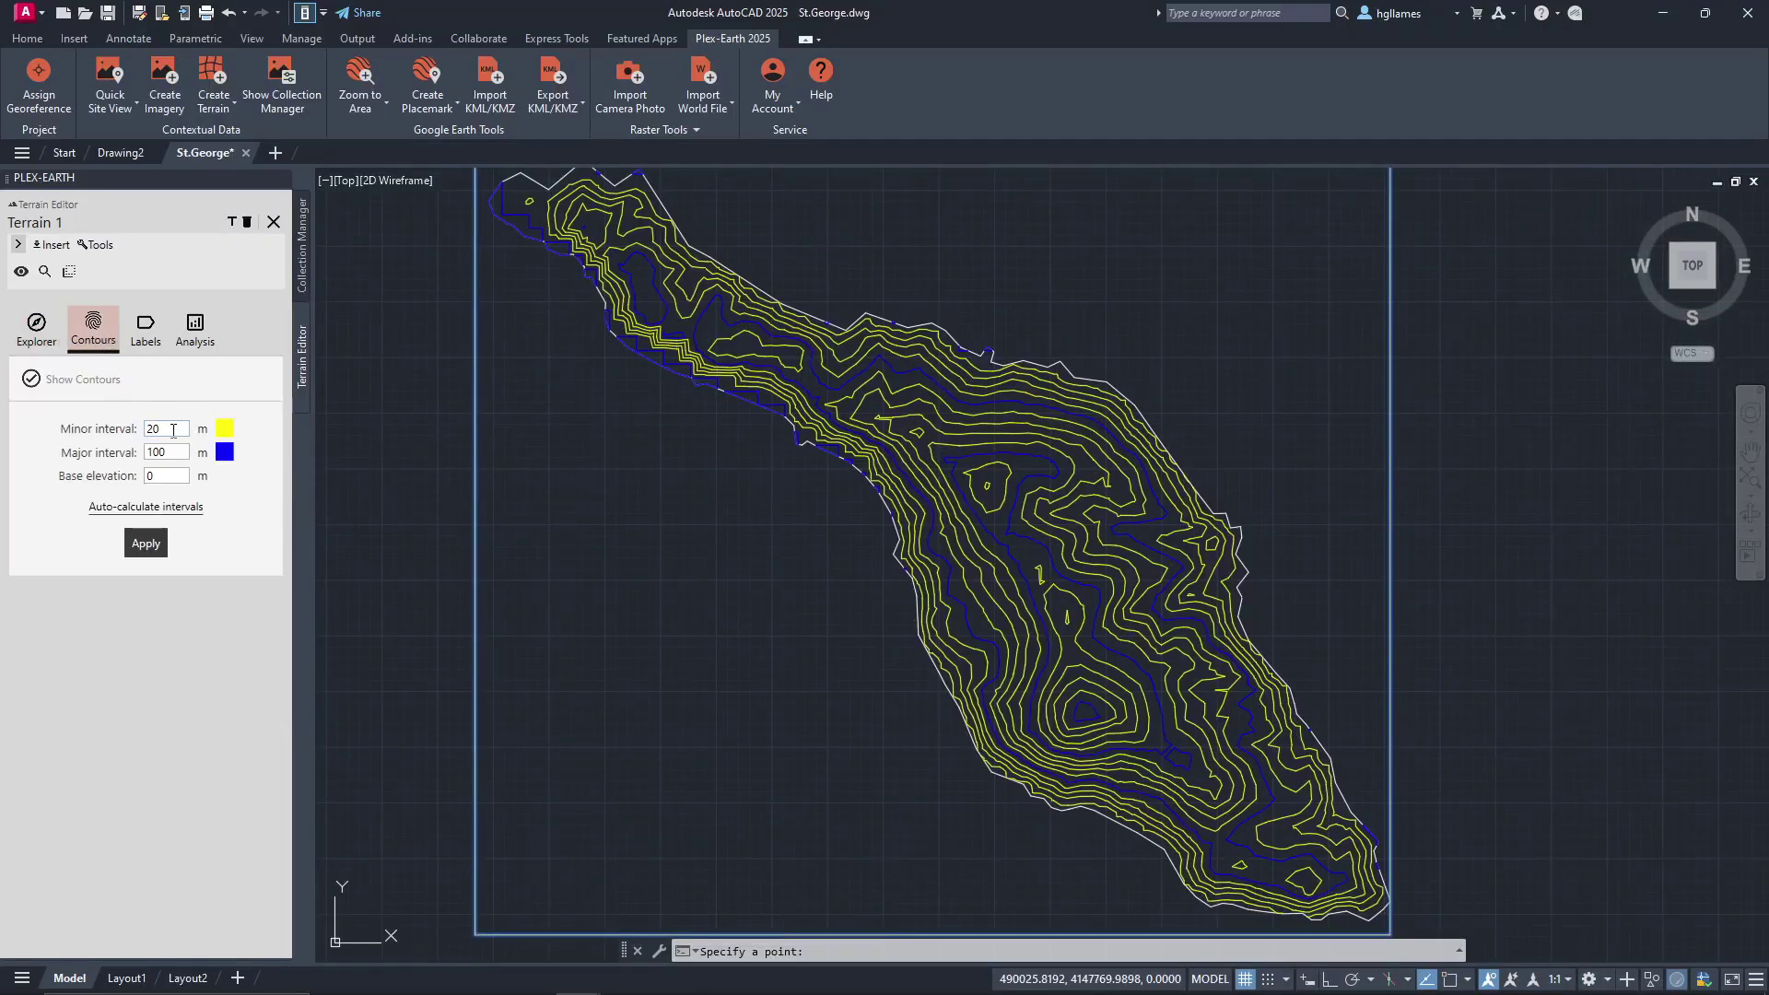
drag(174, 430, 130, 436)
text(10)
click(230, 460)
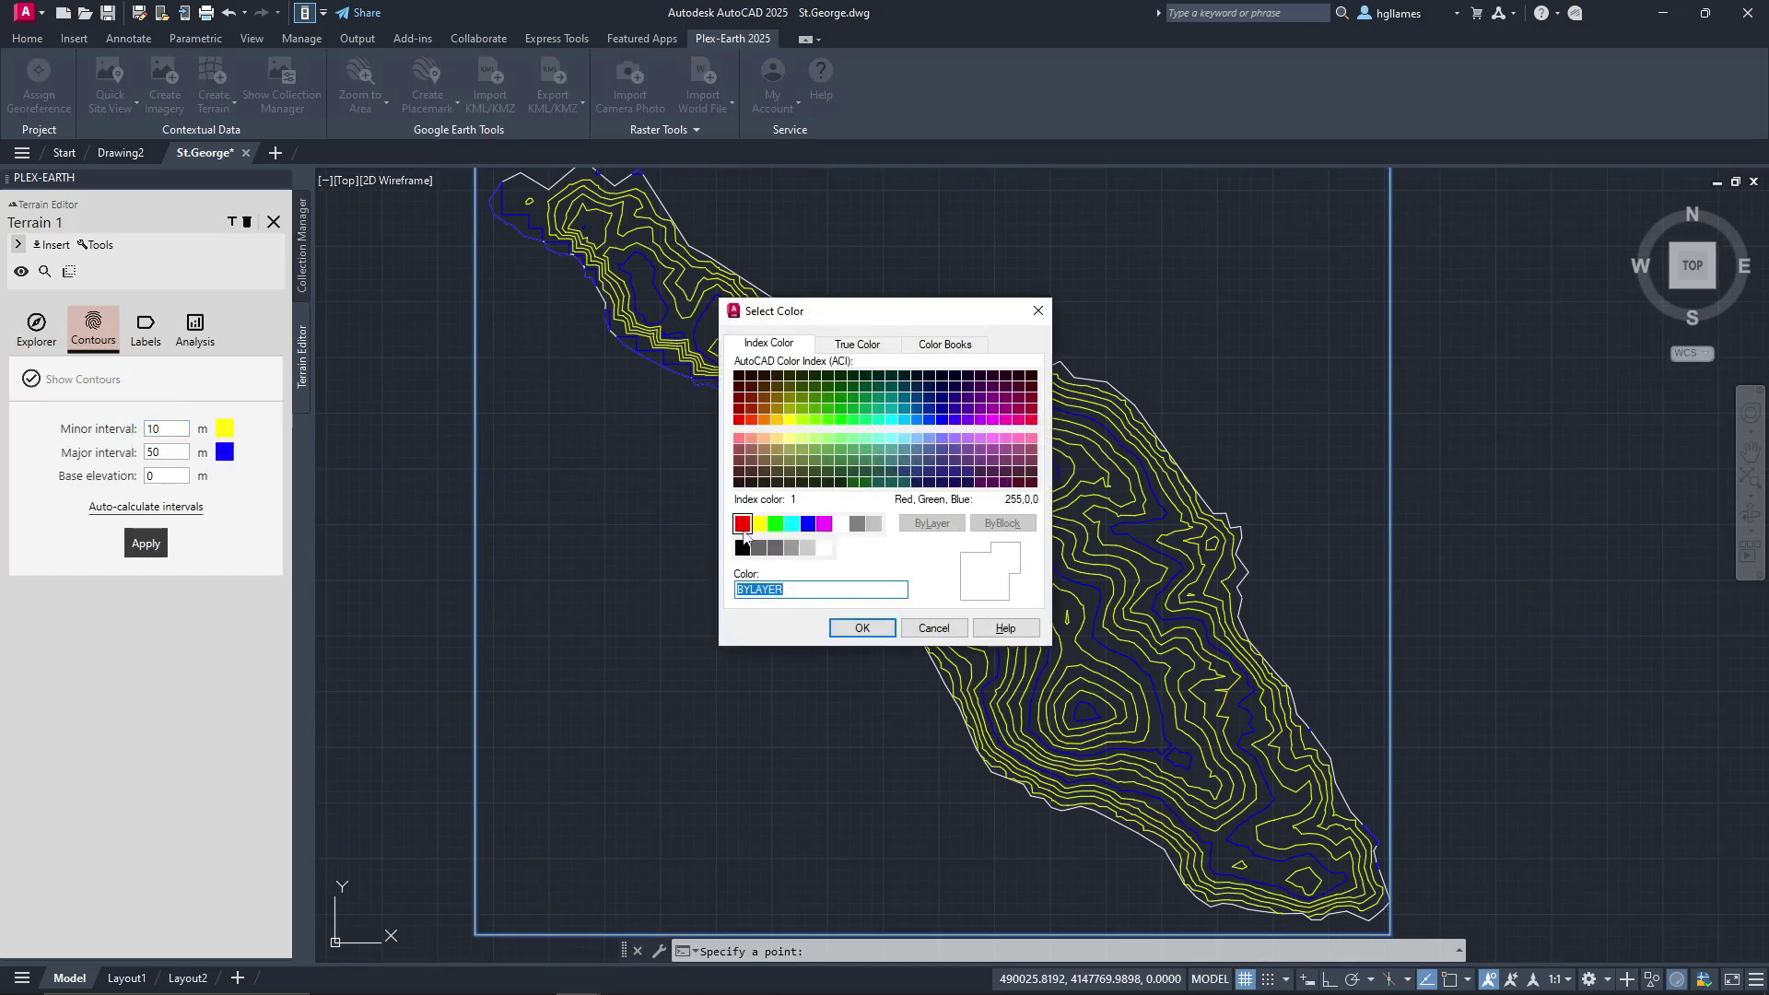
click(745, 522)
click(861, 627)
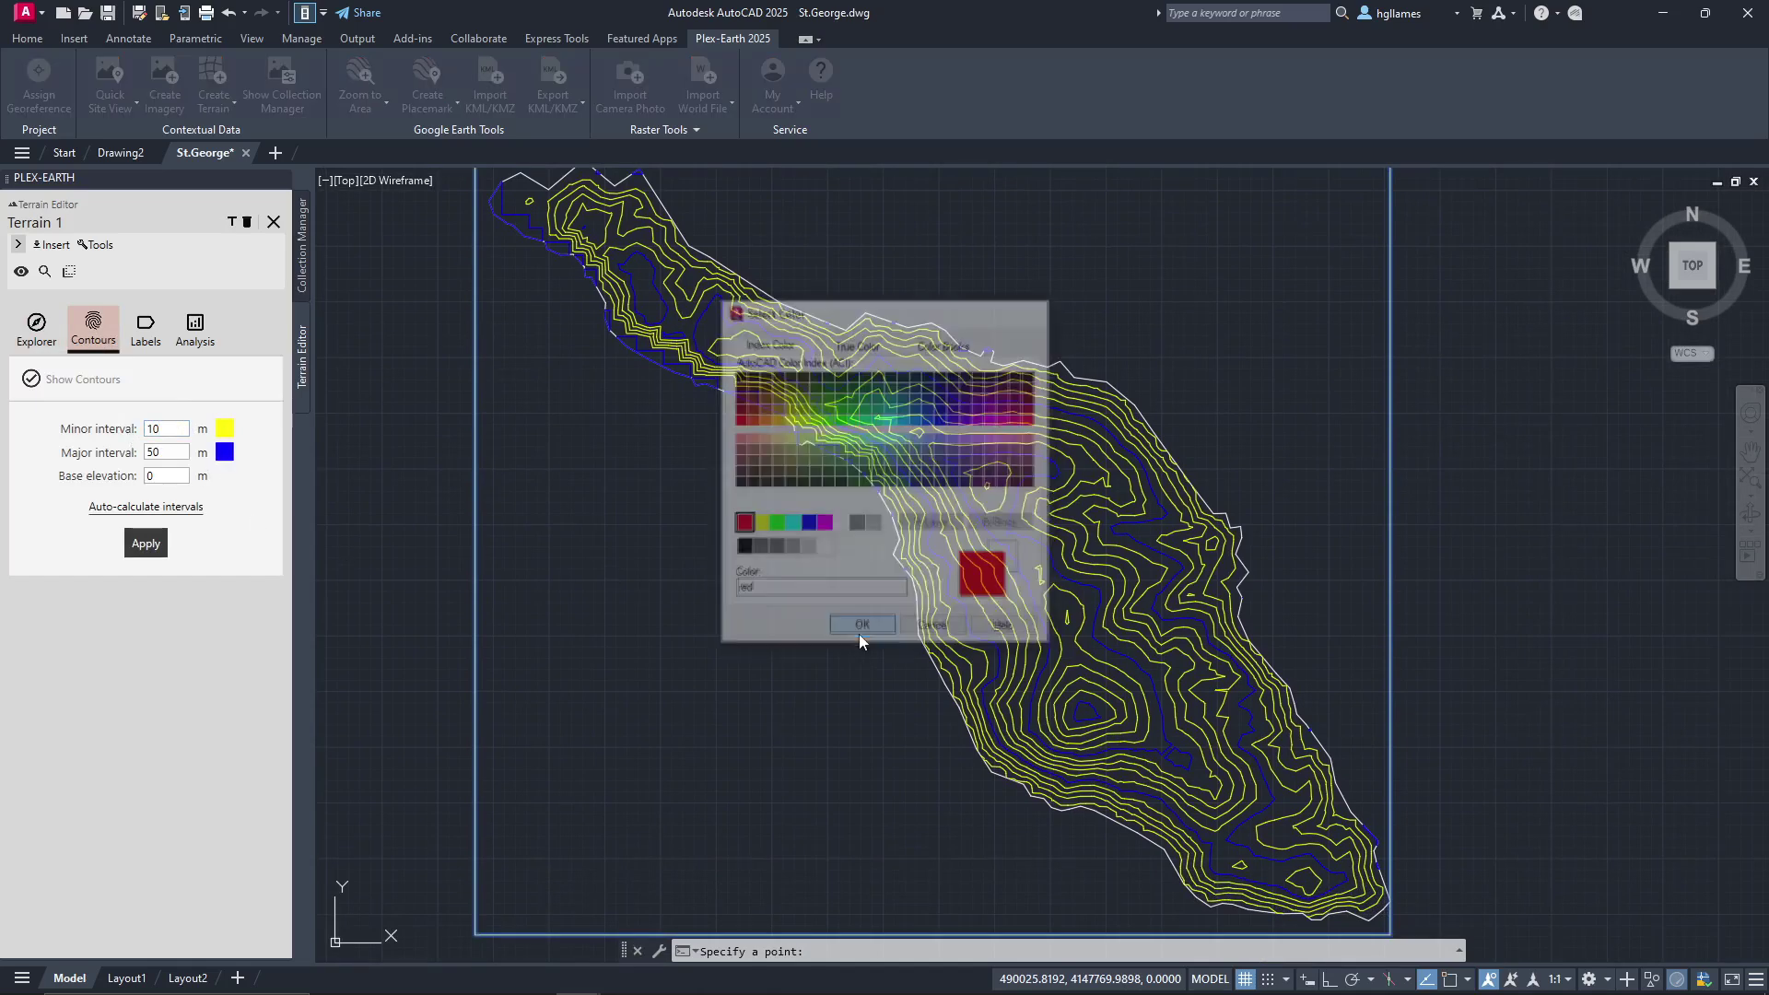
click(155, 551)
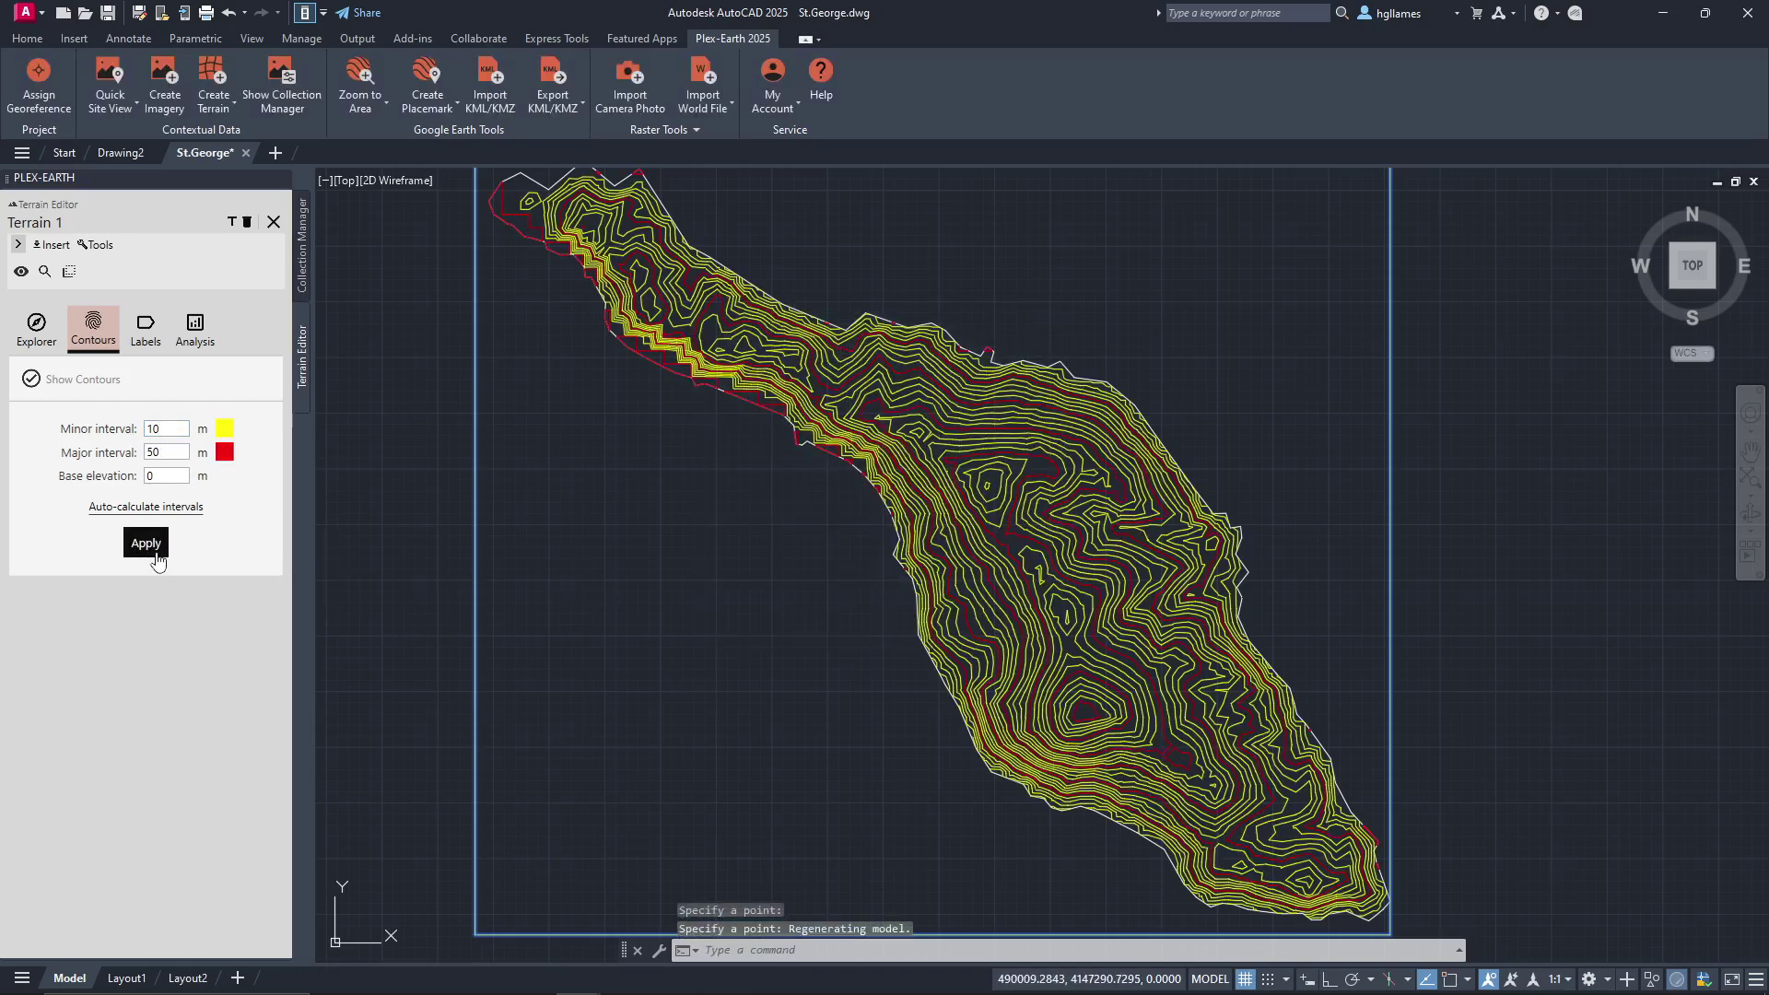
Step: Create an elevation analysis of the terrain with 5 ranges coloured from red to light green
click(145, 328)
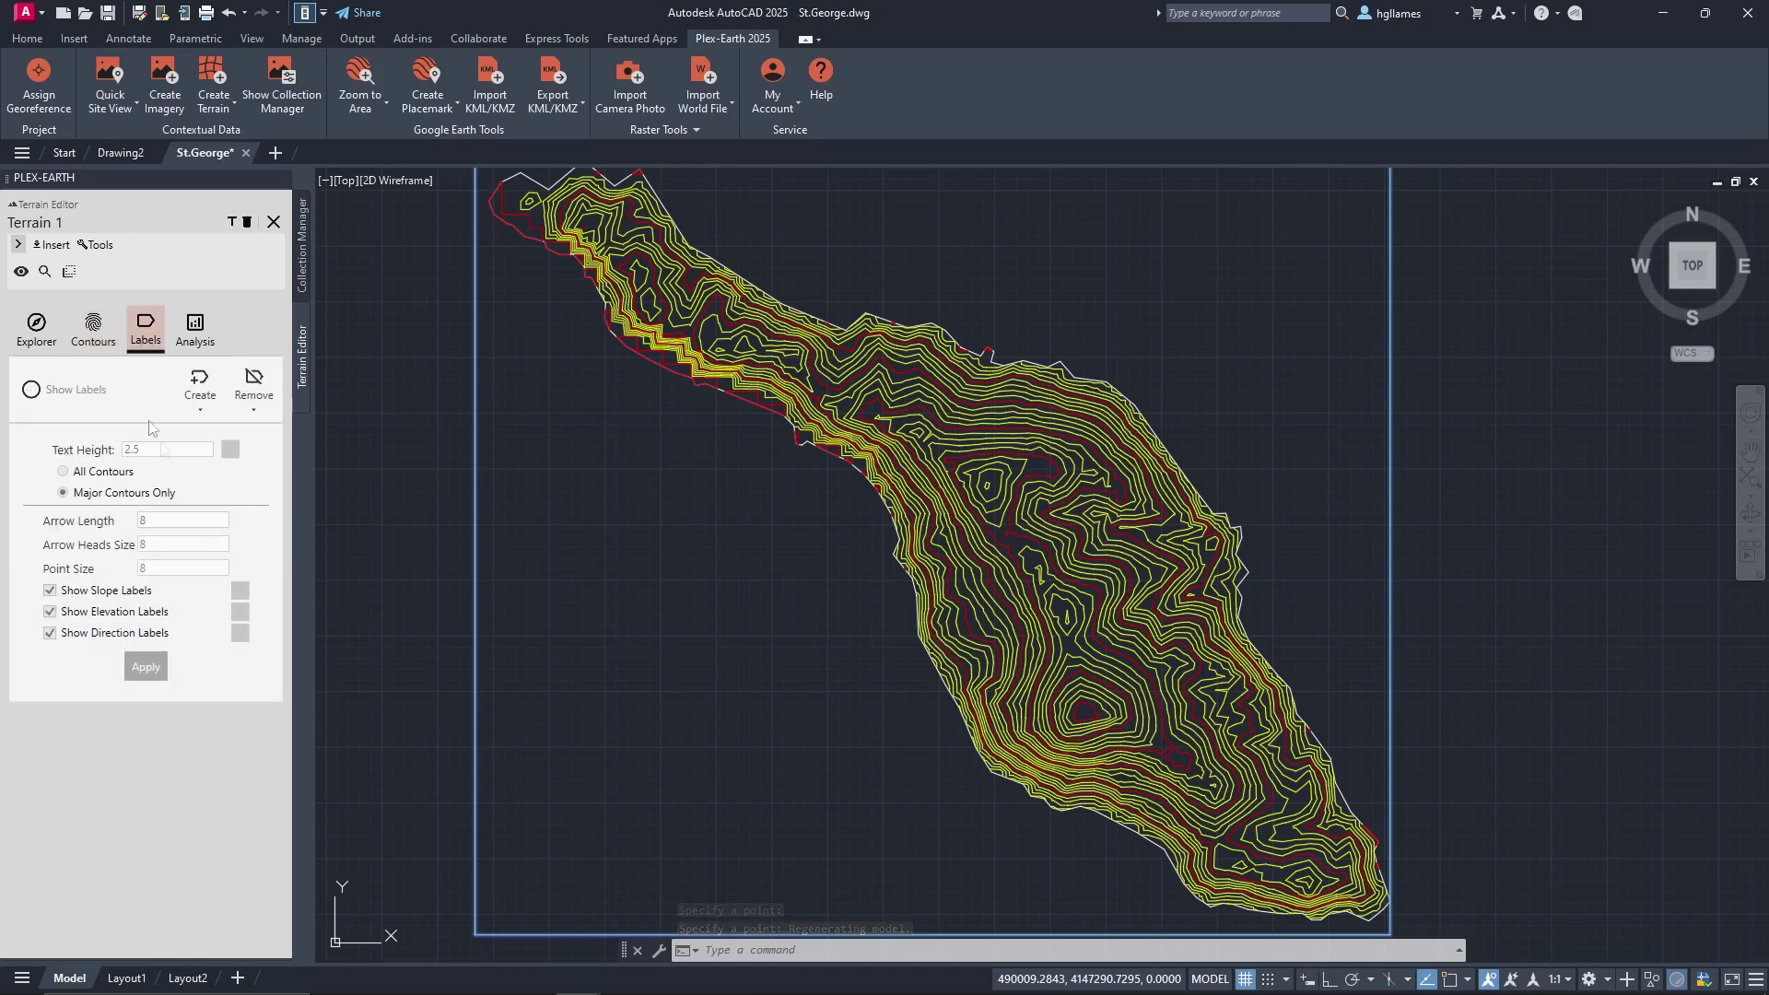
click(196, 334)
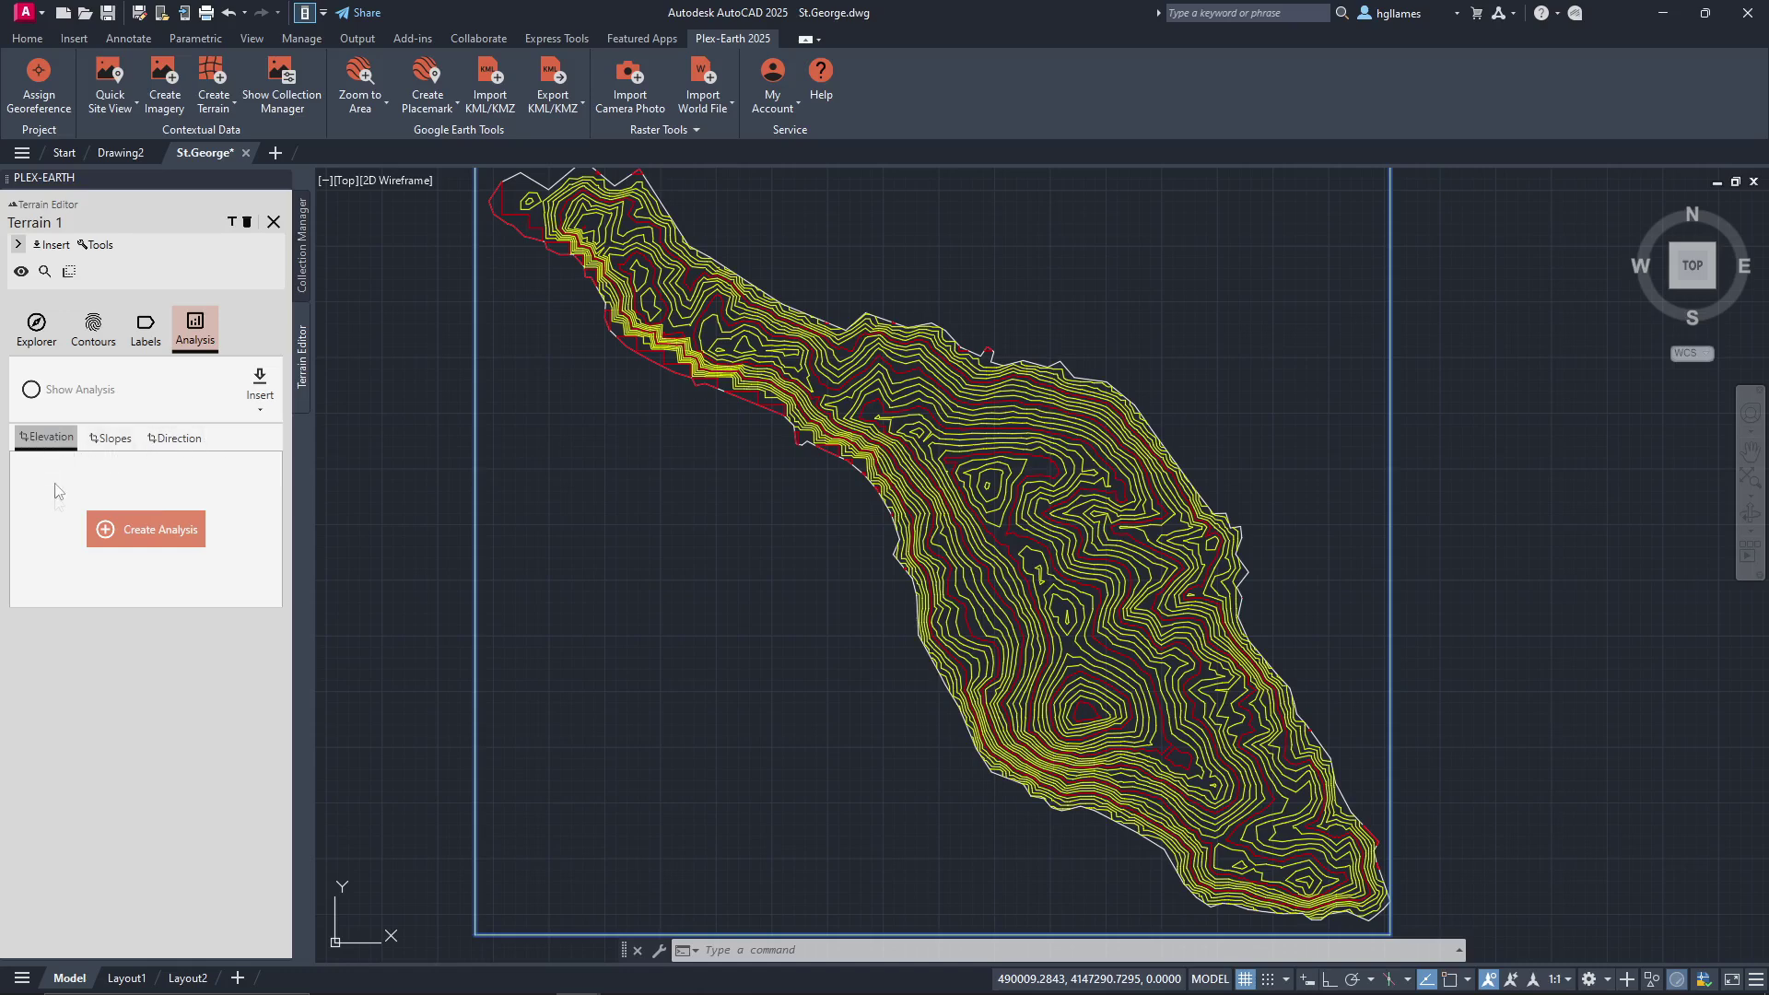
click(137, 544)
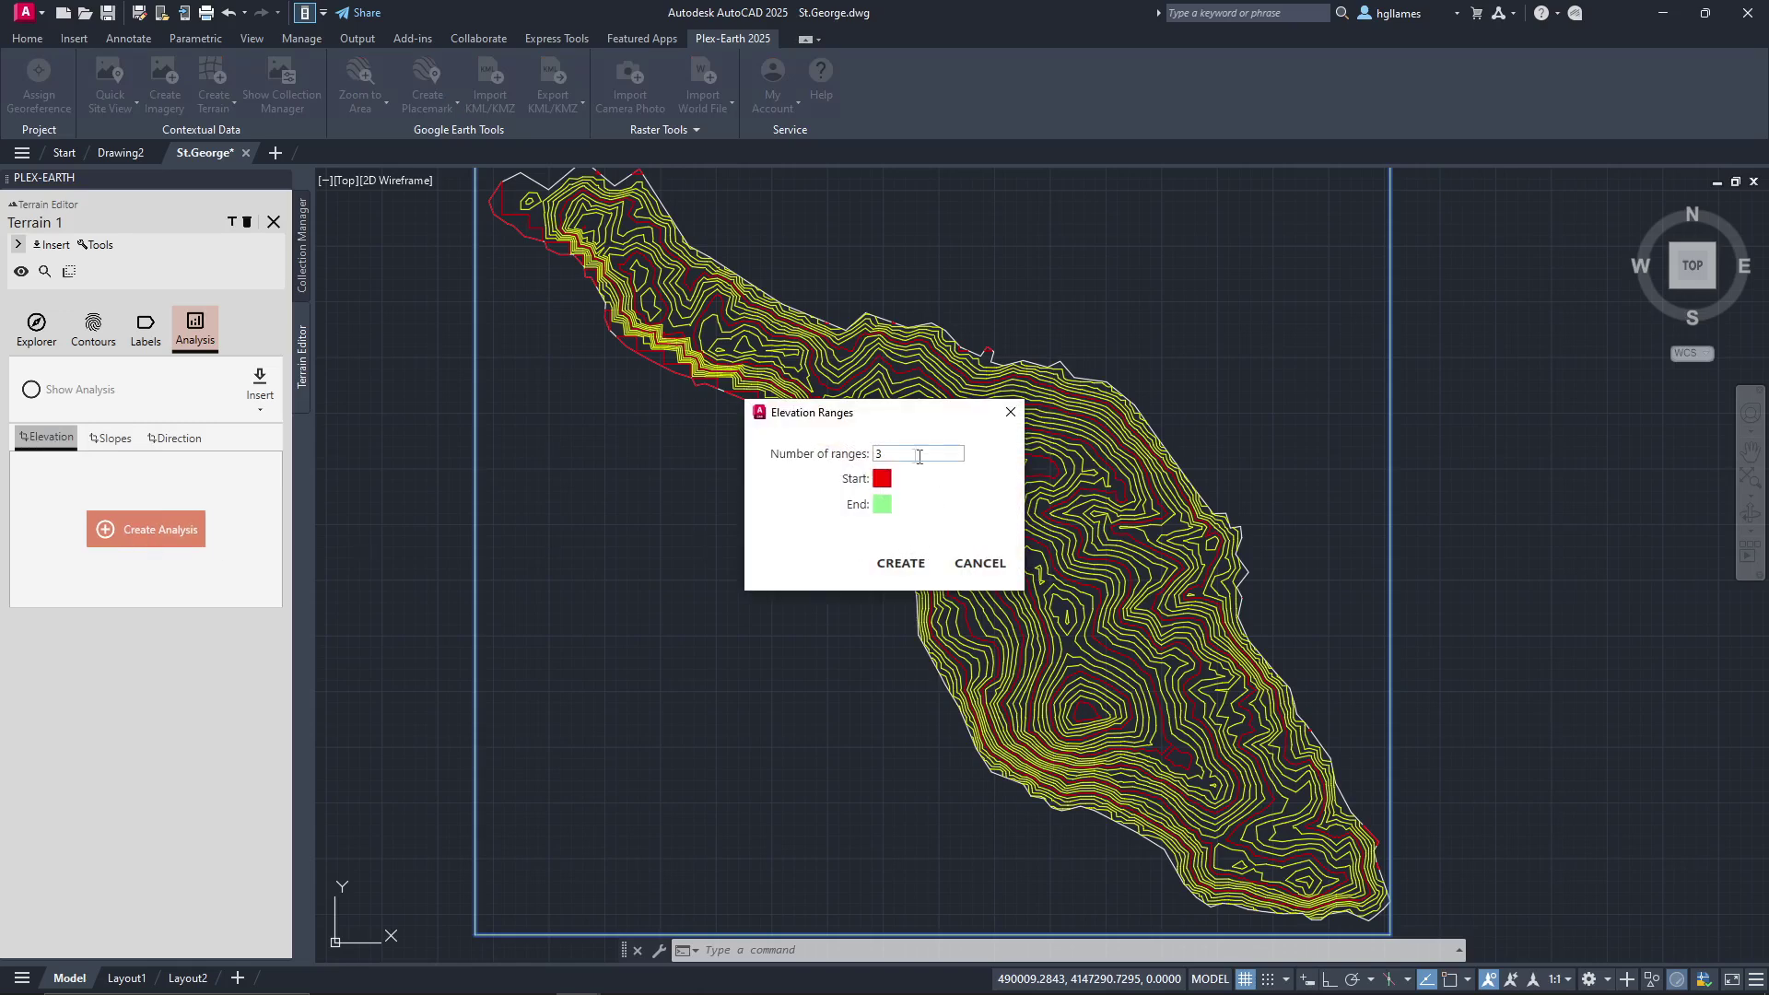
drag(919, 457, 844, 459)
click(896, 564)
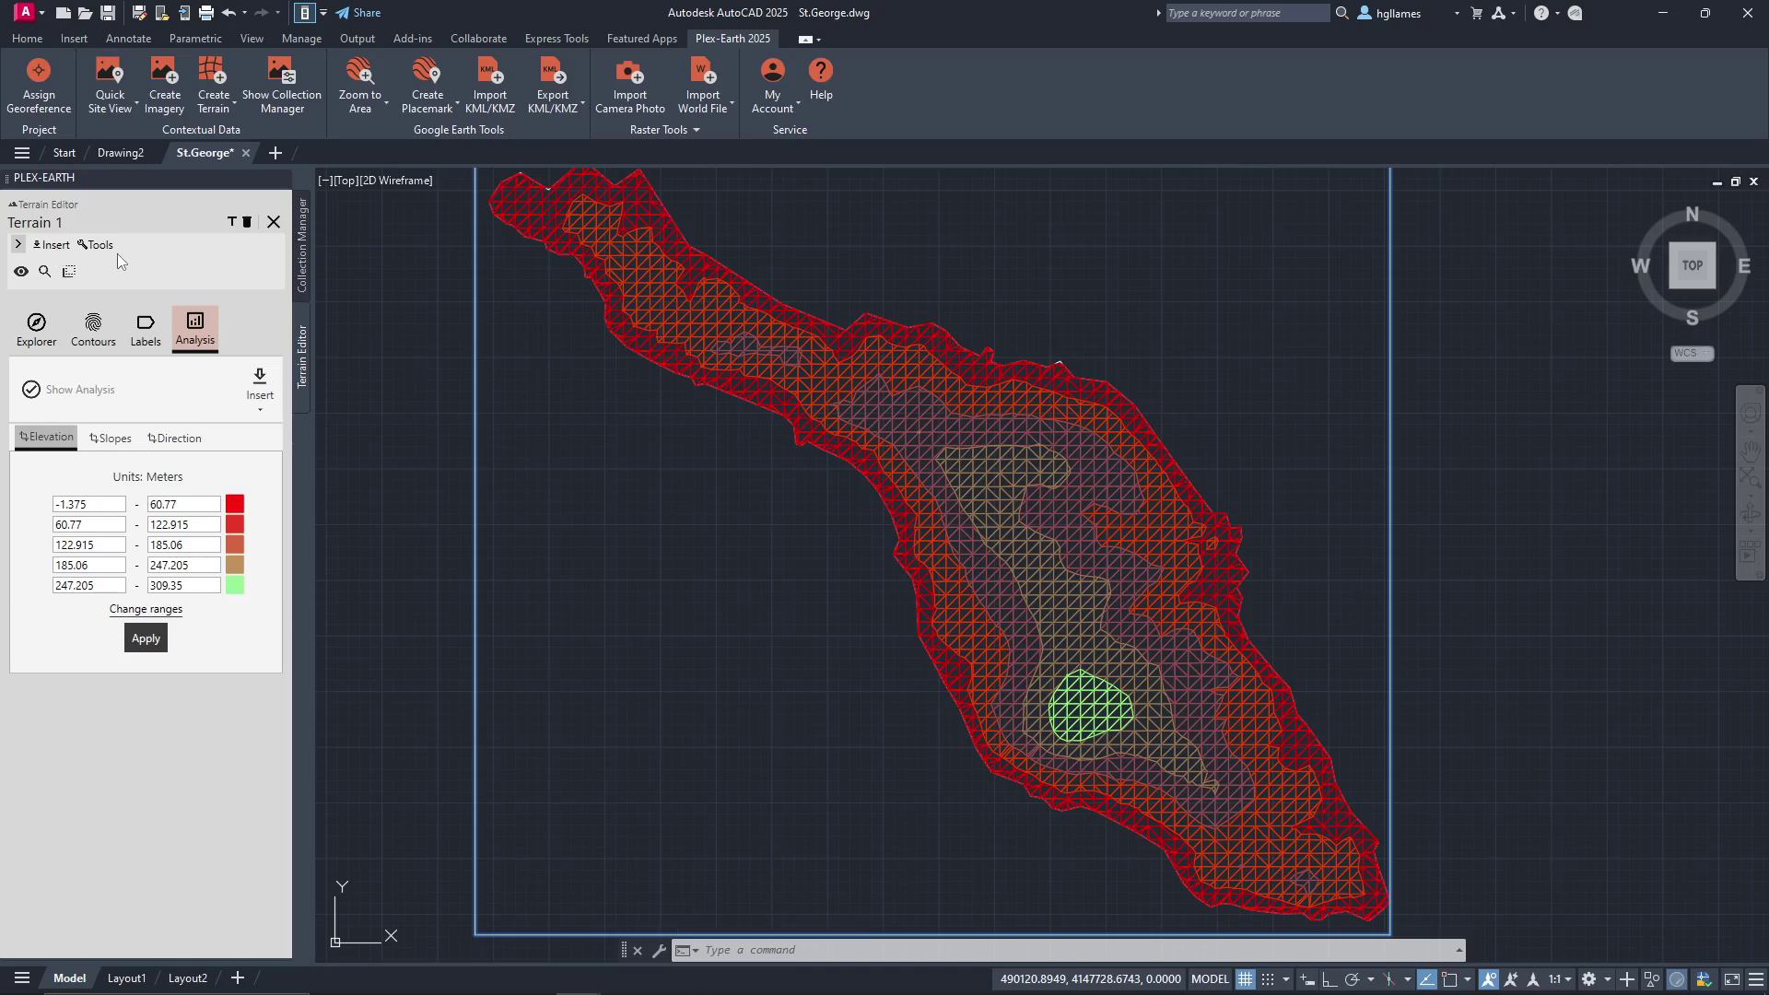
Step: Insert a legend table for the elevation analysis southwest of the island and close the terrain's editor
click(51, 245)
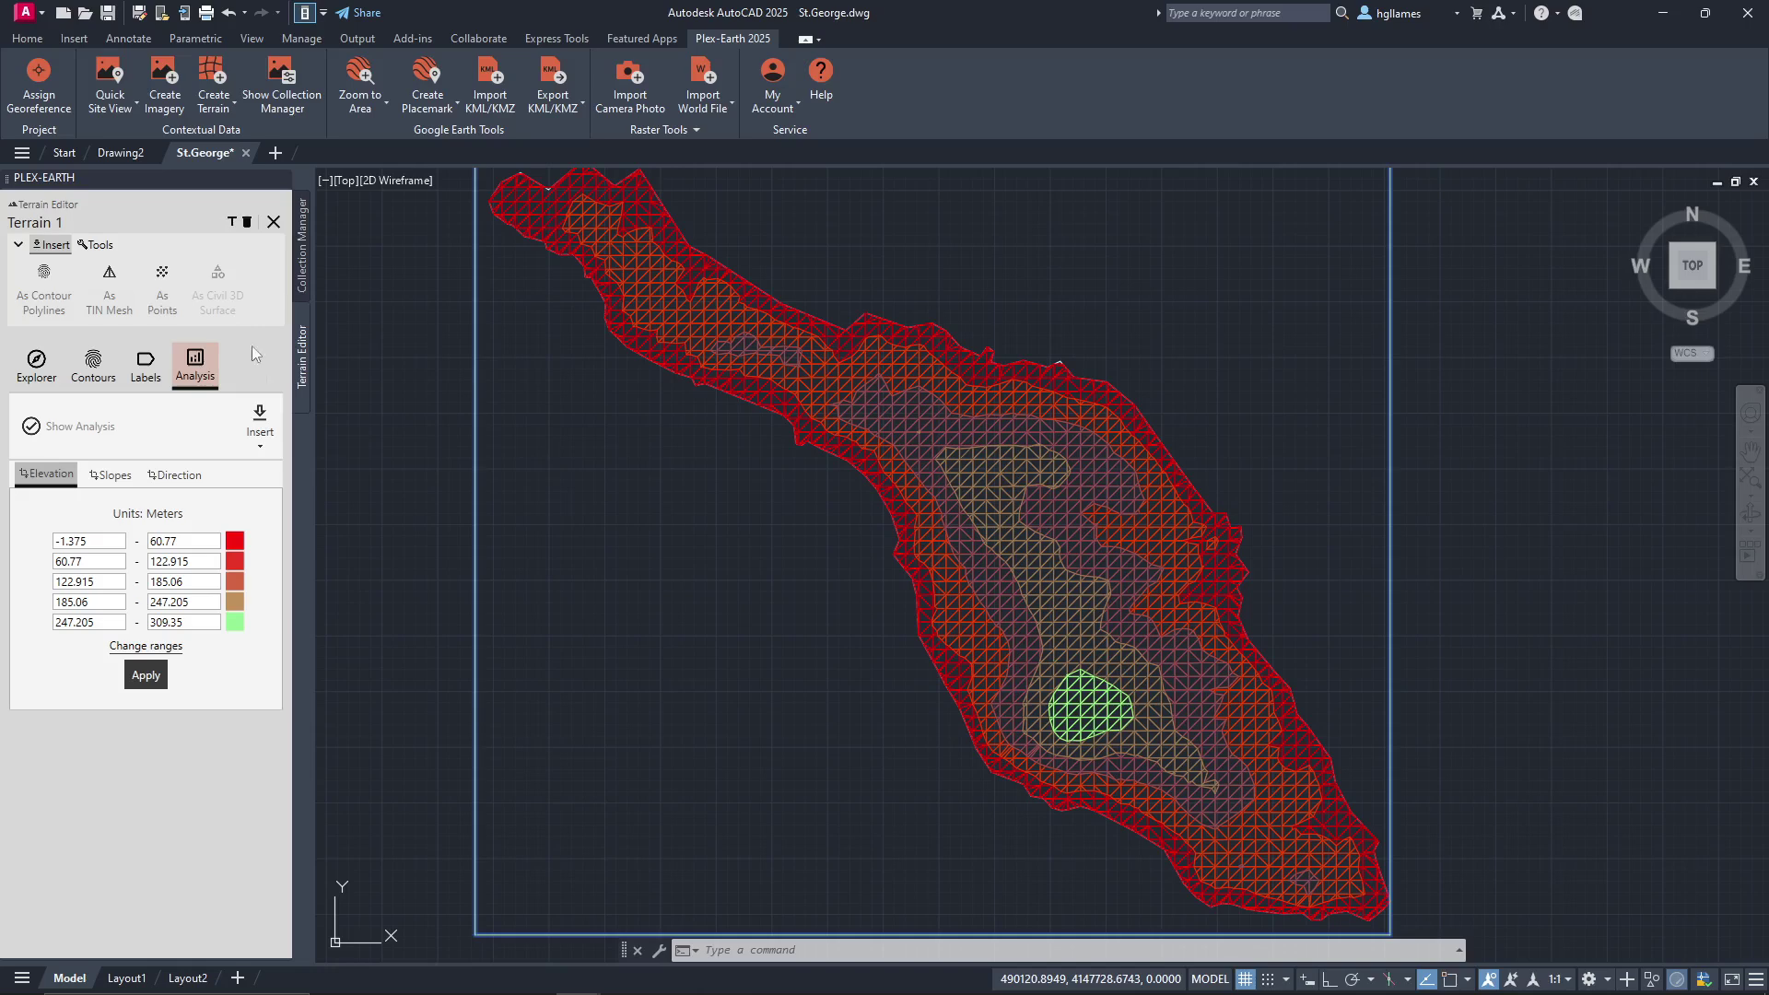
click(261, 446)
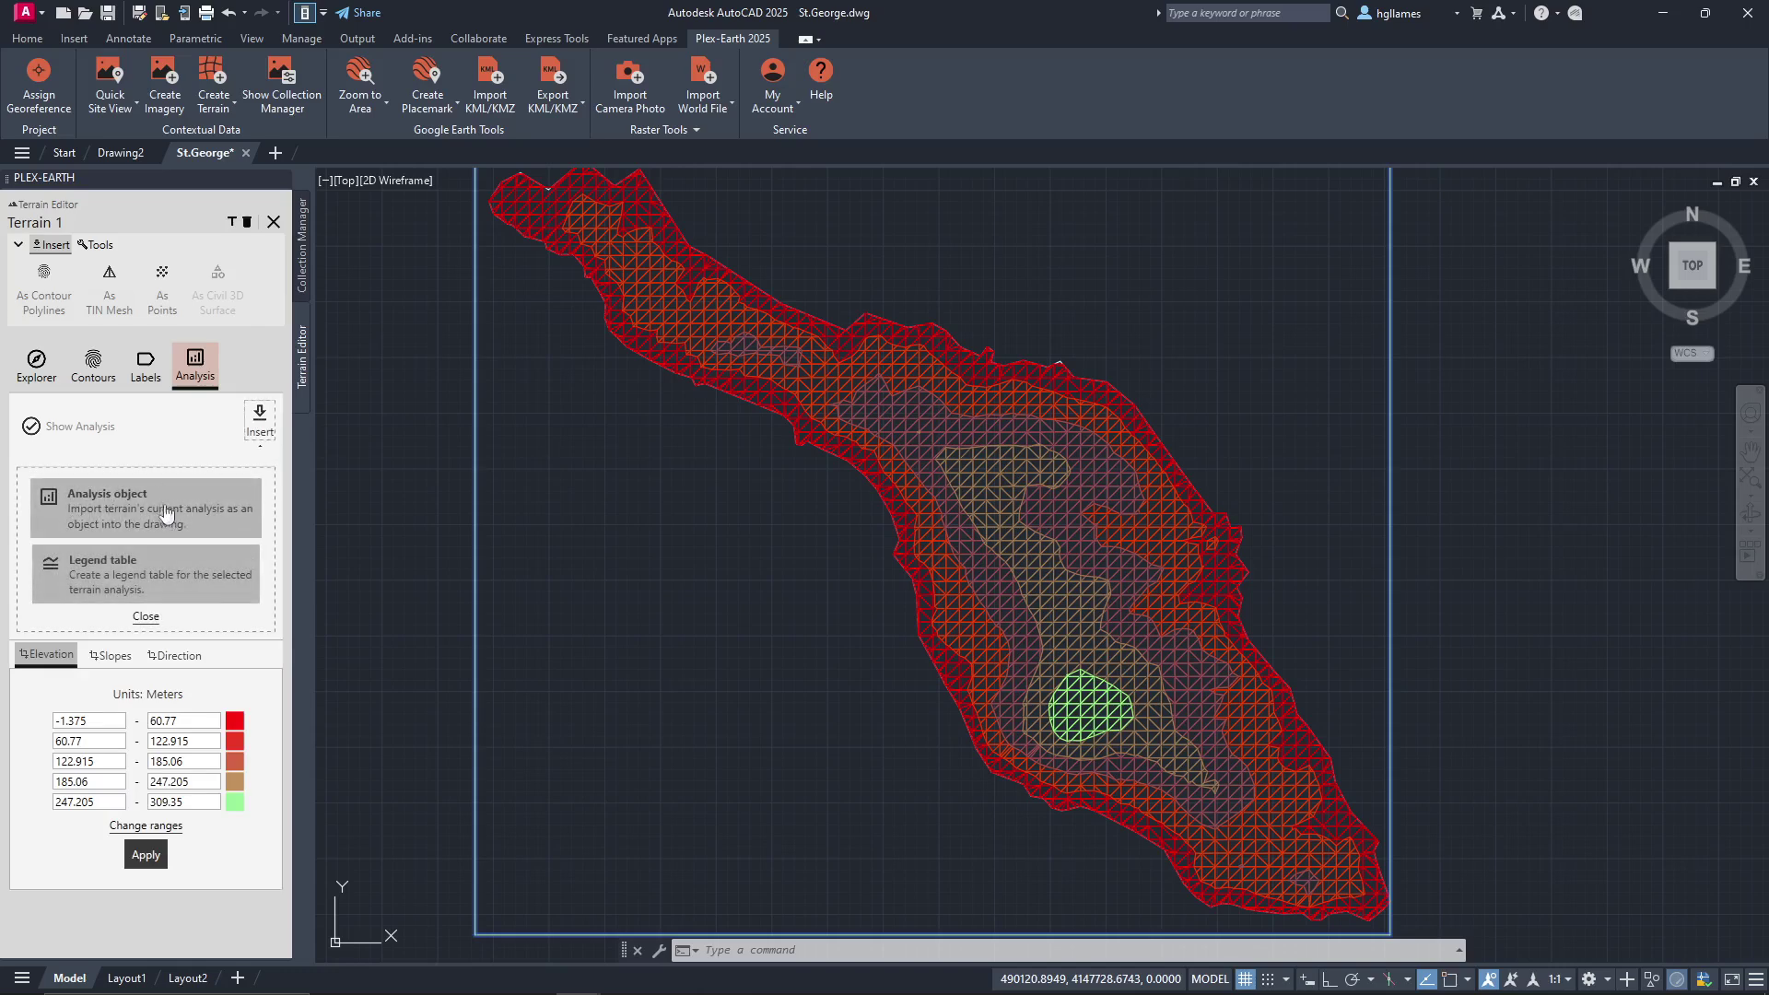
click(150, 583)
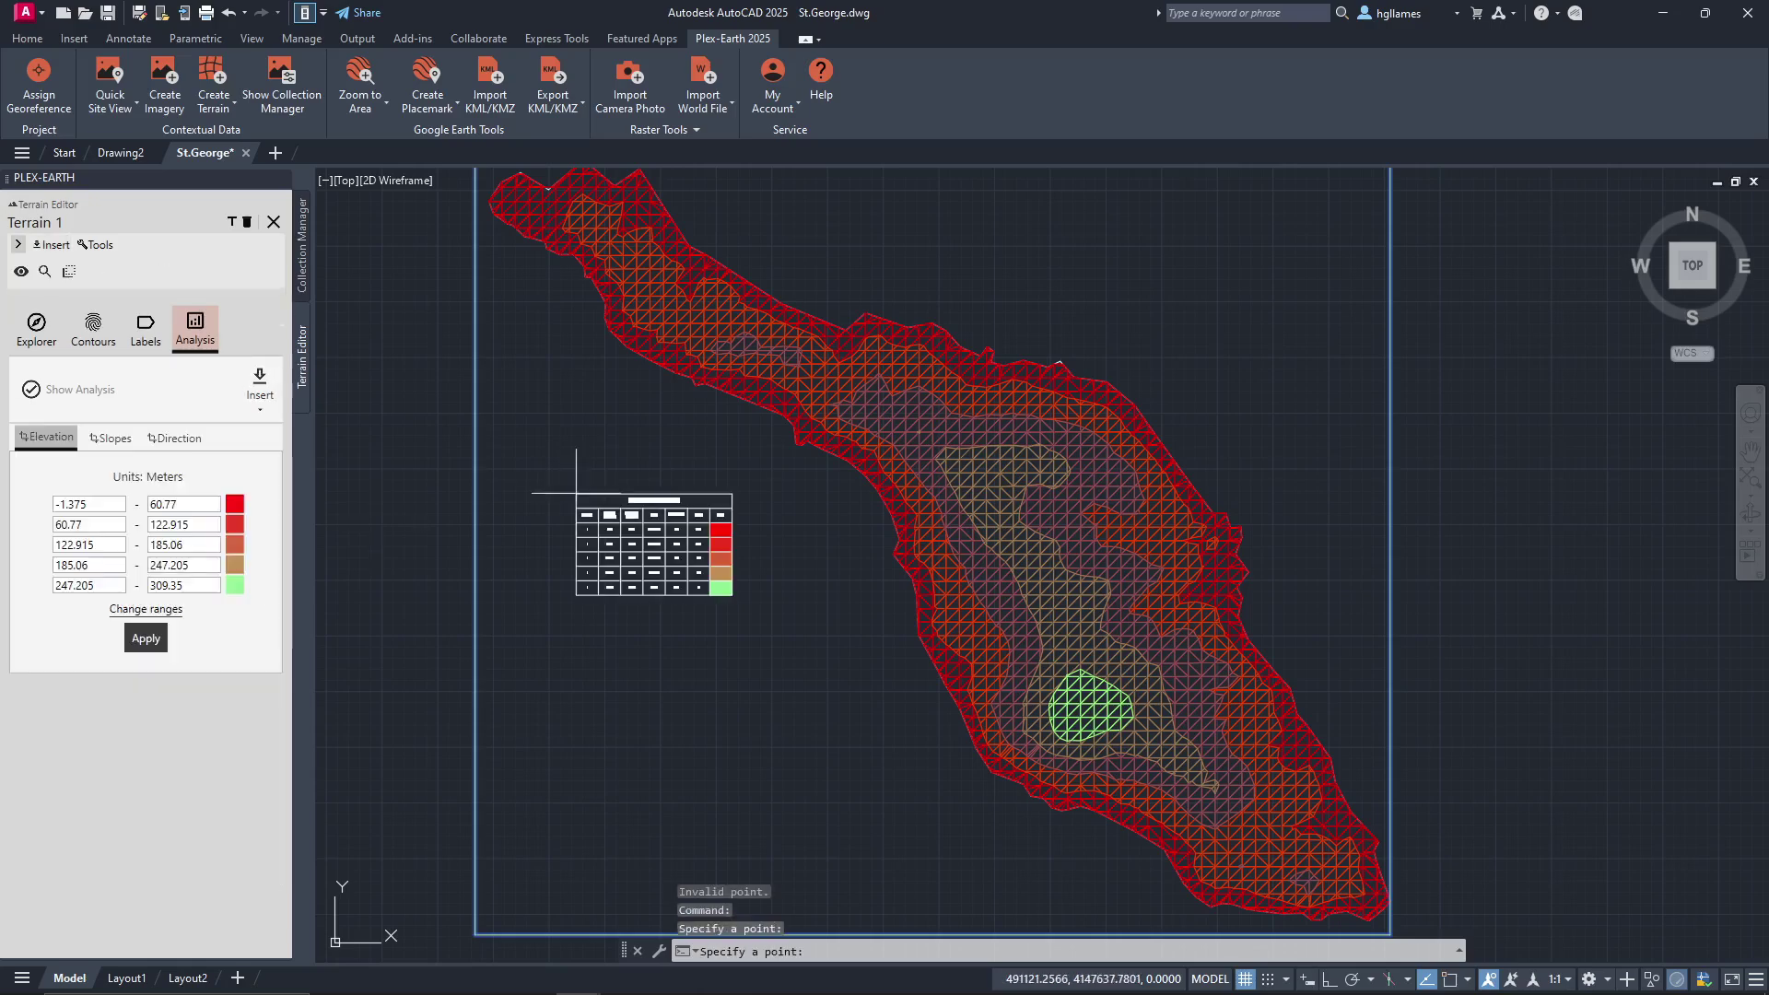
scroll(637, 547, up, 6)
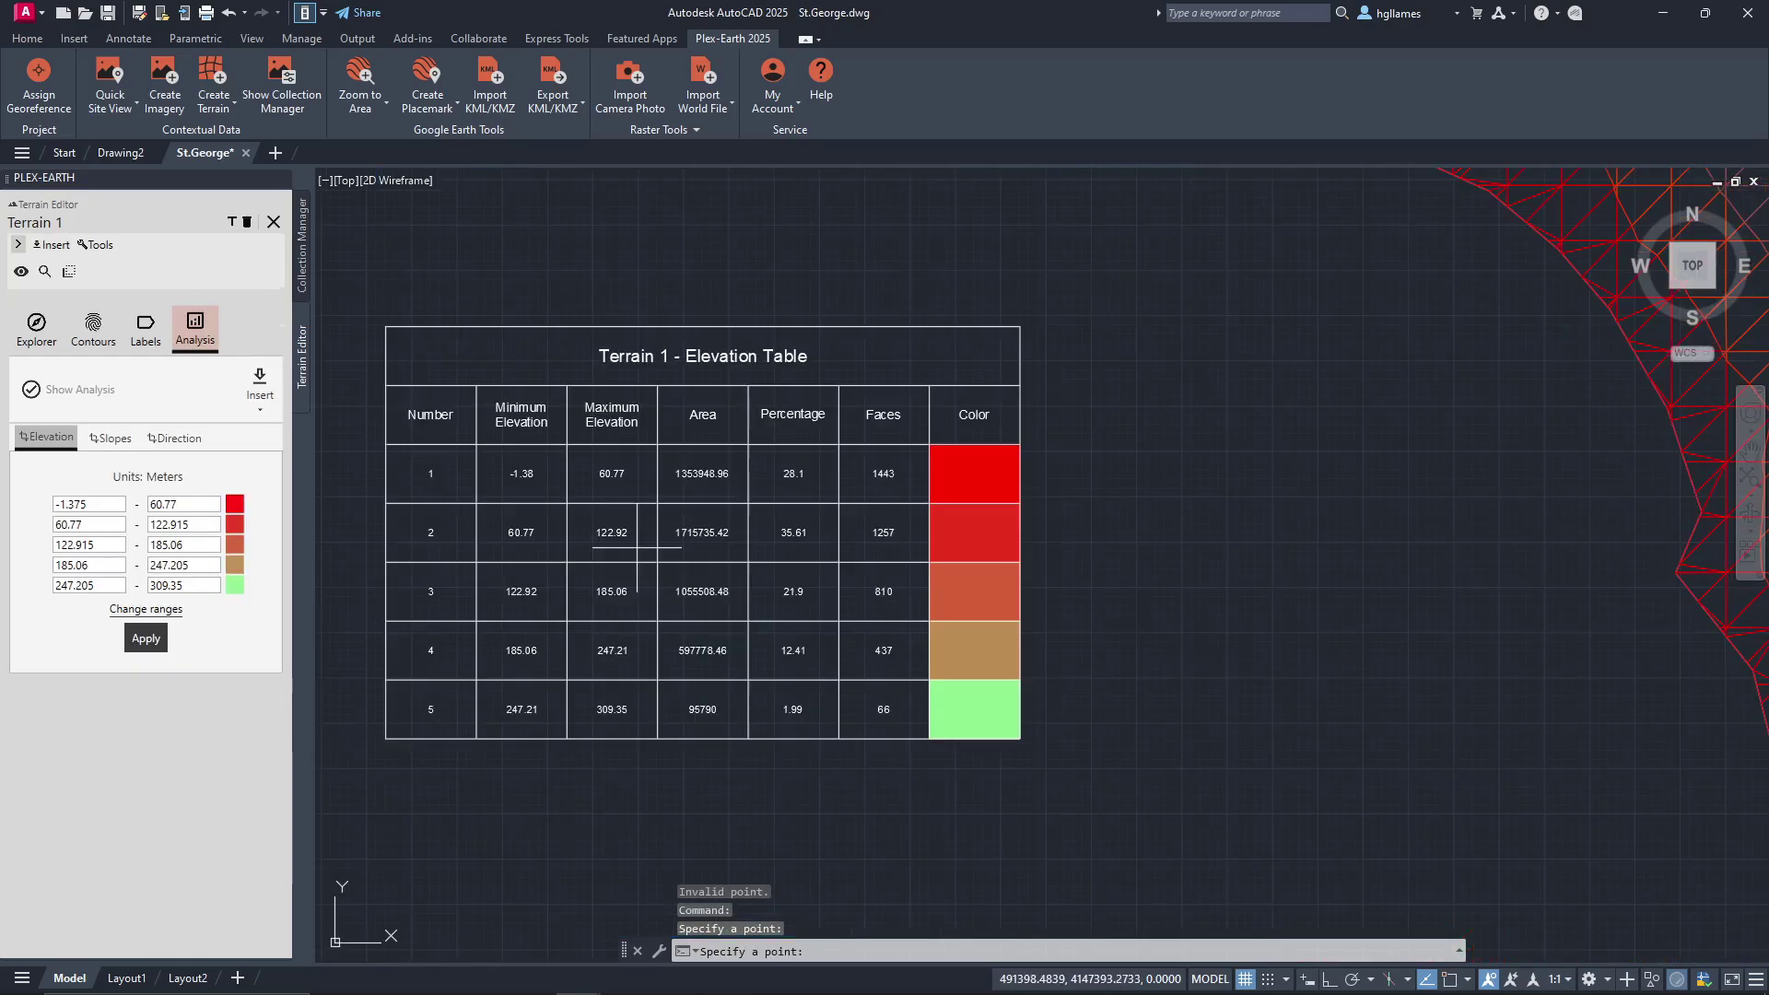
scroll(637, 547, down, 6)
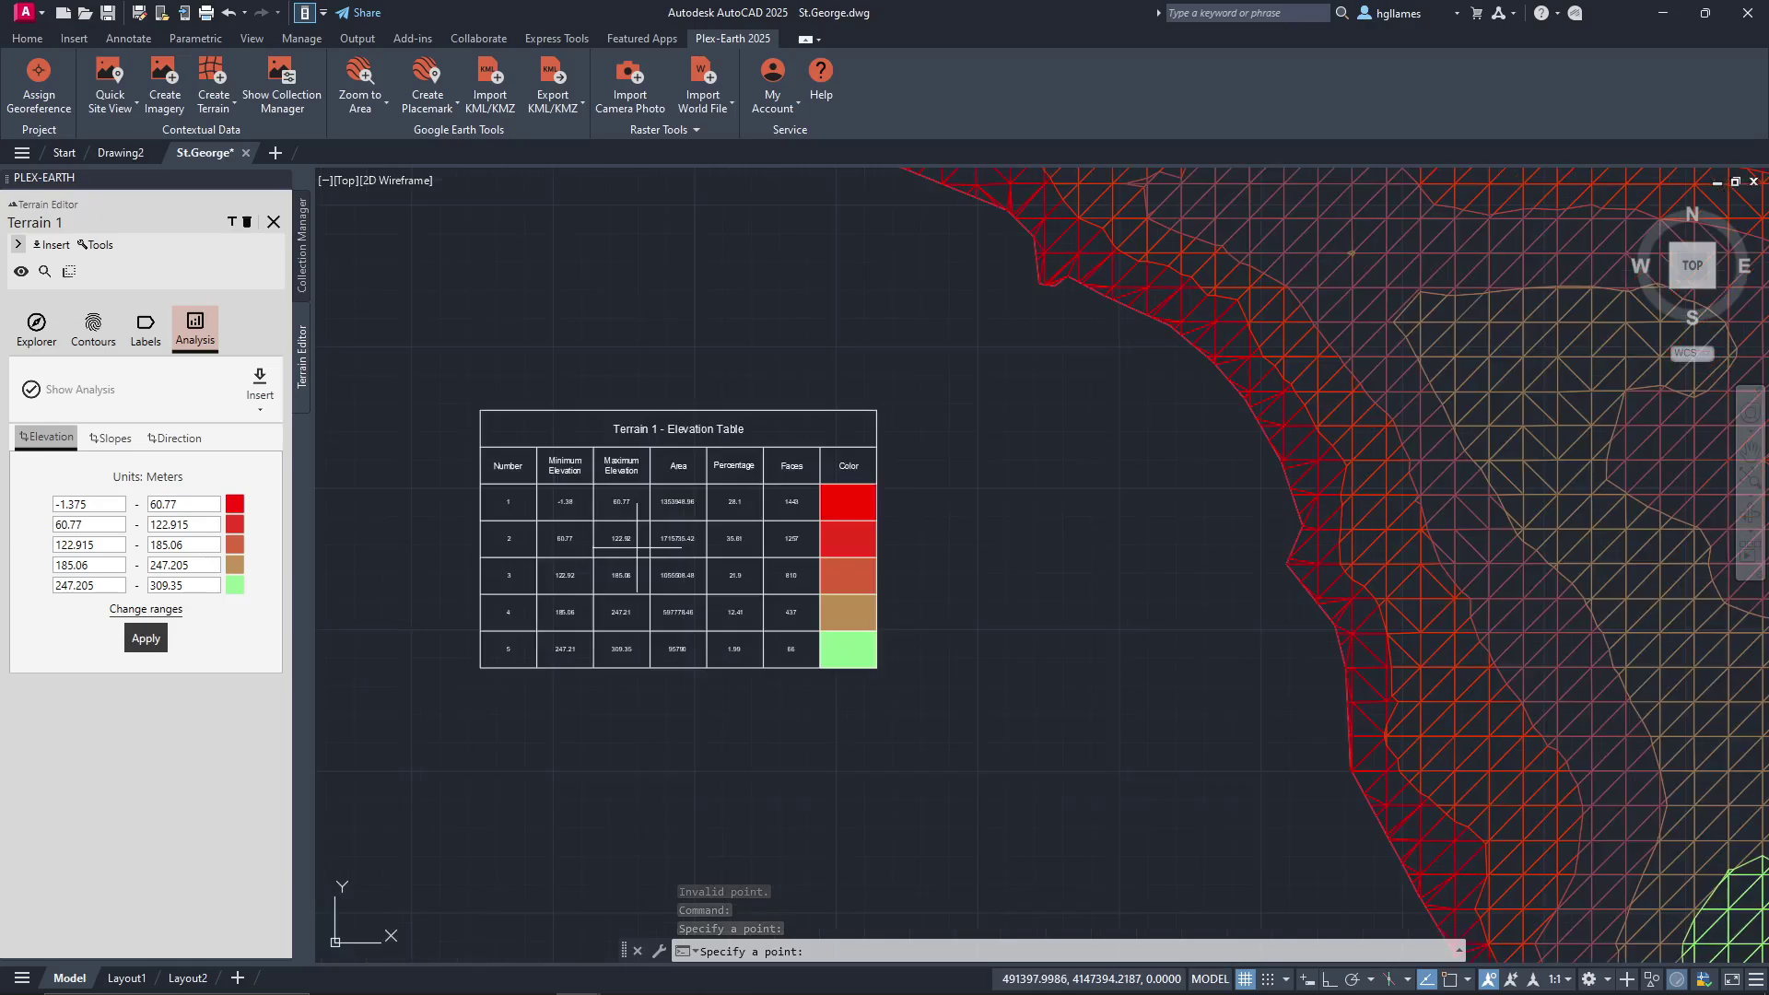
click(273, 221)
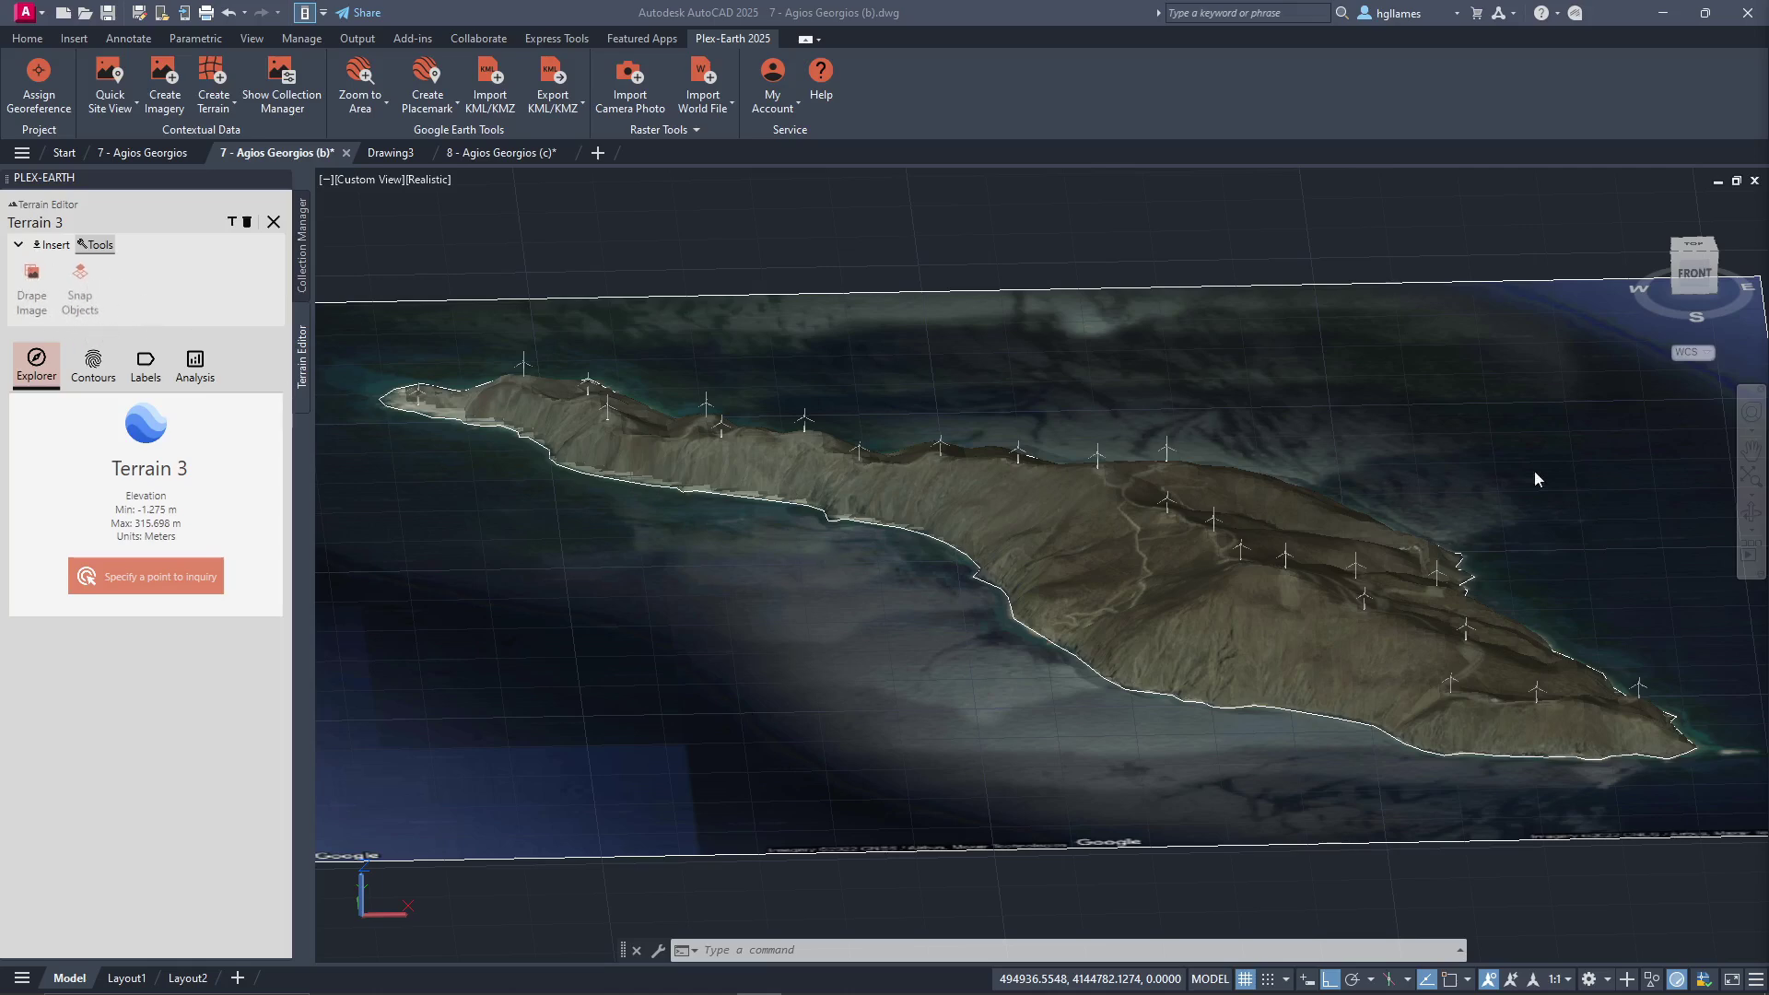
Step: Inspect the image-draped island terrain and its wind turbines in 3D from the southeast
click(1751, 513)
drag(1524, 664, 1346, 663)
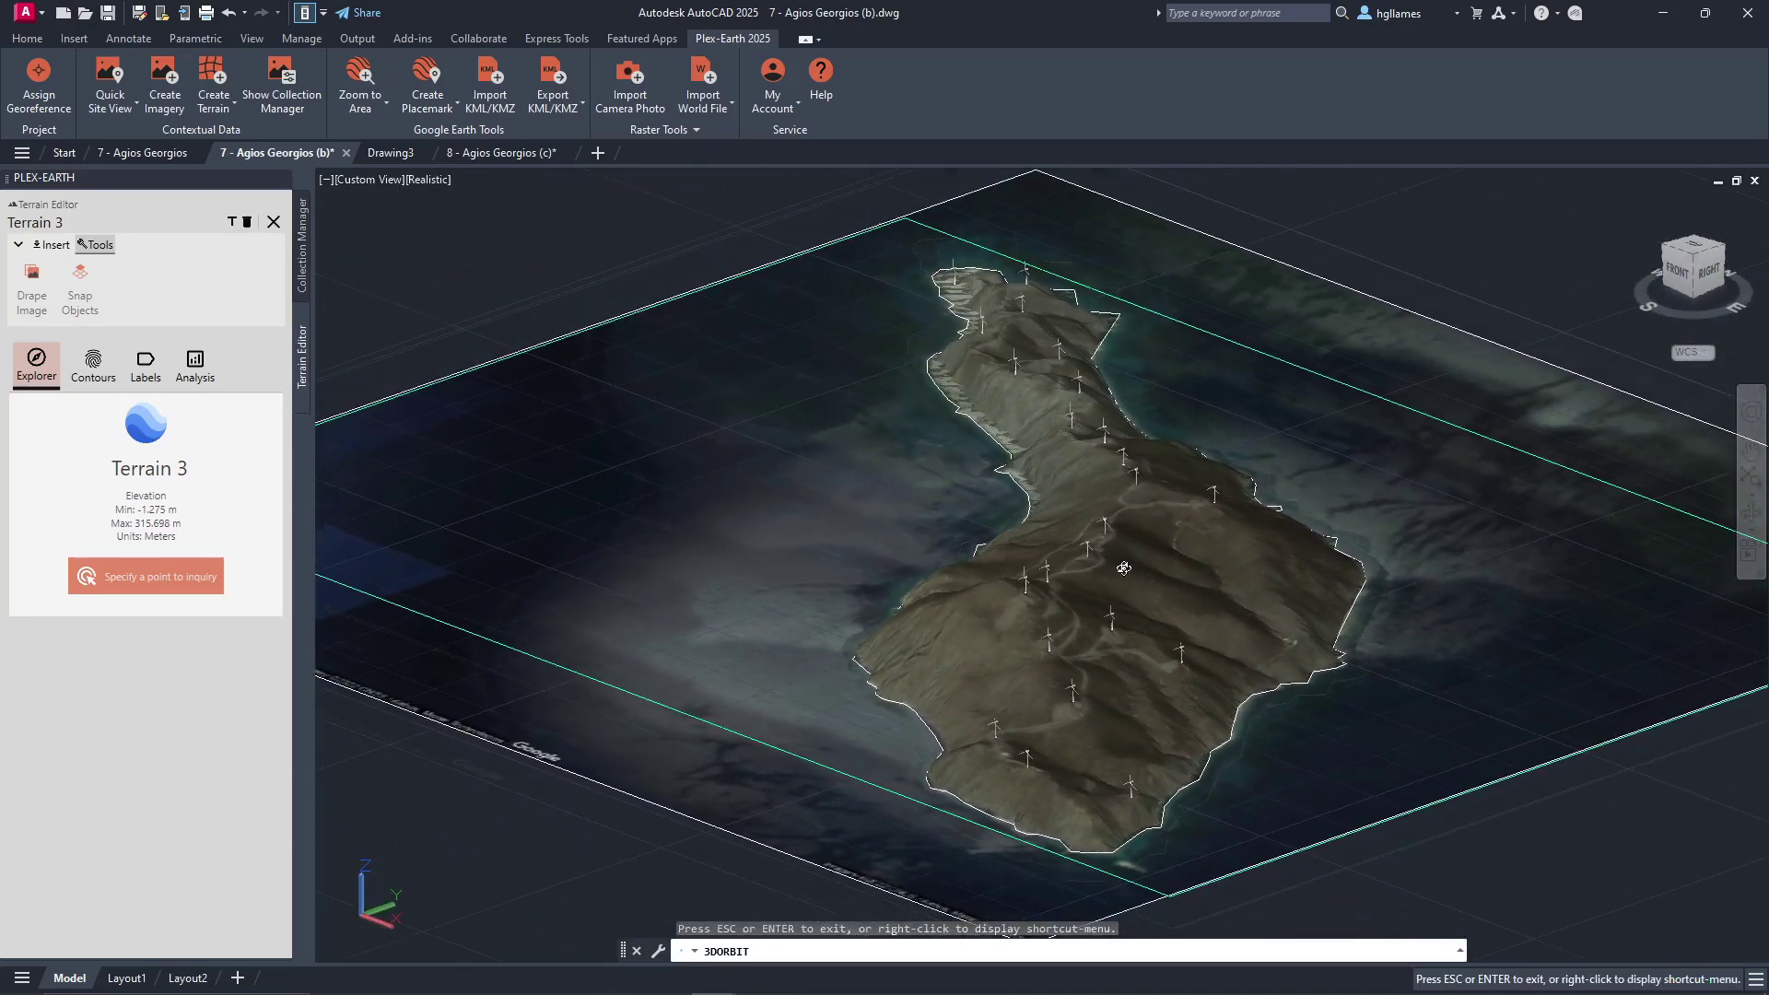
scroll(1124, 568, up, 2)
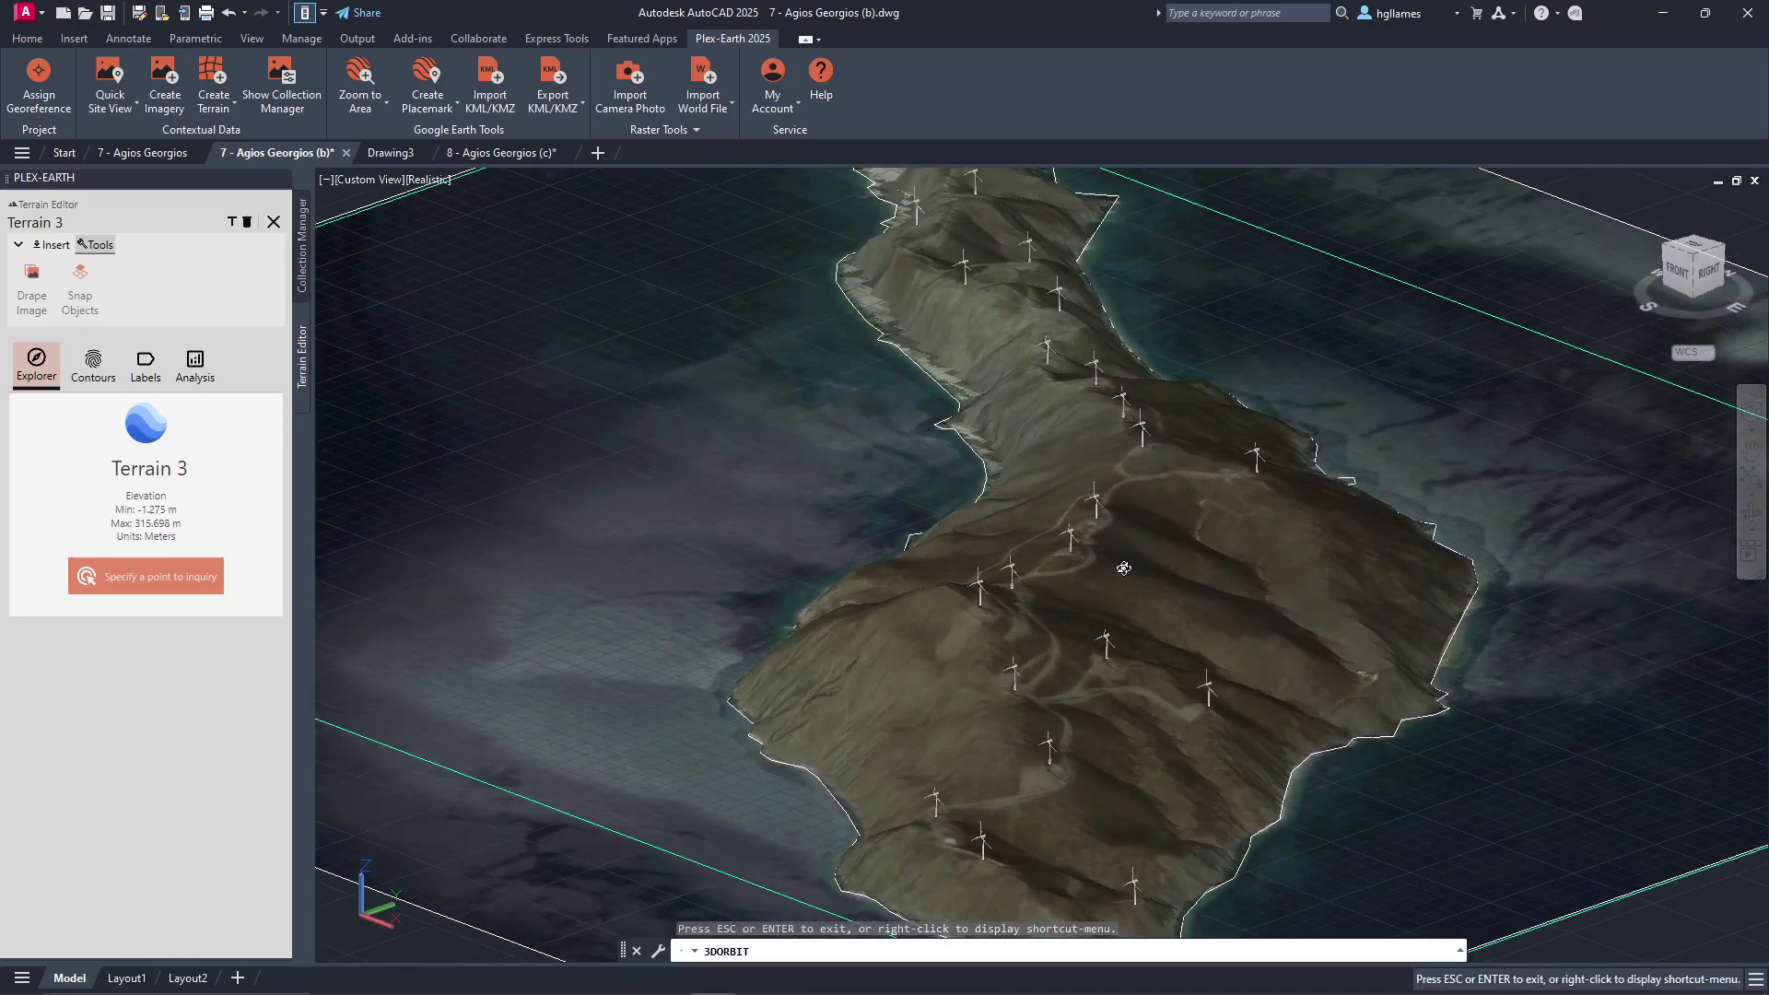
key(Escape)
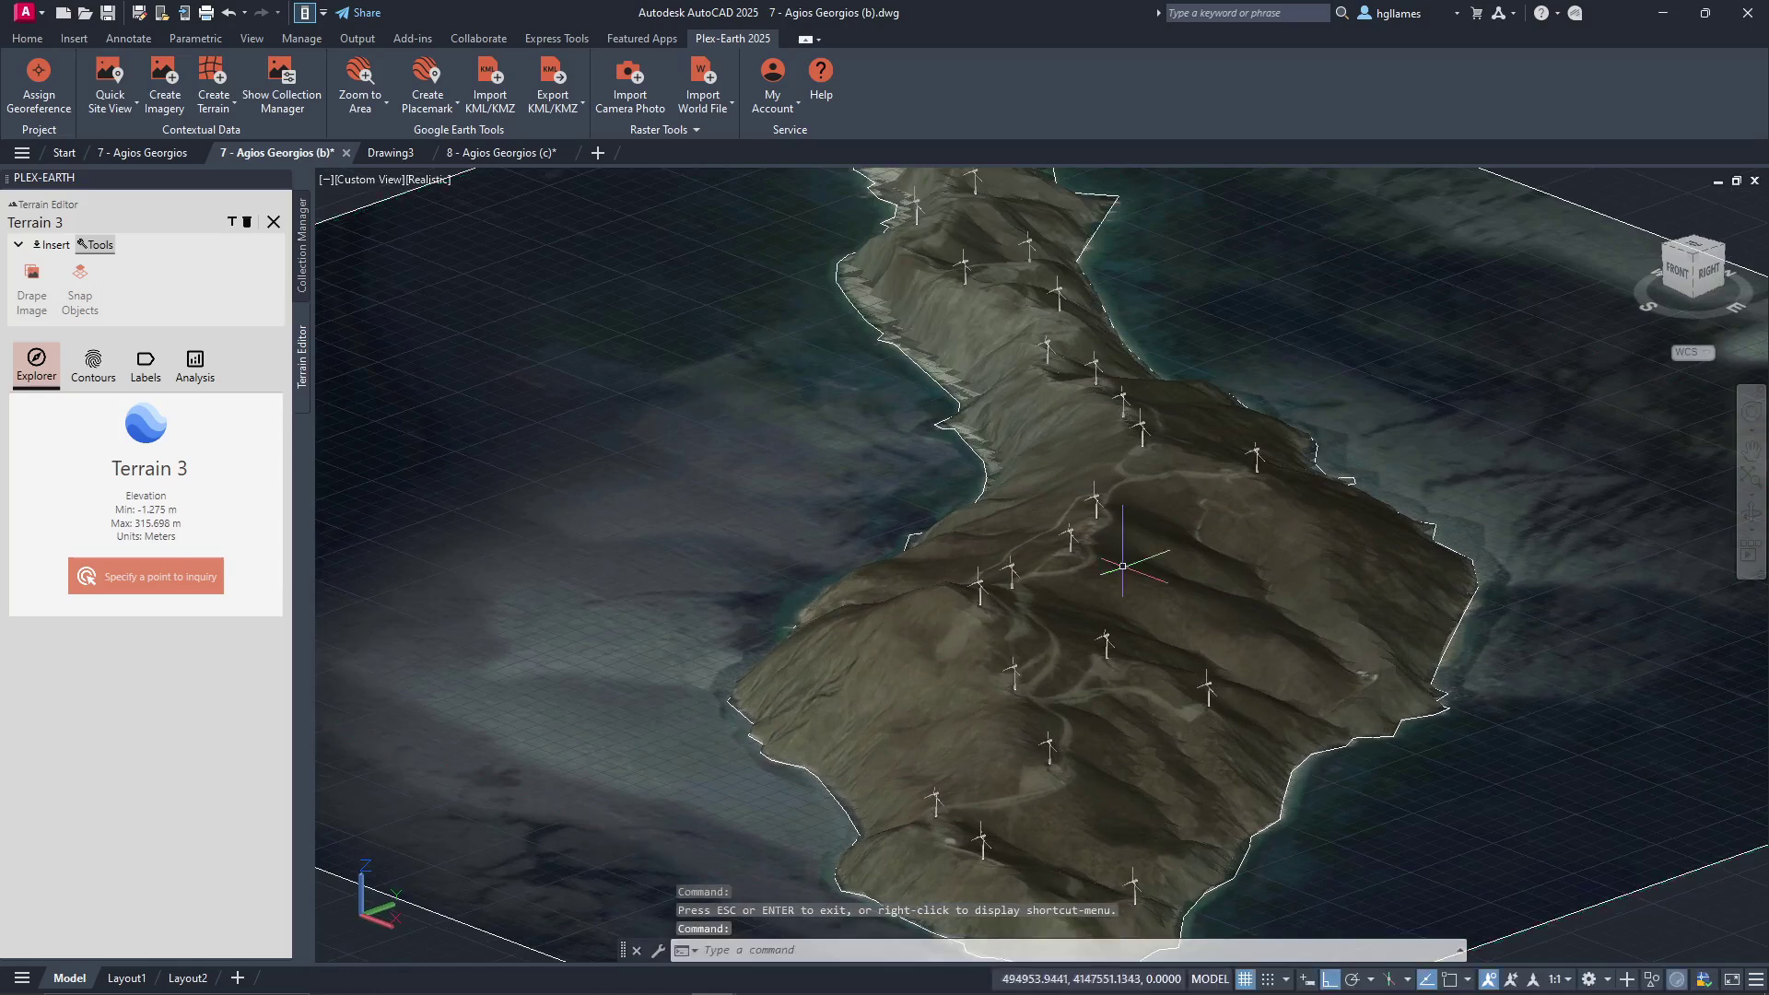
Step: Switch to Drawing3 and load the DTM_golf_at_Philly GeoTIFF for terrain creation
click(213, 111)
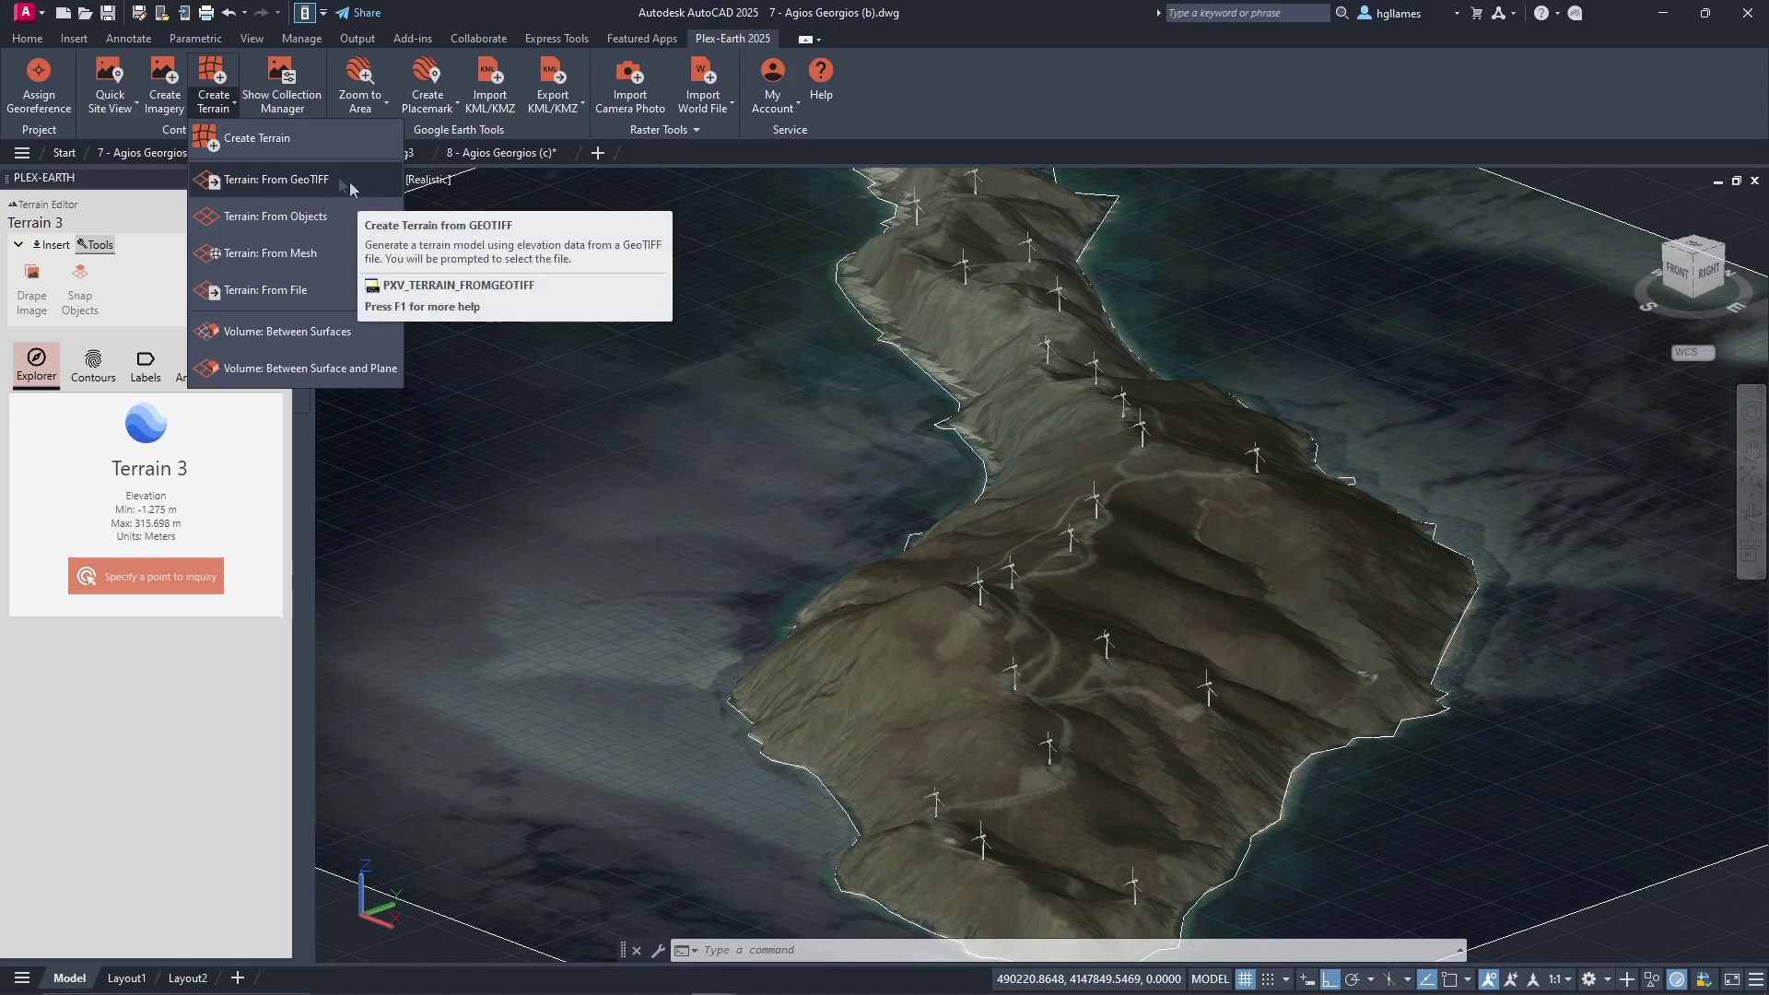
click(417, 158)
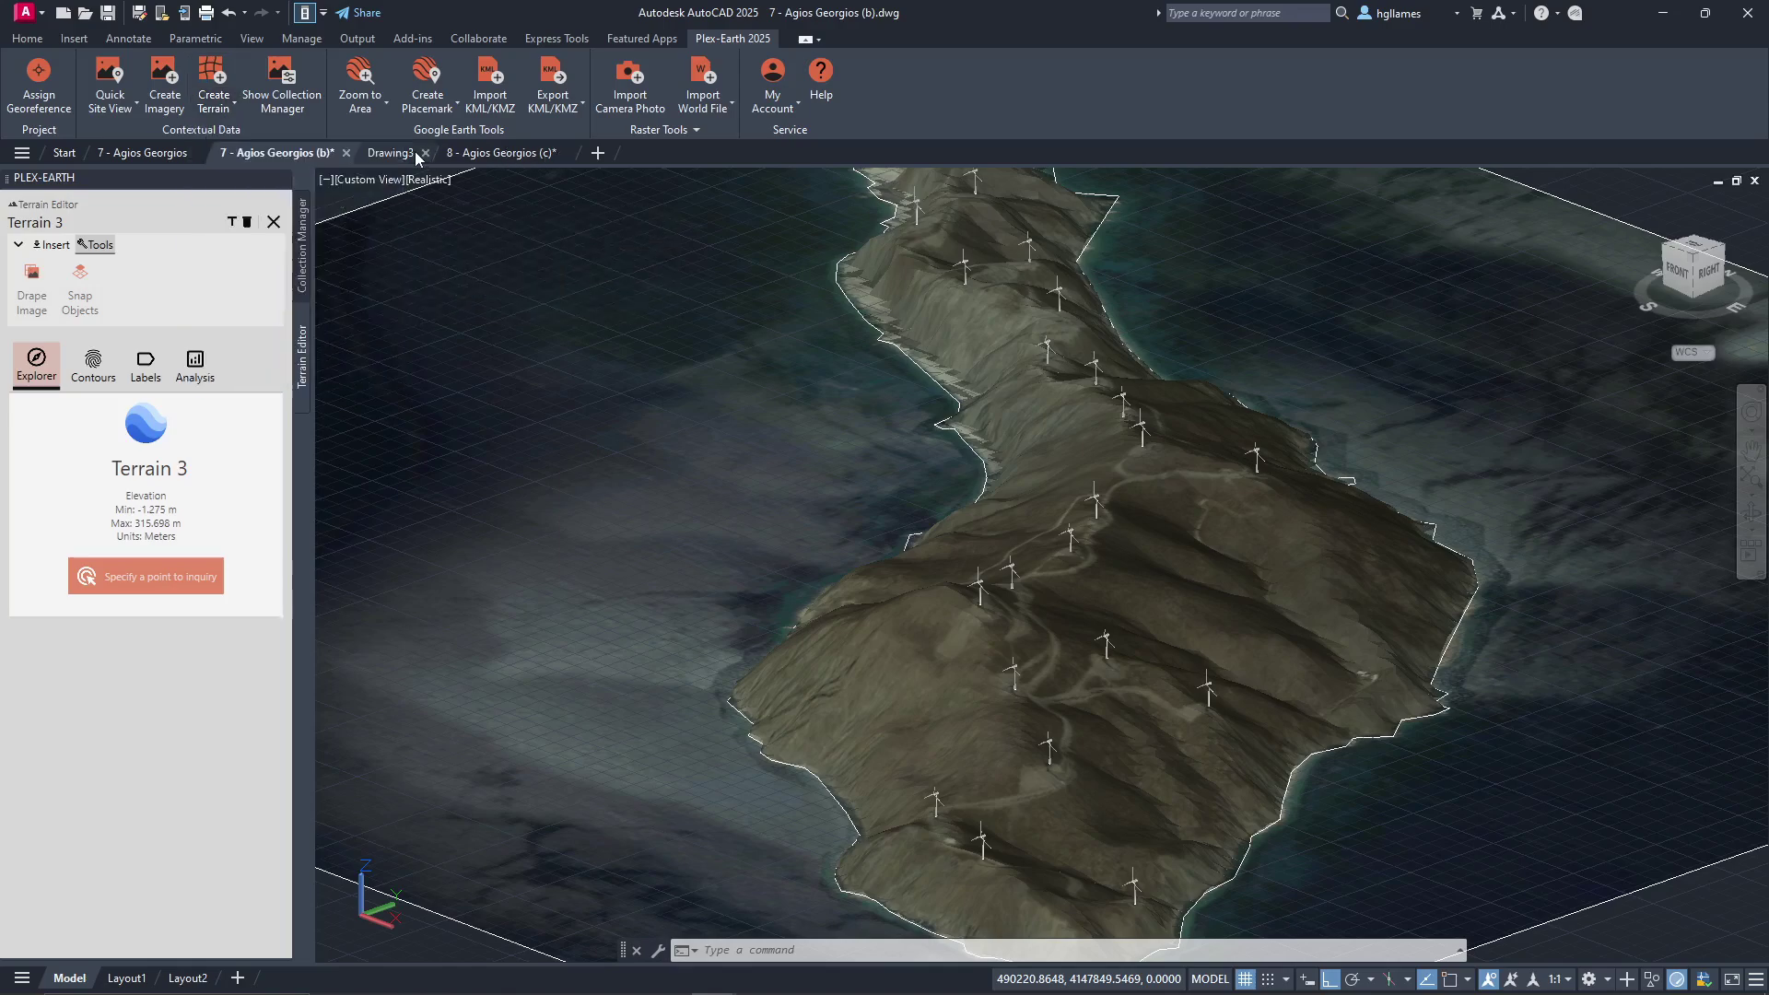
click(396, 153)
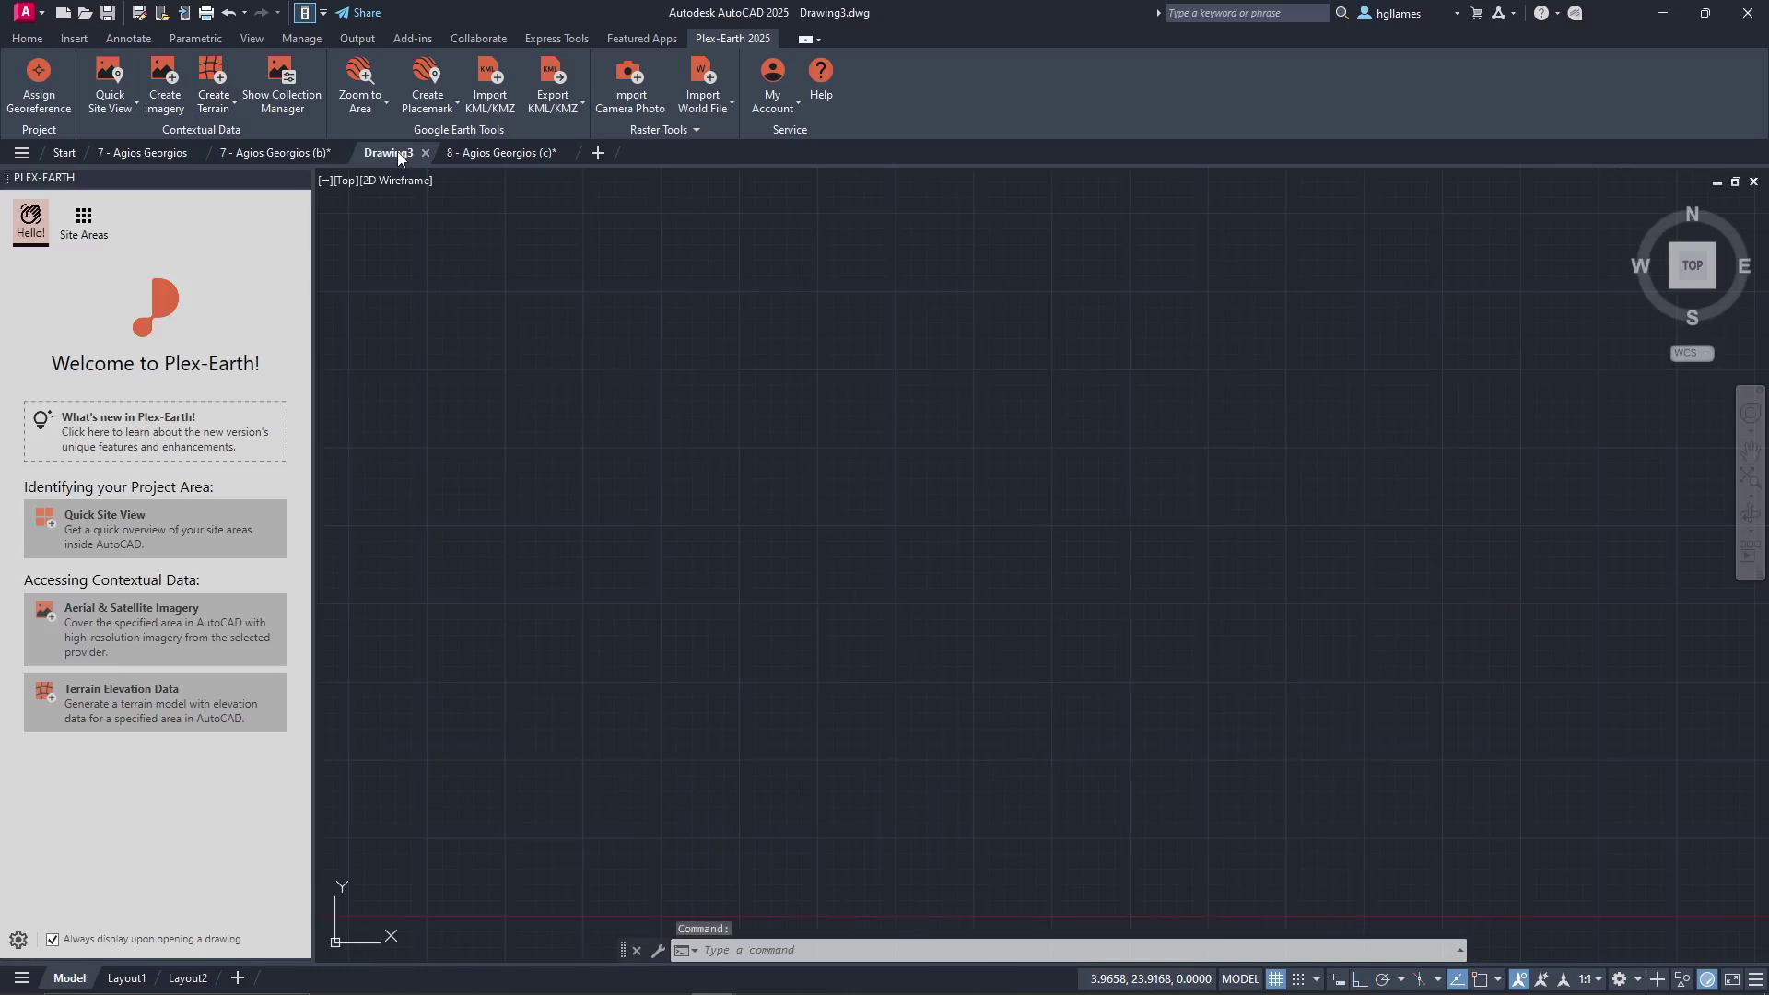
click(219, 108)
click(284, 180)
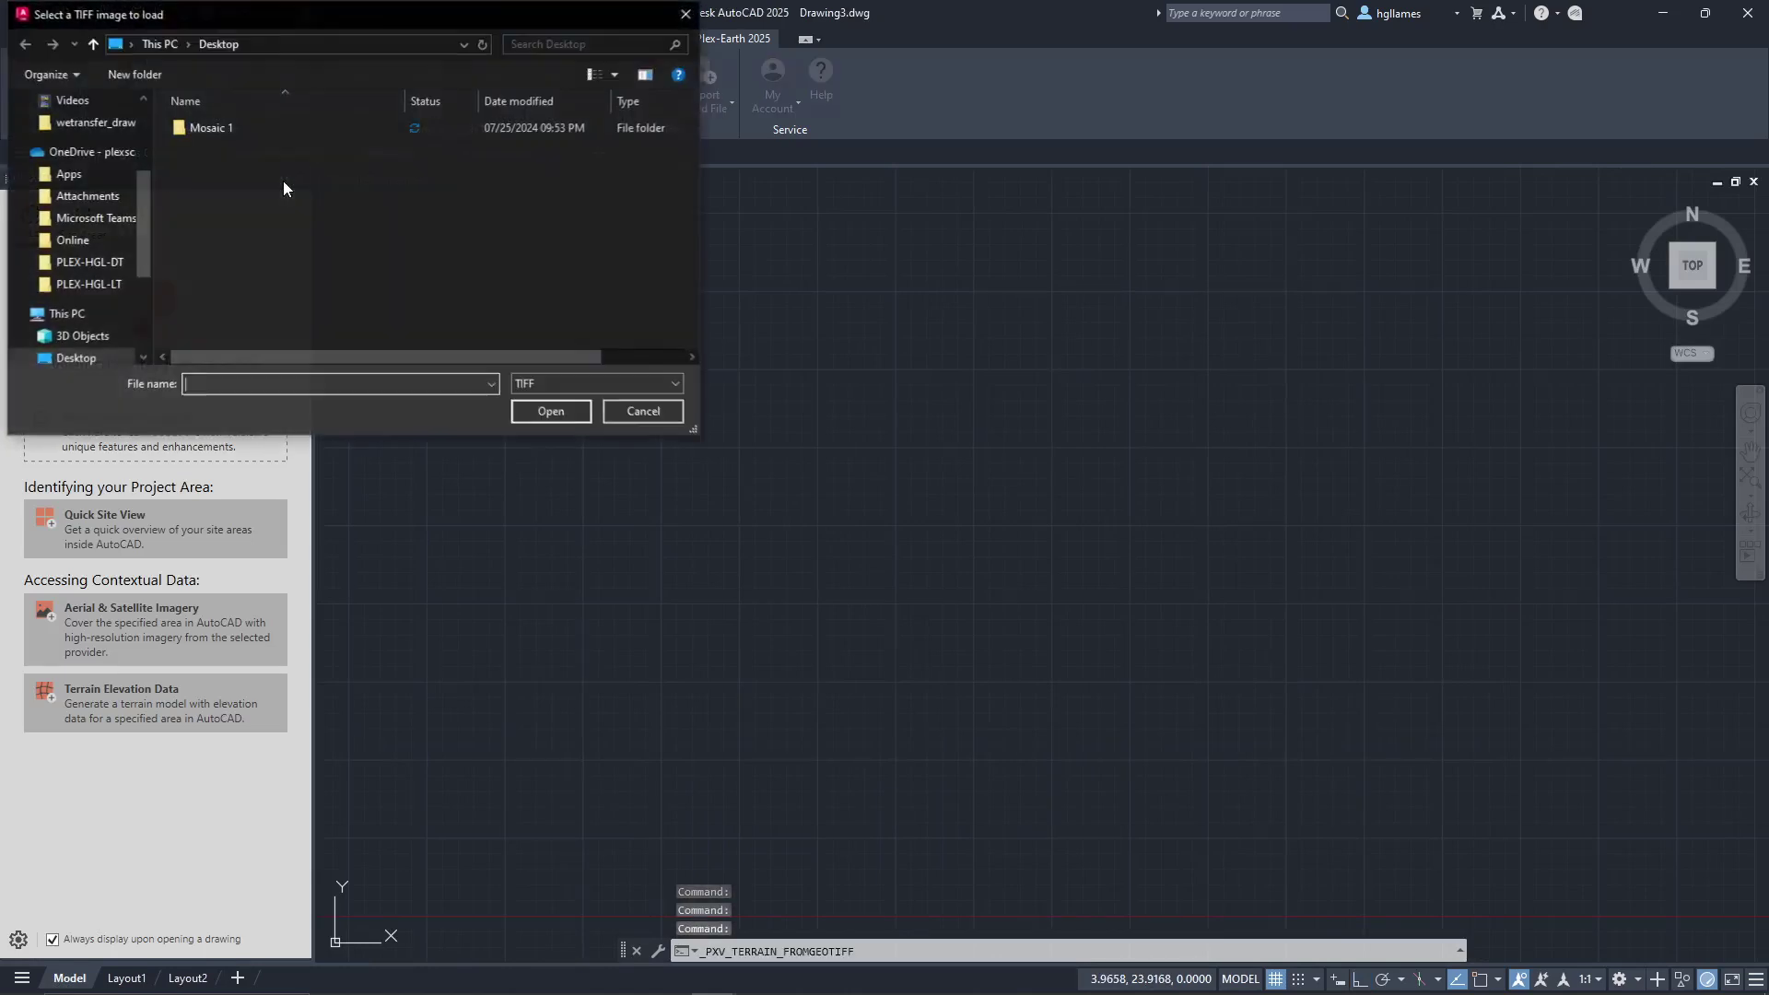
click(92, 122)
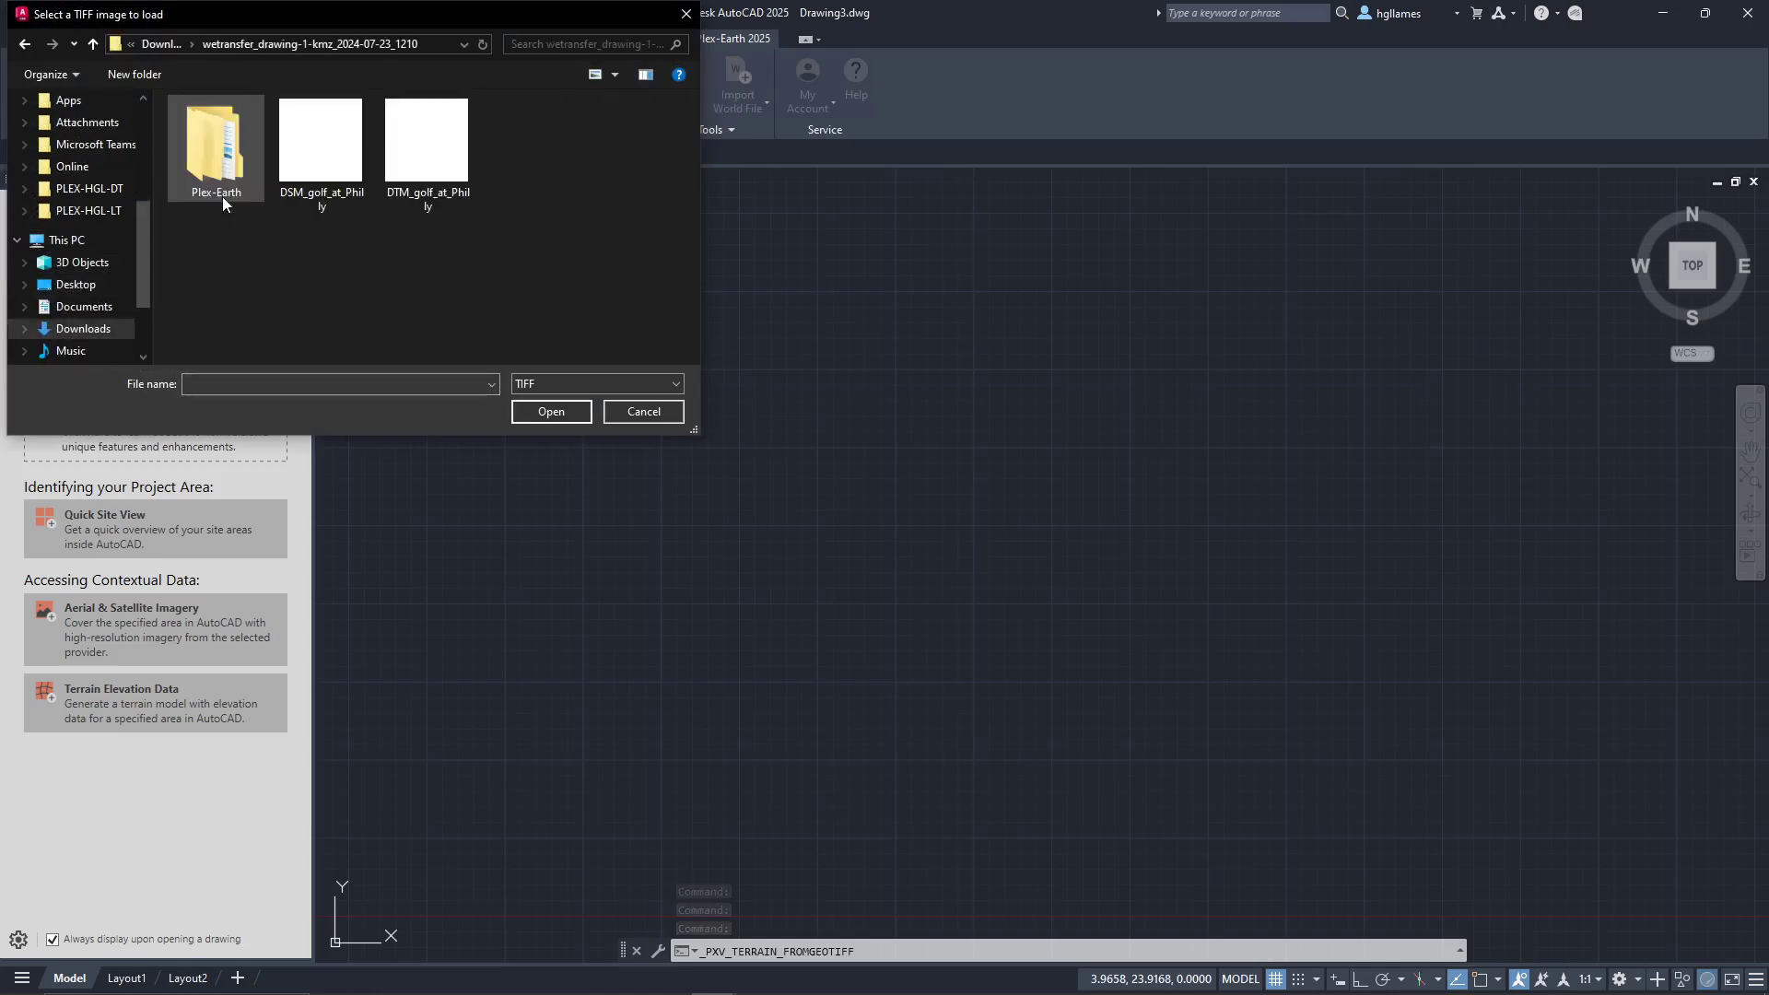
click(432, 195)
click(550, 411)
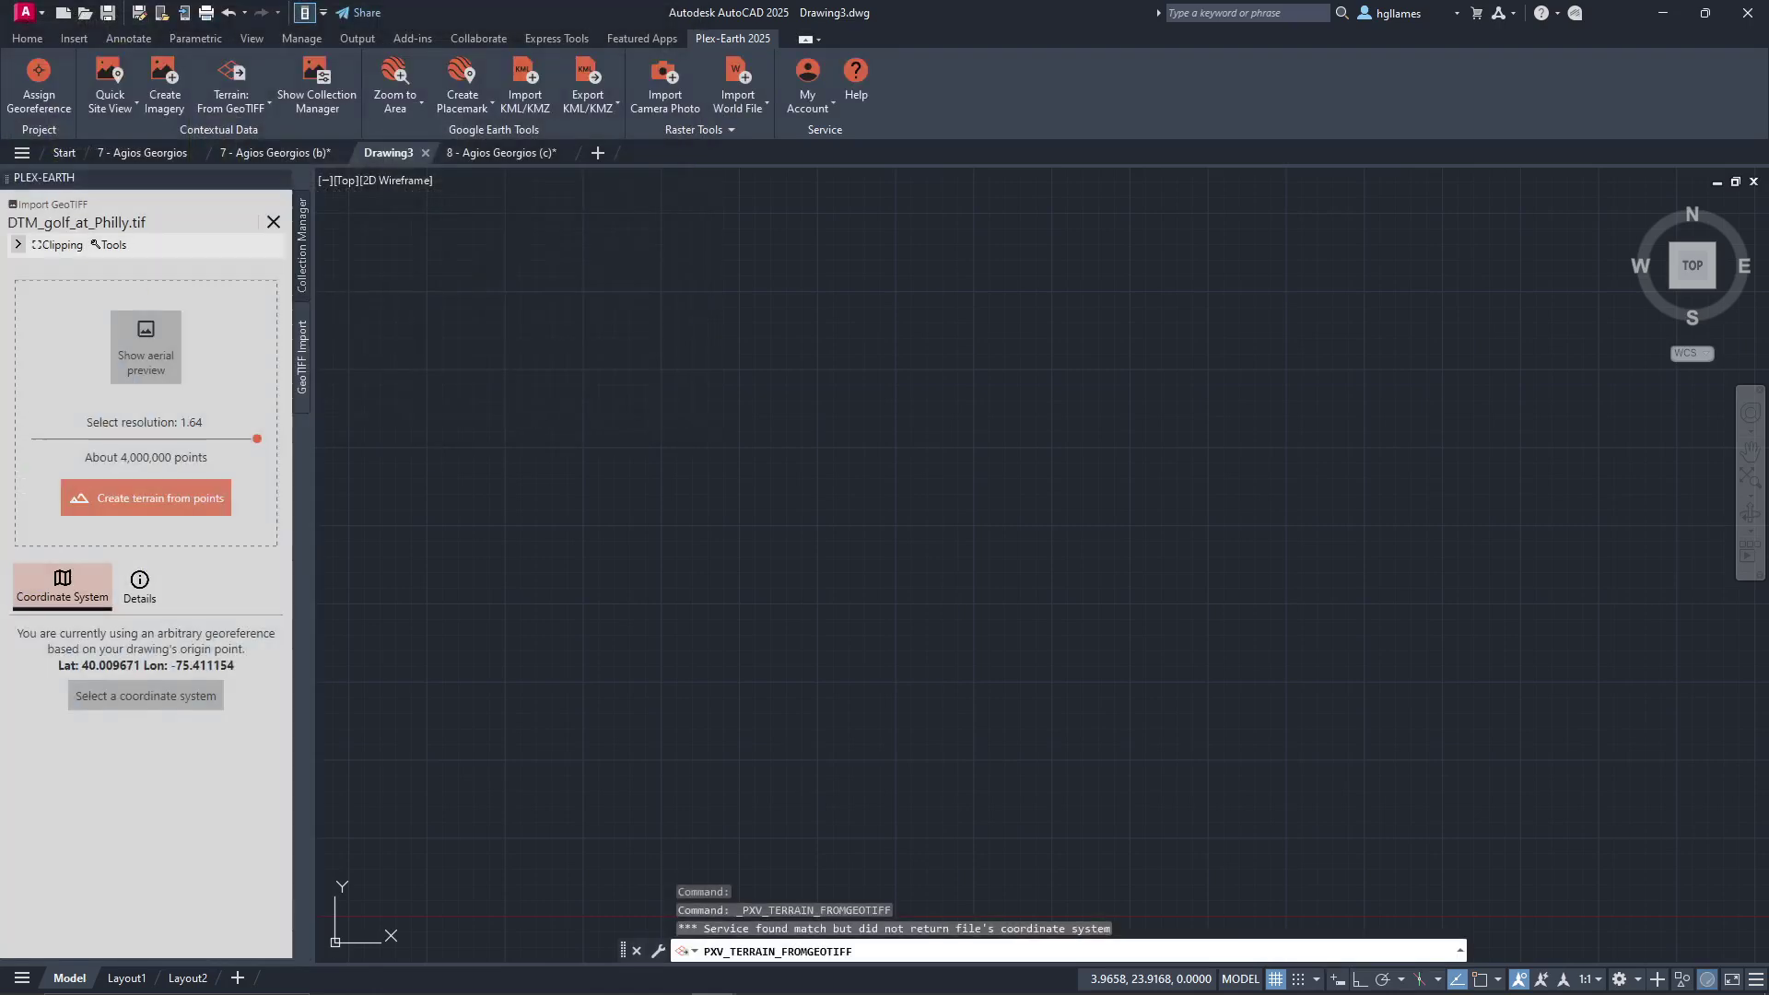
Step: With the aerial preview shown, set the import resolution to 3.28 and clip the GeoTIFF to a rectangle around the drawing origin
click(706, 344)
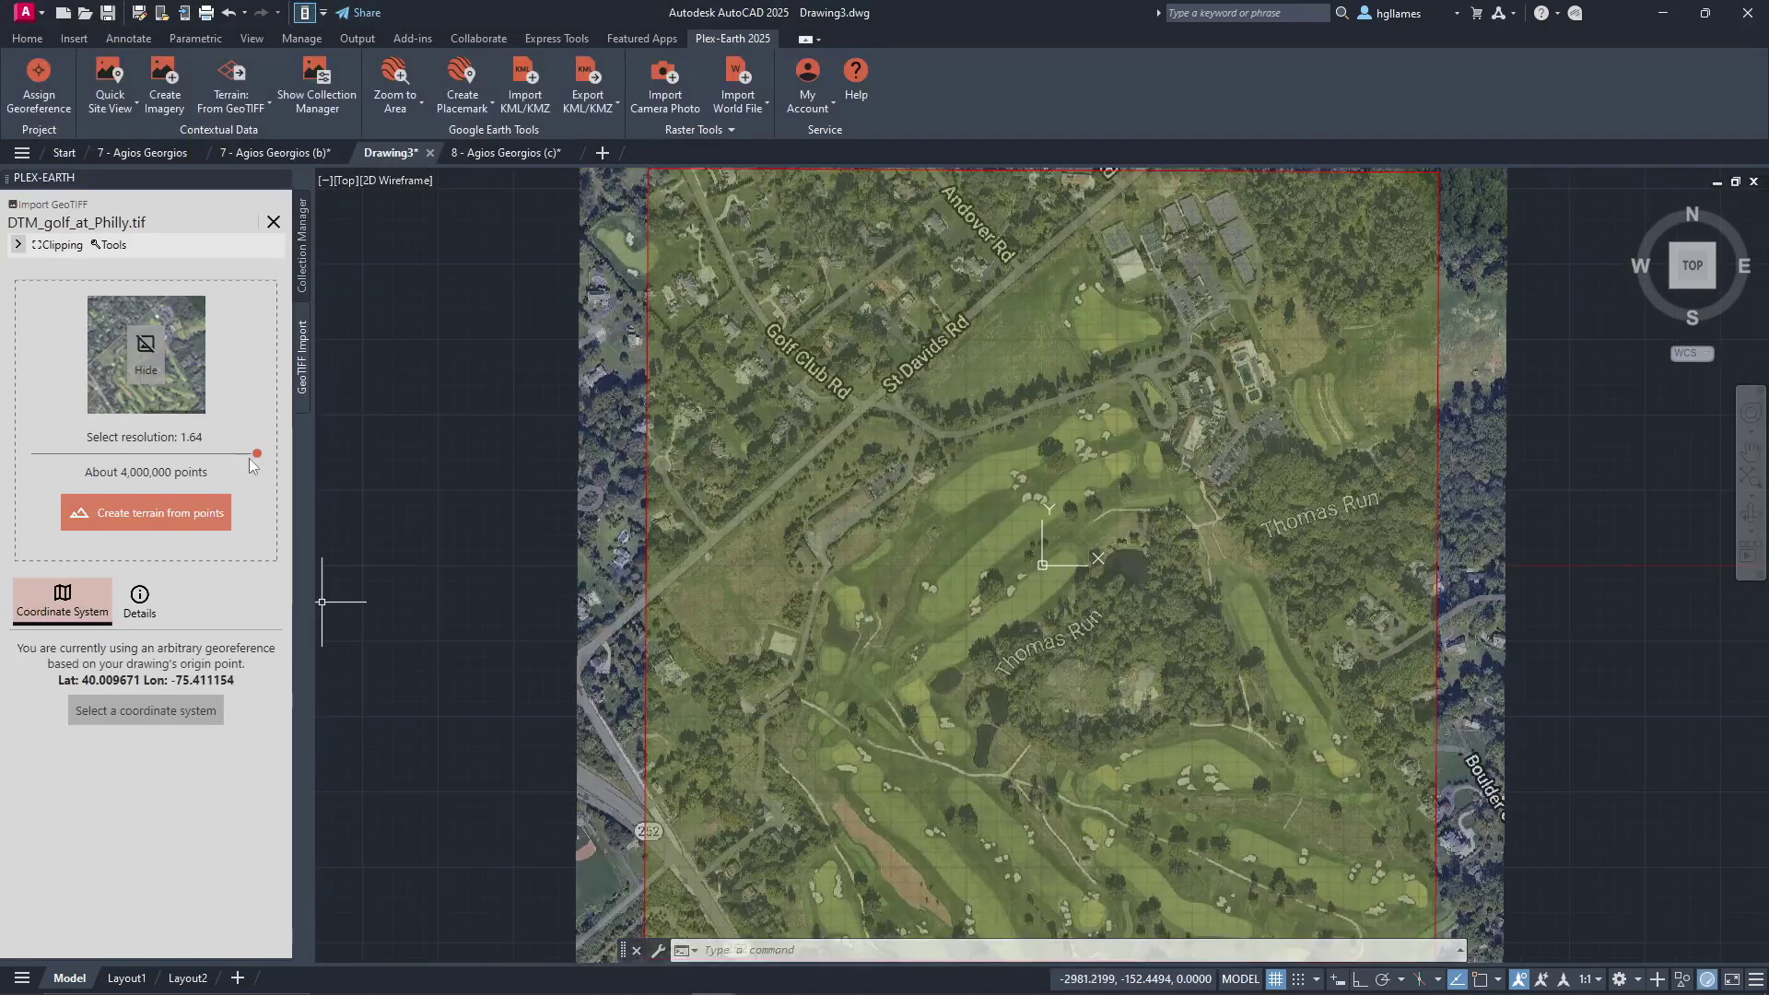
drag(257, 453, 212, 455)
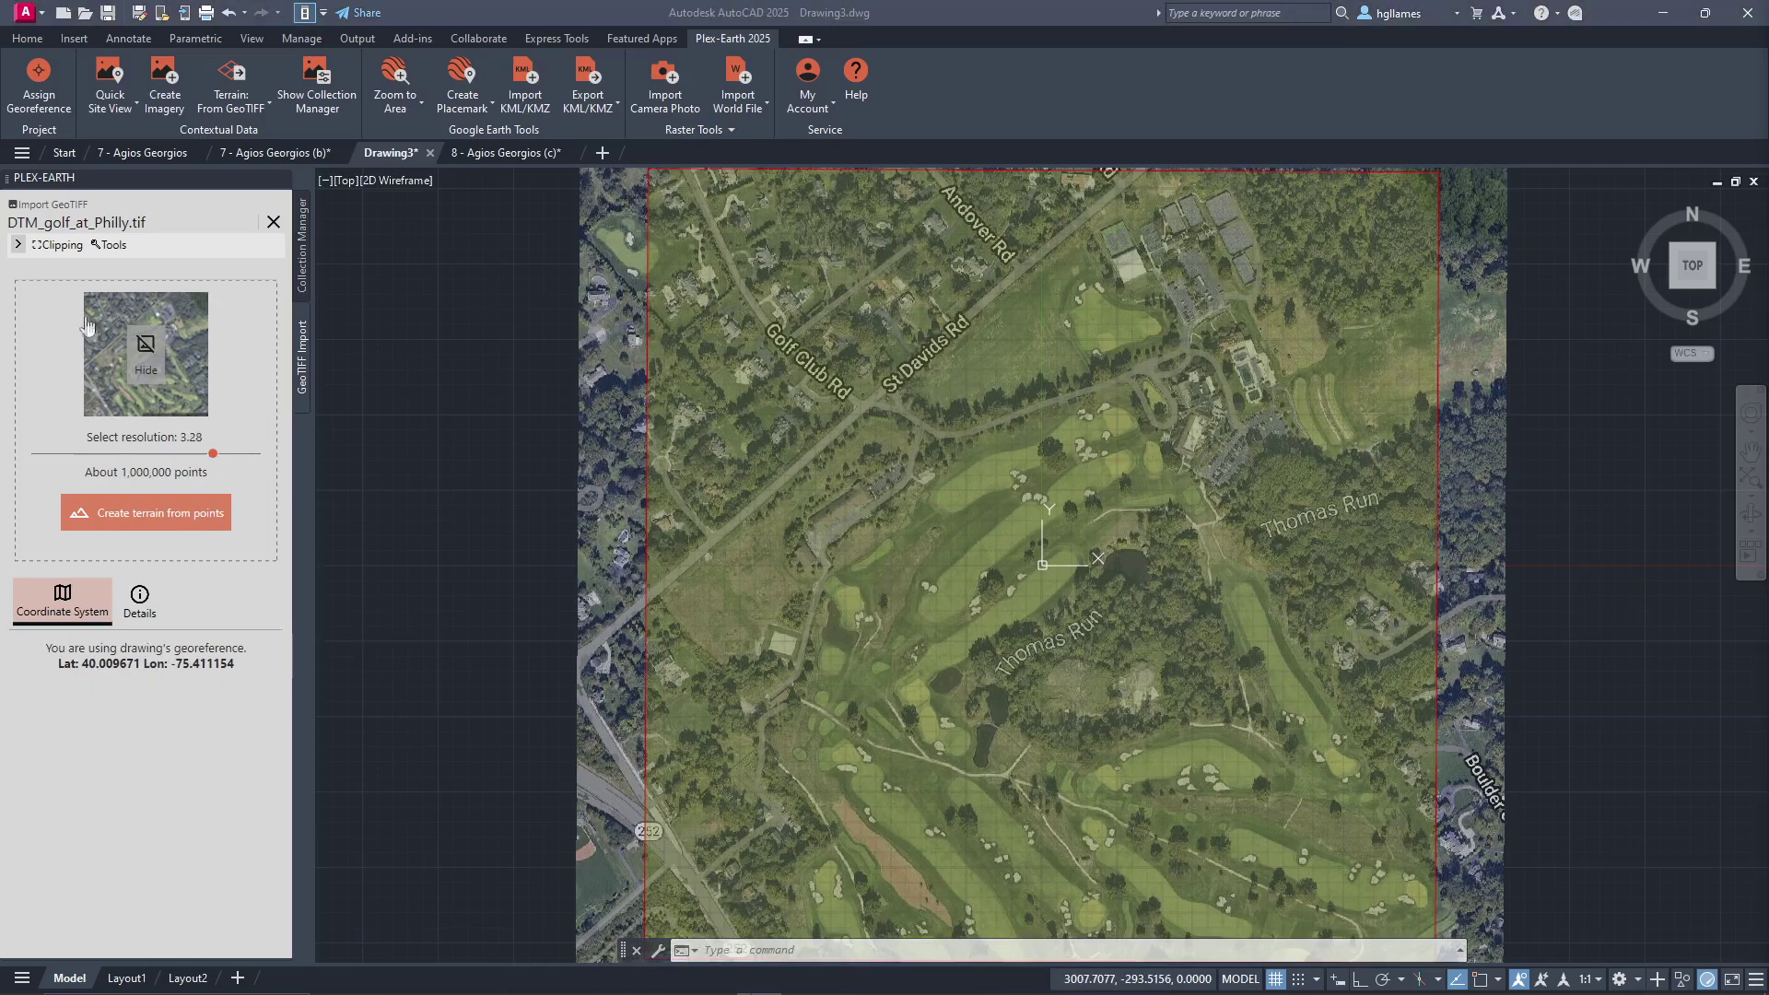
click(66, 246)
click(74, 288)
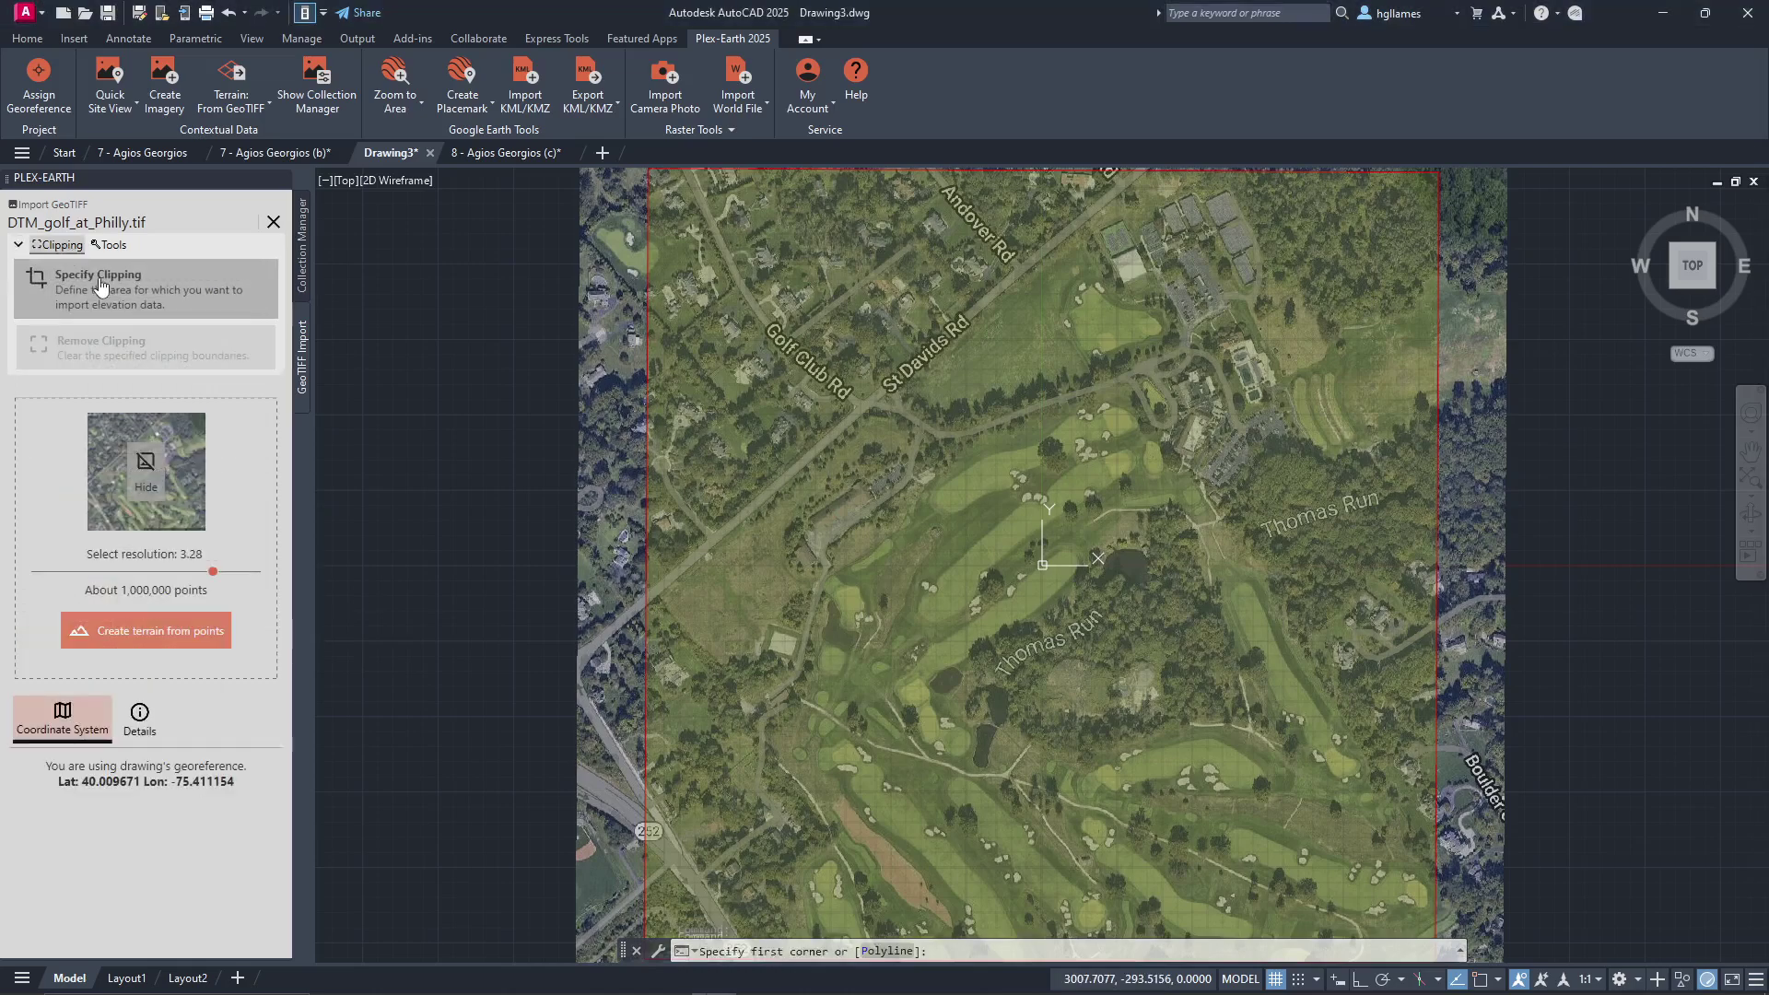
click(885, 420)
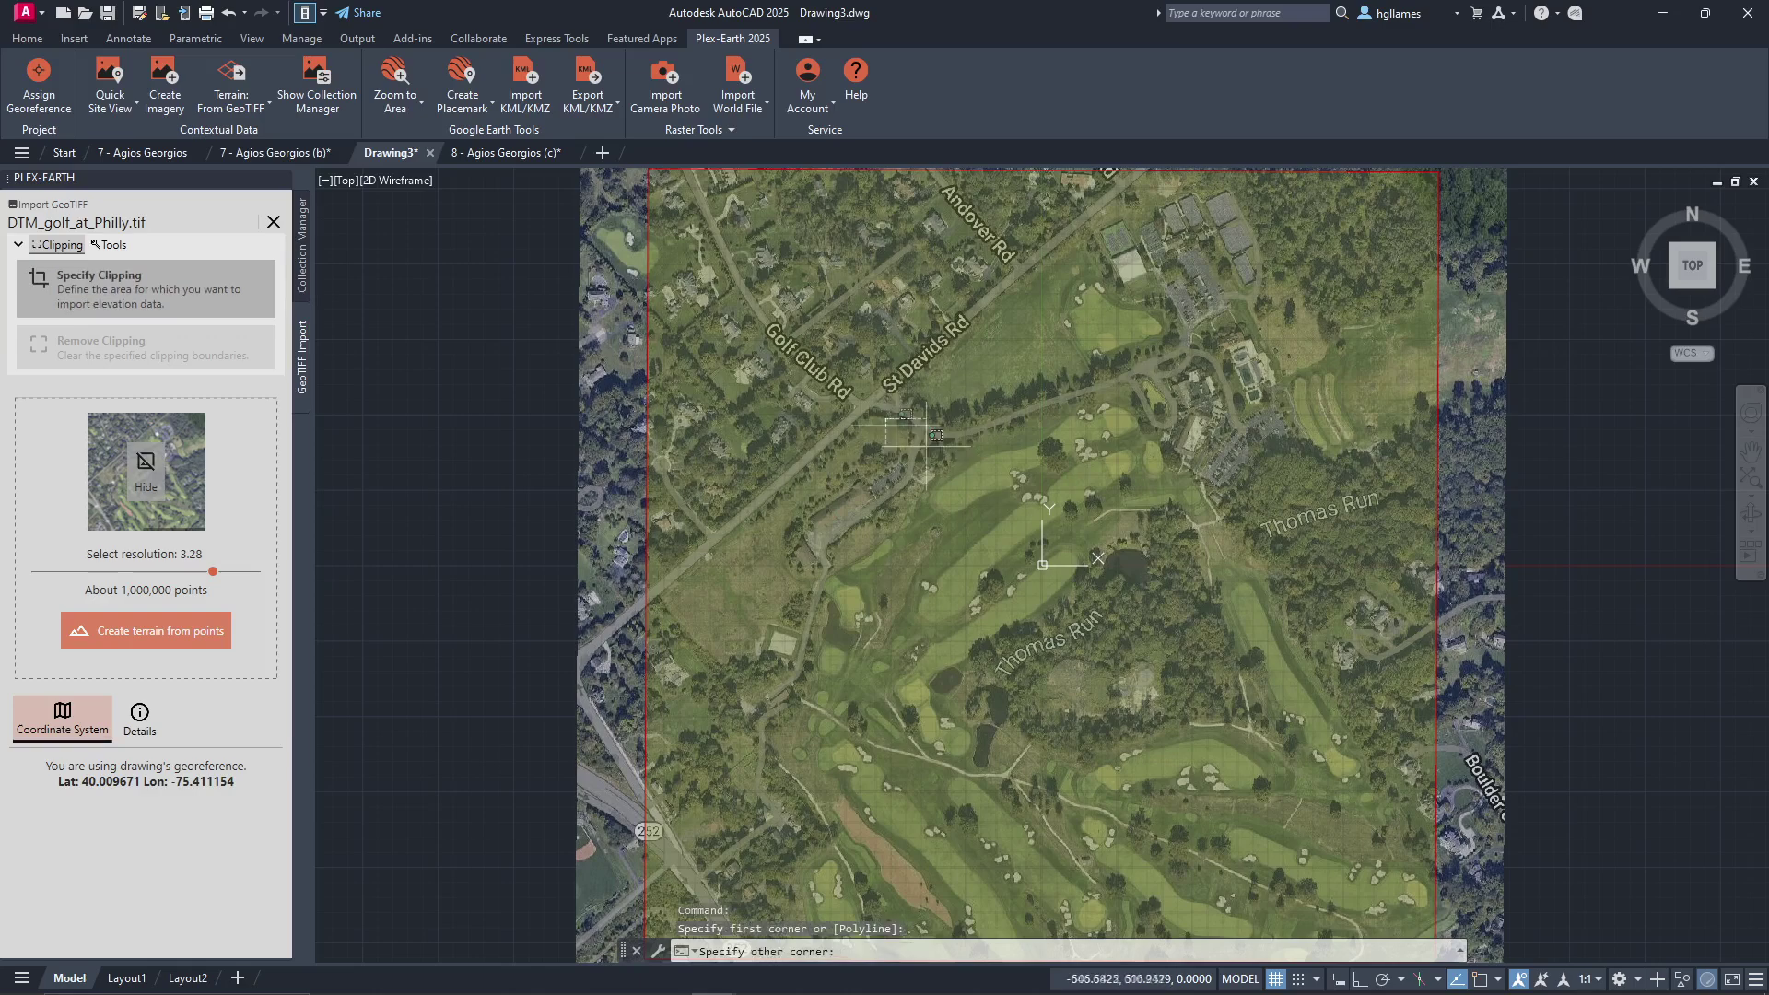
click(1228, 752)
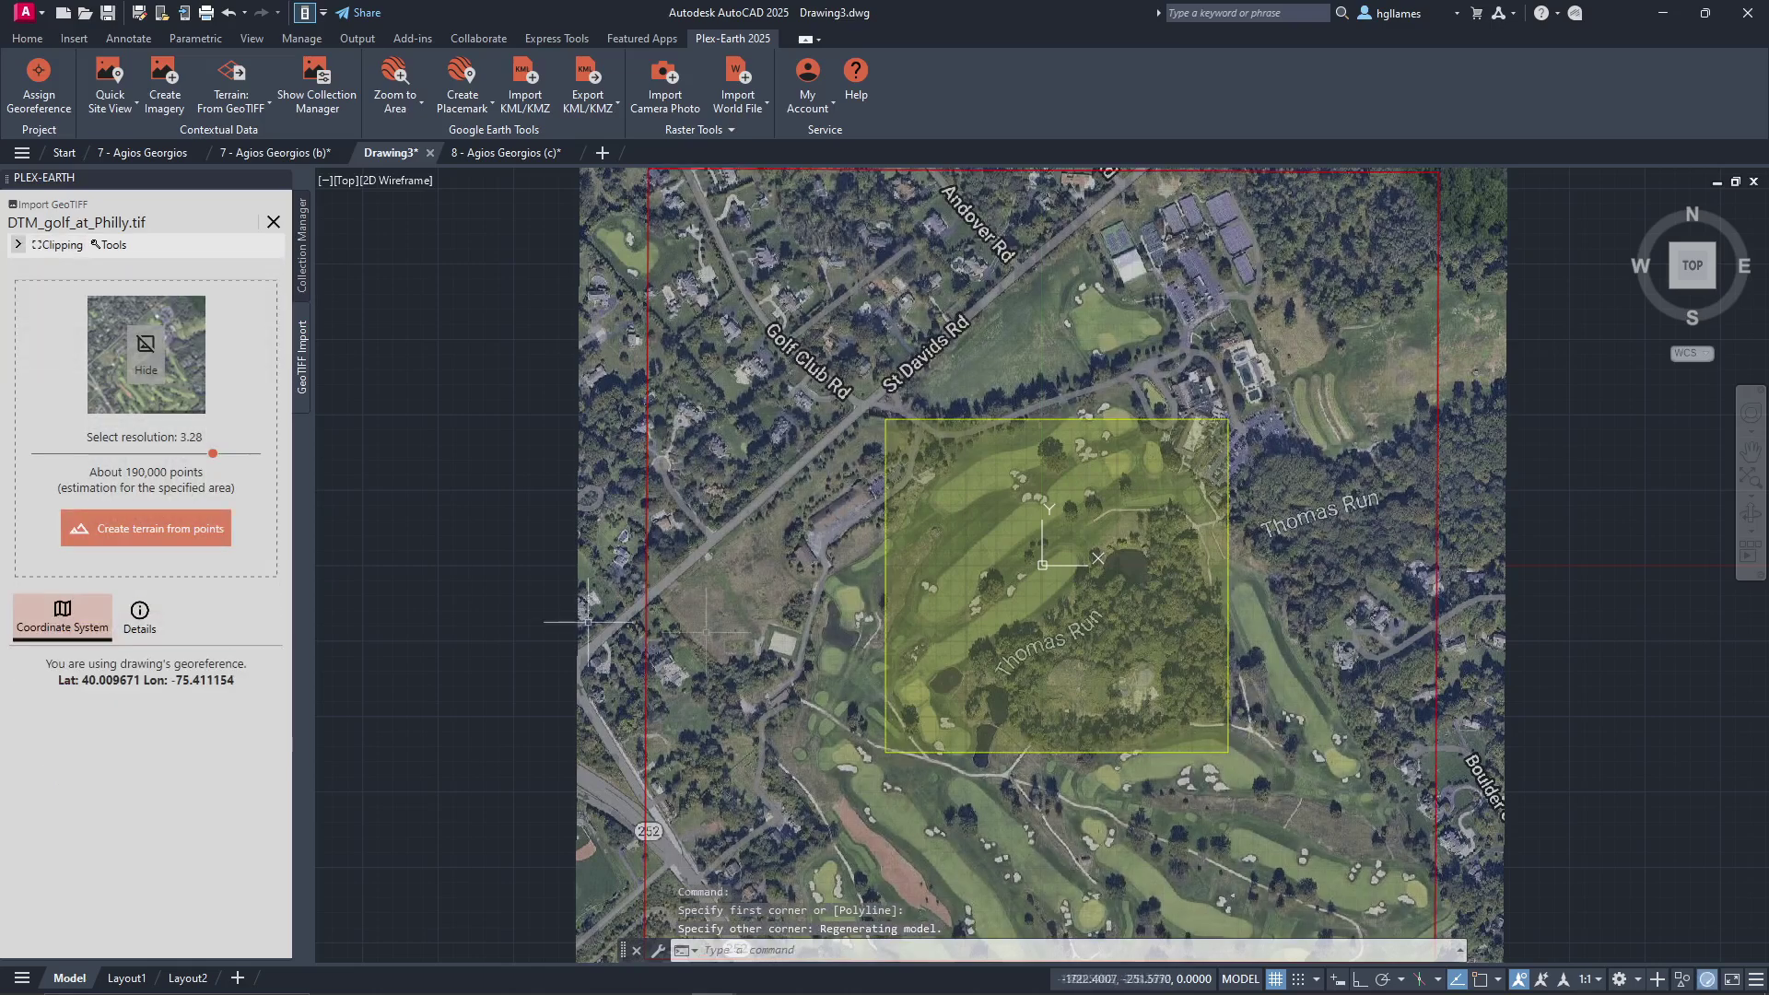
Step: Create the terrain from the clipped GeoTIFF points and view its contours up close
click(186, 533)
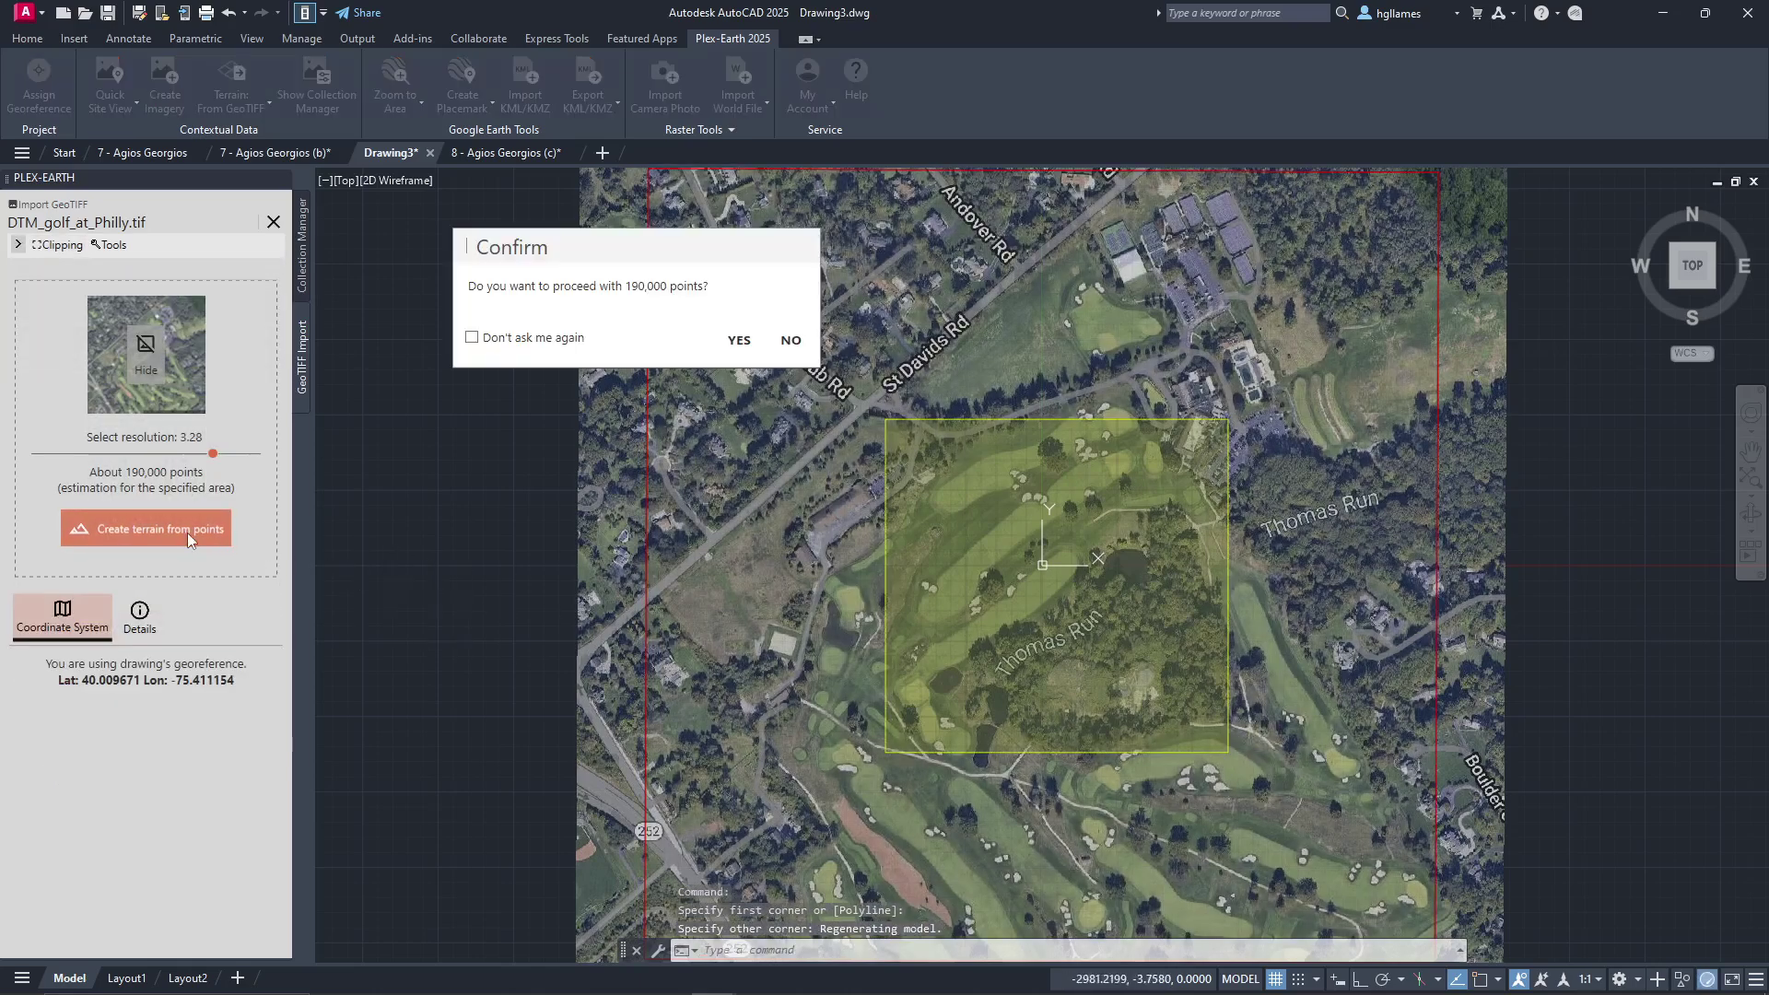
click(736, 343)
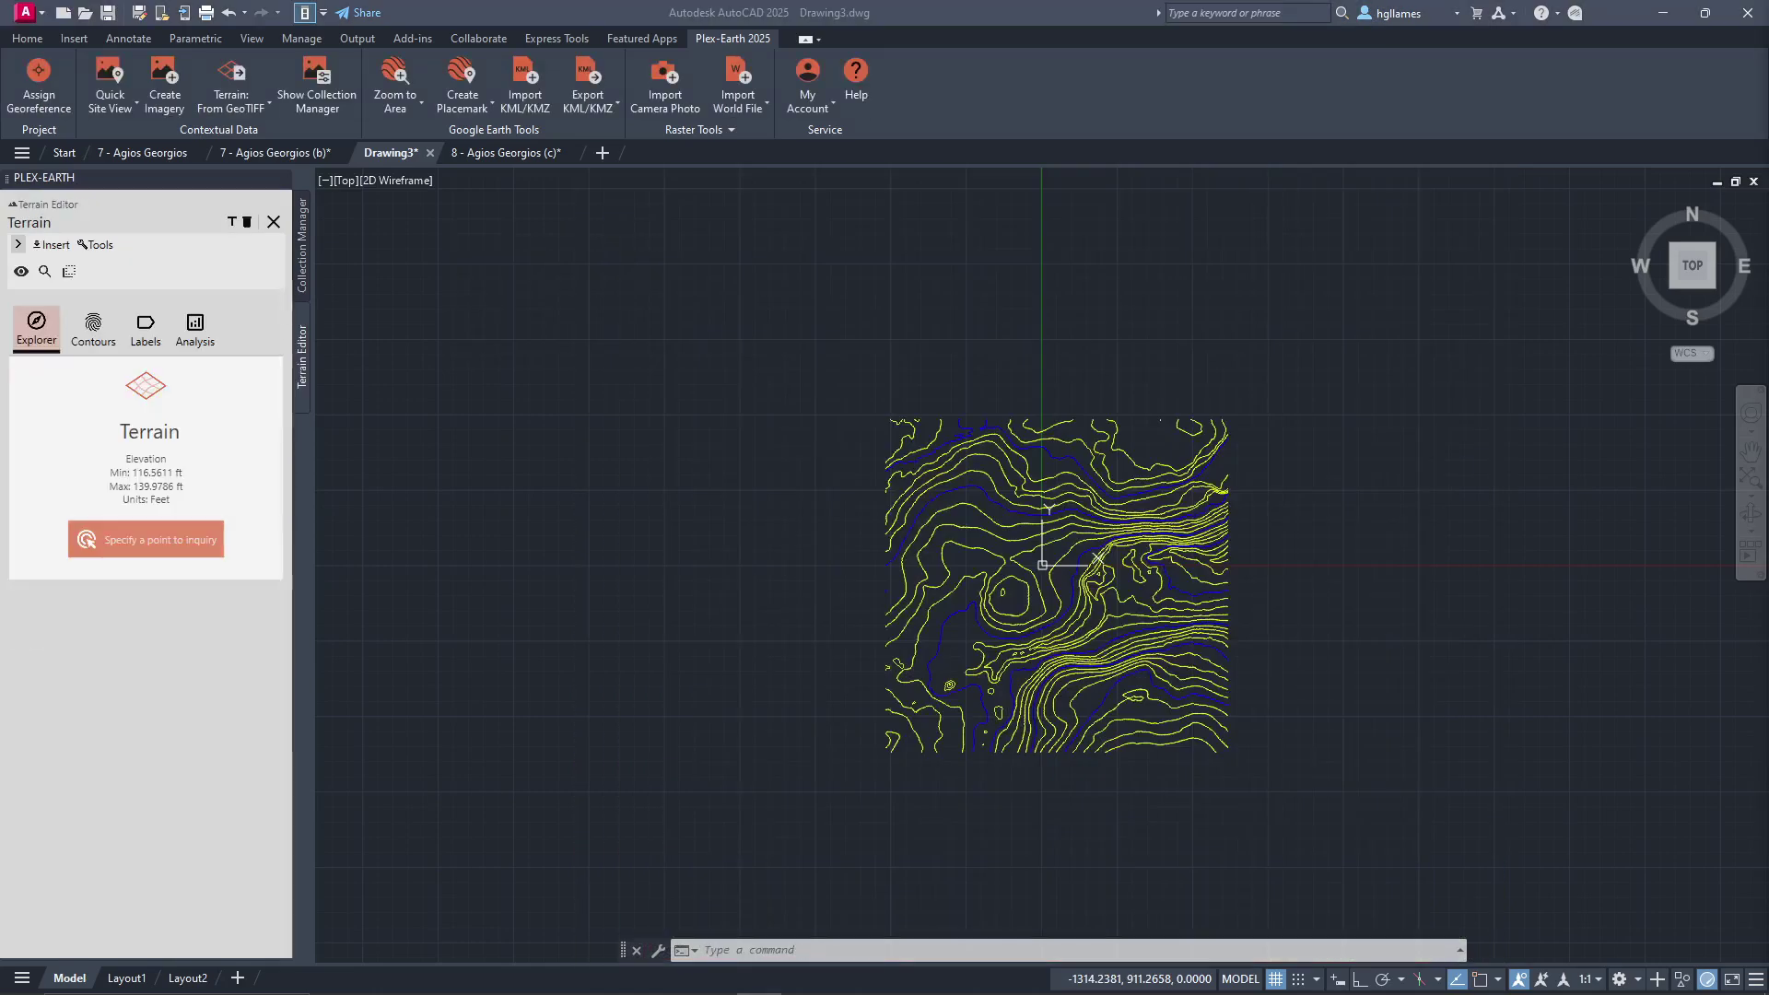
scroll(1126, 653, up, 2)
scroll(1125, 653, up, 2)
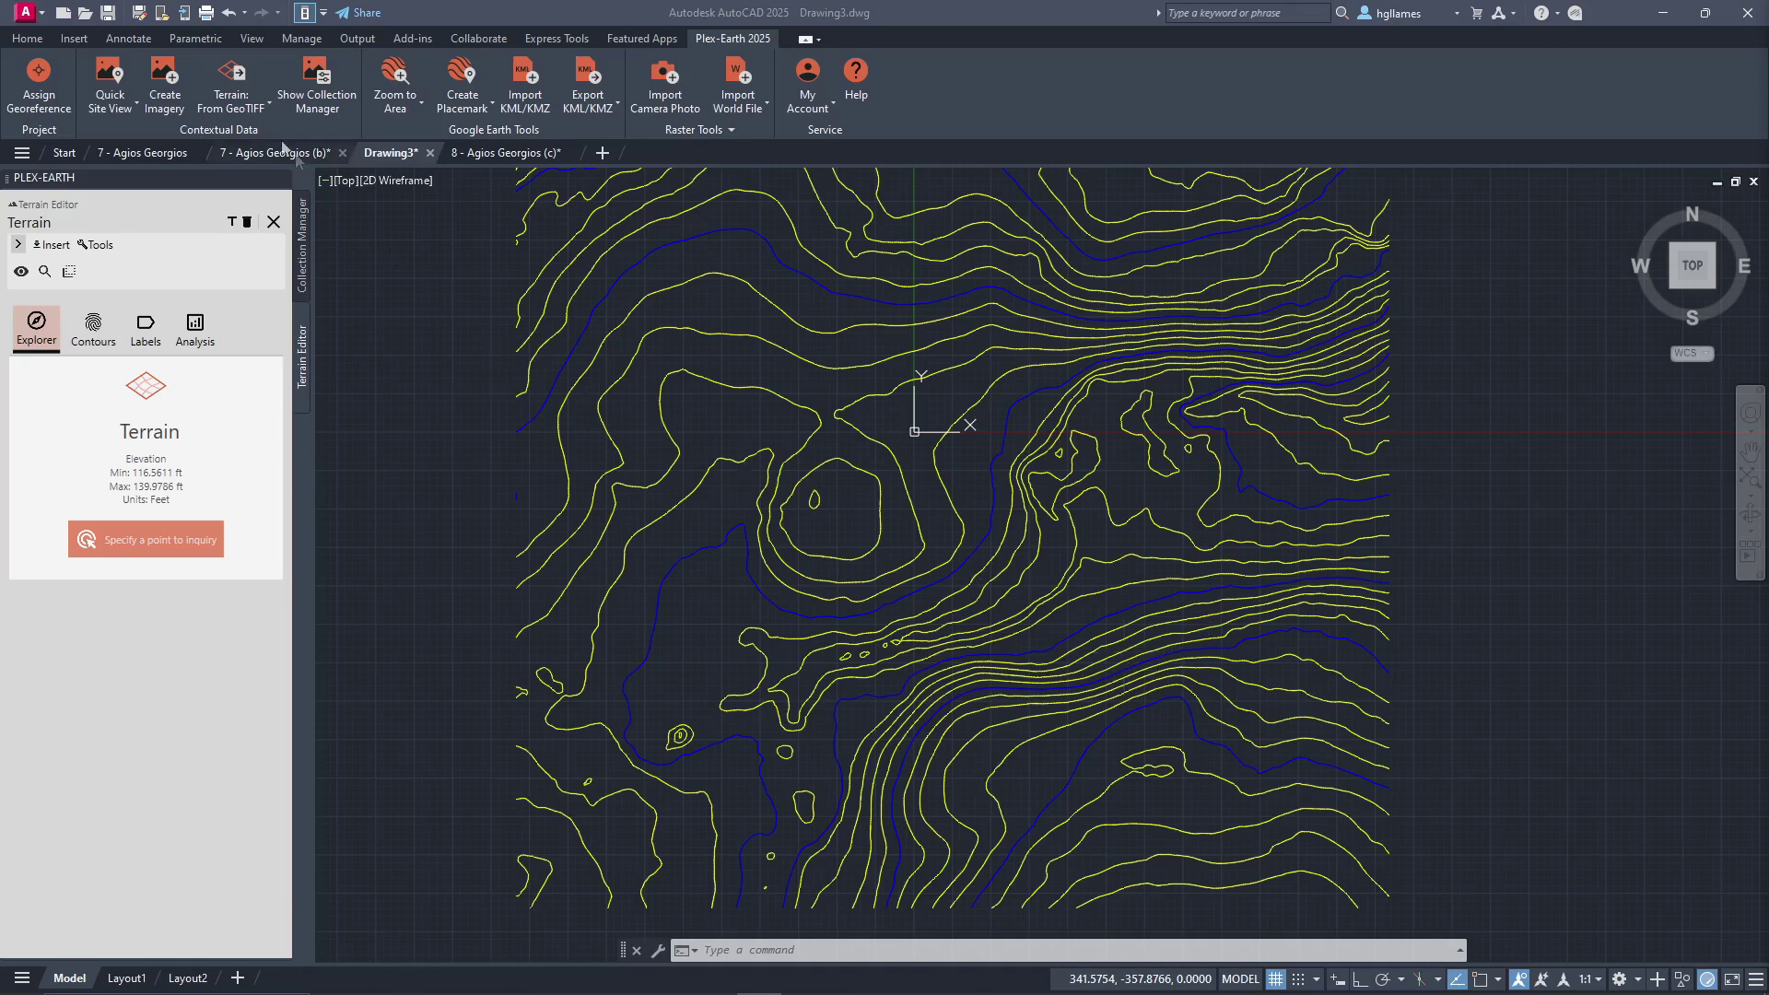
click(250, 111)
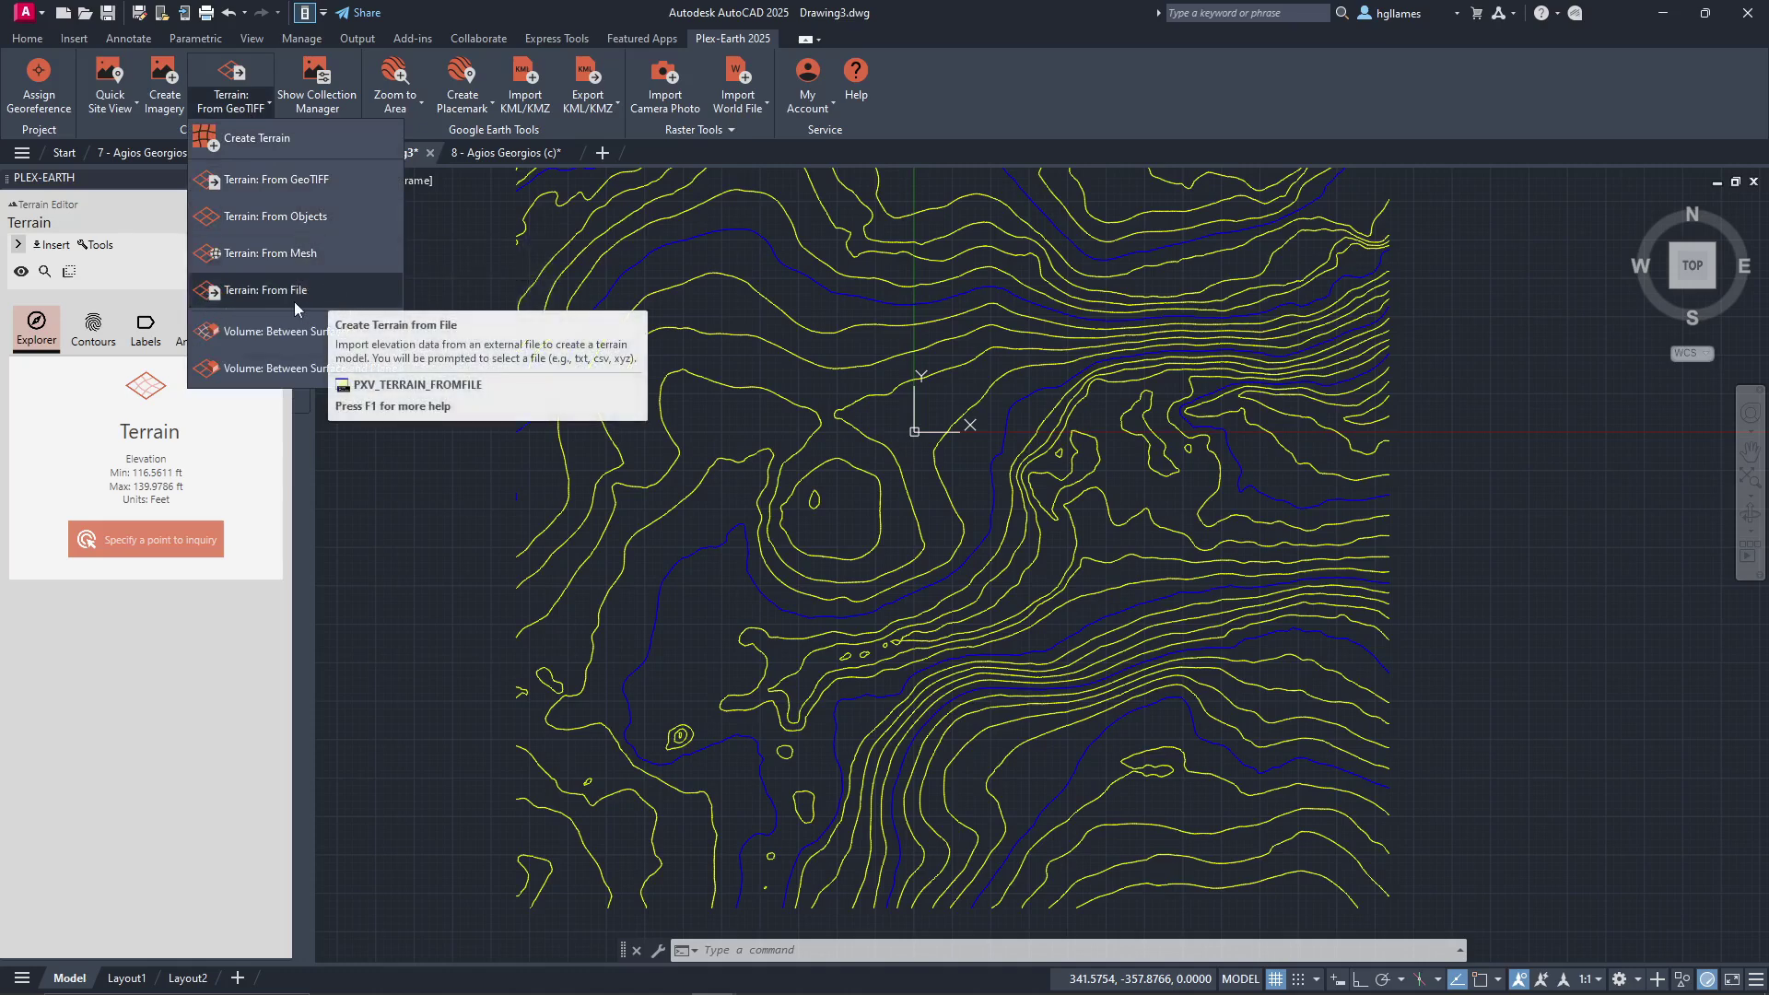
click(396, 127)
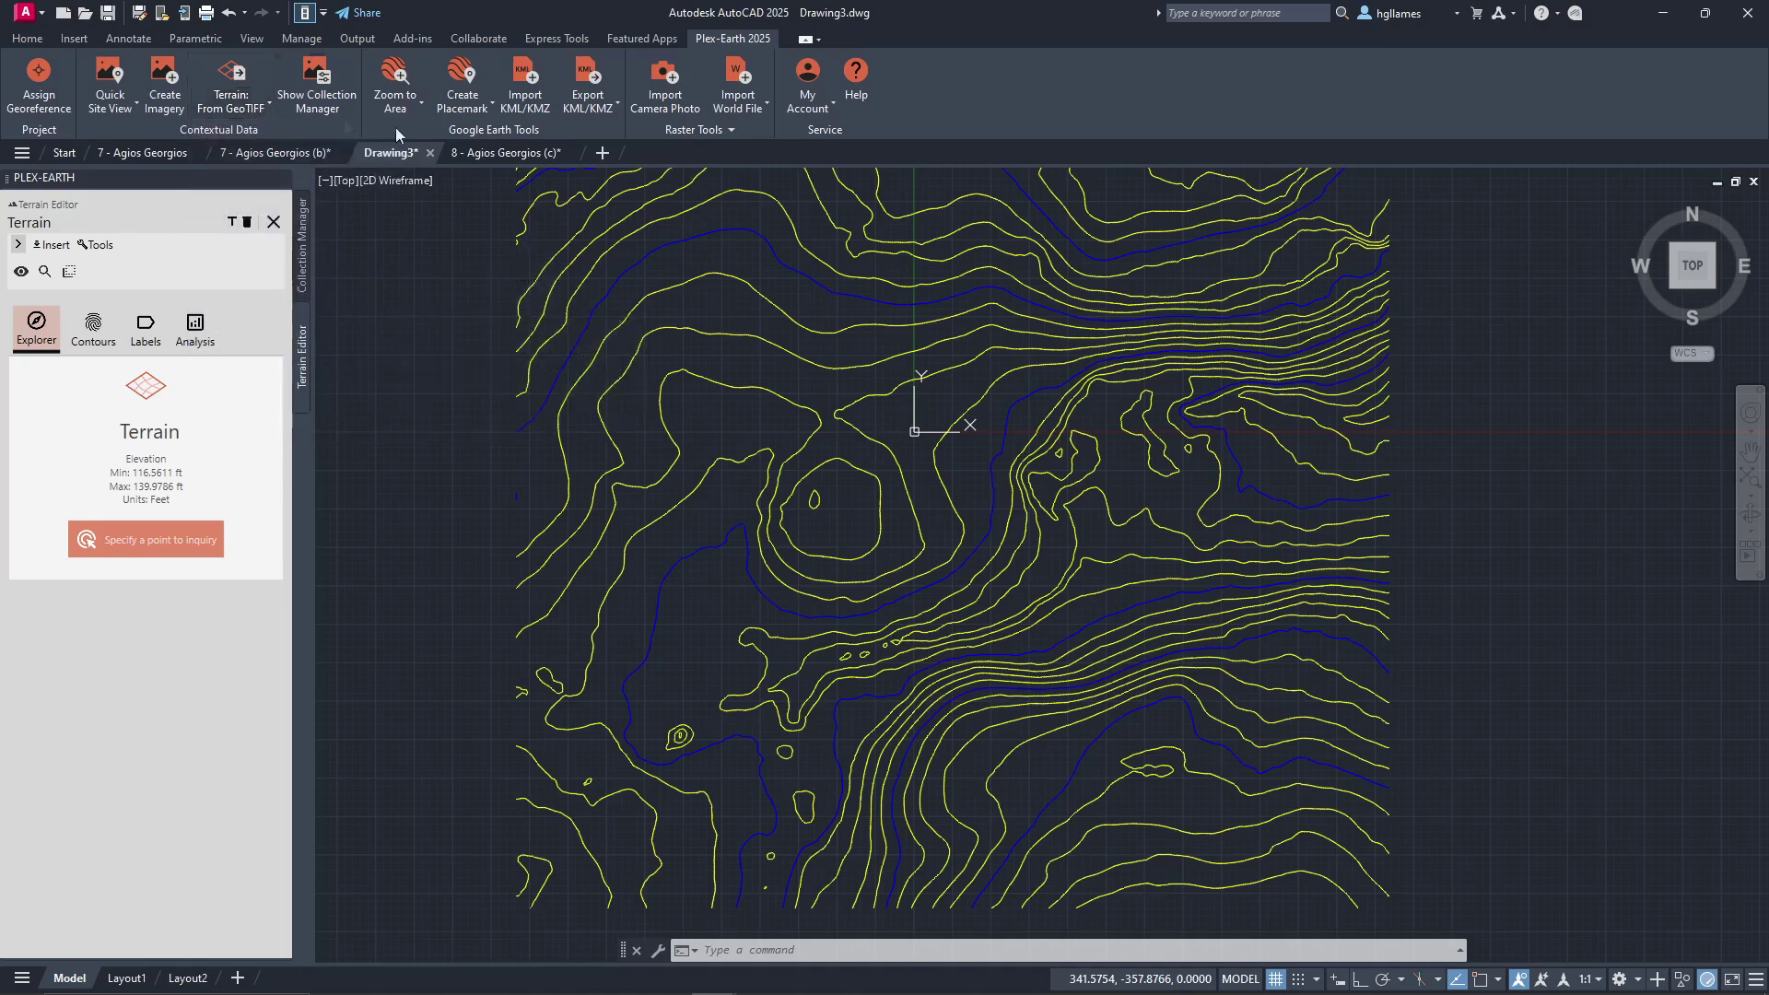
Step: Switch to the 8 - Agios Georgios (c) drawing and inspect its red and blue volume blocks in 3D from several sides
click(490, 153)
click(243, 108)
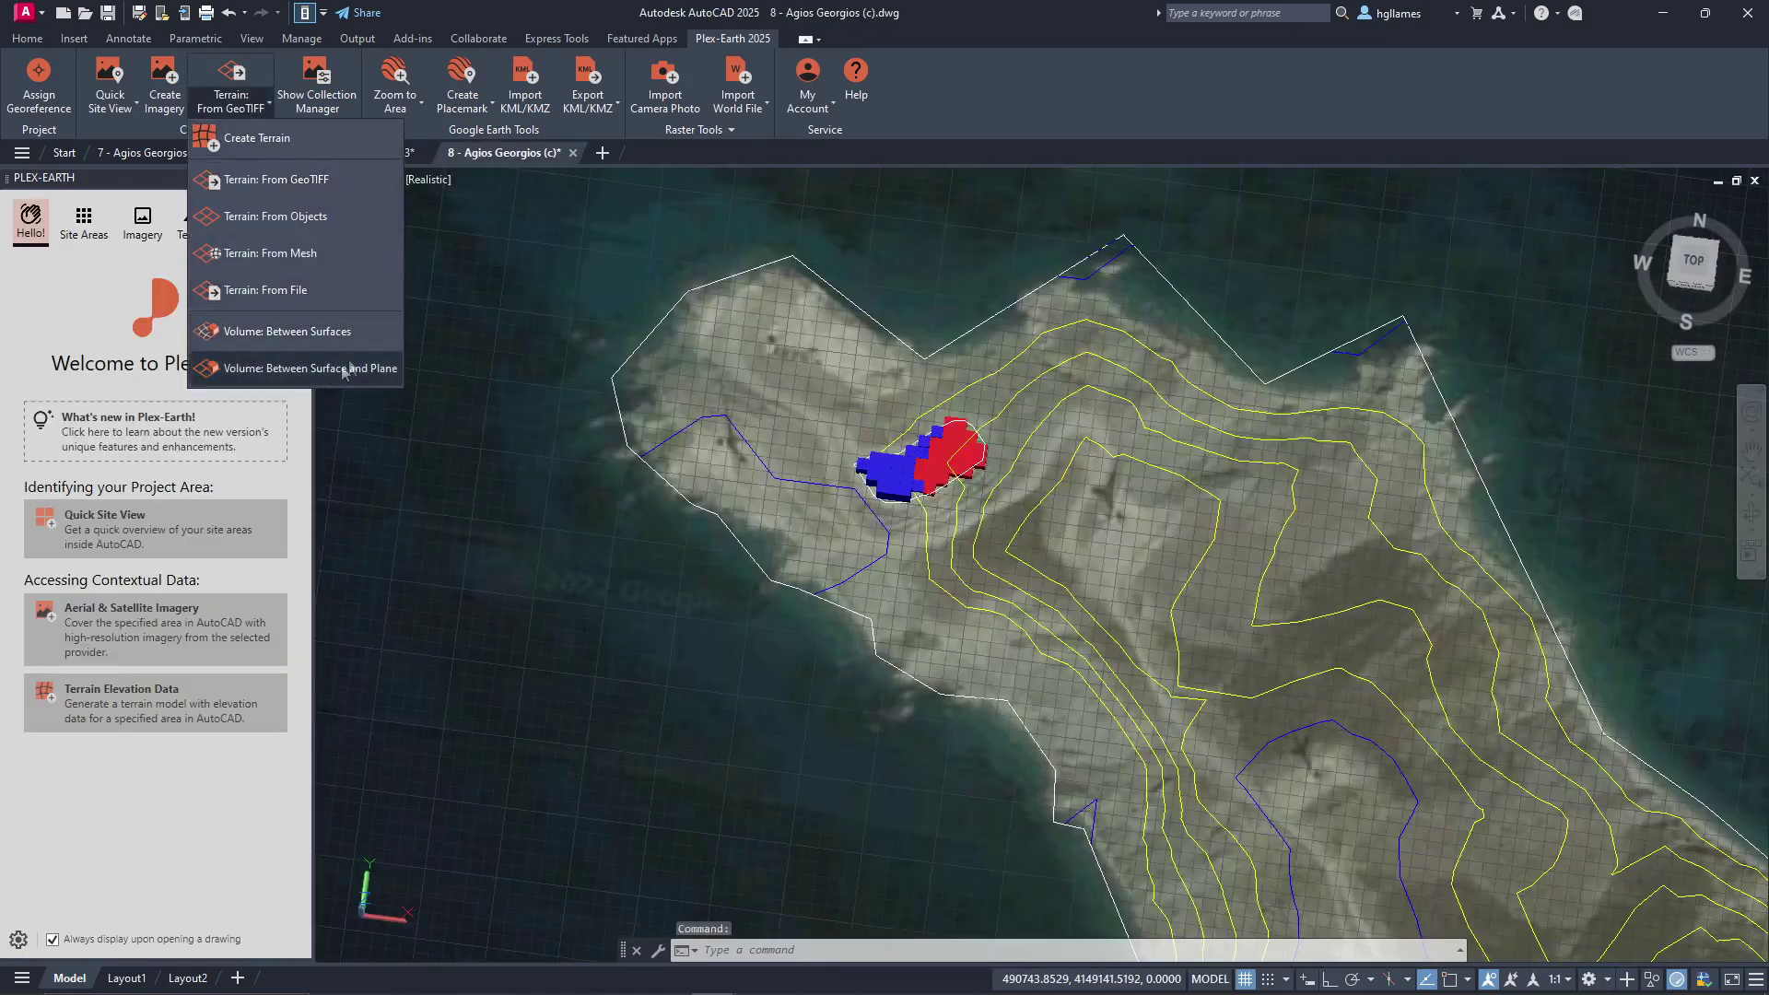
click(239, 111)
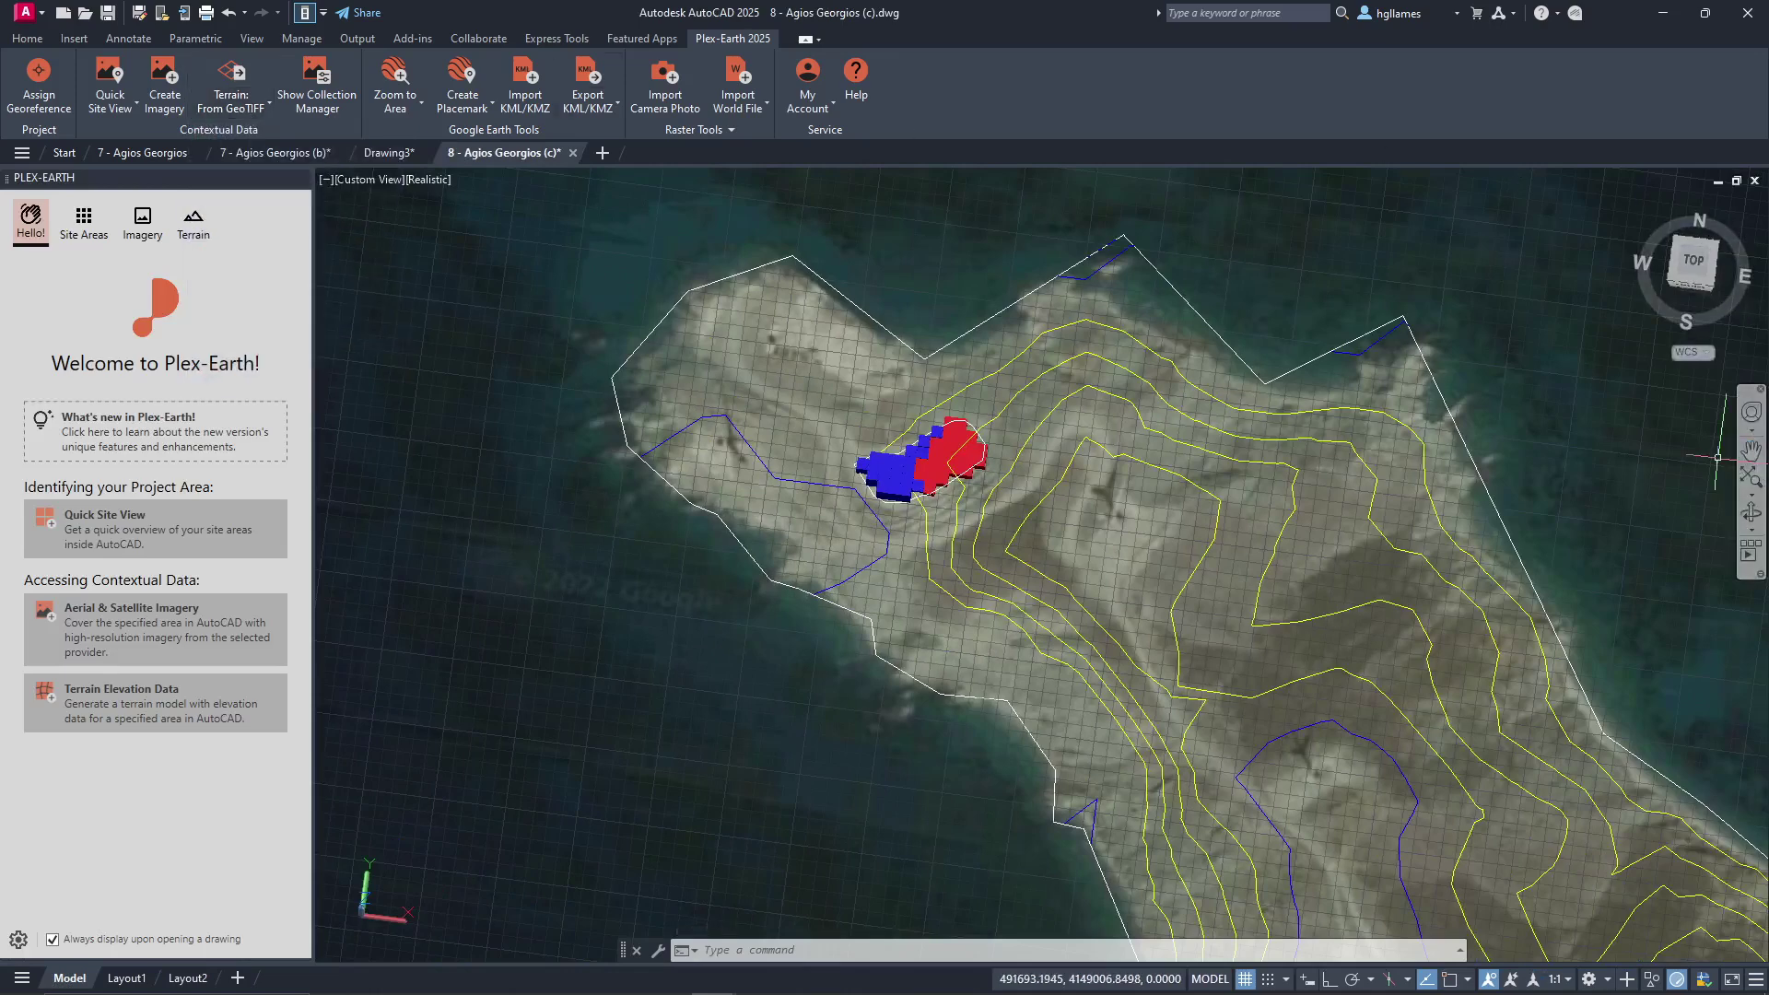
click(1752, 514)
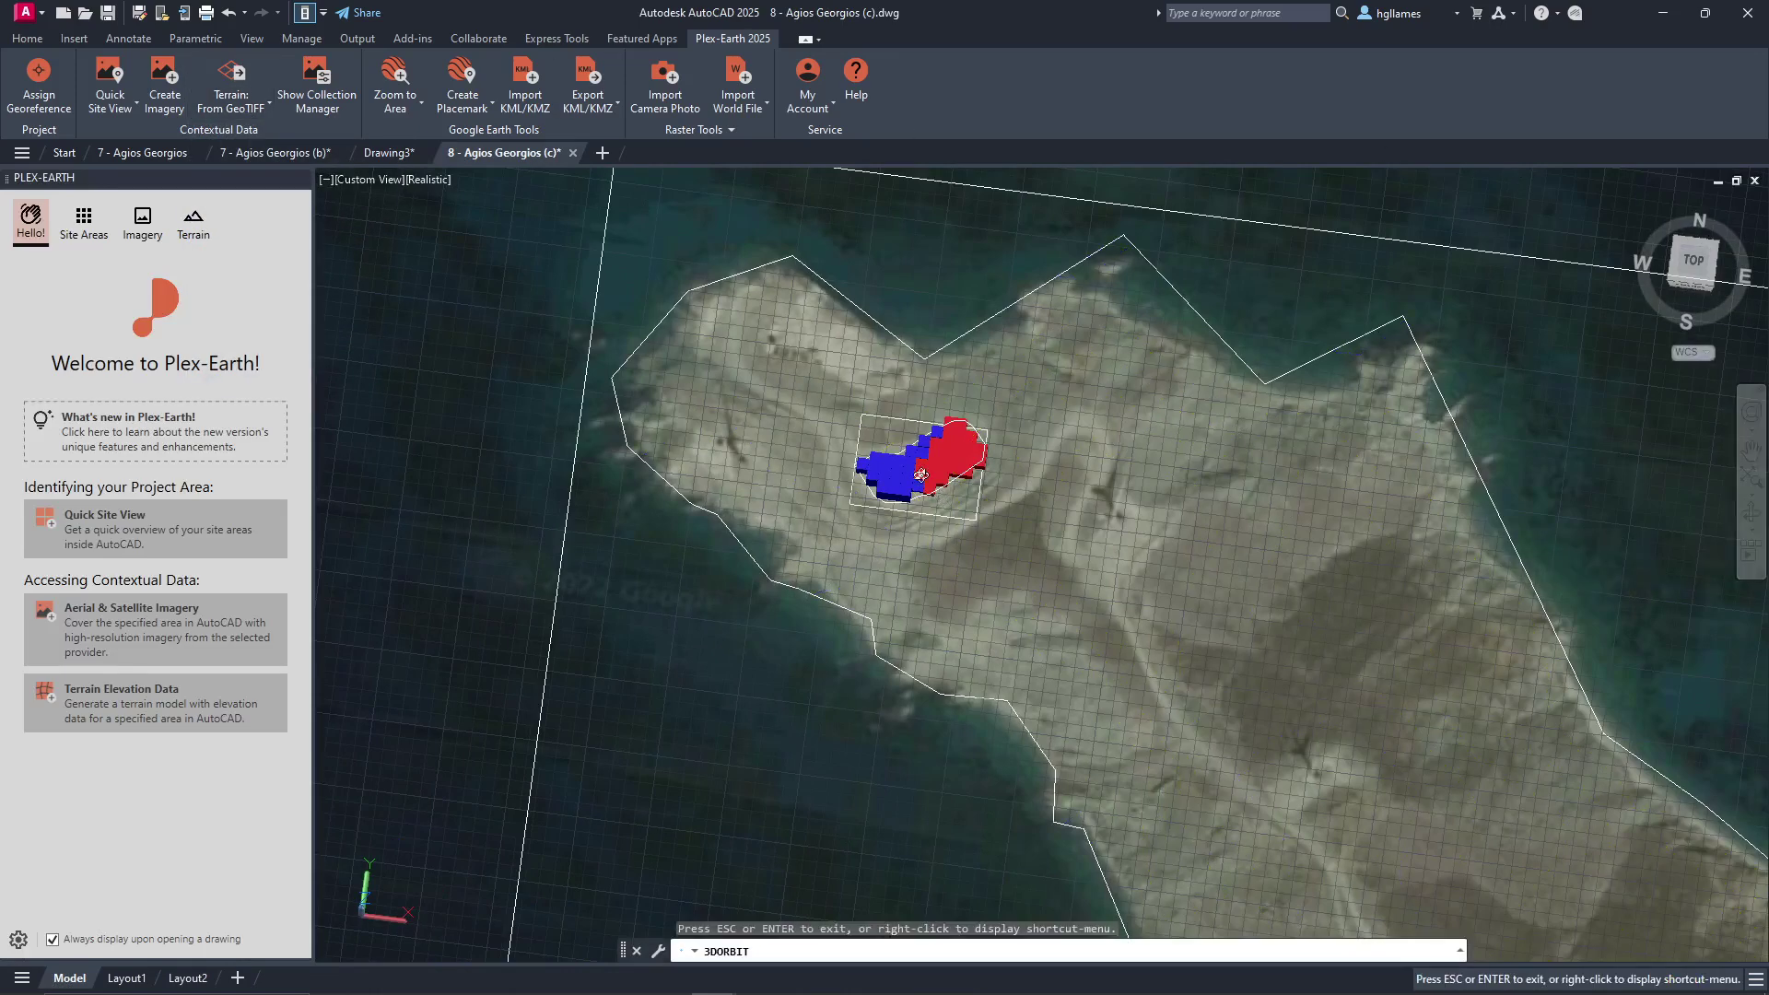
scroll(921, 476, up, 5)
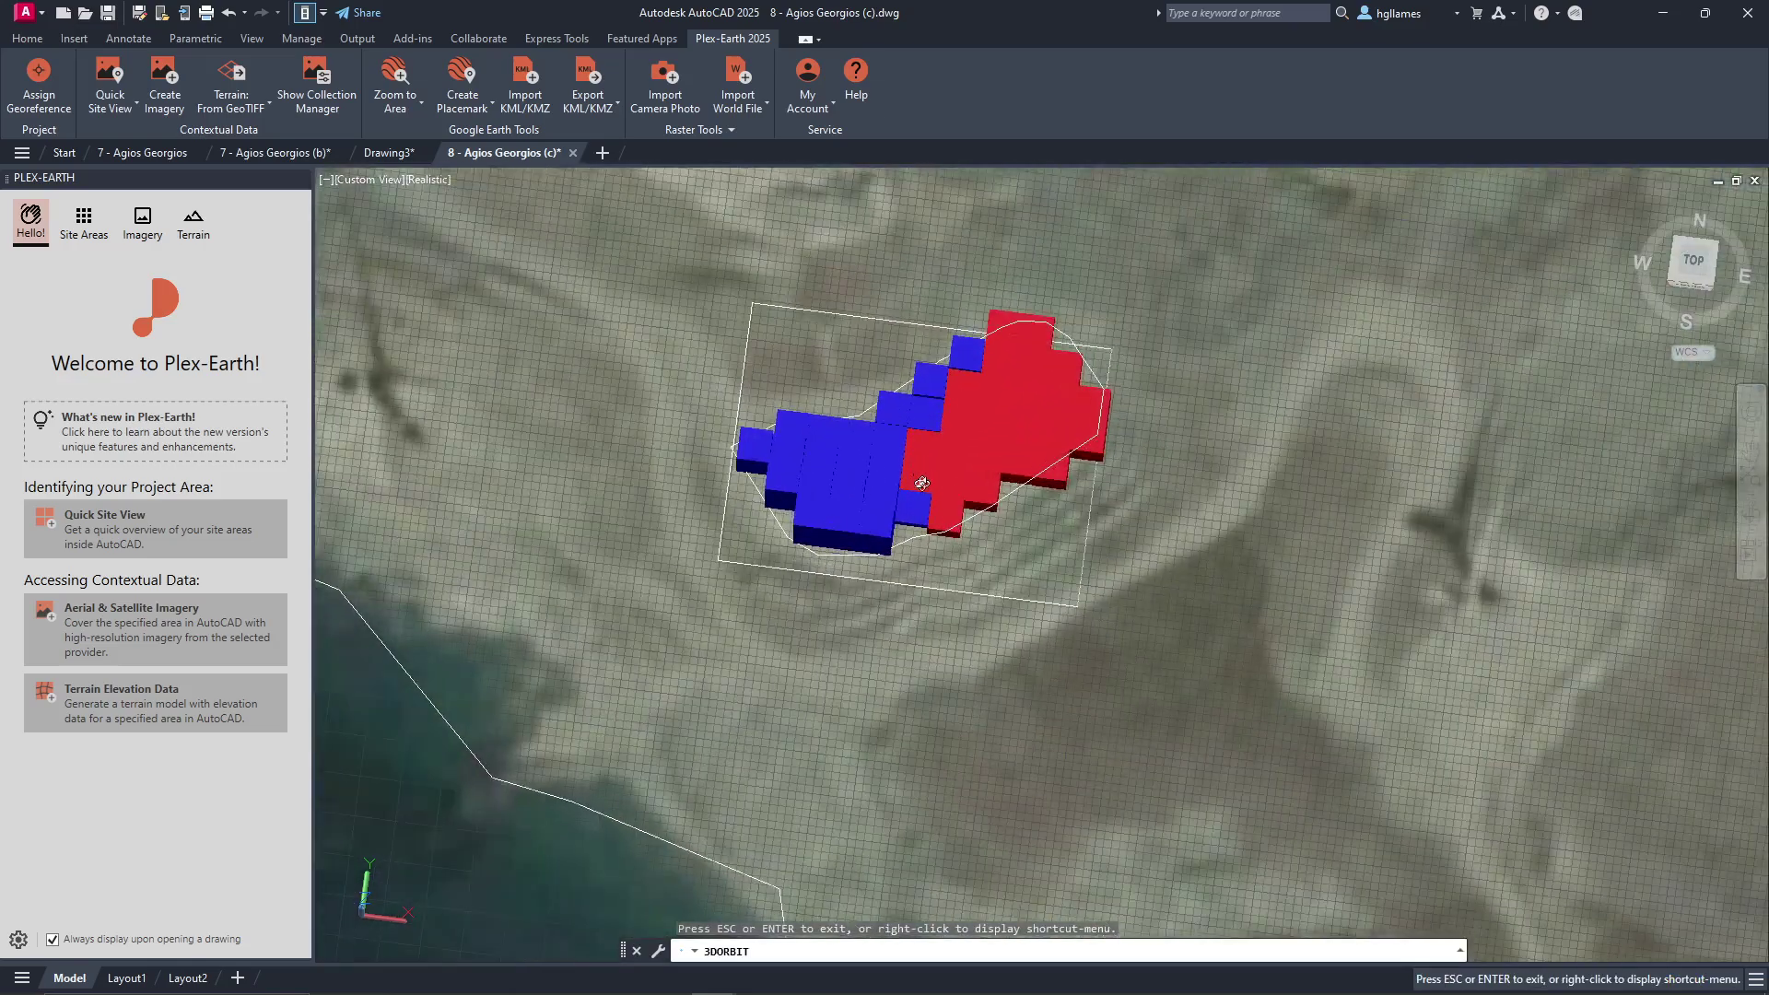
drag(934, 514, 940, 356)
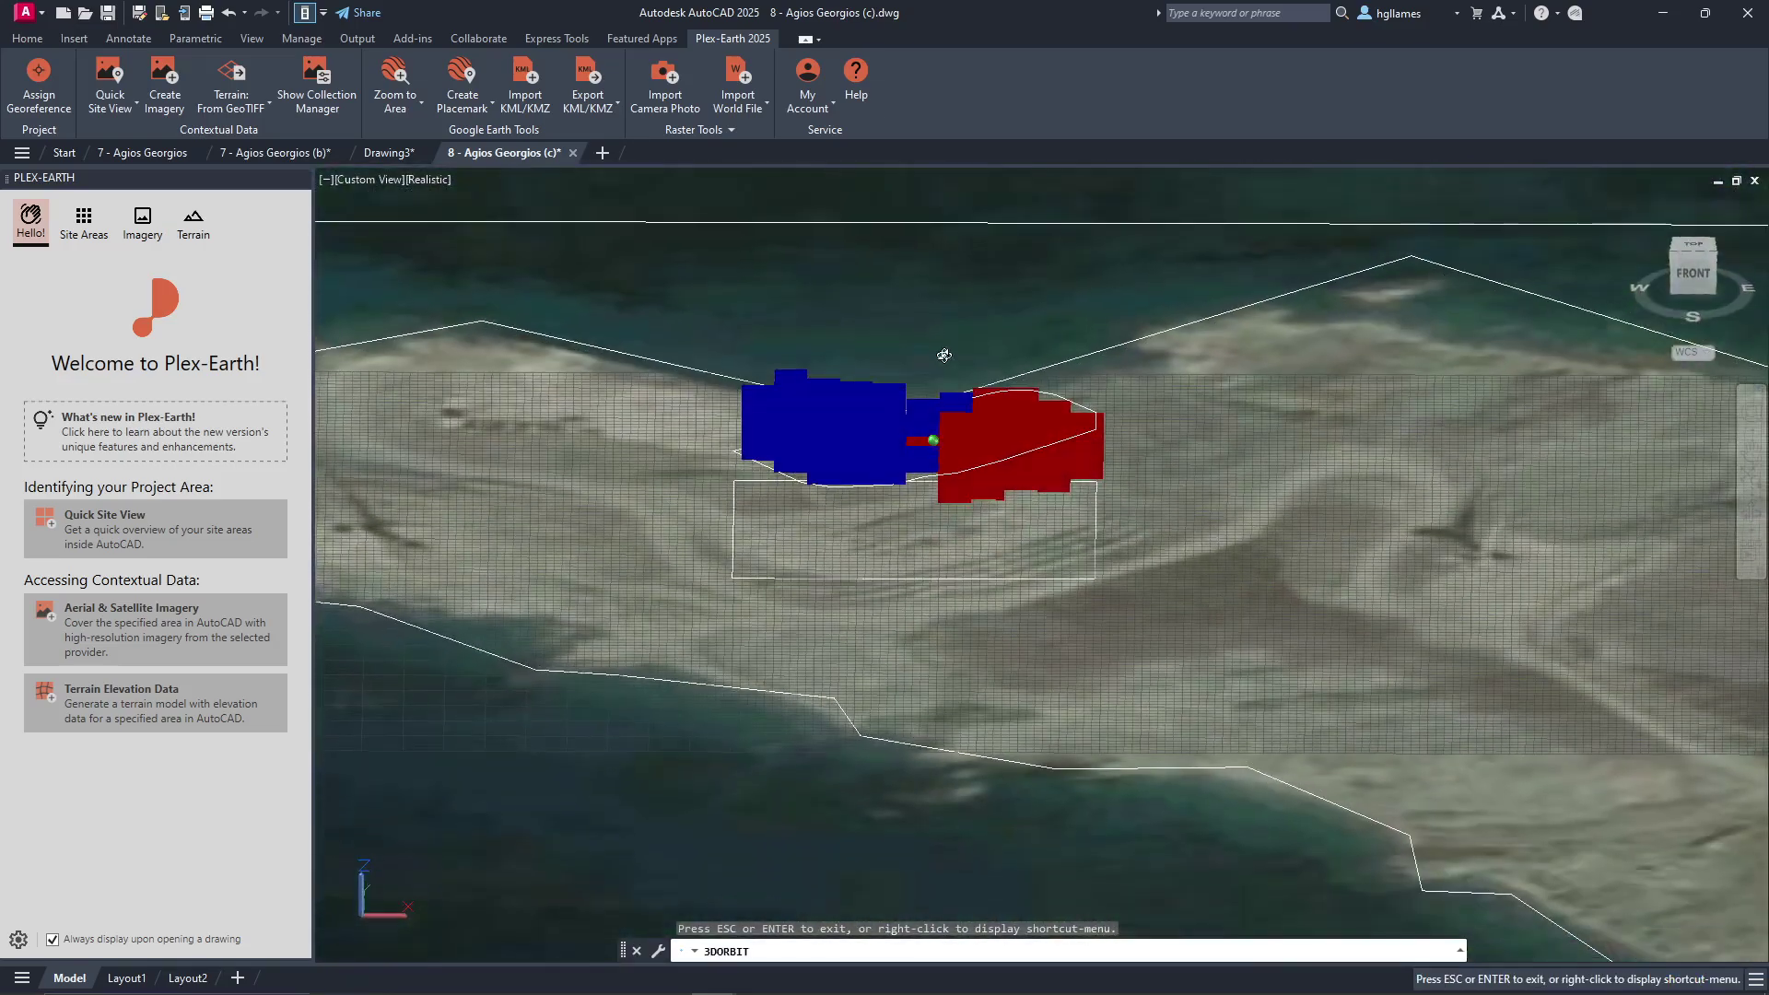
drag(1176, 457, 377, 453)
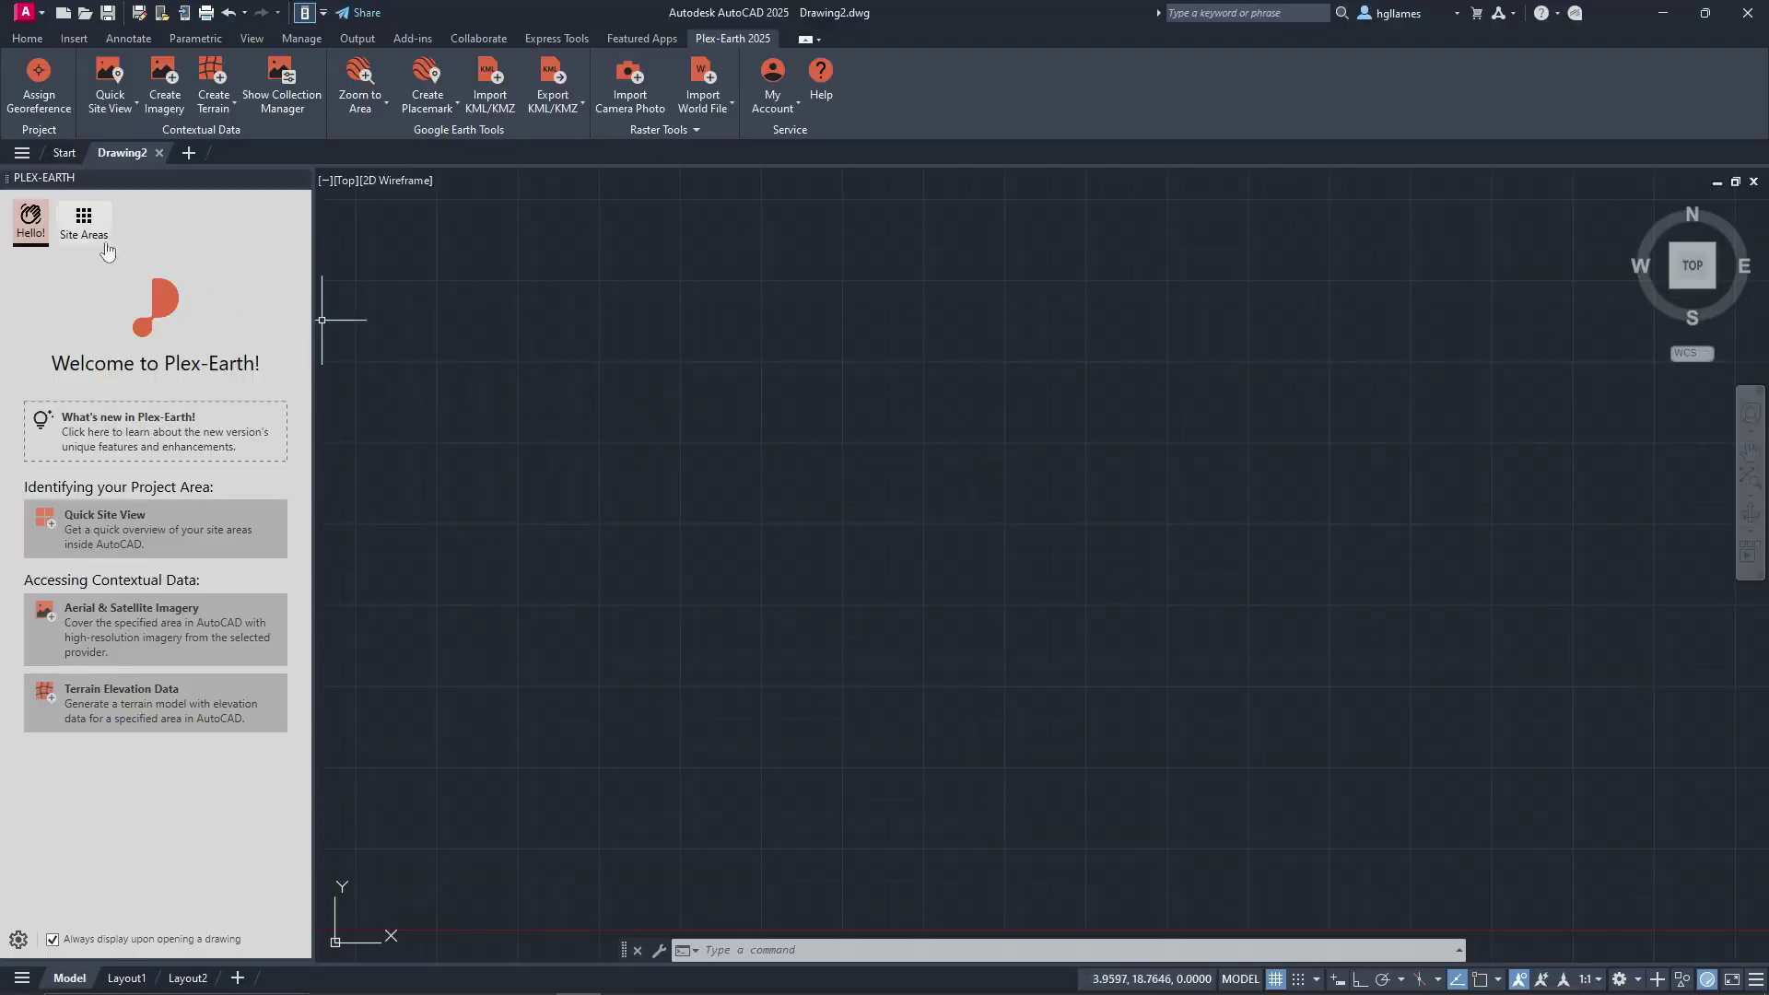
Step: Show the site areas of Drawing2, switch to Google Earth Pro and copy the placemark at the road junction
click(90, 238)
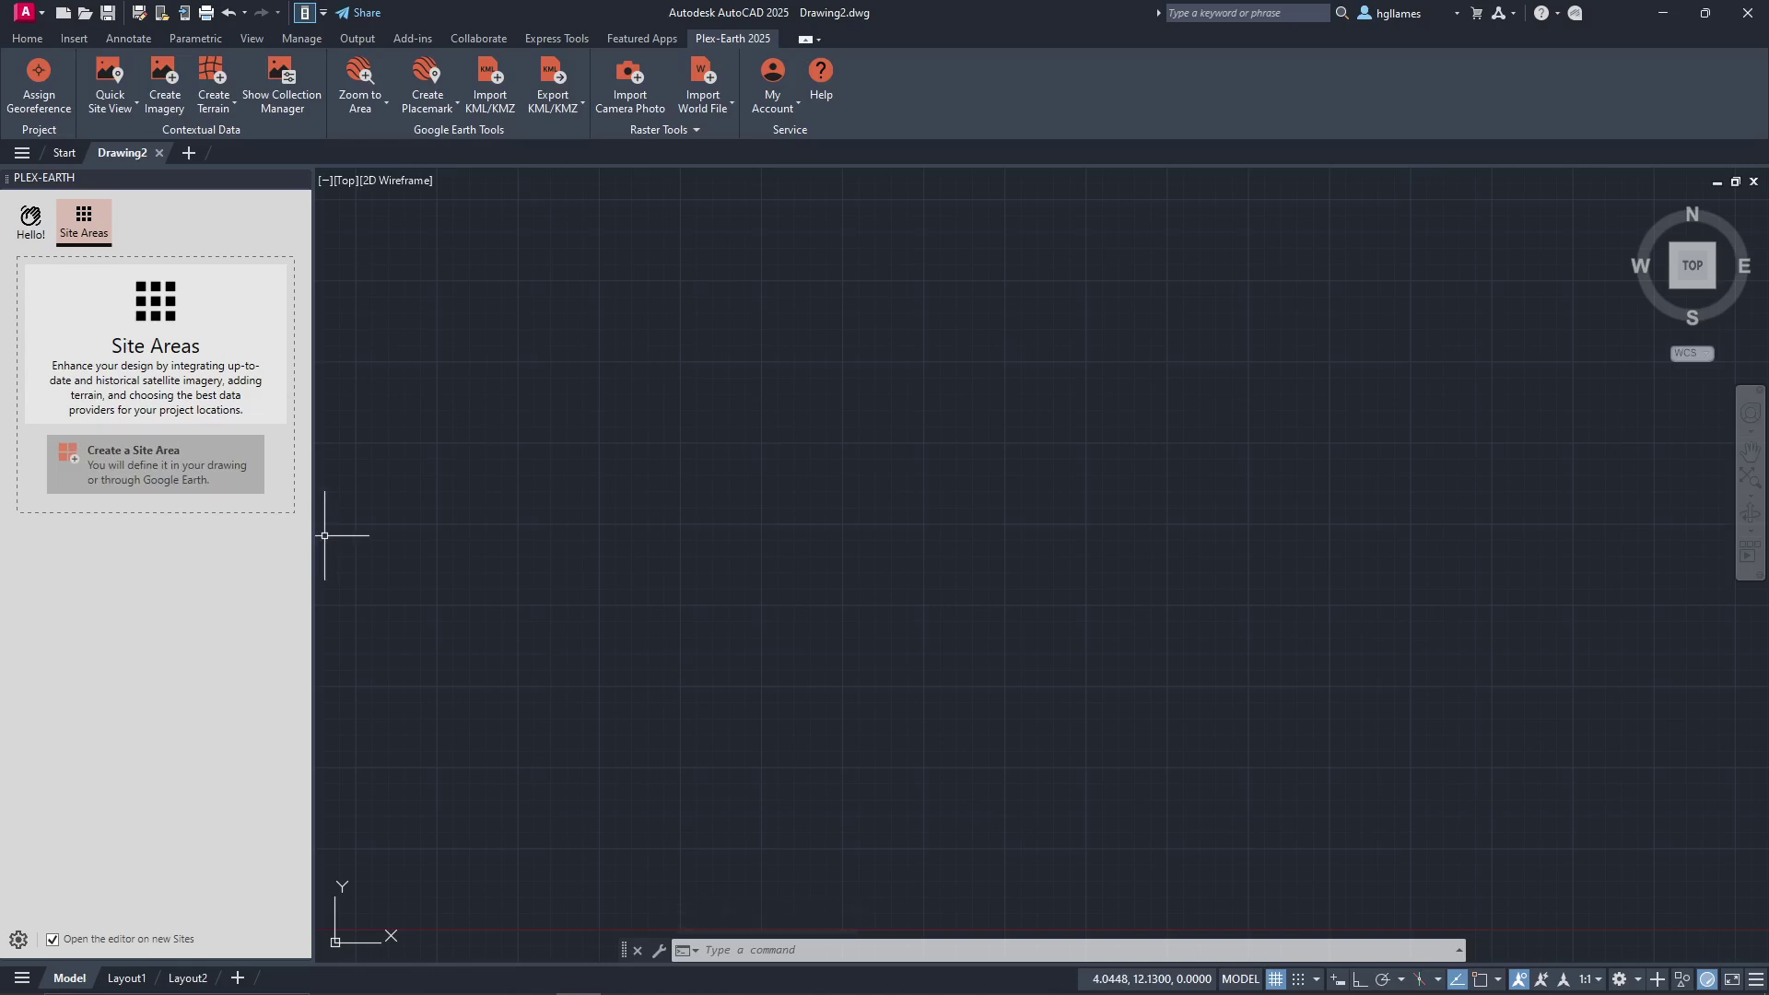
key(alt+Tab)
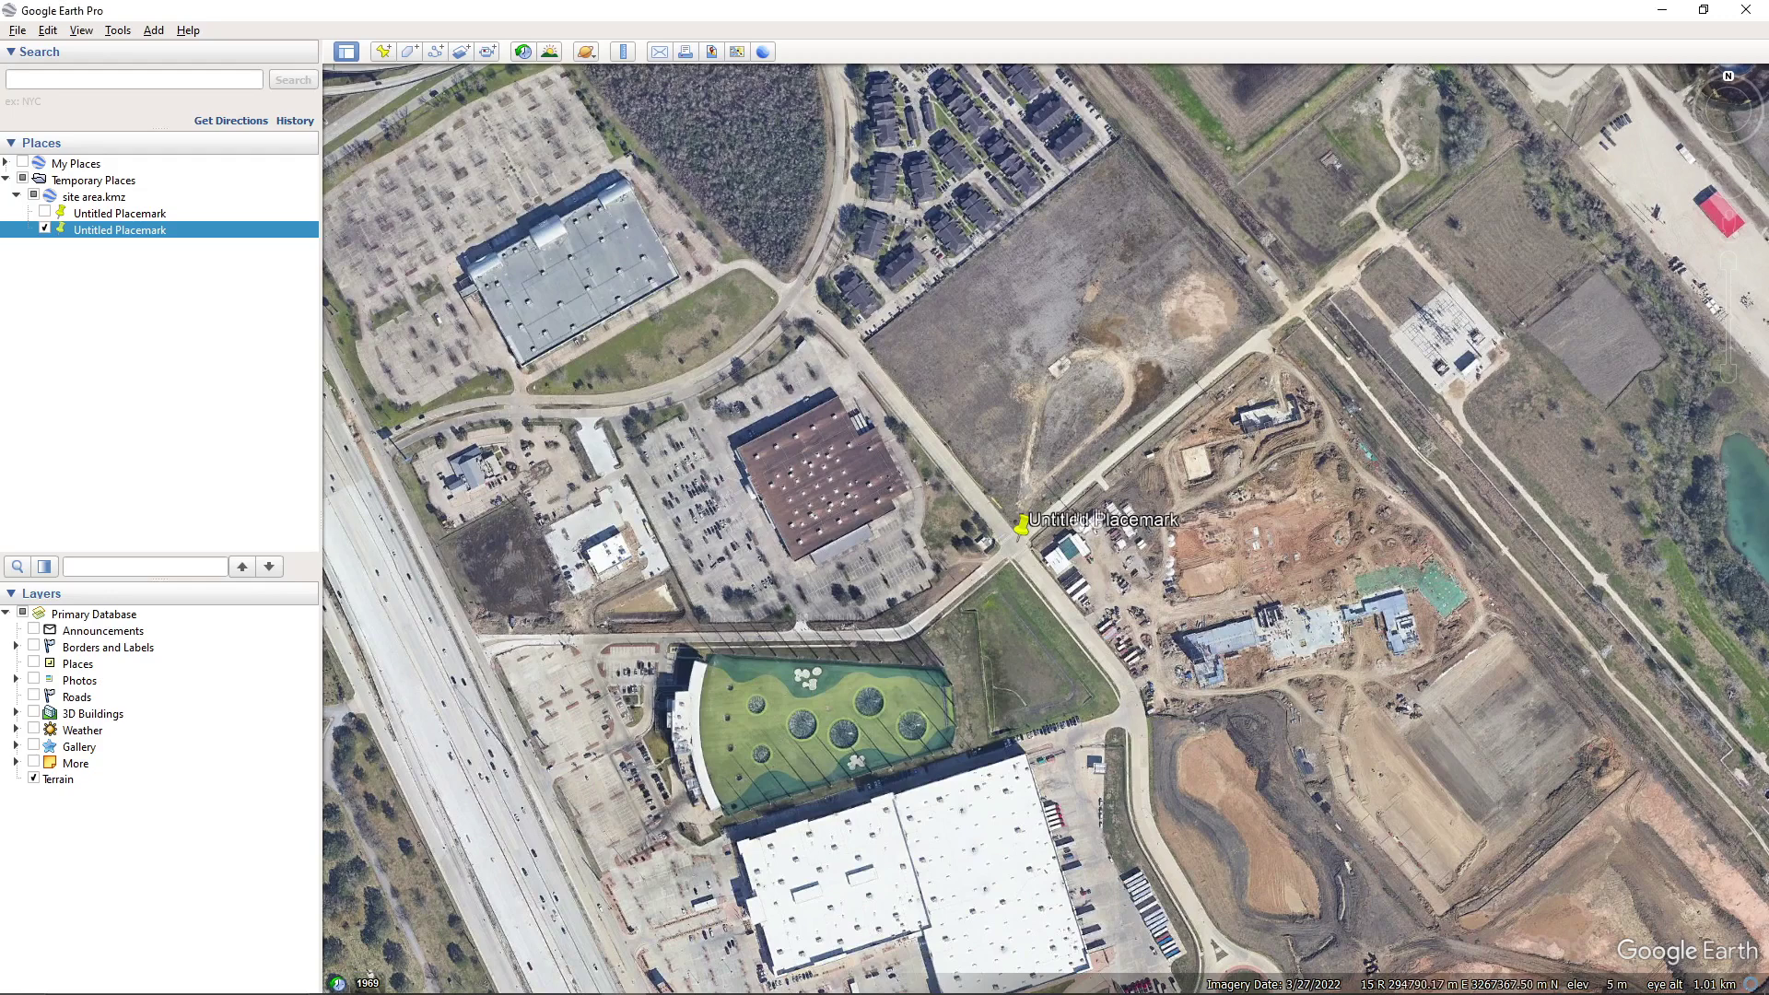
right_click(1022, 524)
click(1058, 553)
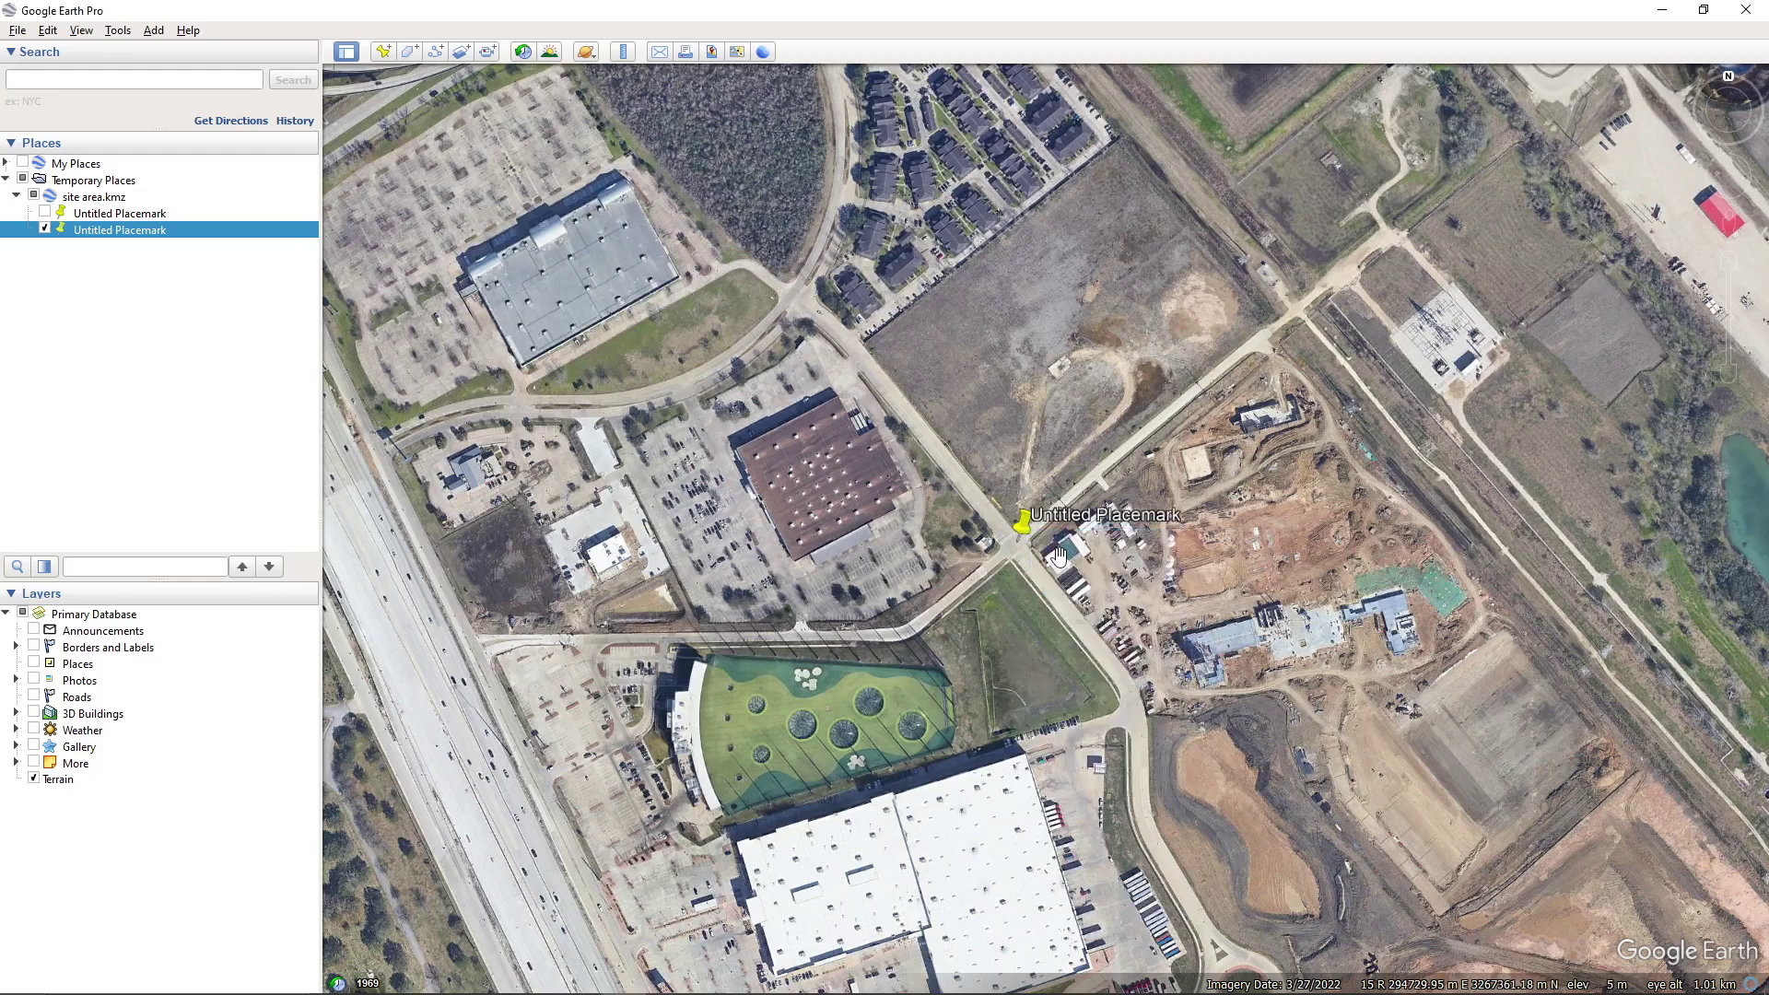
Step: Return to AutoCAD and start a site area from the copied placemark, accepting it as the project location
key(alt+Tab)
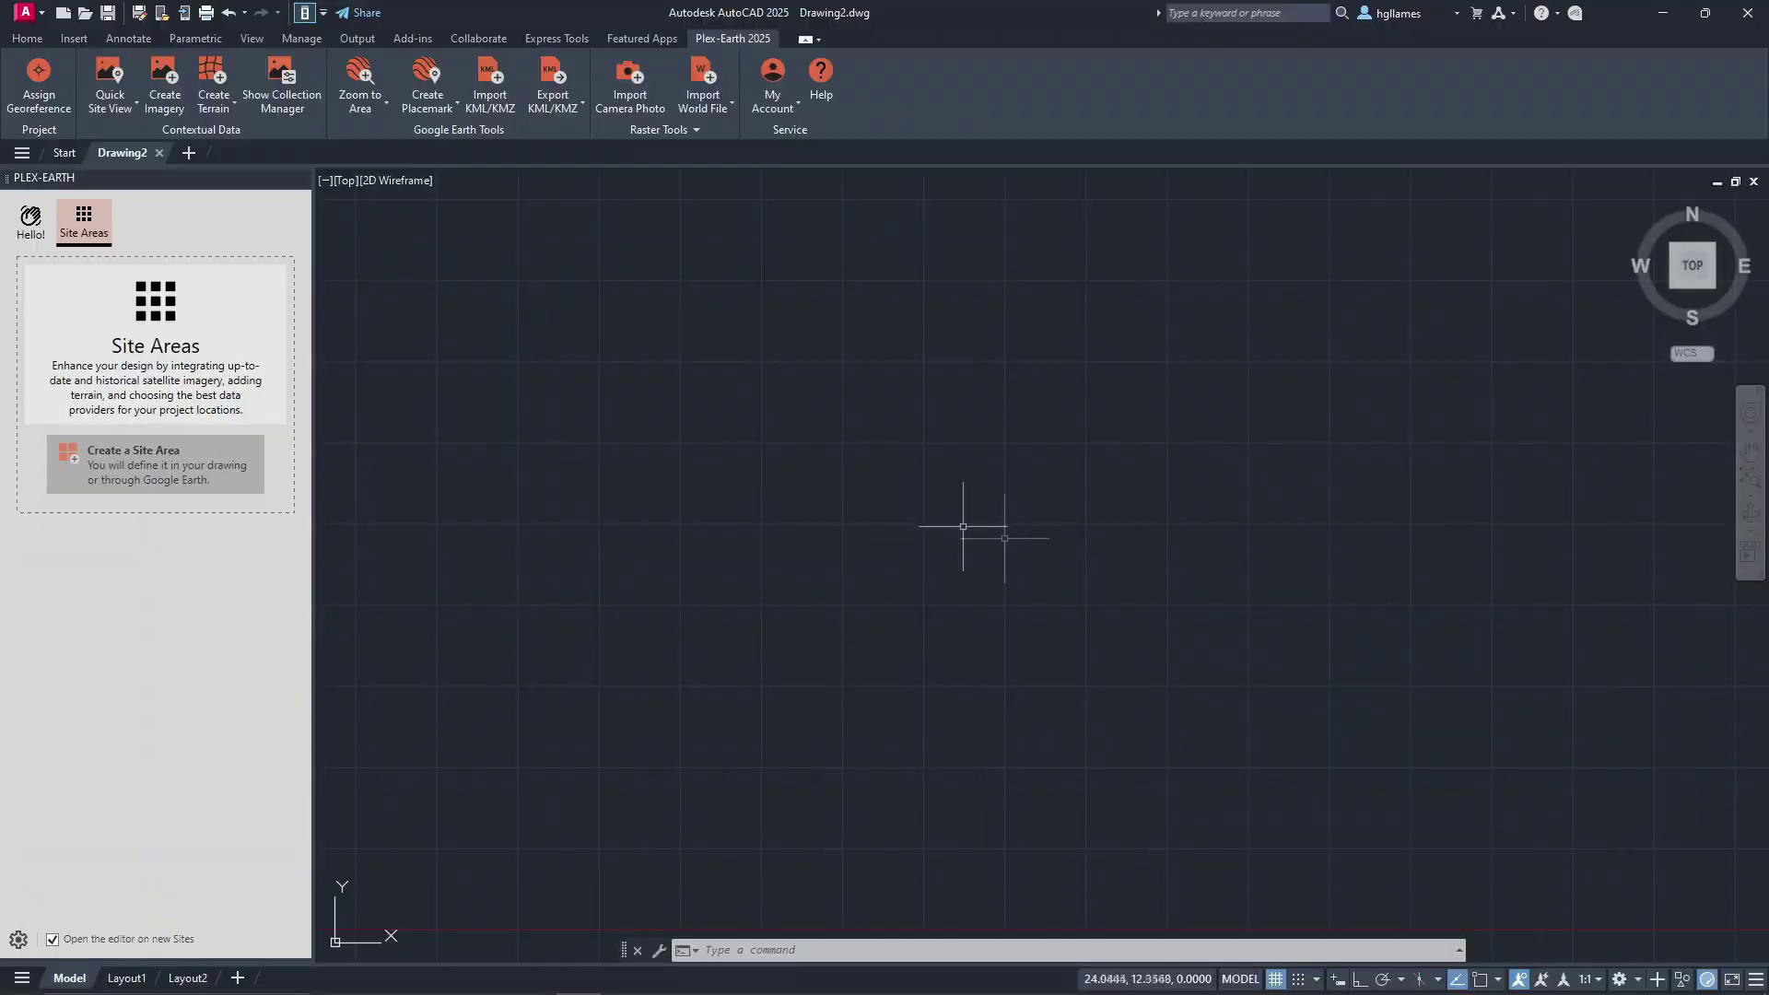
click(195, 484)
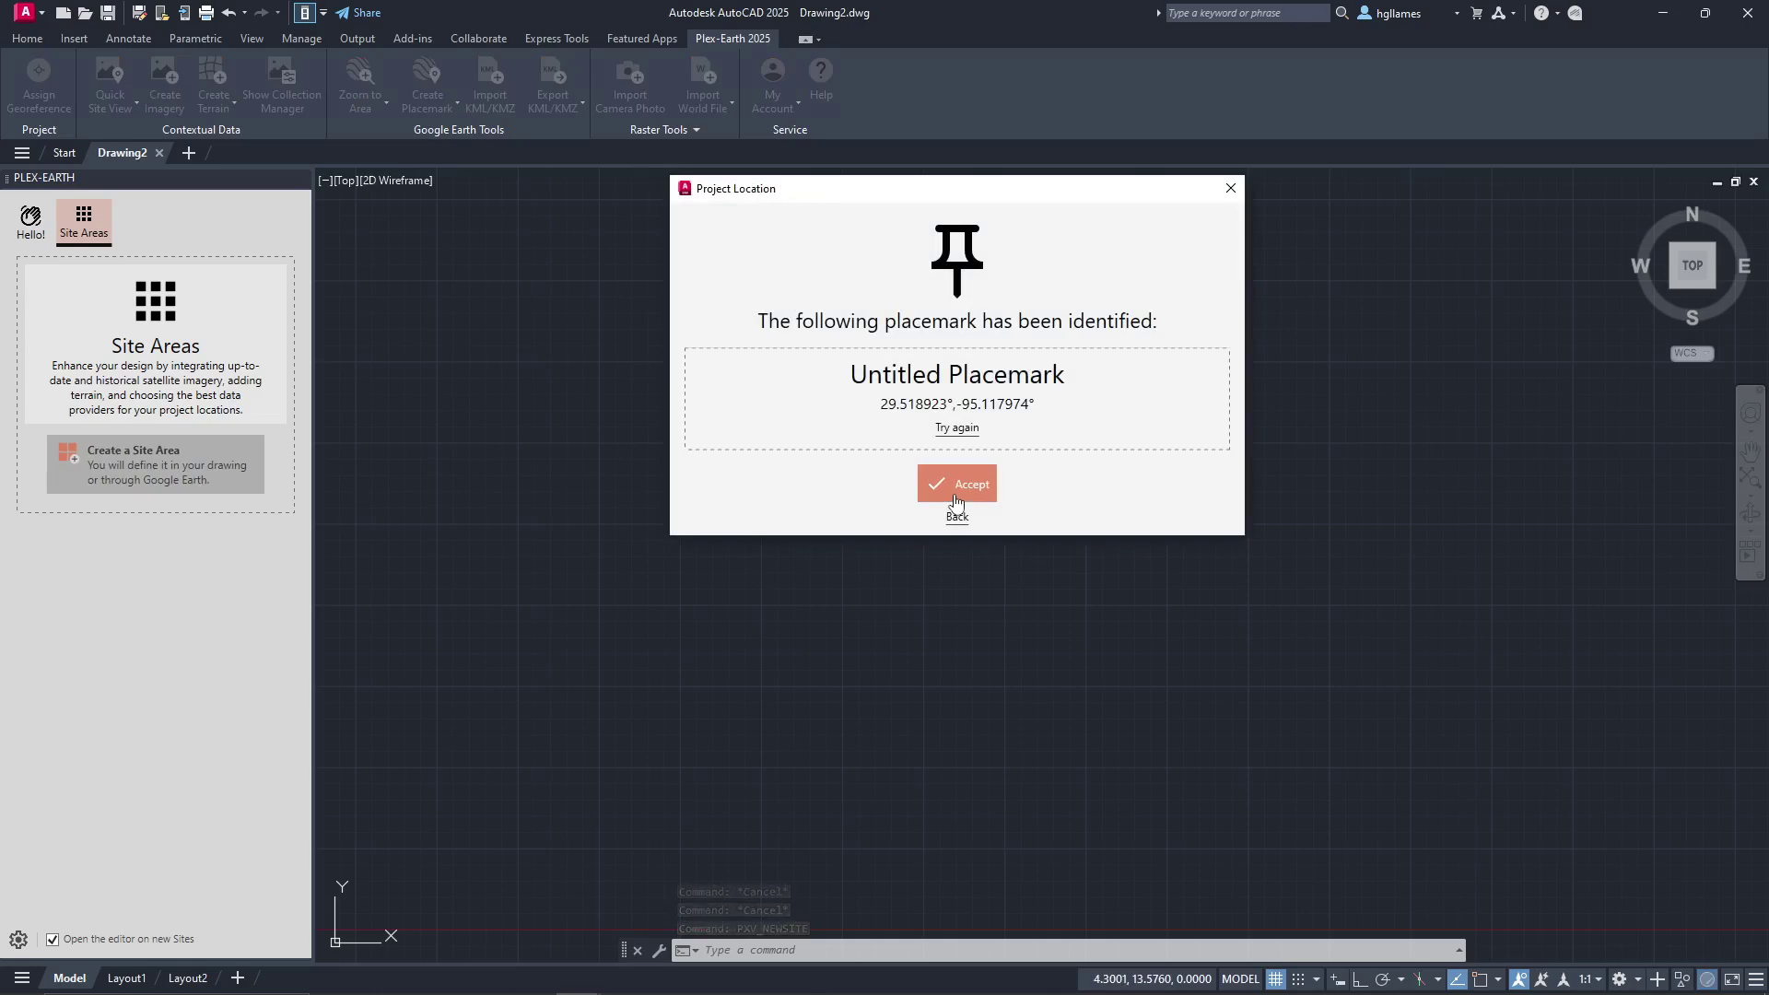
click(956, 498)
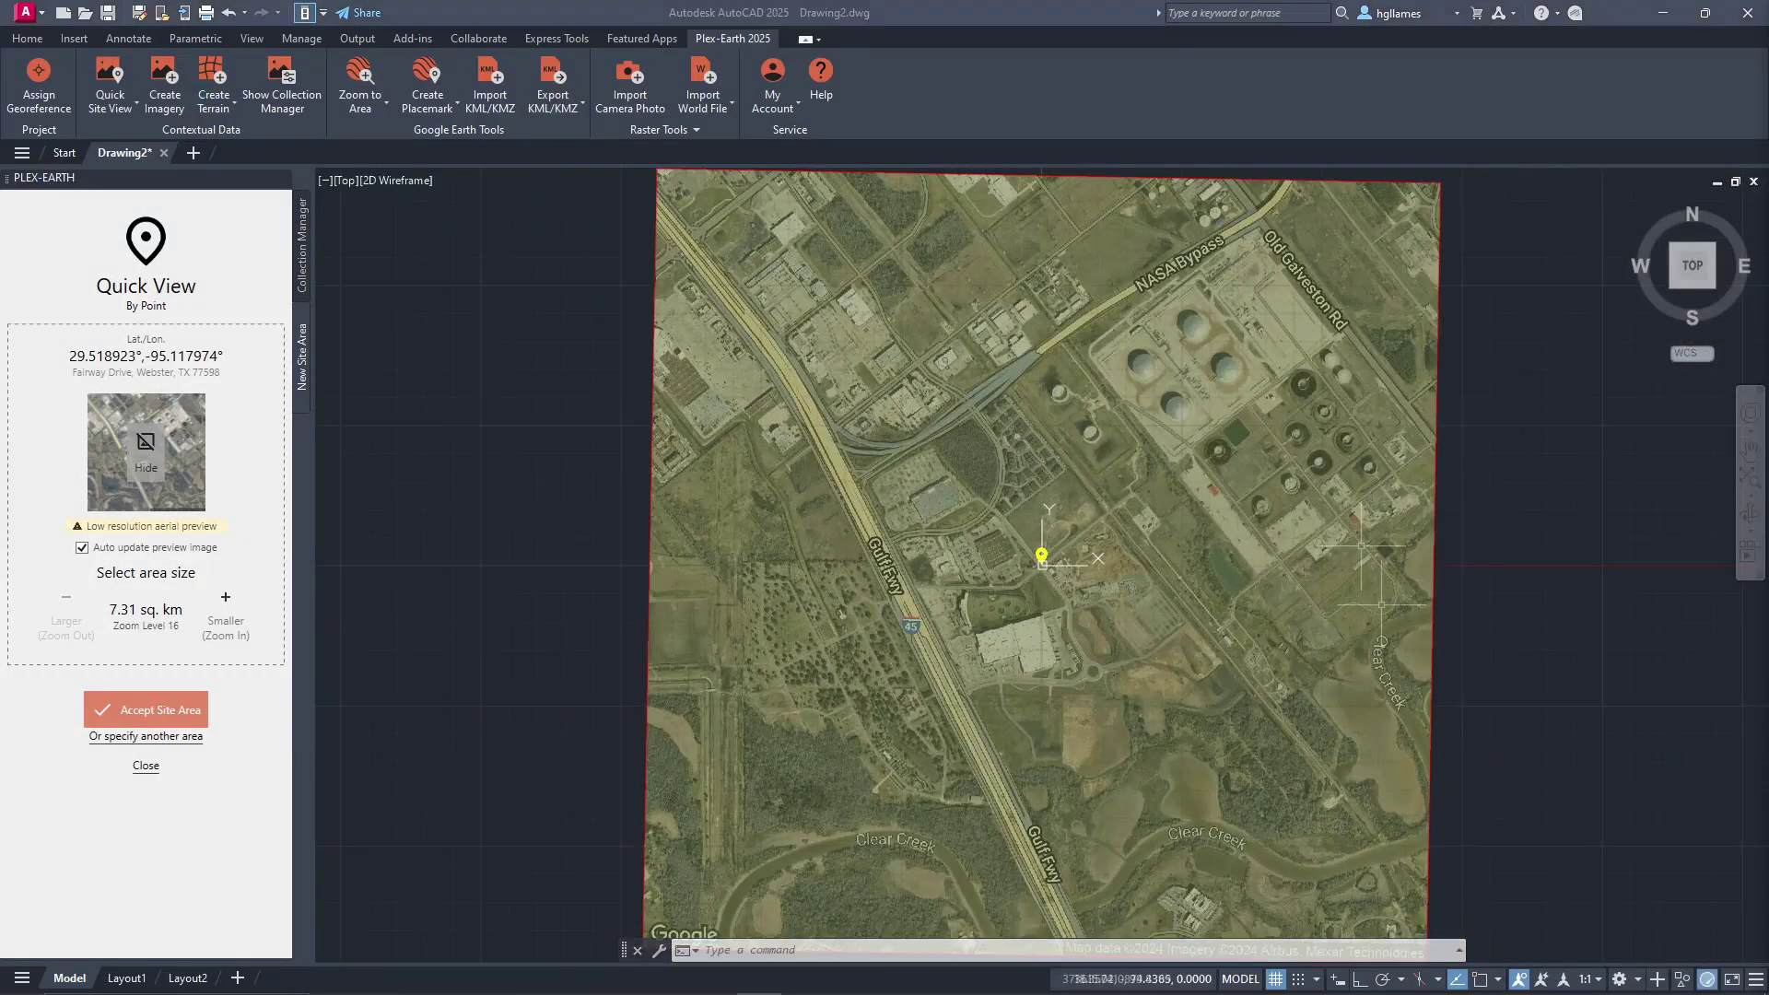
Step: Reduce the site area to 457,066 sq. m at zoom level 18 and accept it
click(237, 634)
click(238, 638)
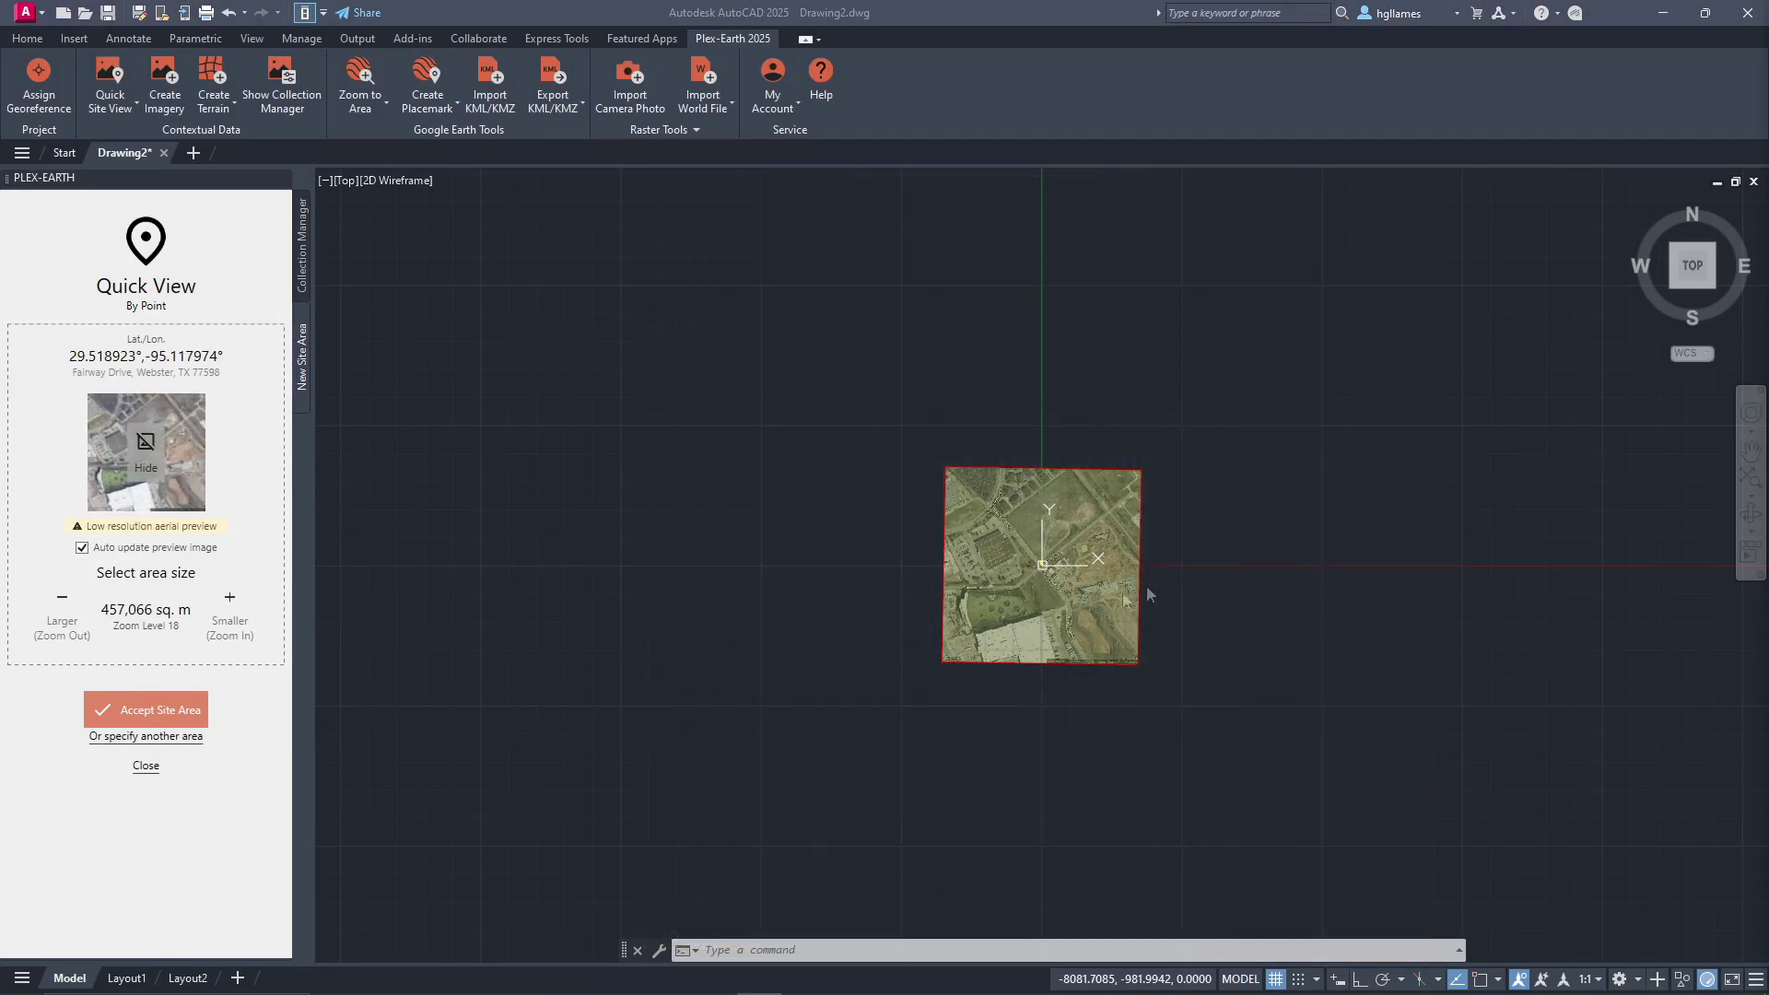
scroll(1054, 611, up, 5)
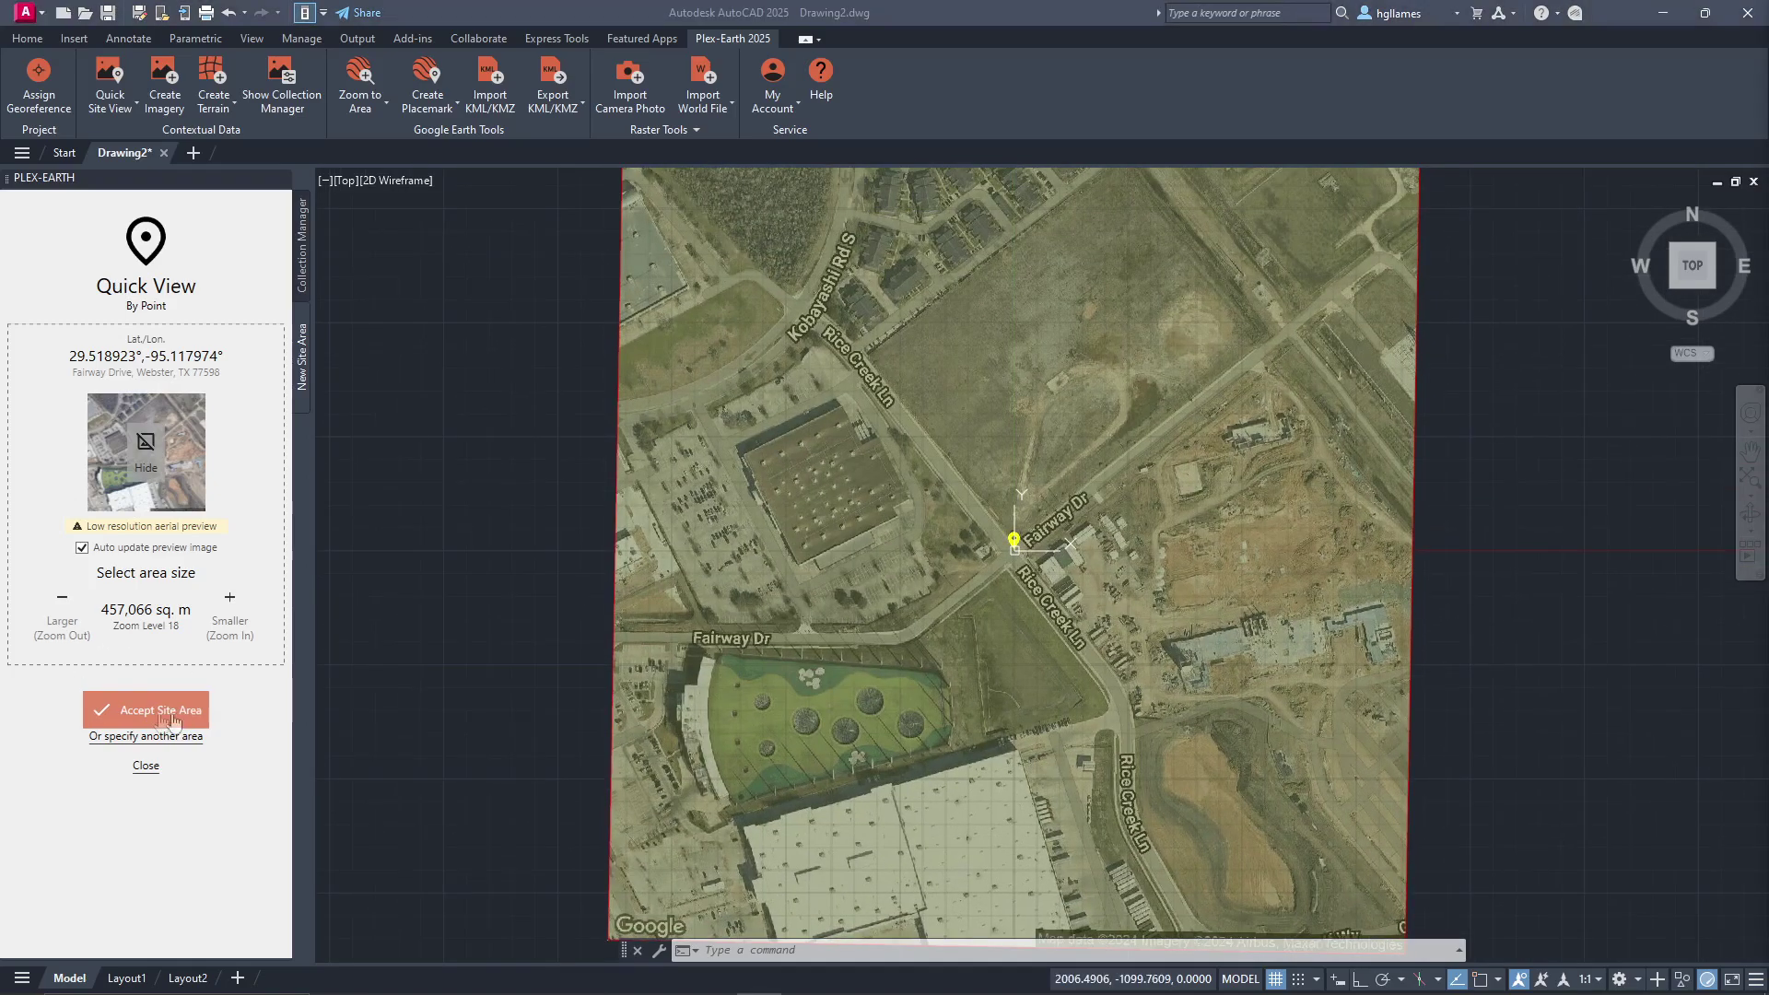
click(152, 716)
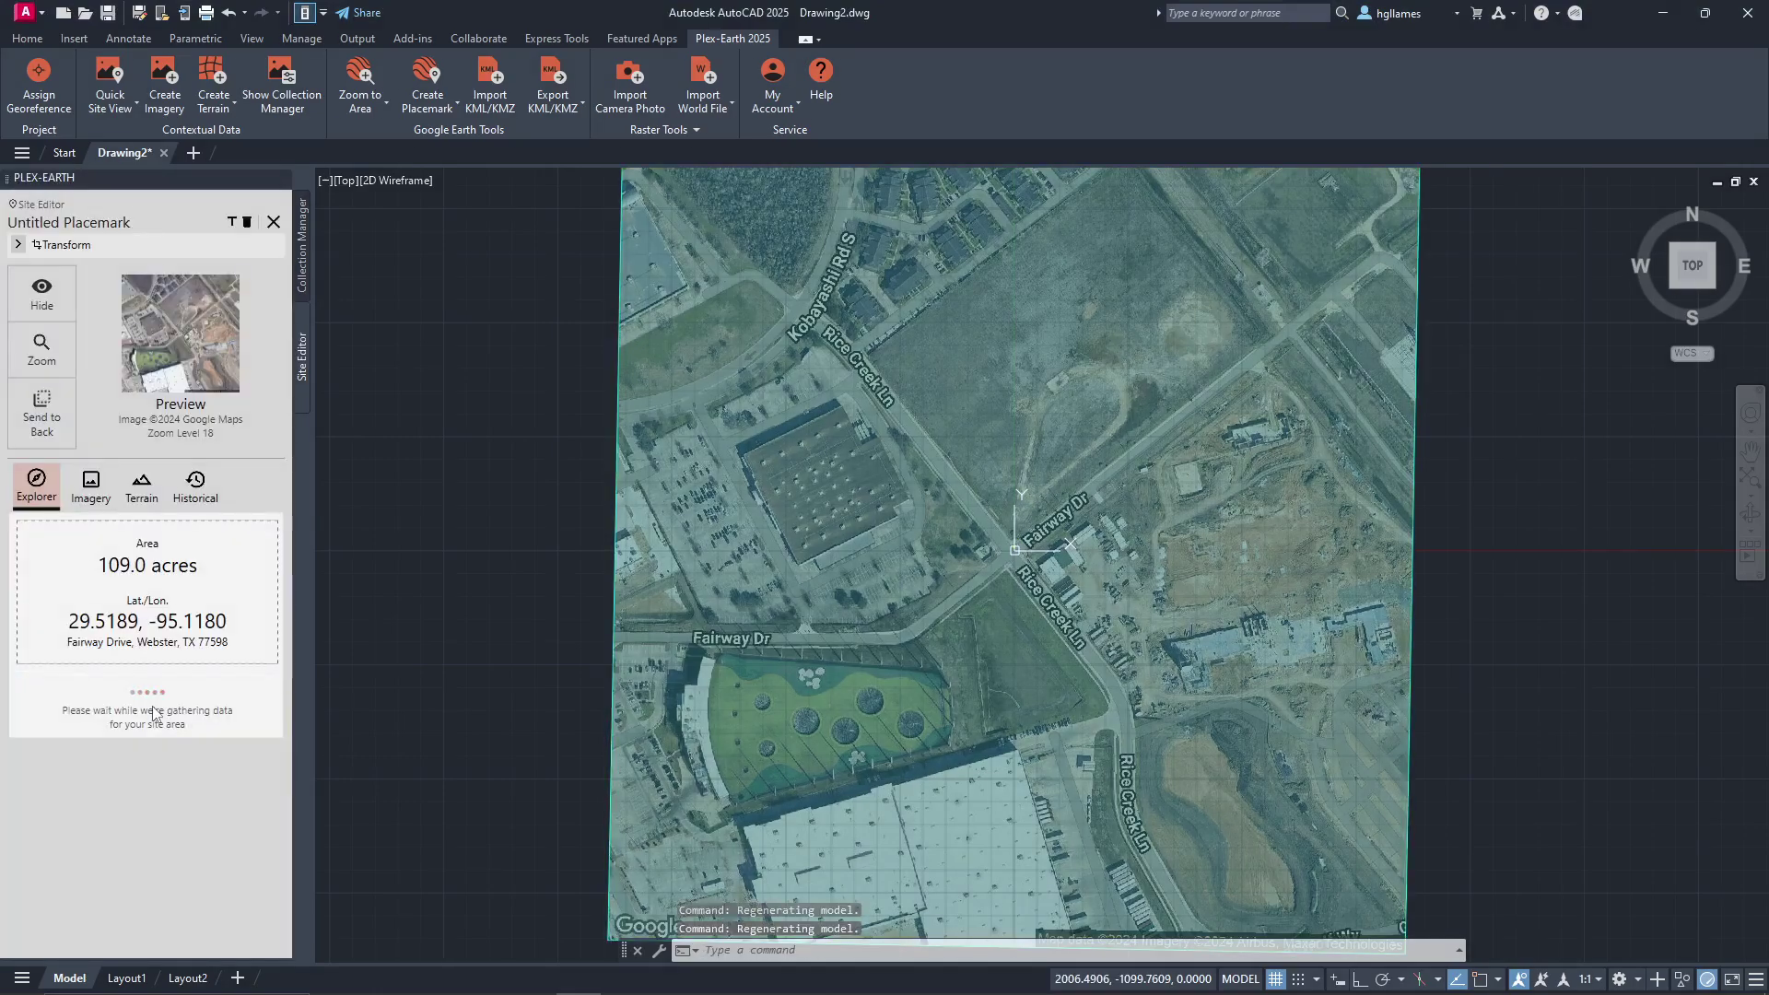
Step: Rename the new site area as Webster TX
click(231, 222)
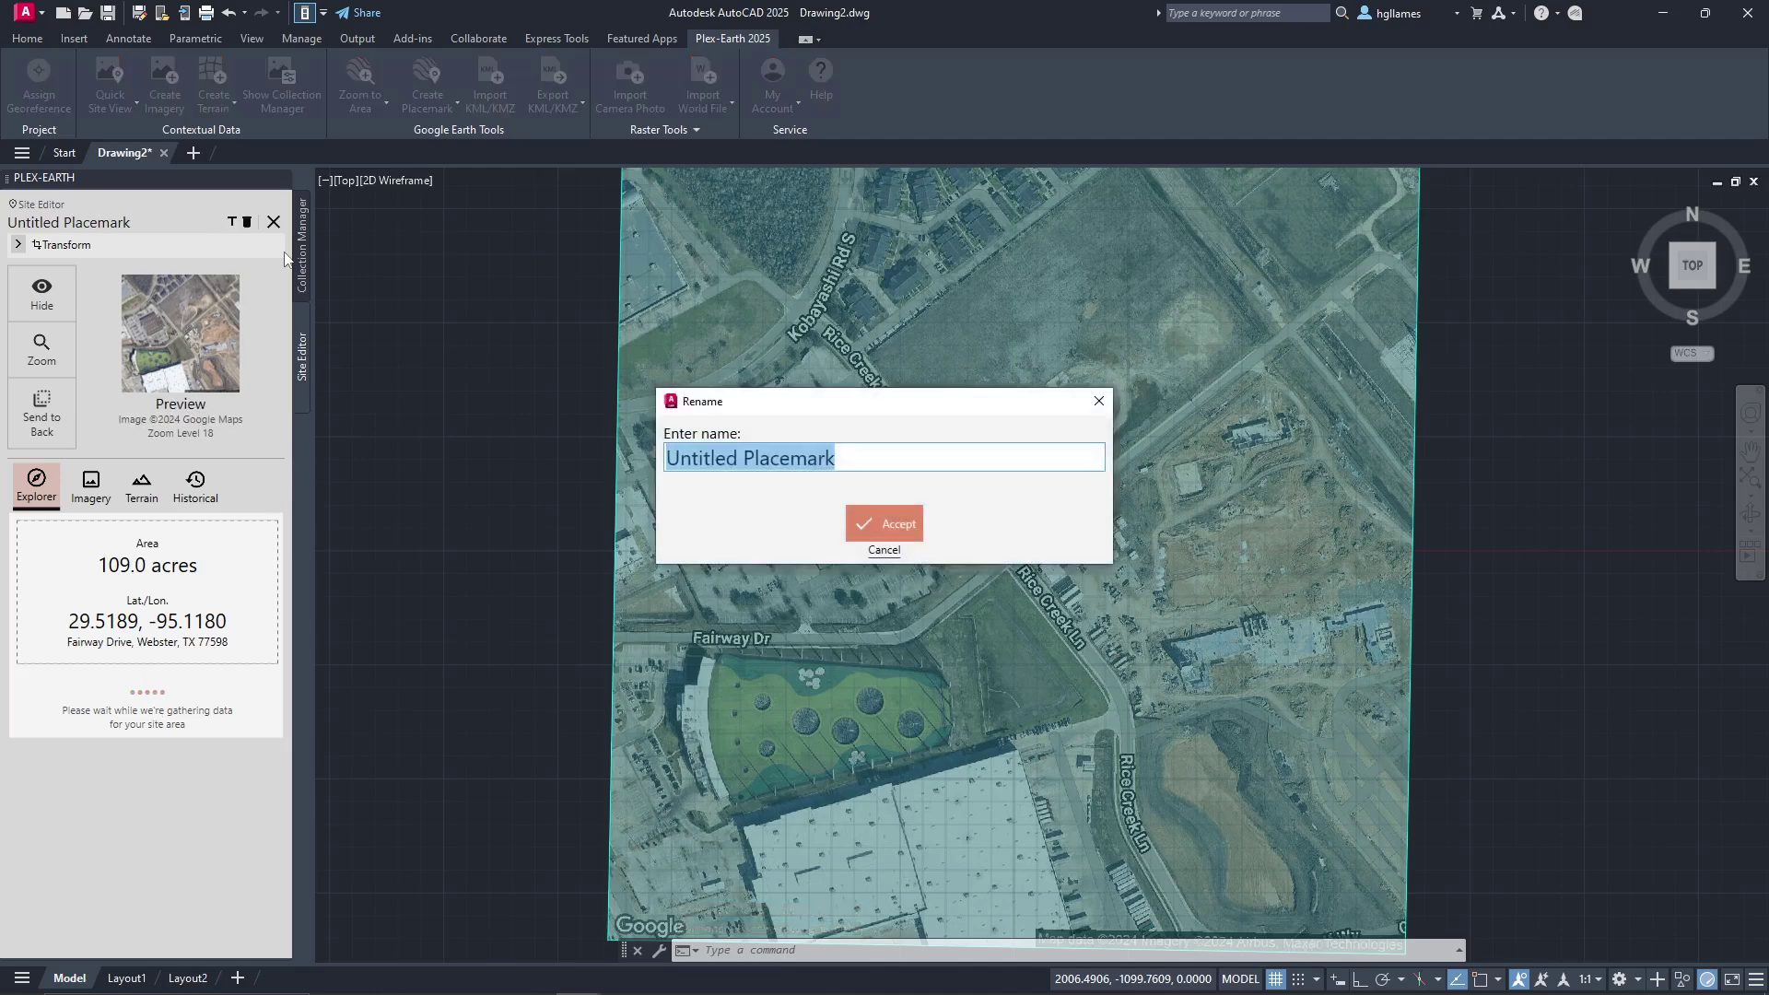
text(Webster TX)
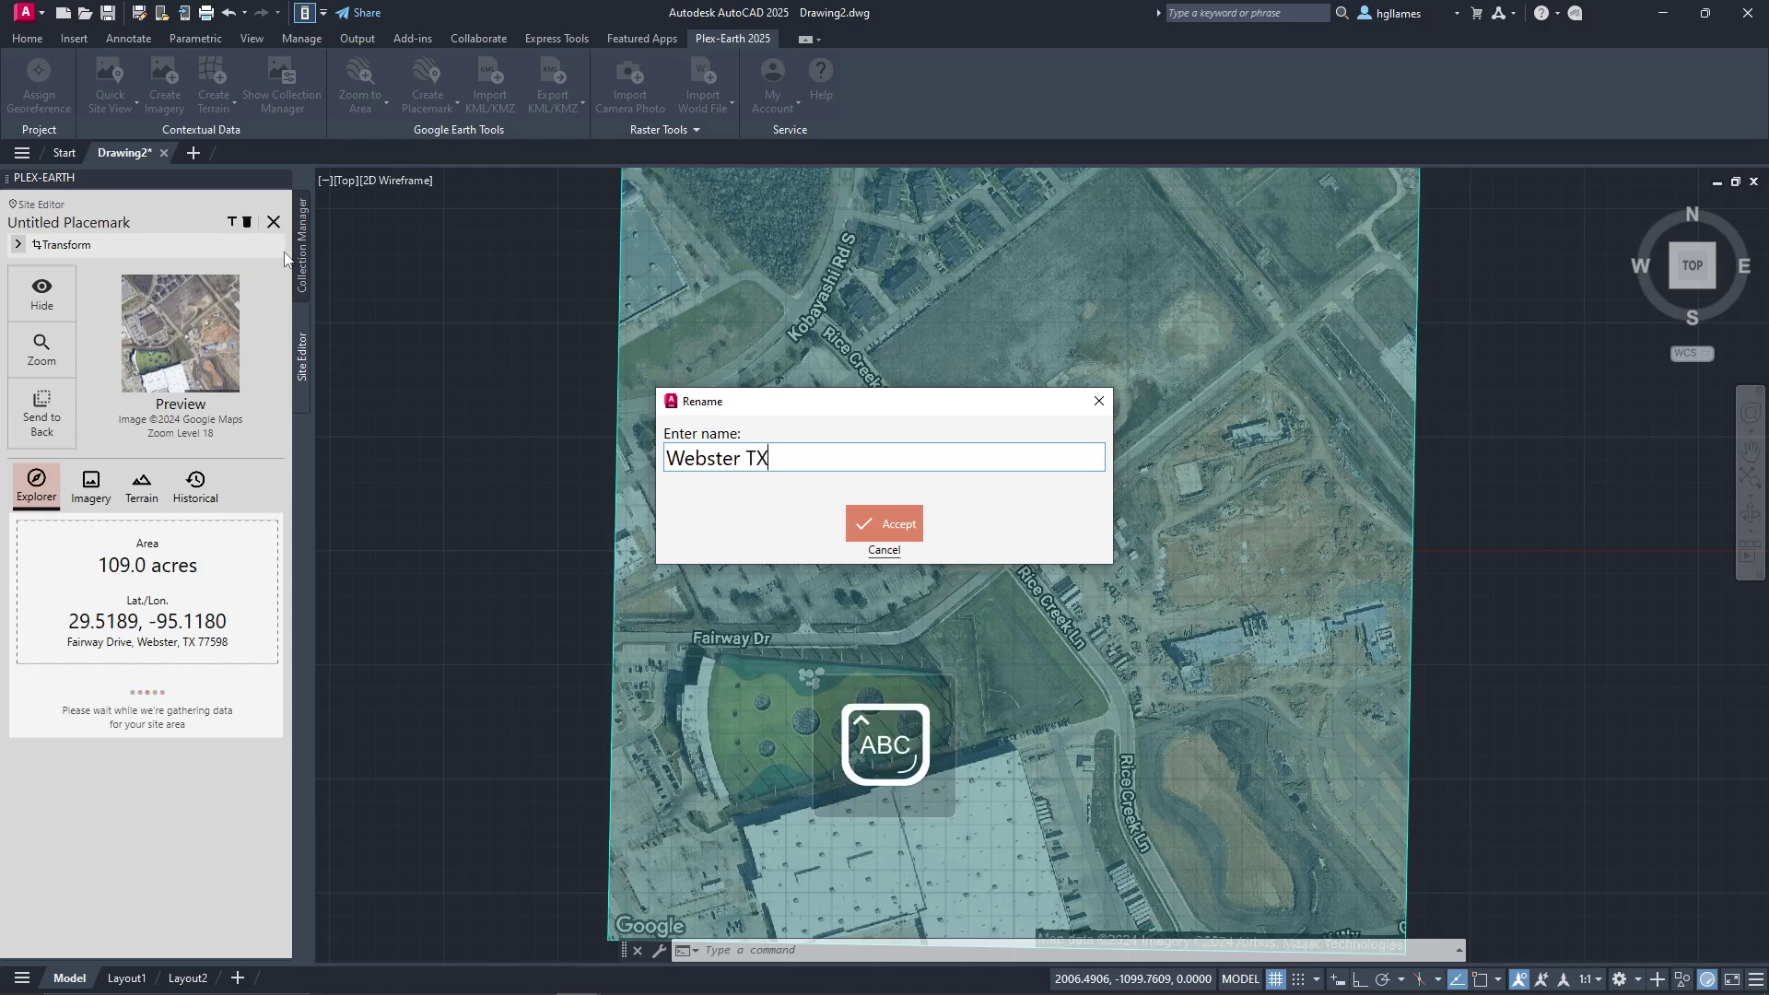
key(Return)
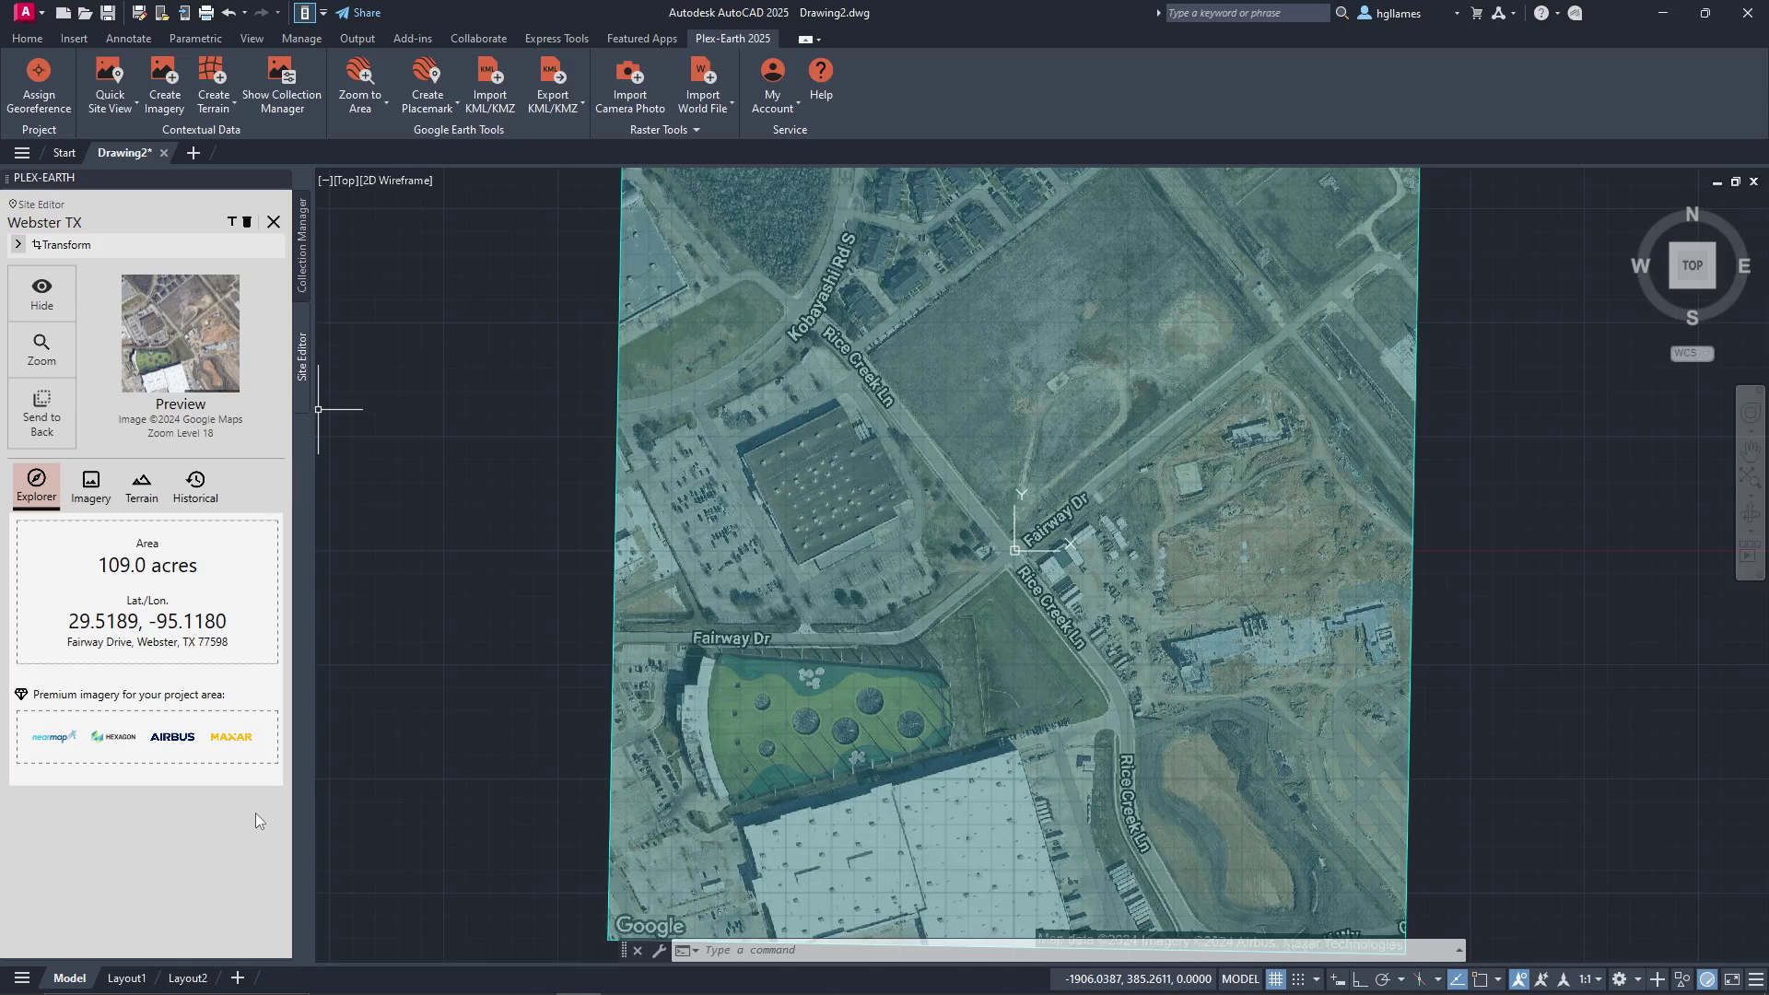
Step: Add Nearmap imagery dated Tue. 9 Jan 2024 at zoom level 21 to the Webster TX site area
click(100, 501)
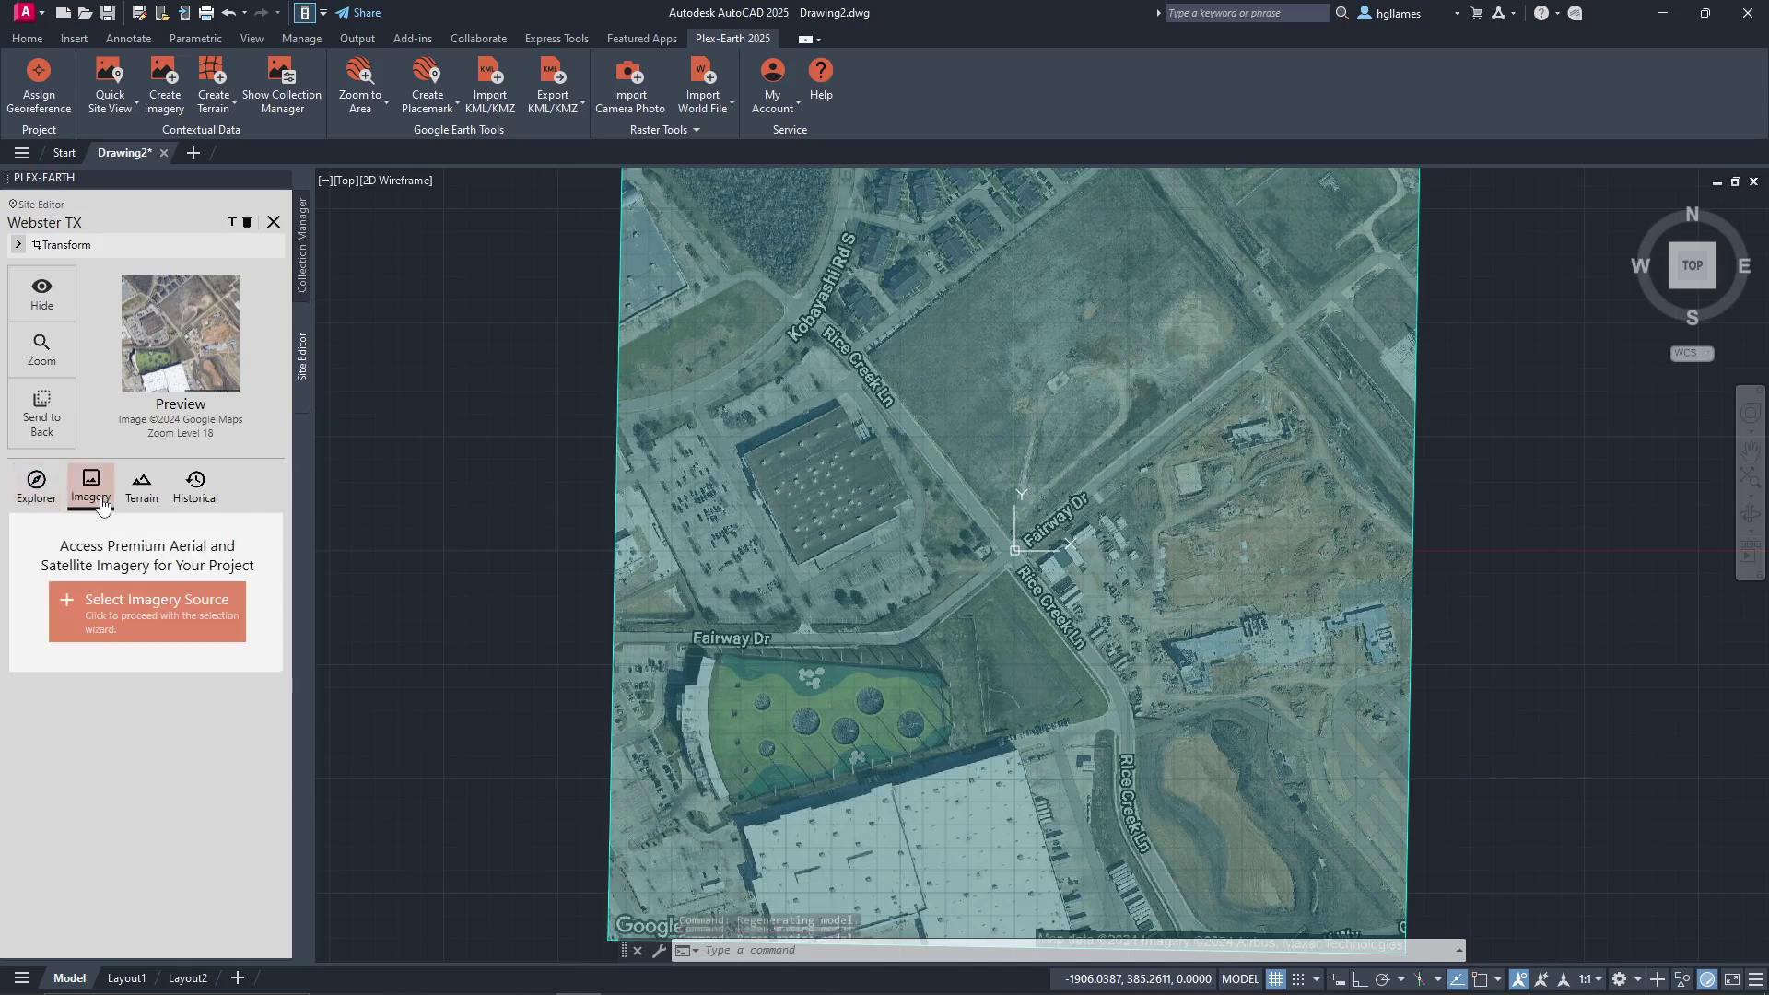
click(132, 615)
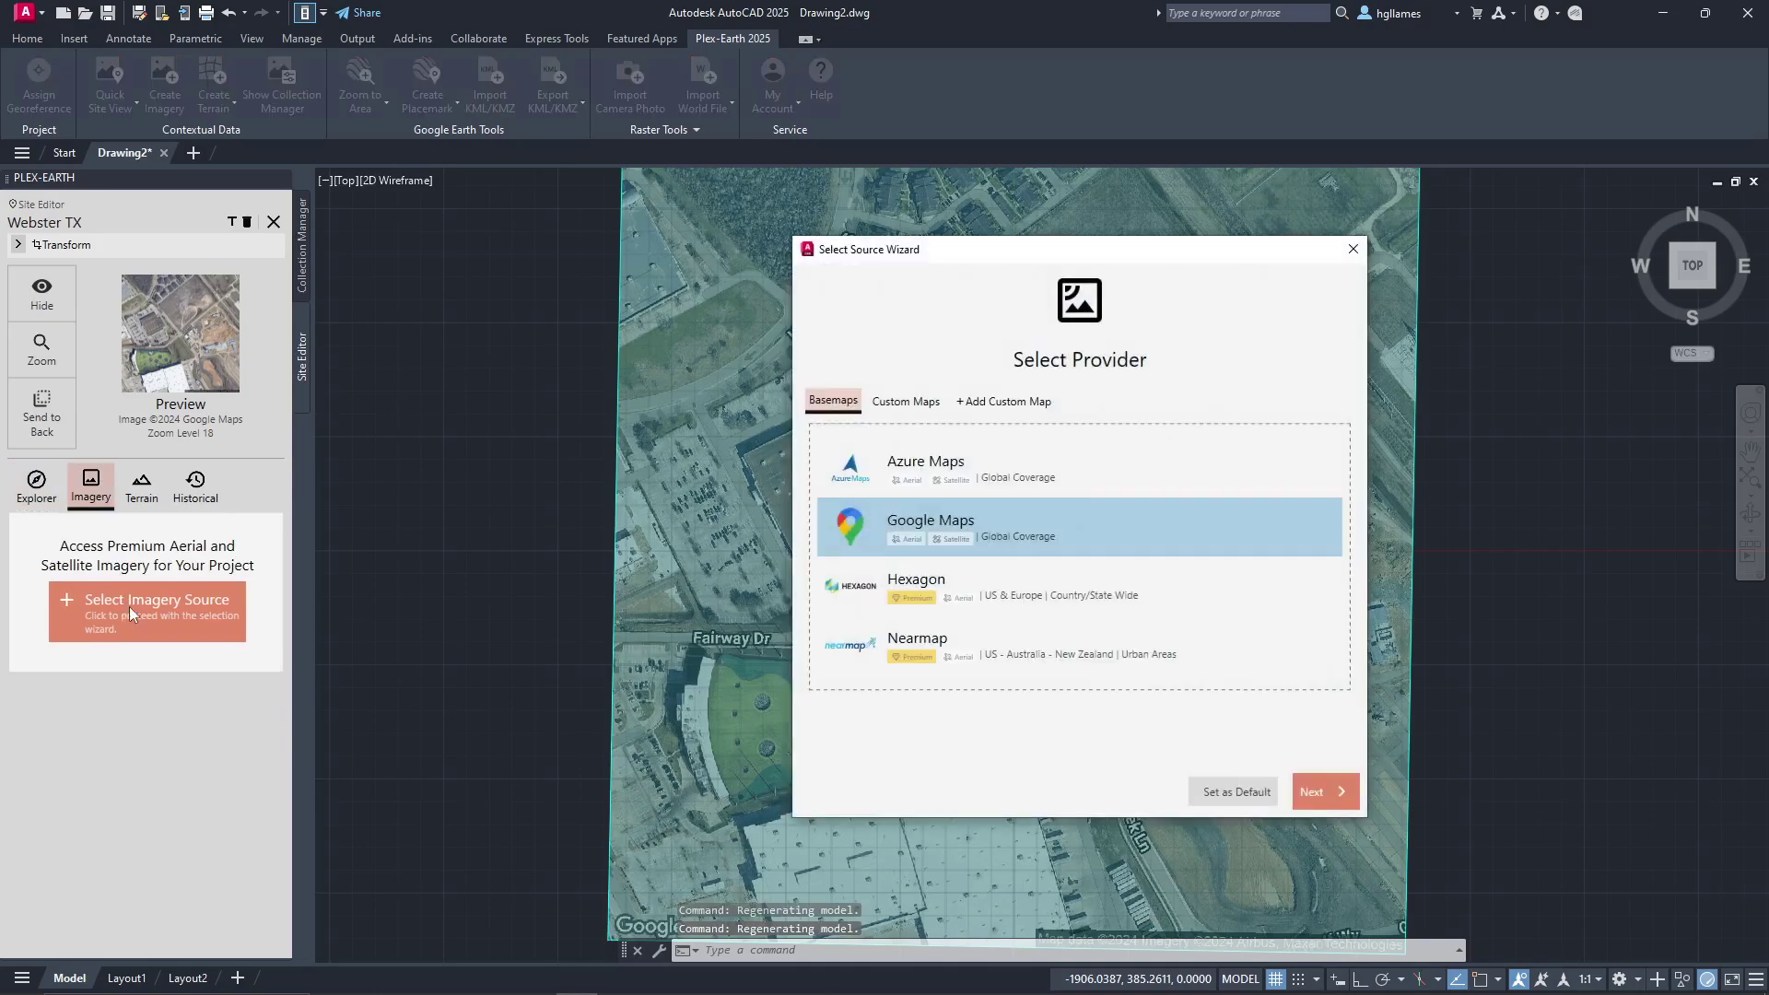
click(928, 656)
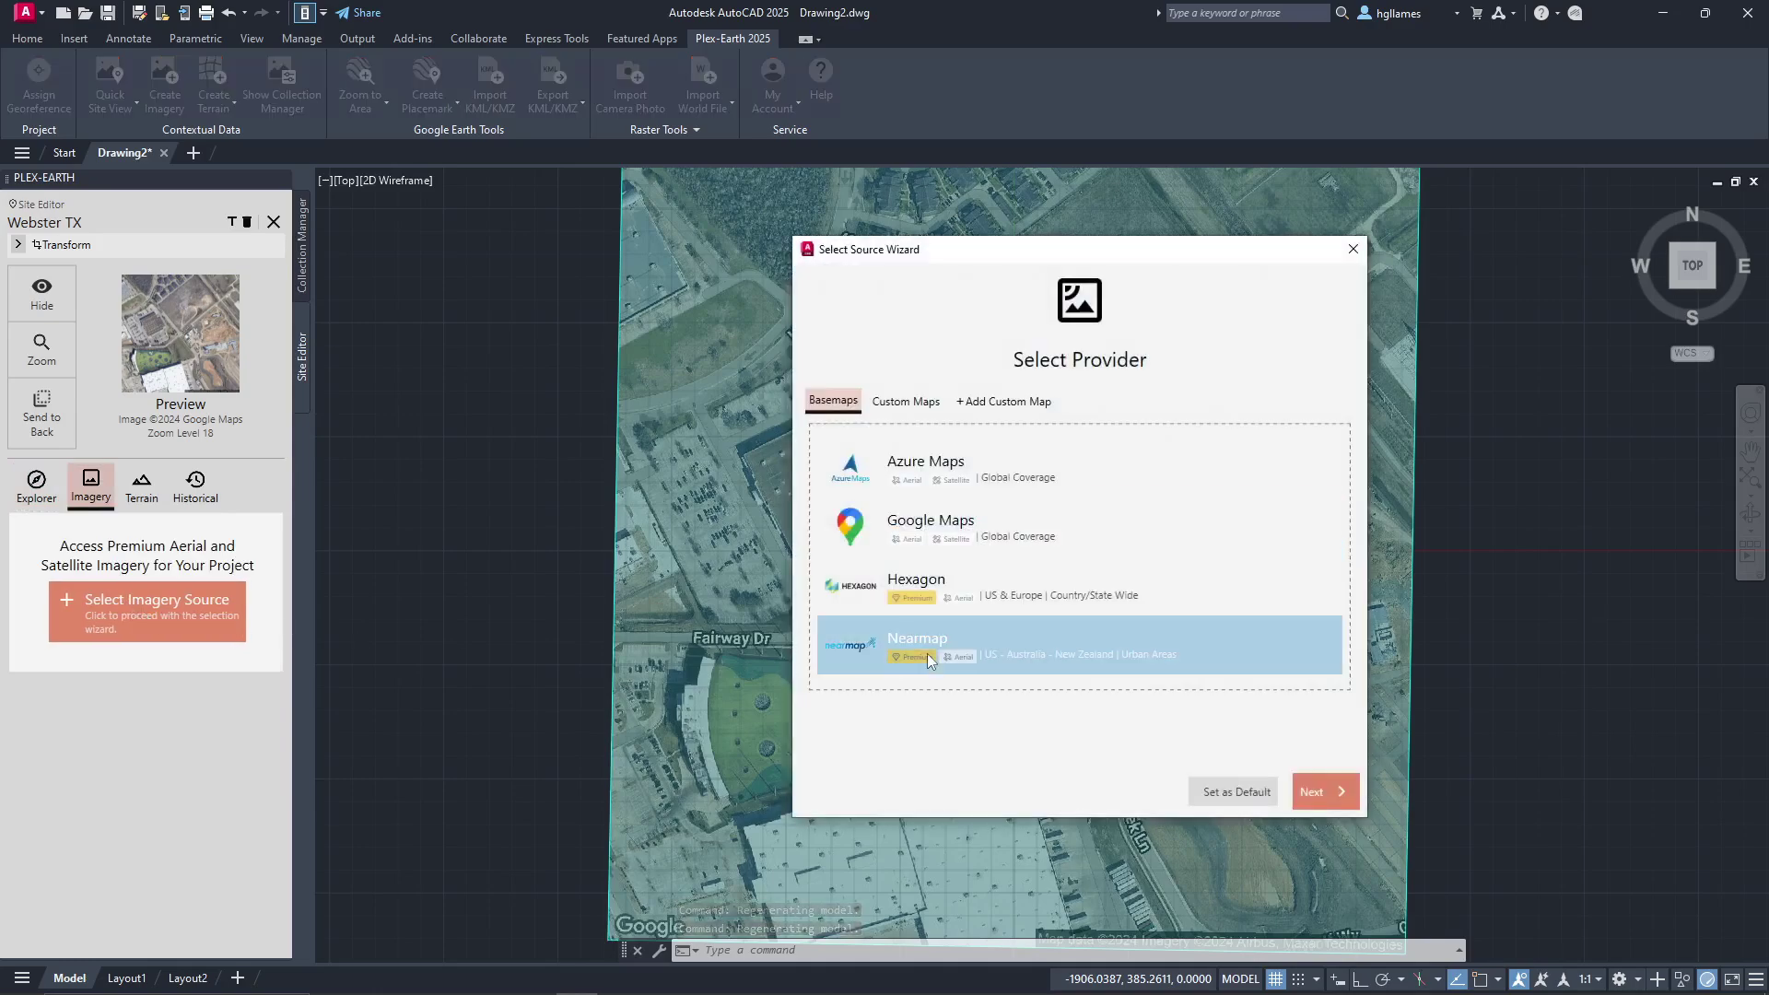
click(1316, 792)
click(1316, 793)
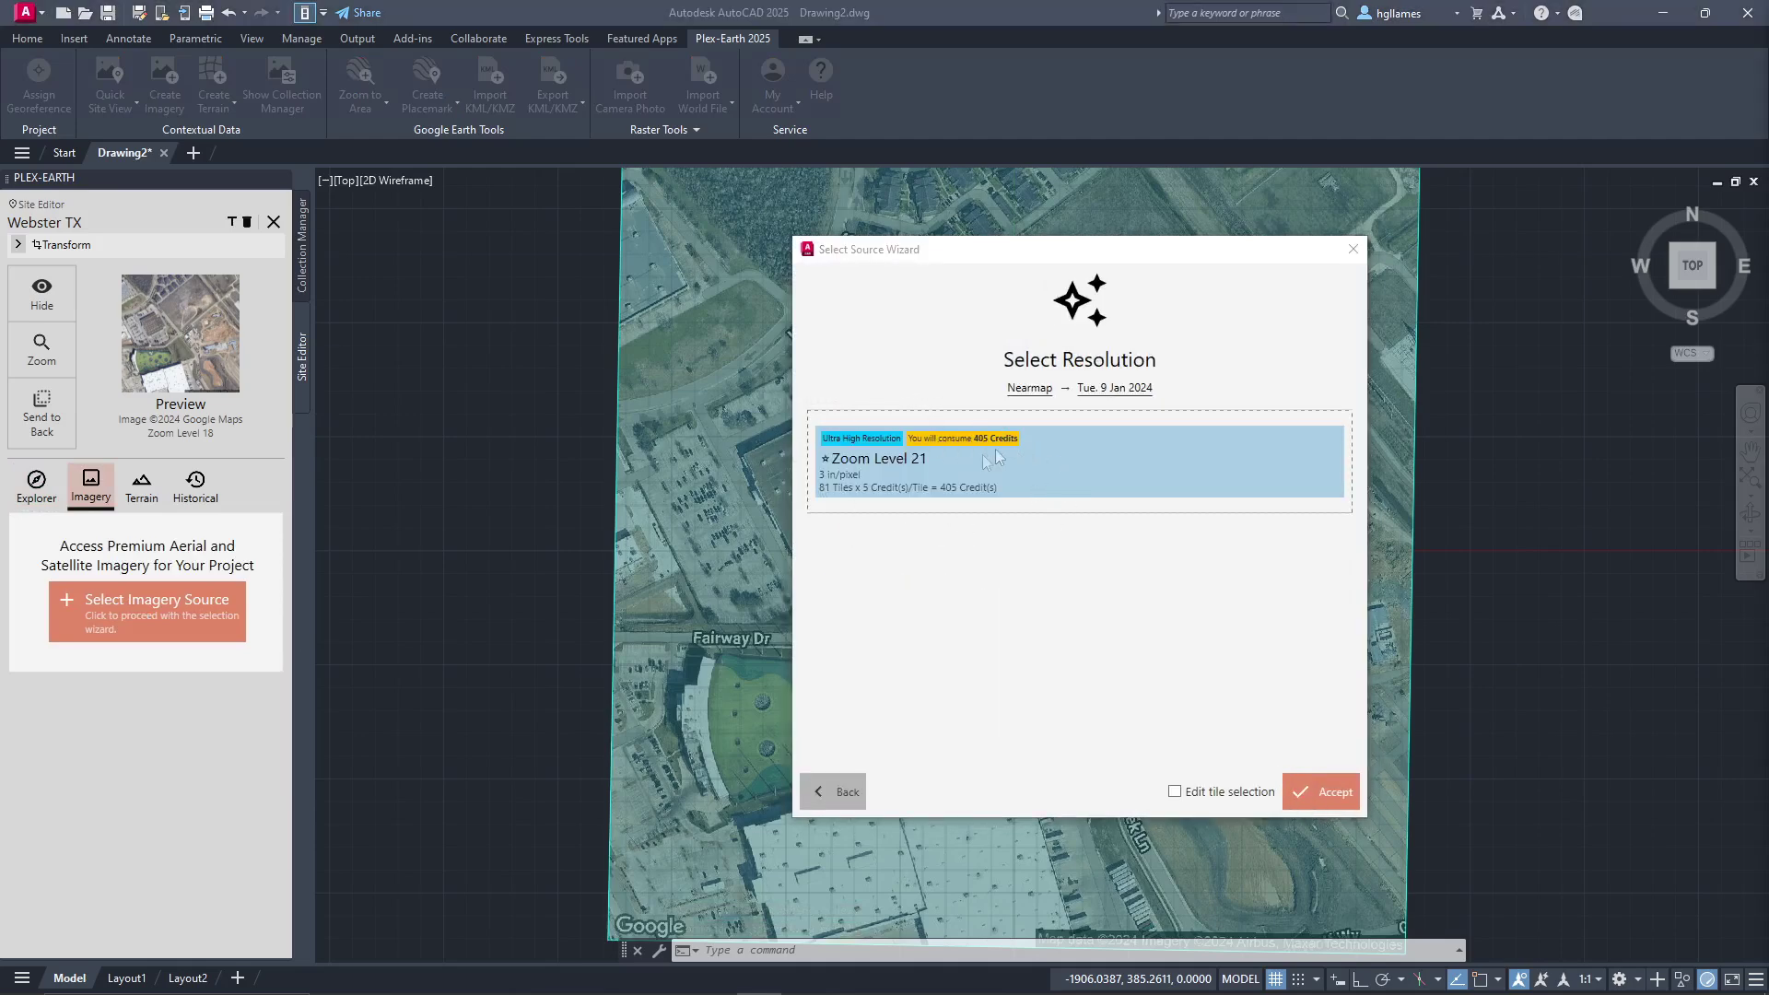
click(1327, 790)
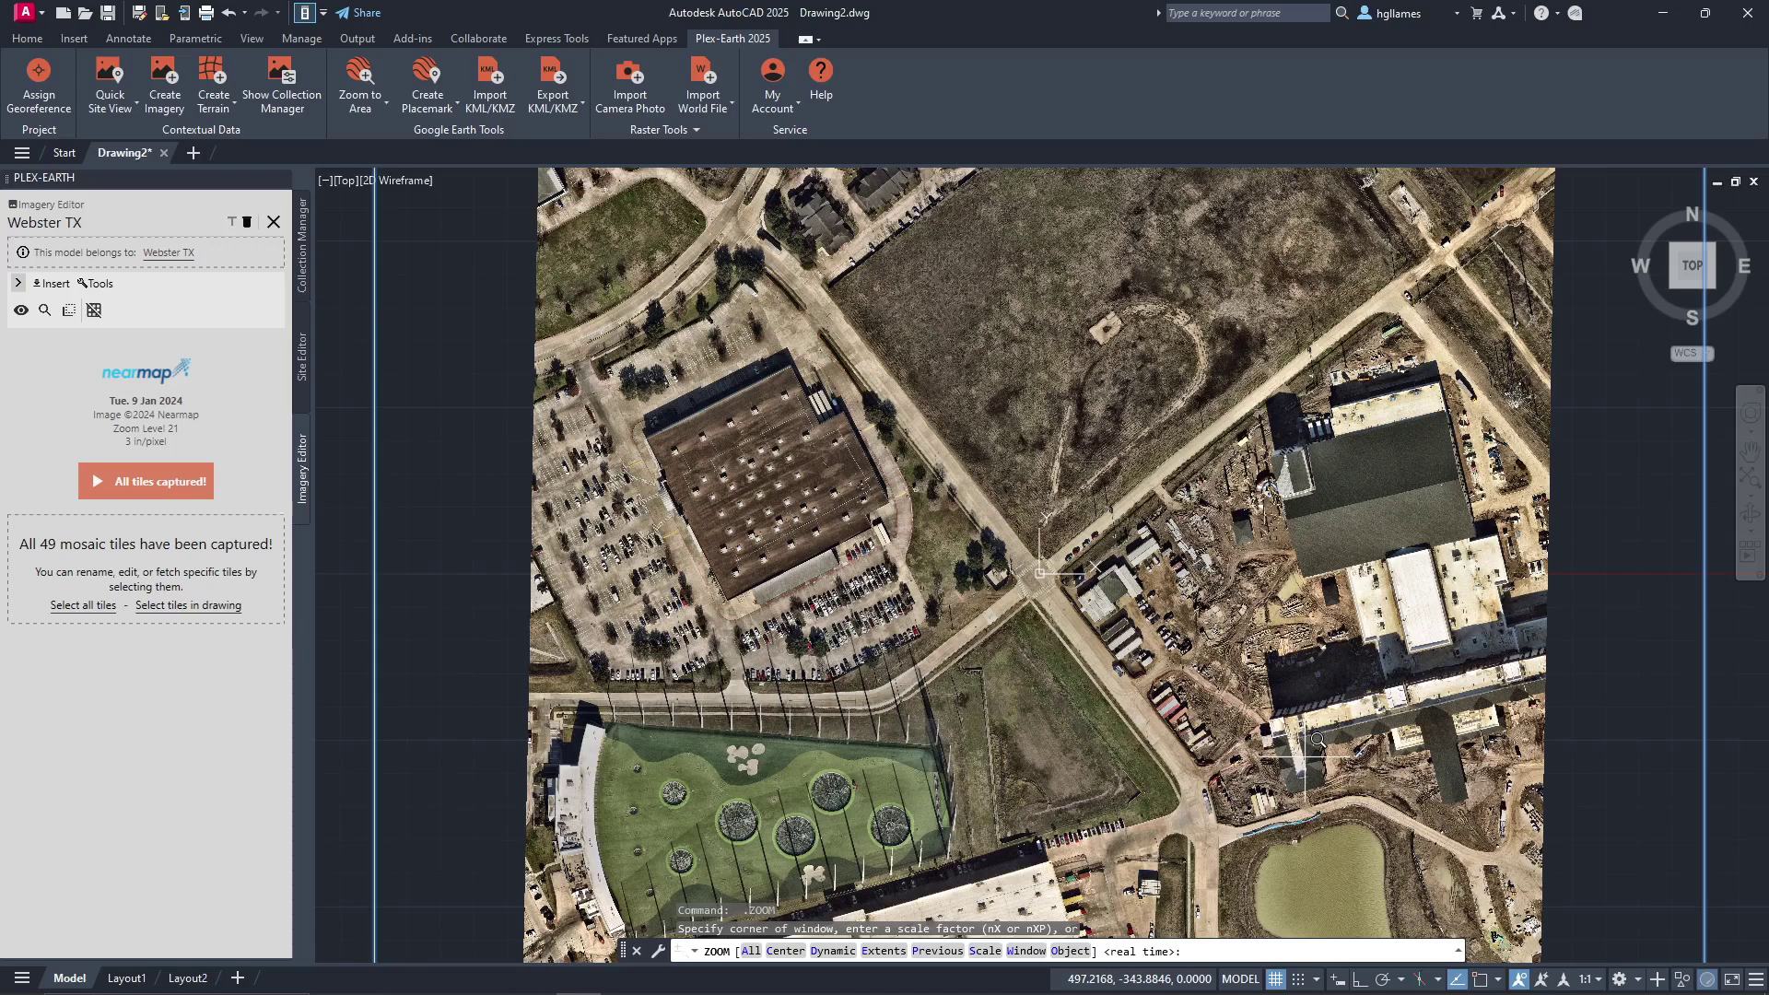
Step: Examine the Nearmap imagery up close at the car park, the road junction and the buildings beside it
scroll(907, 599, up, 4)
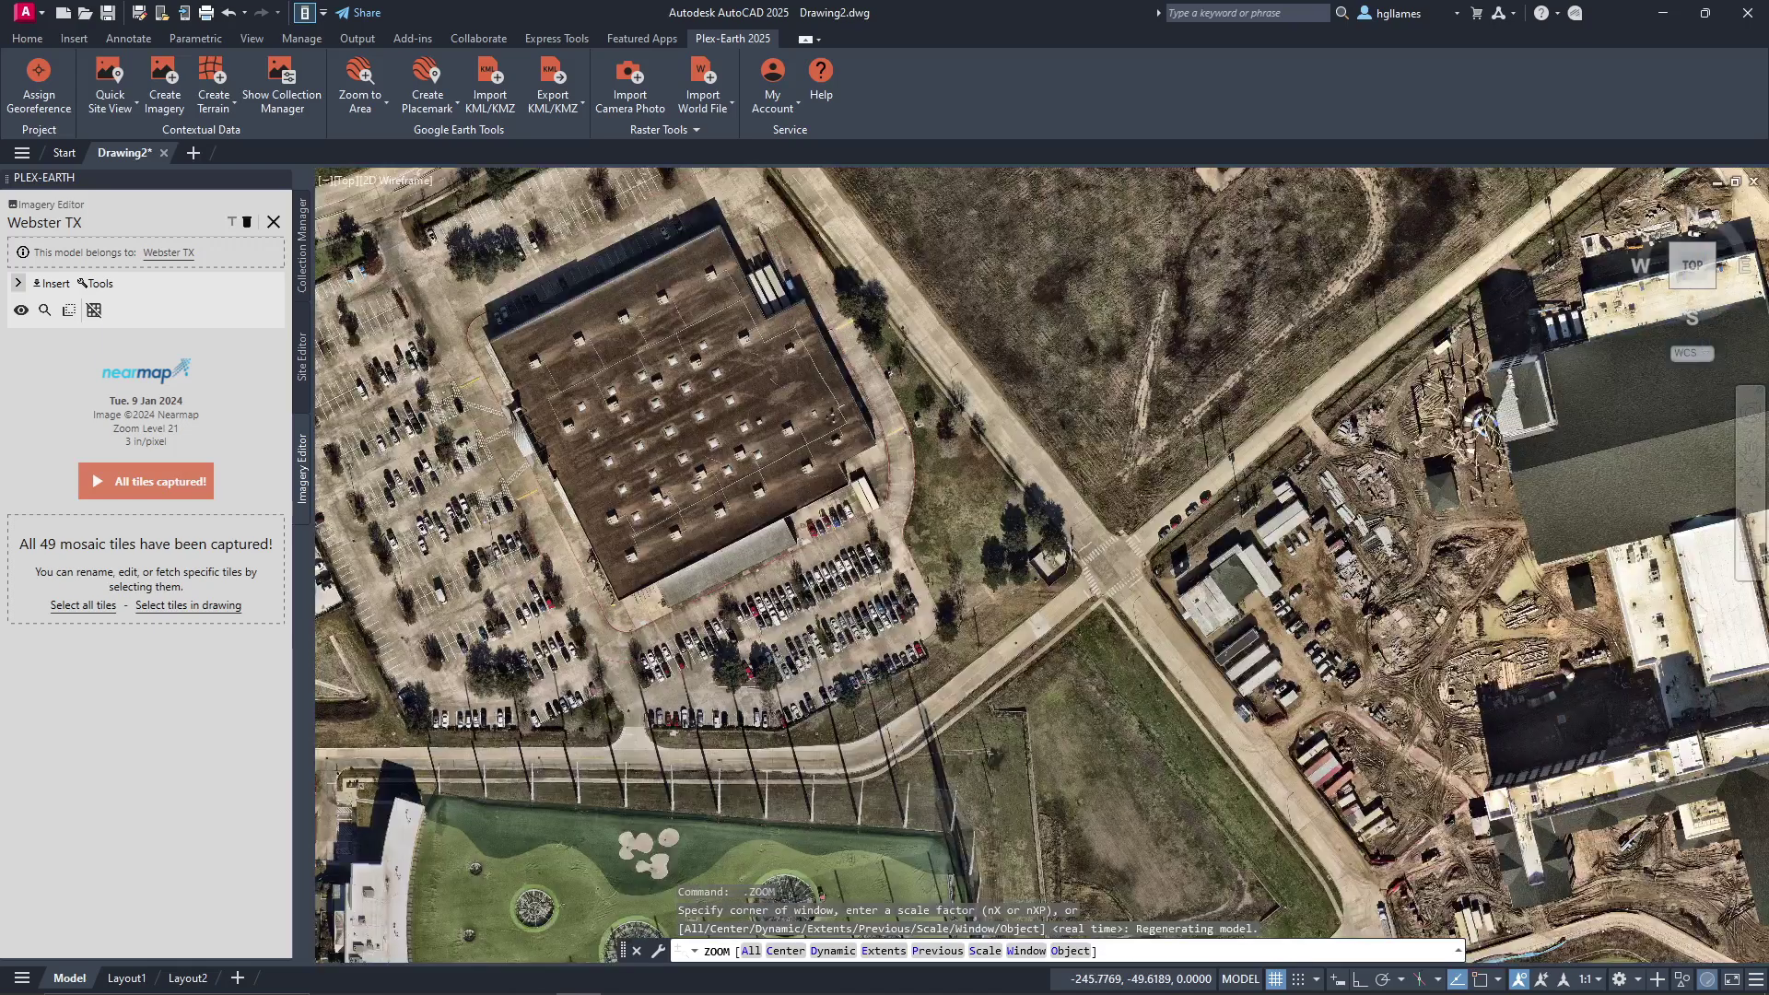
scroll(912, 590, up, 2)
scroll(1014, 617, up, 2)
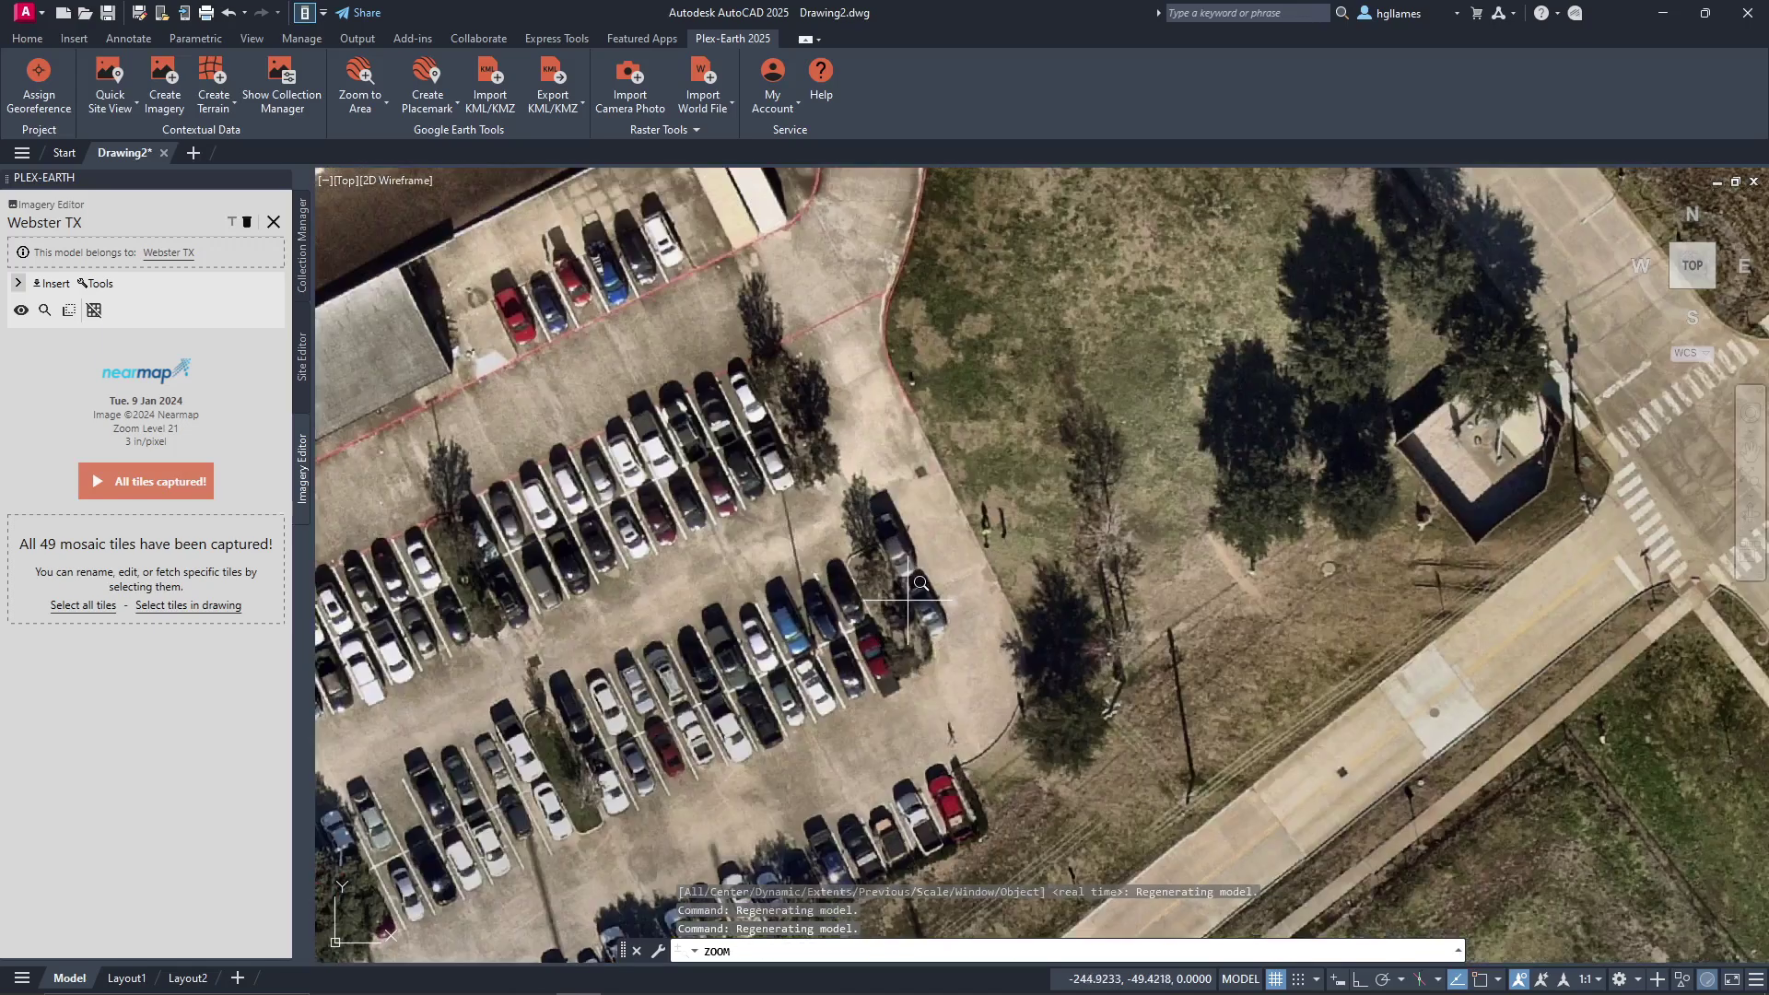
middle_drag(1442, 666, 429, 656)
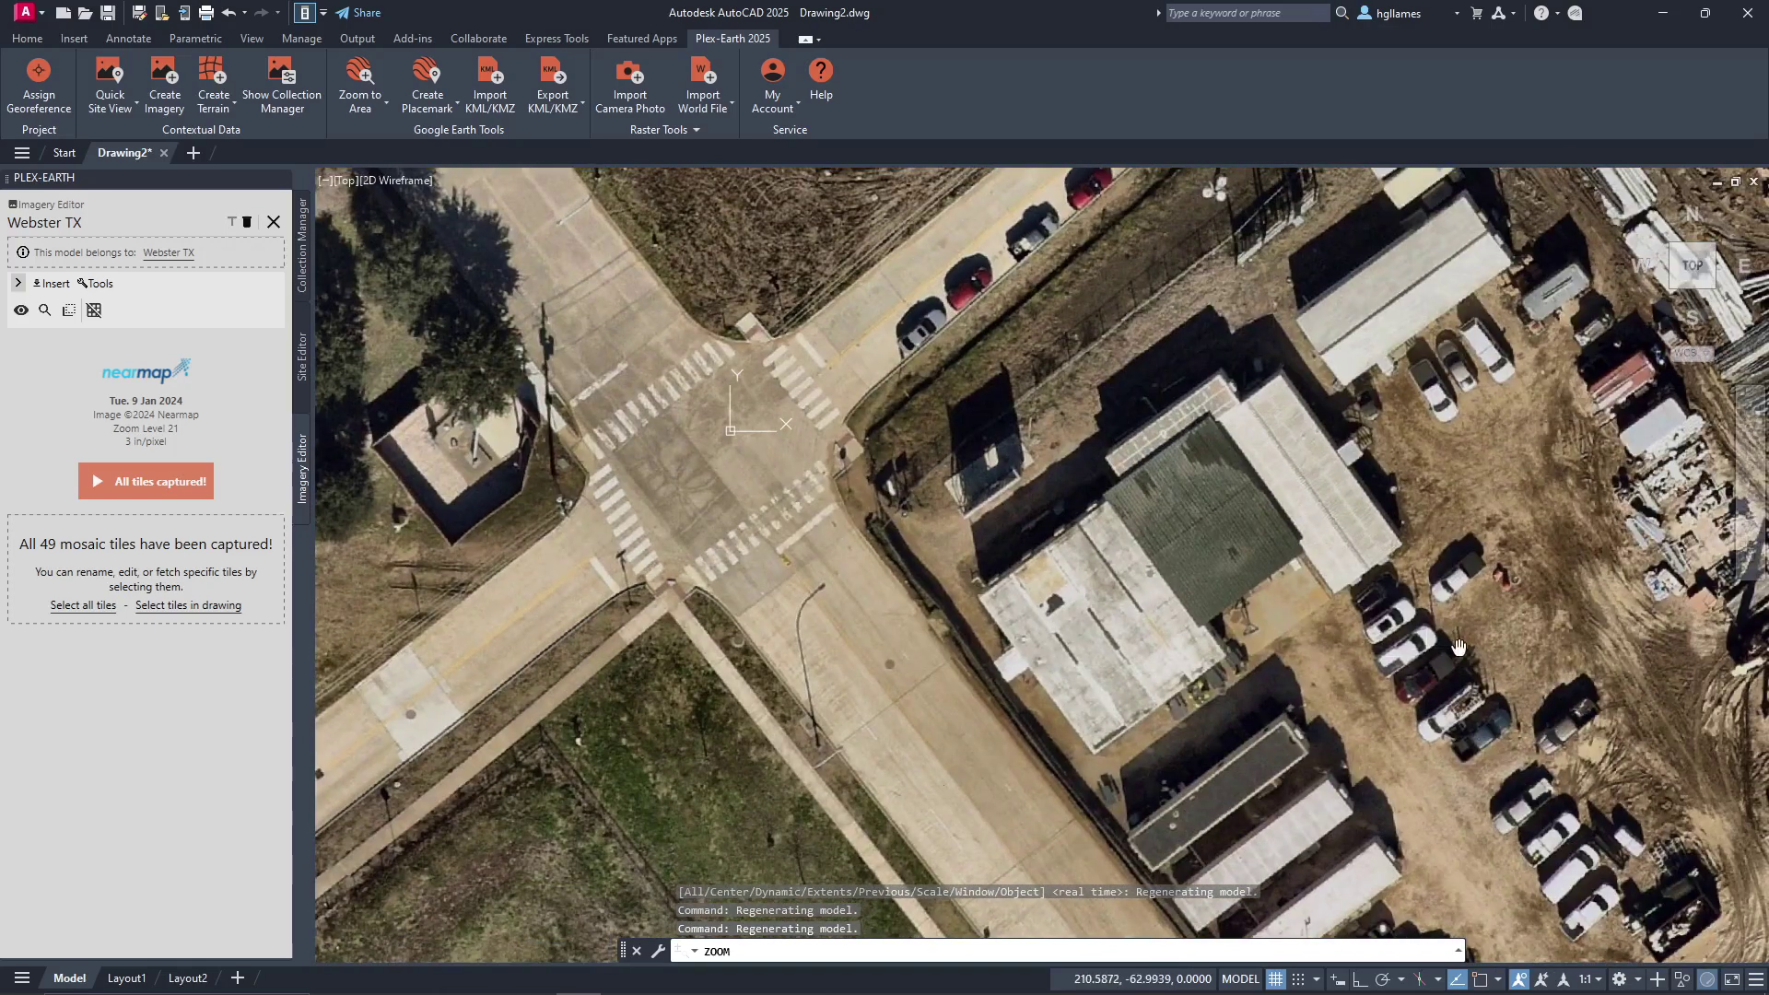
middle_drag(1419, 653, 1322, 653)
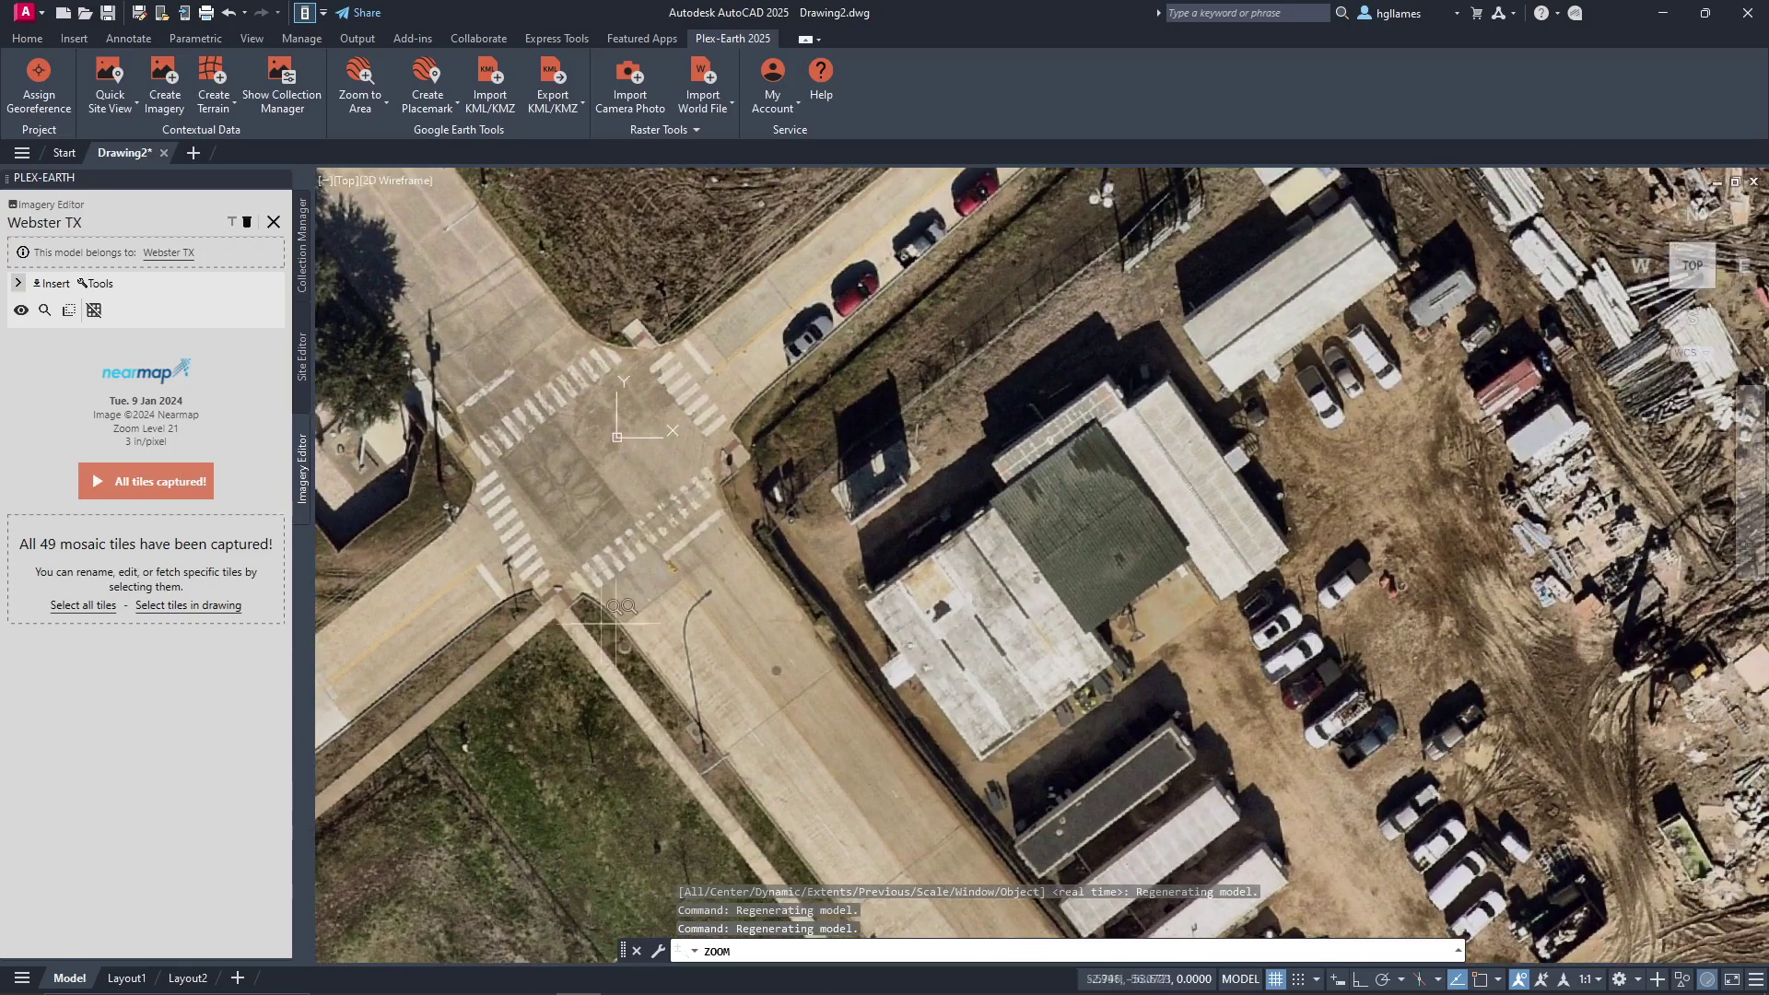
Step: Close the imagery editor and create a Google Elevation terrain for the Webster TX site area
click(274, 222)
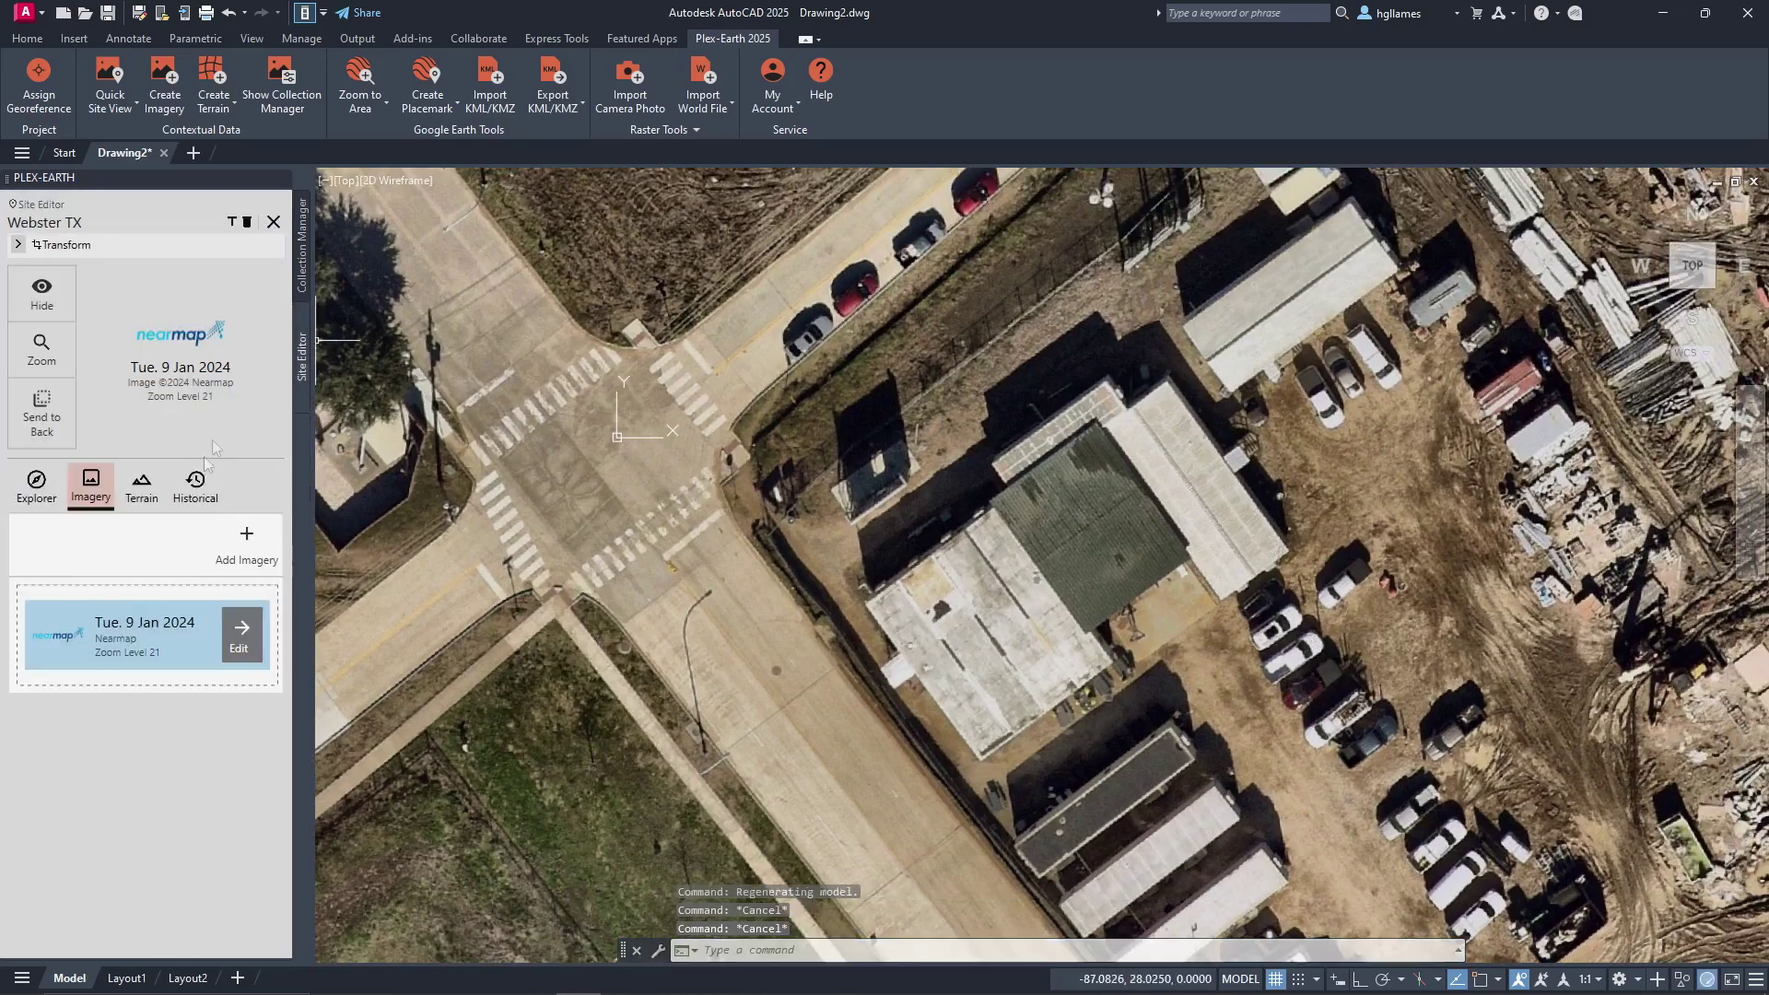
click(150, 495)
click(150, 620)
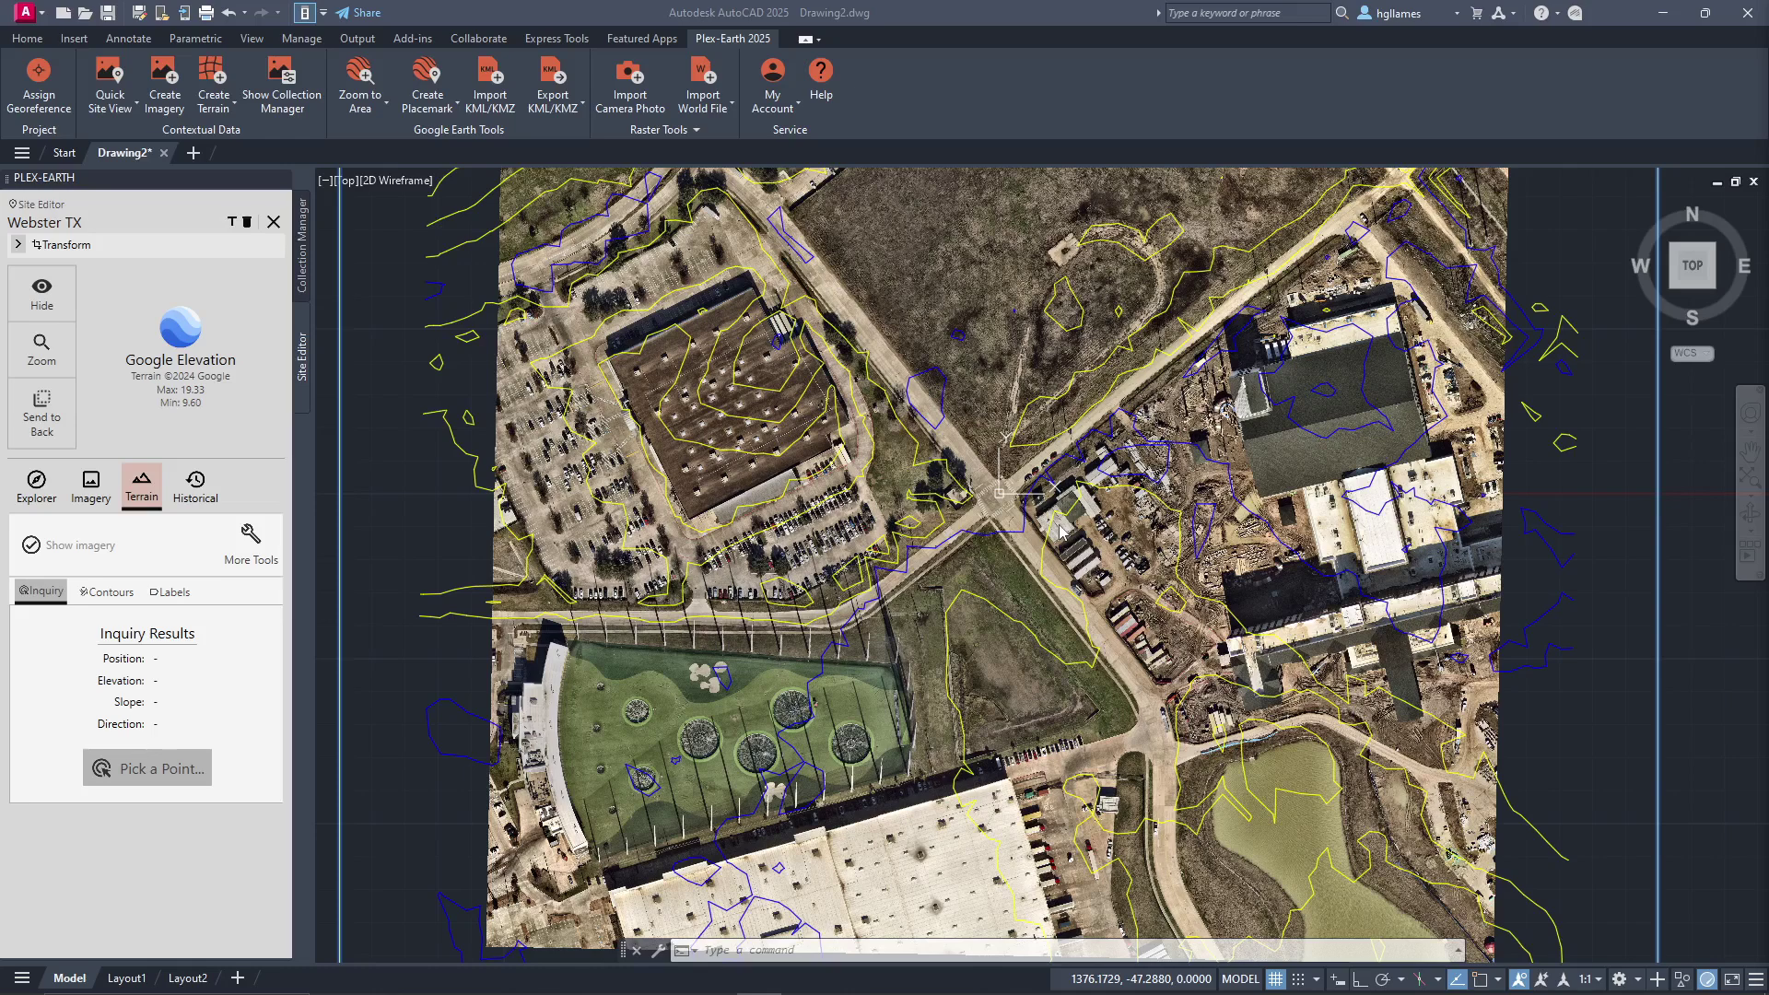
Step: Fetch the historical Airbus preview of Tuesday, 14 May 2024 for the site area and dismiss the dataset notice
click(196, 485)
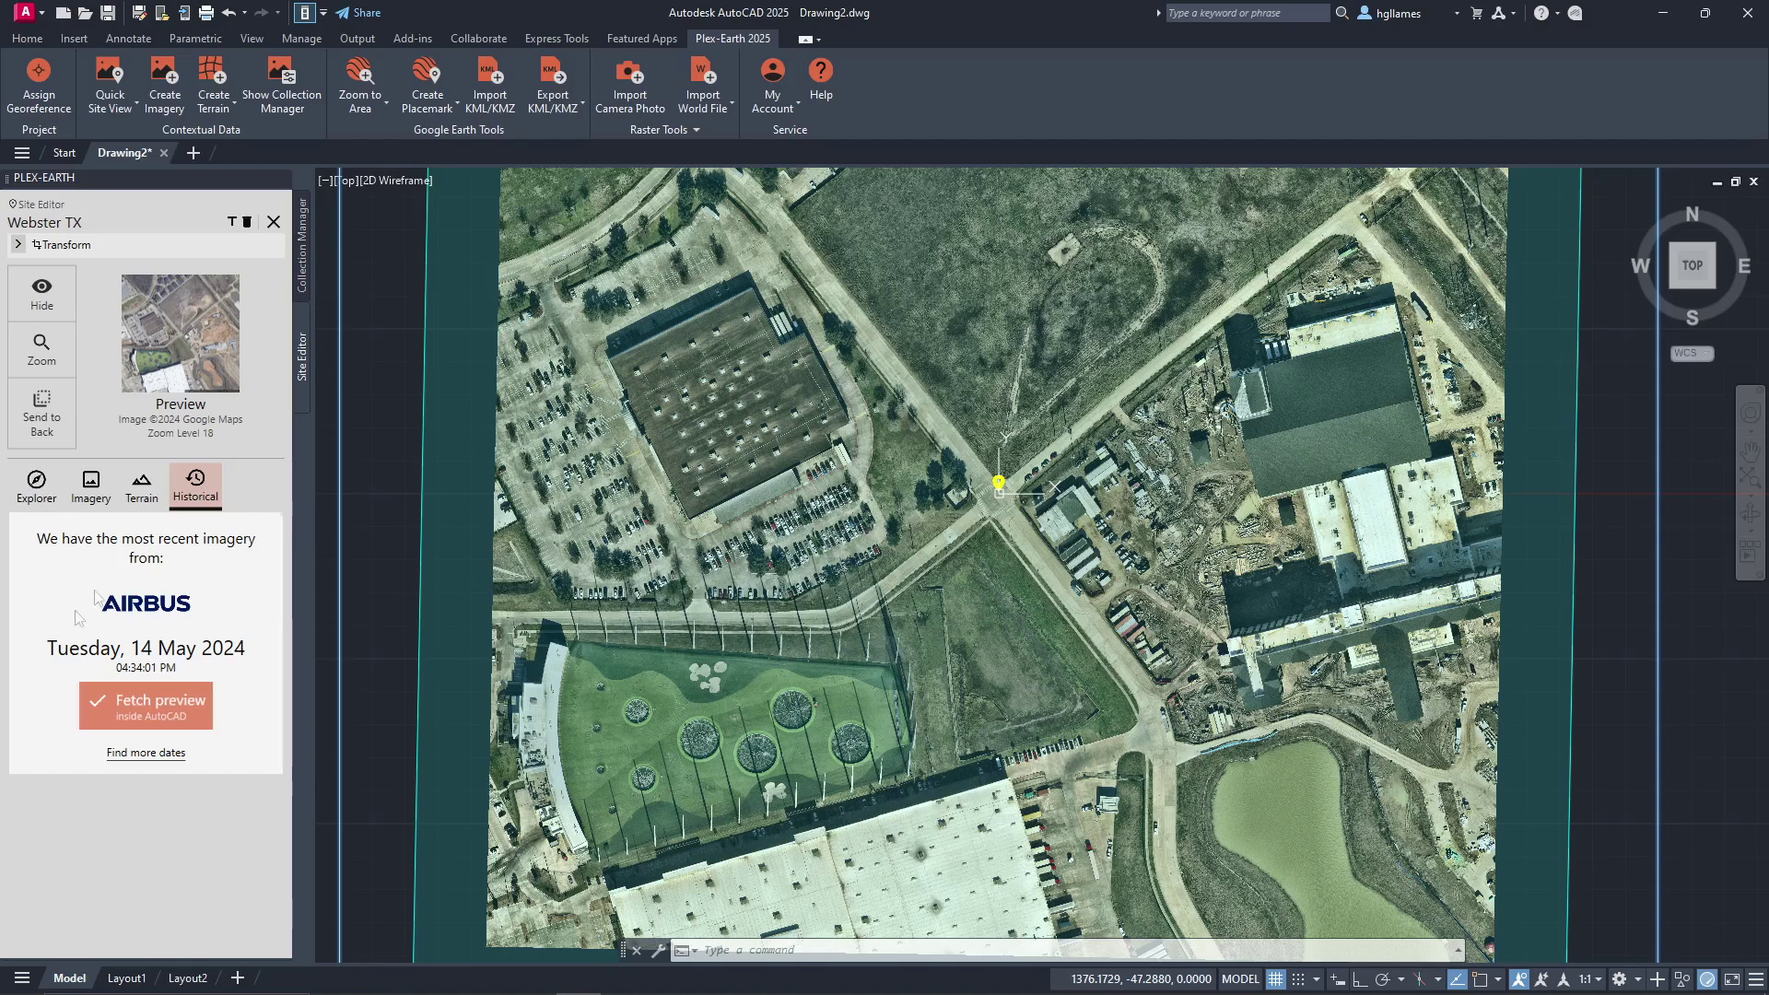
click(159, 707)
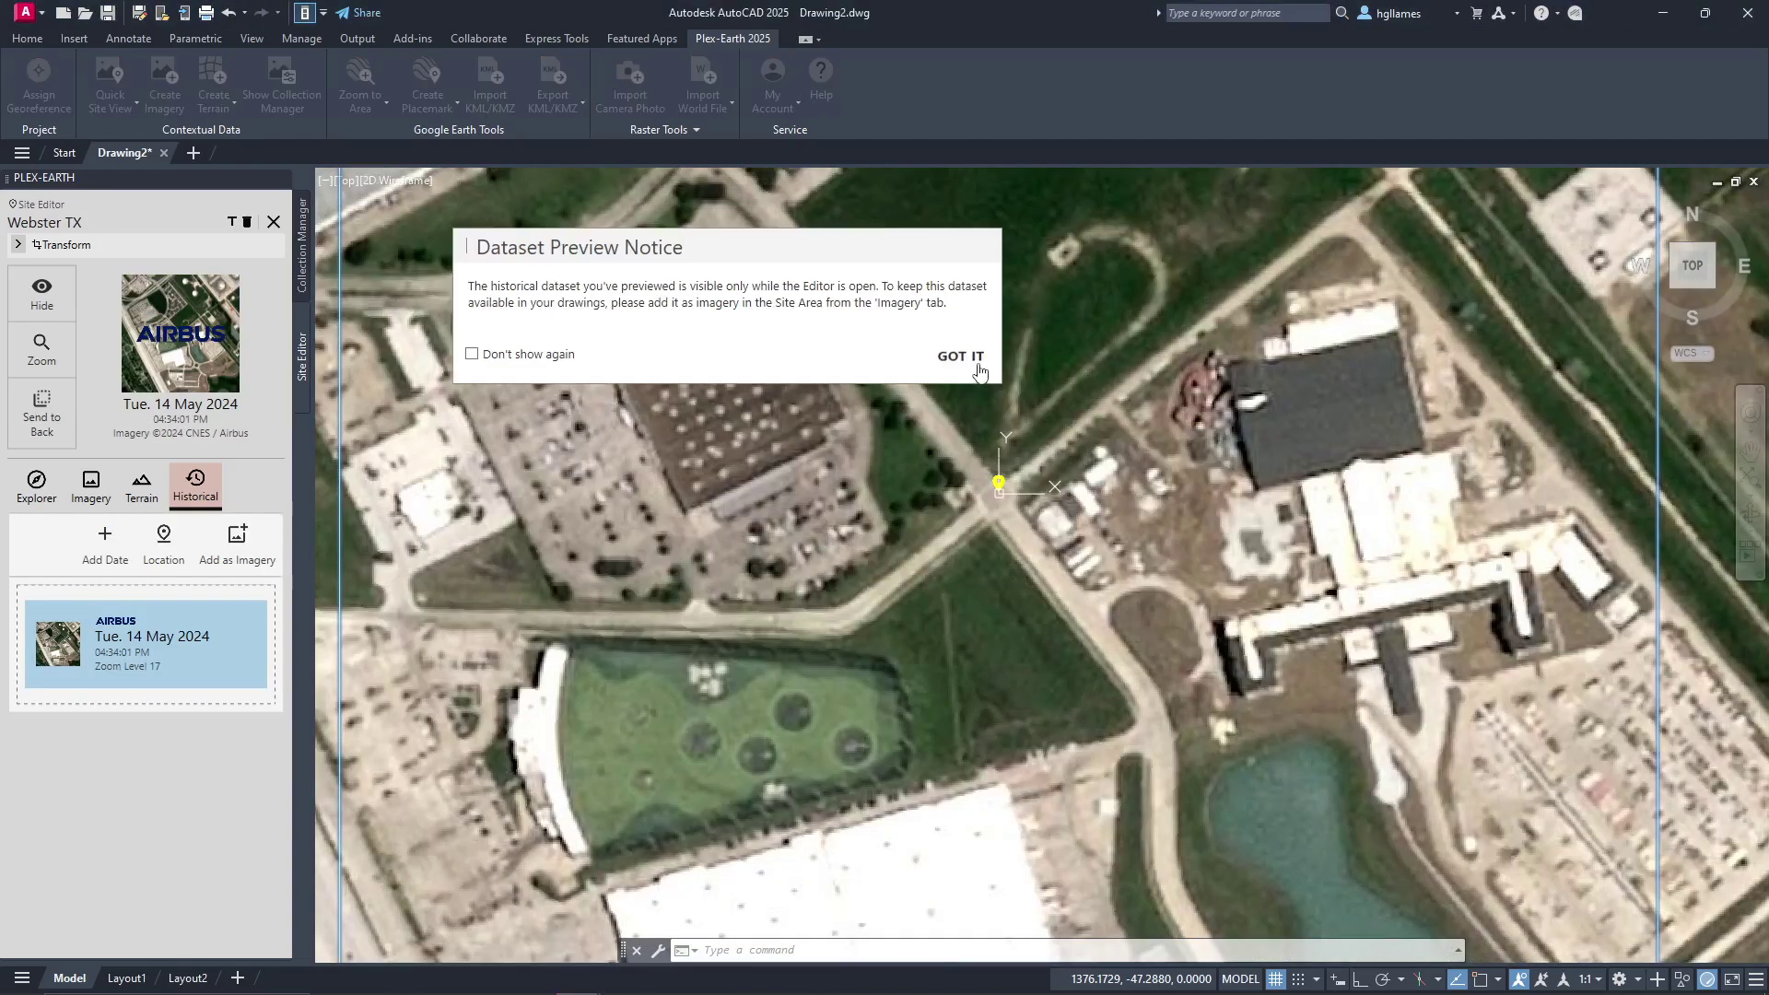
click(973, 365)
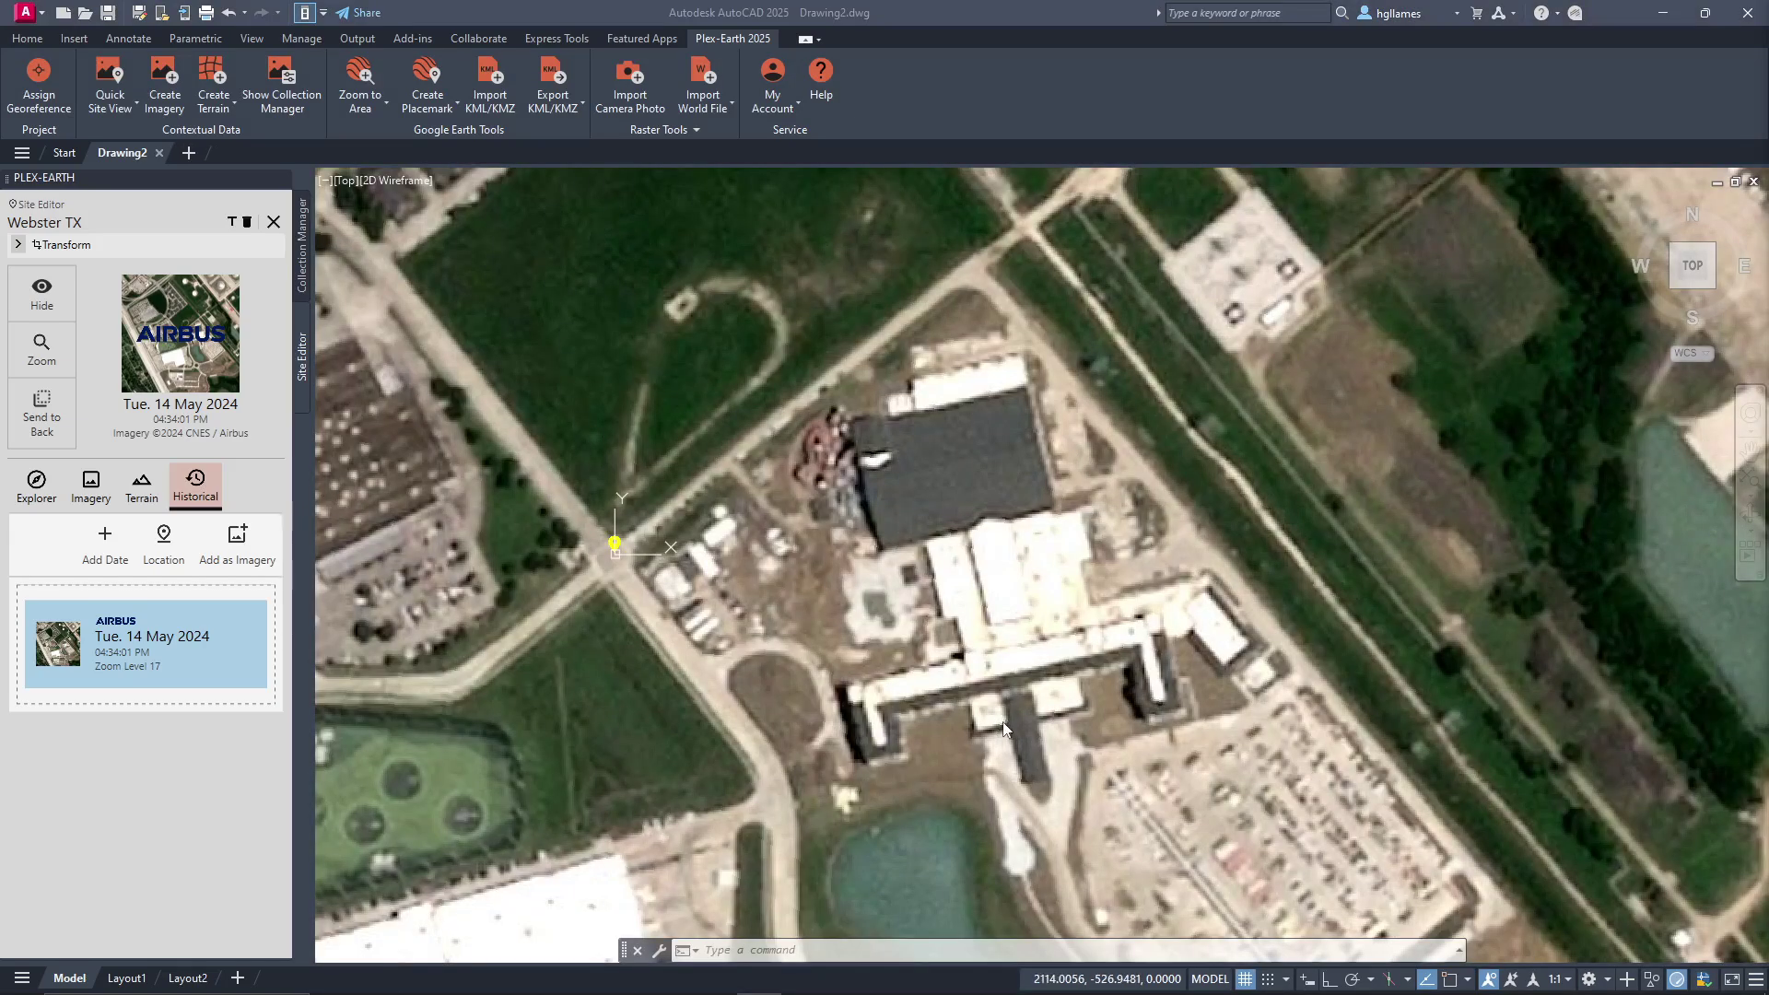
Step: Set the historical imagery location to a point on the large dark-roofed building east of the road junction
click(182, 558)
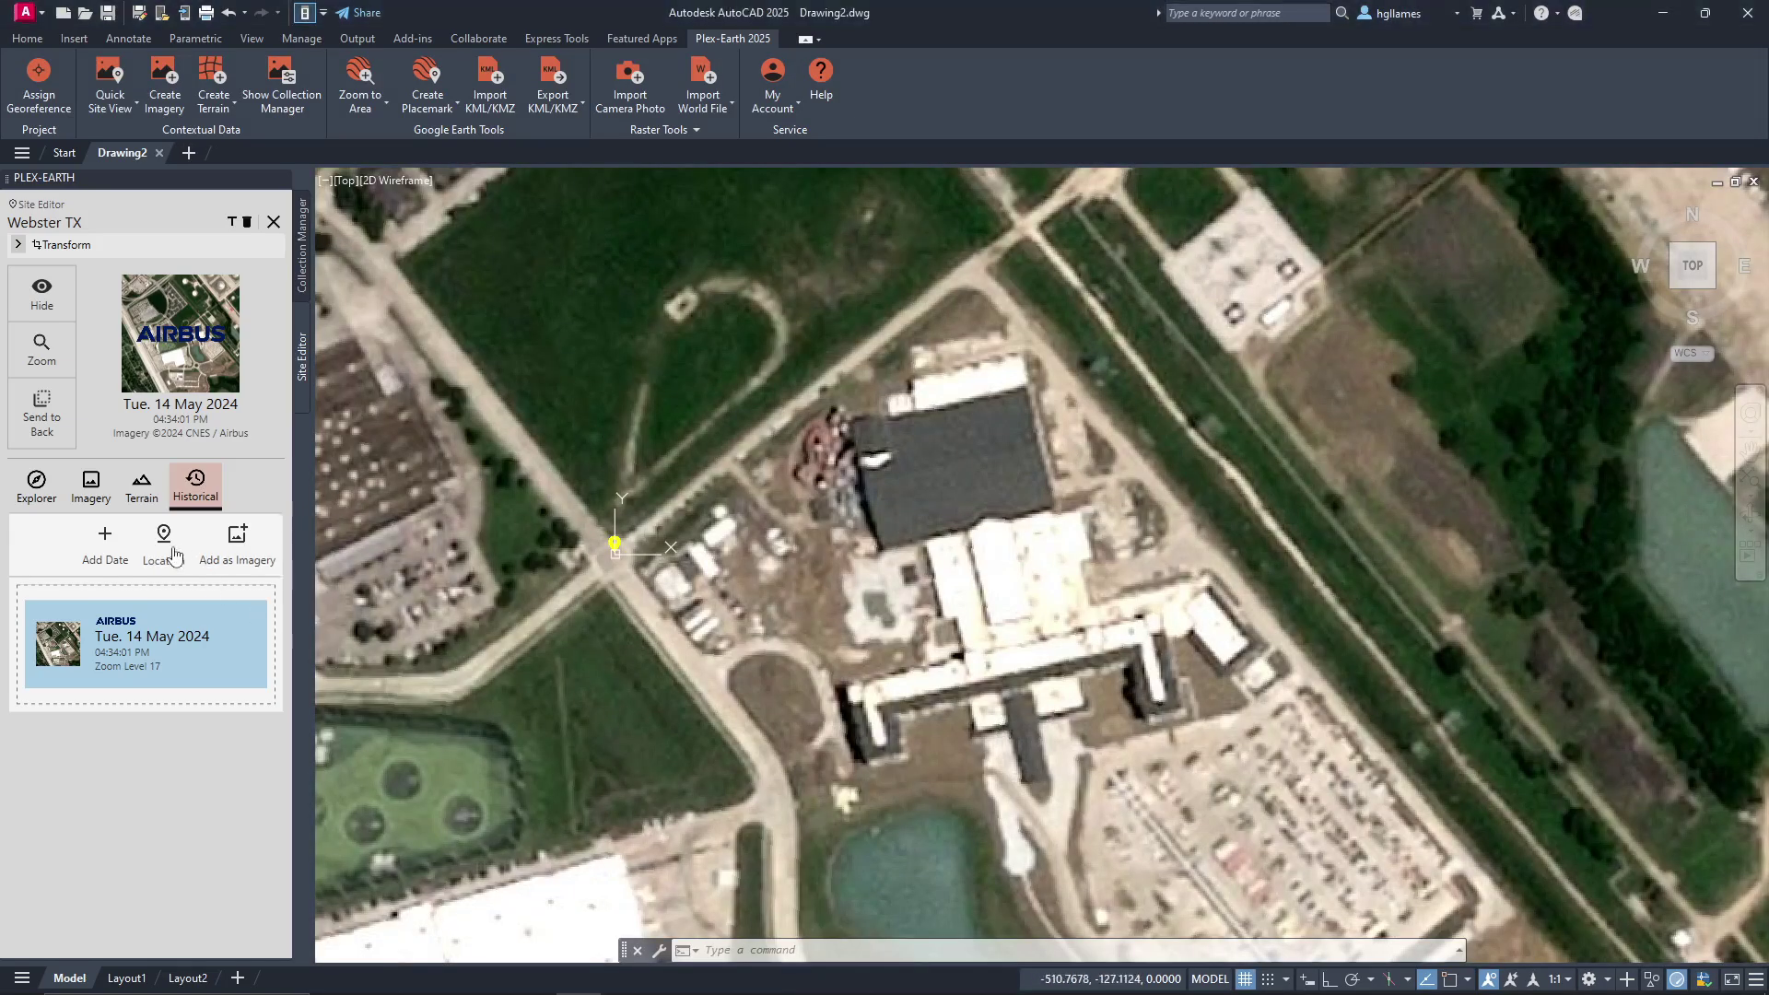
click(820, 551)
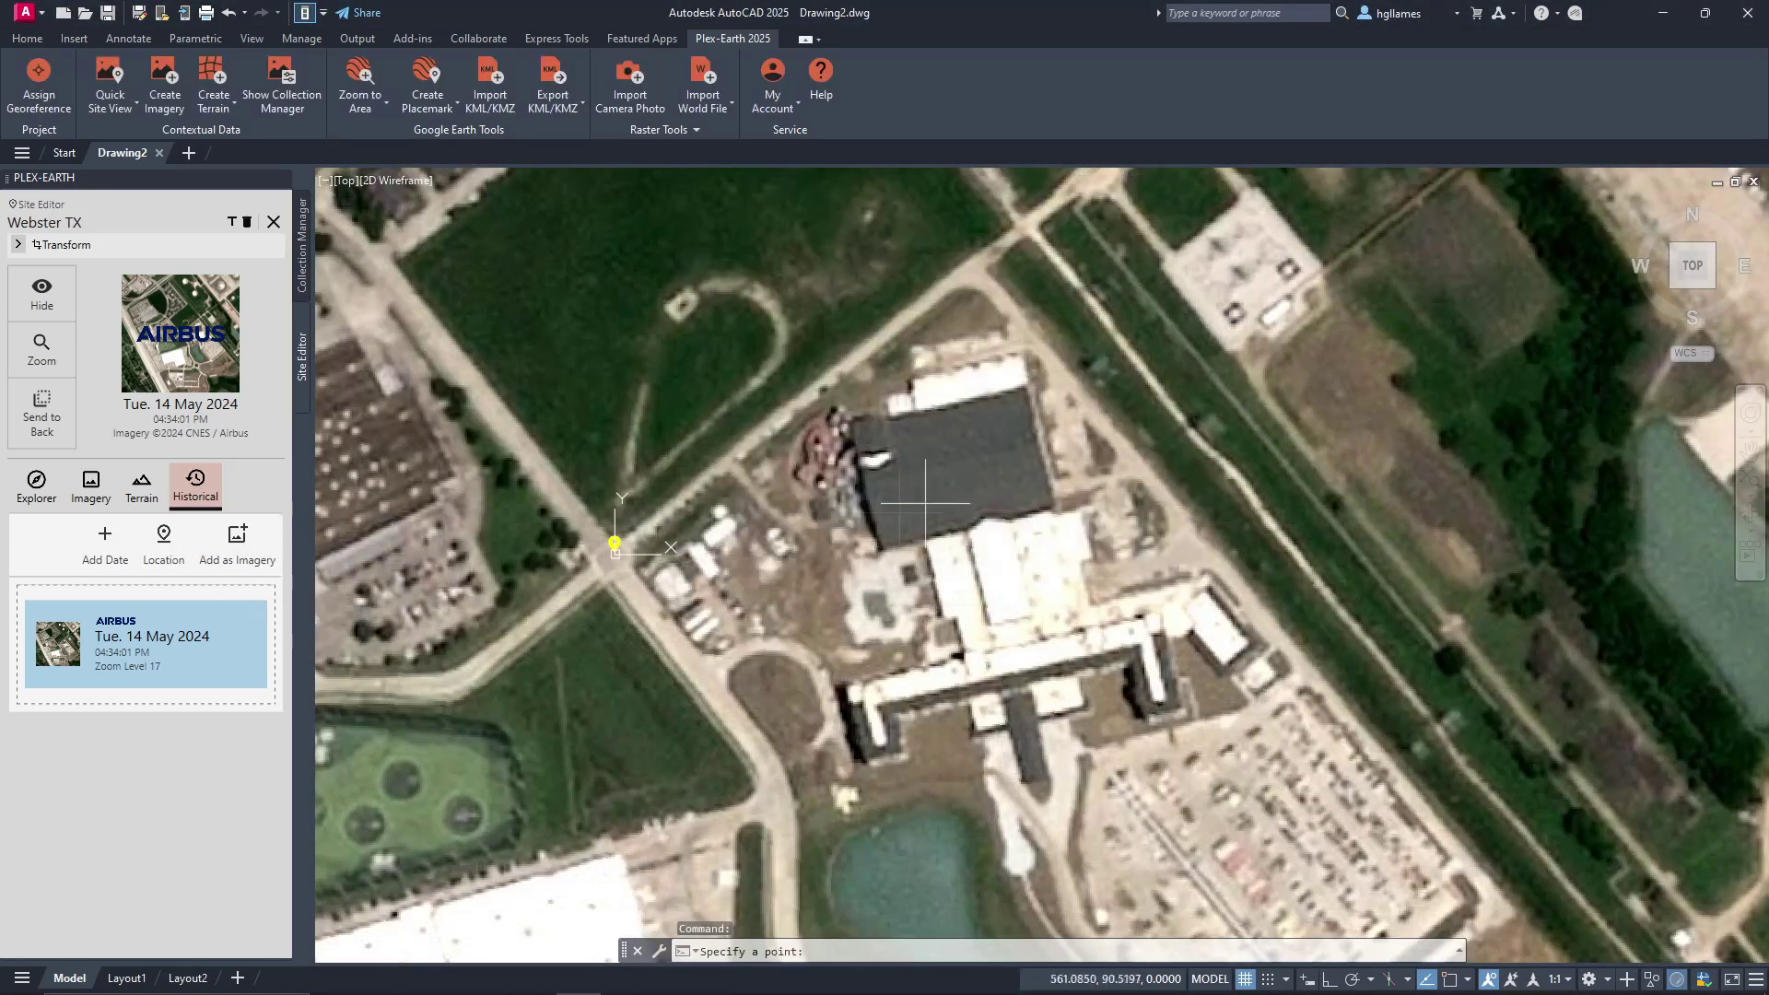
click(982, 507)
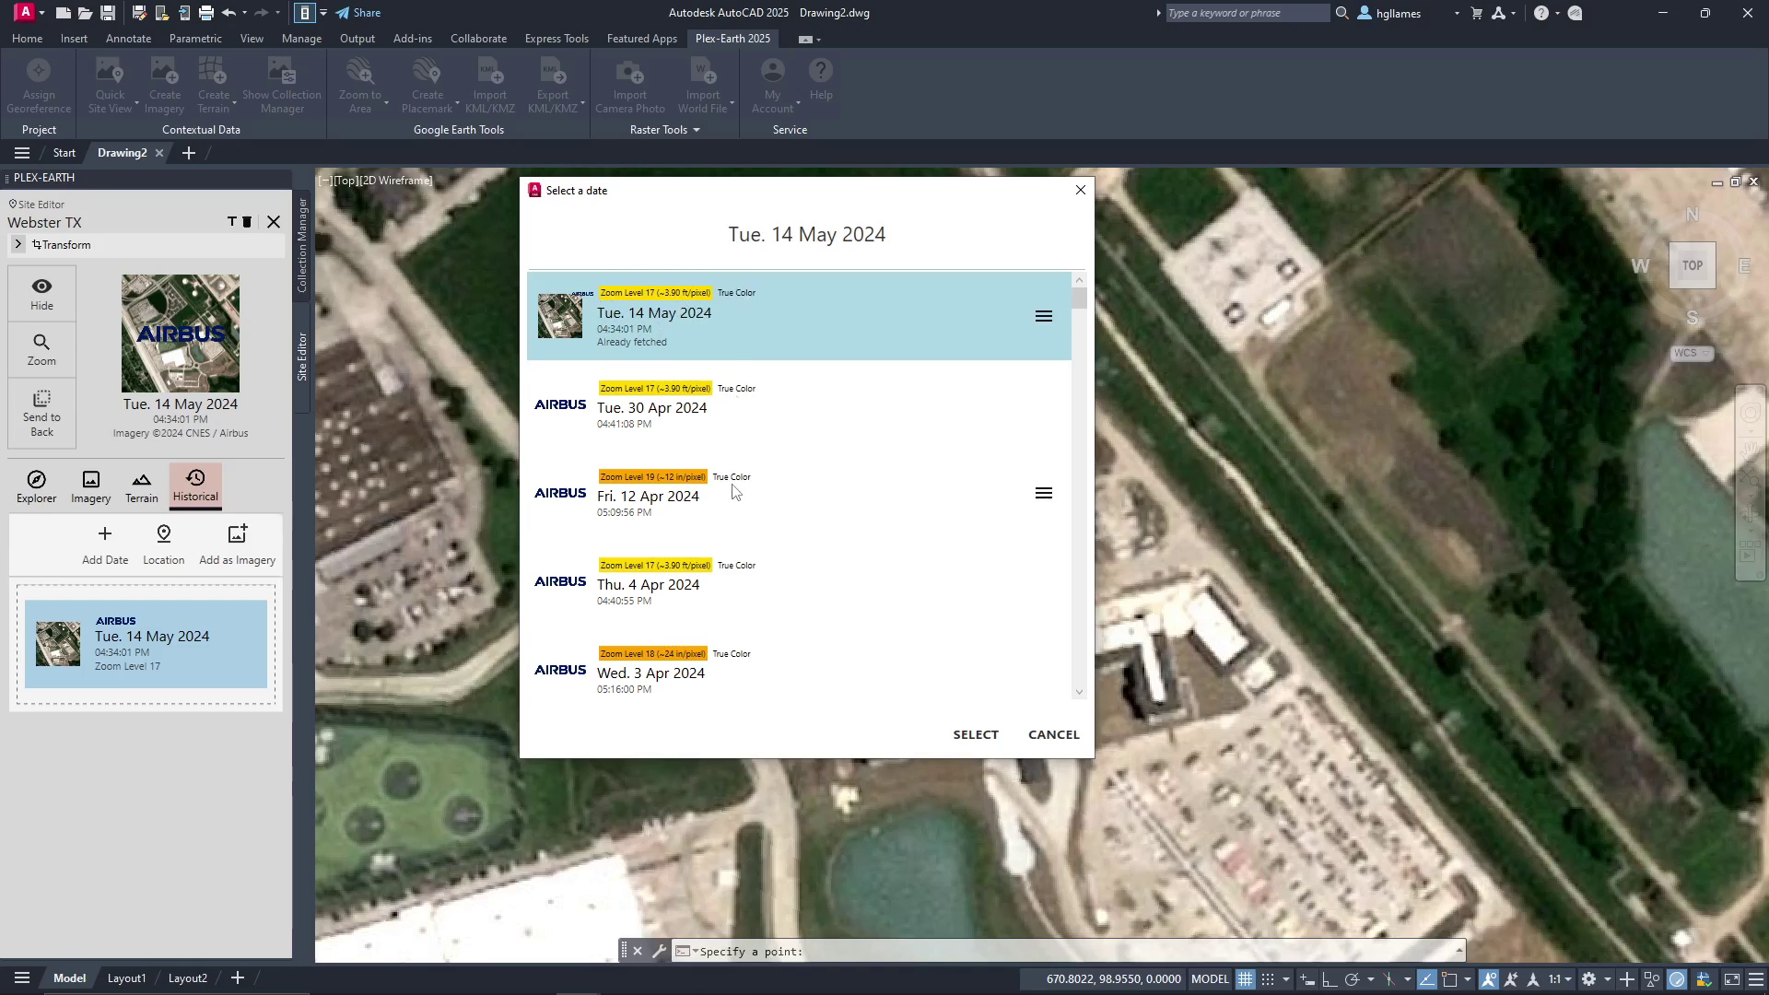
Step: Fetch the historical images of Fri. 12 Apr 2024, Thu. 9 Feb 2023 and Thu. 19 Aug 2021 for the picked location
scroll(756, 433, down, 5)
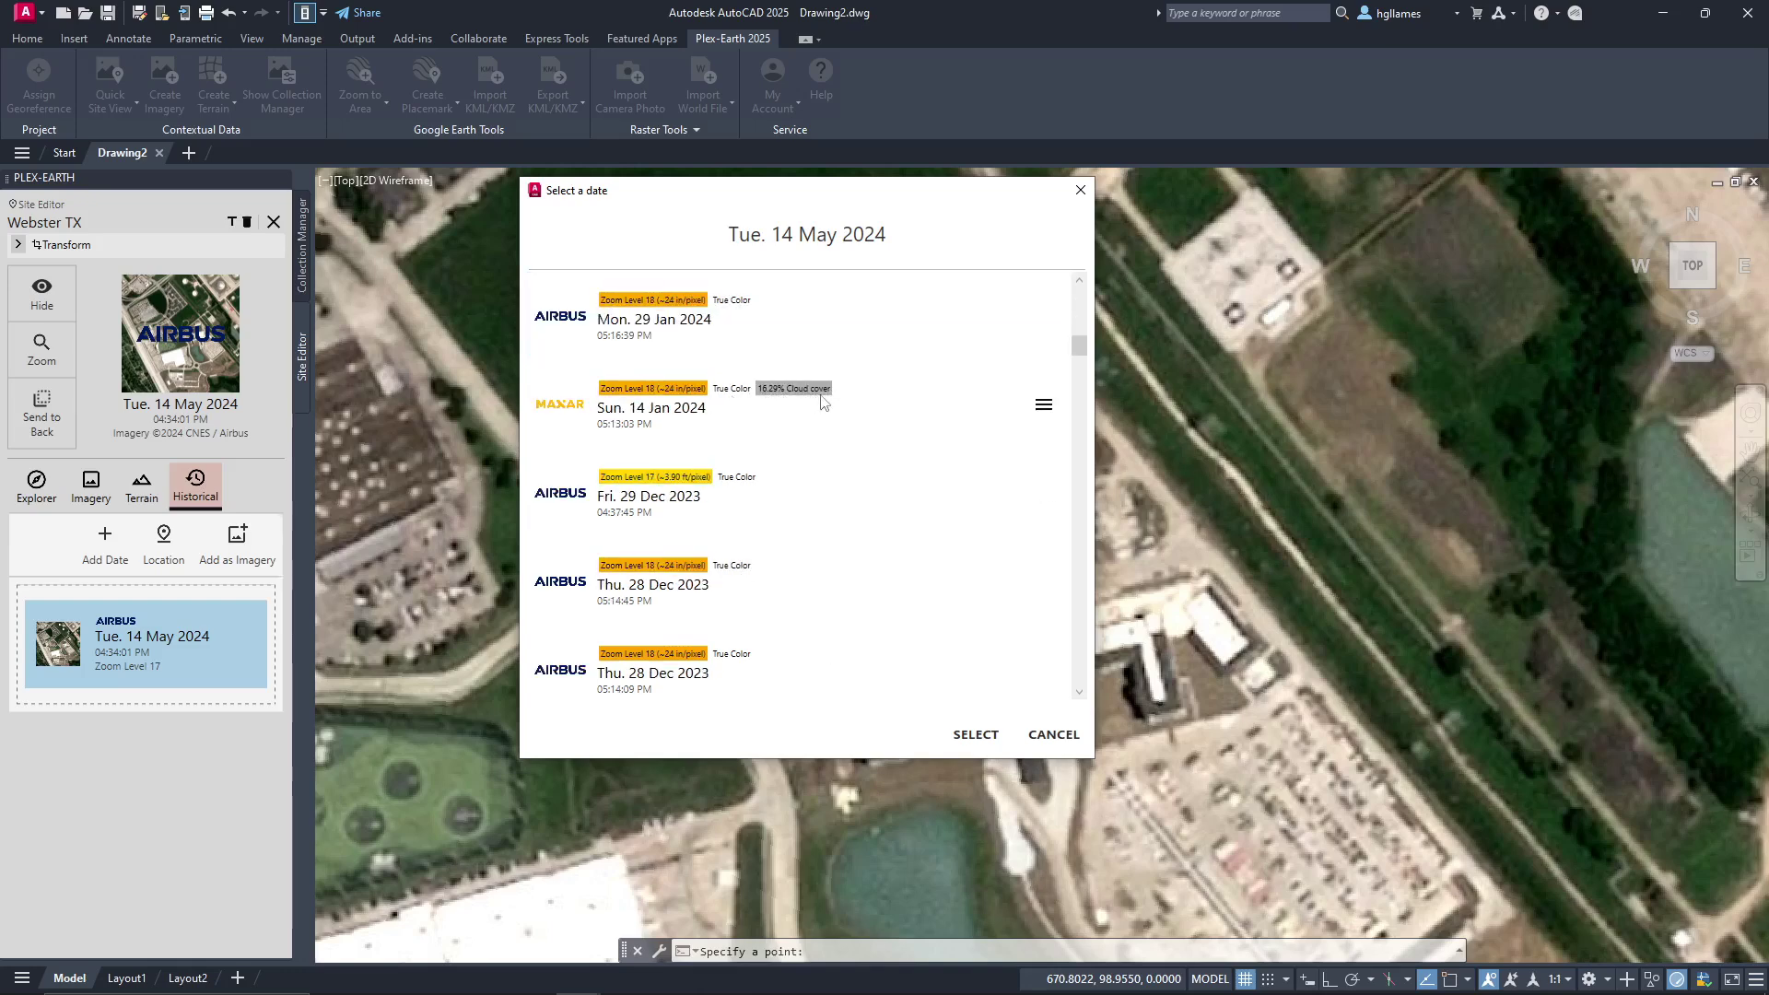
scroll(823, 588, down, 4)
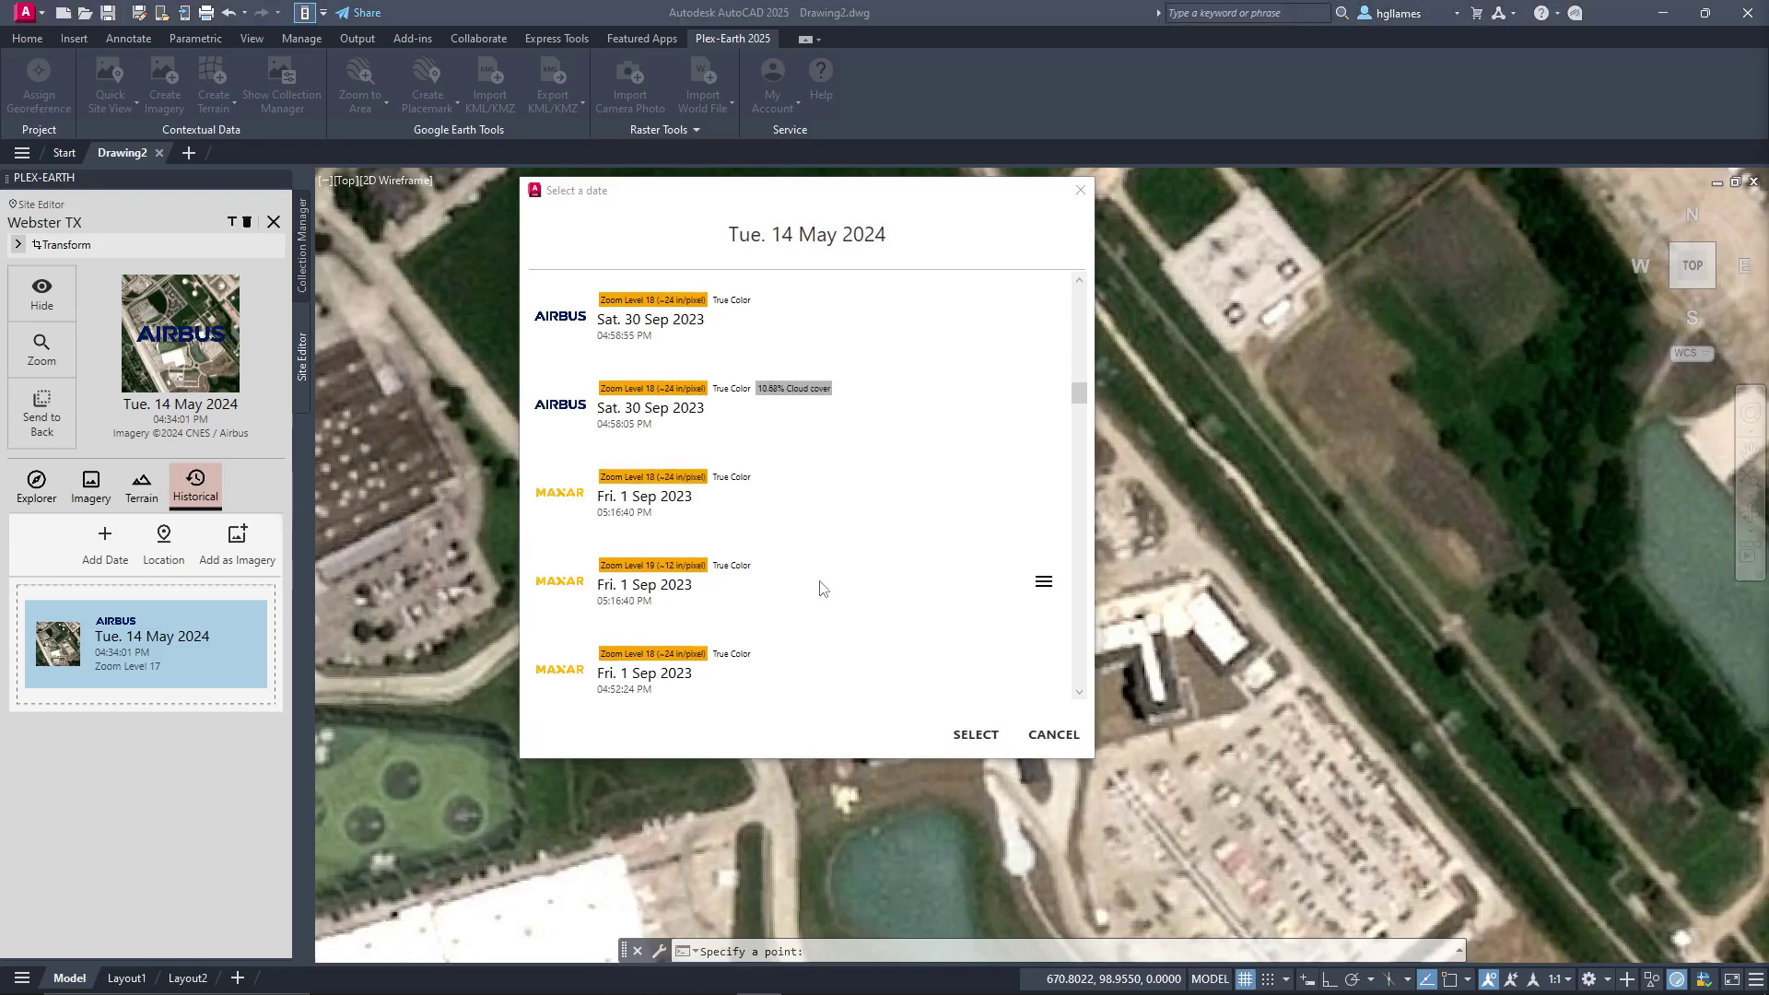
scroll(823, 588, down, 10)
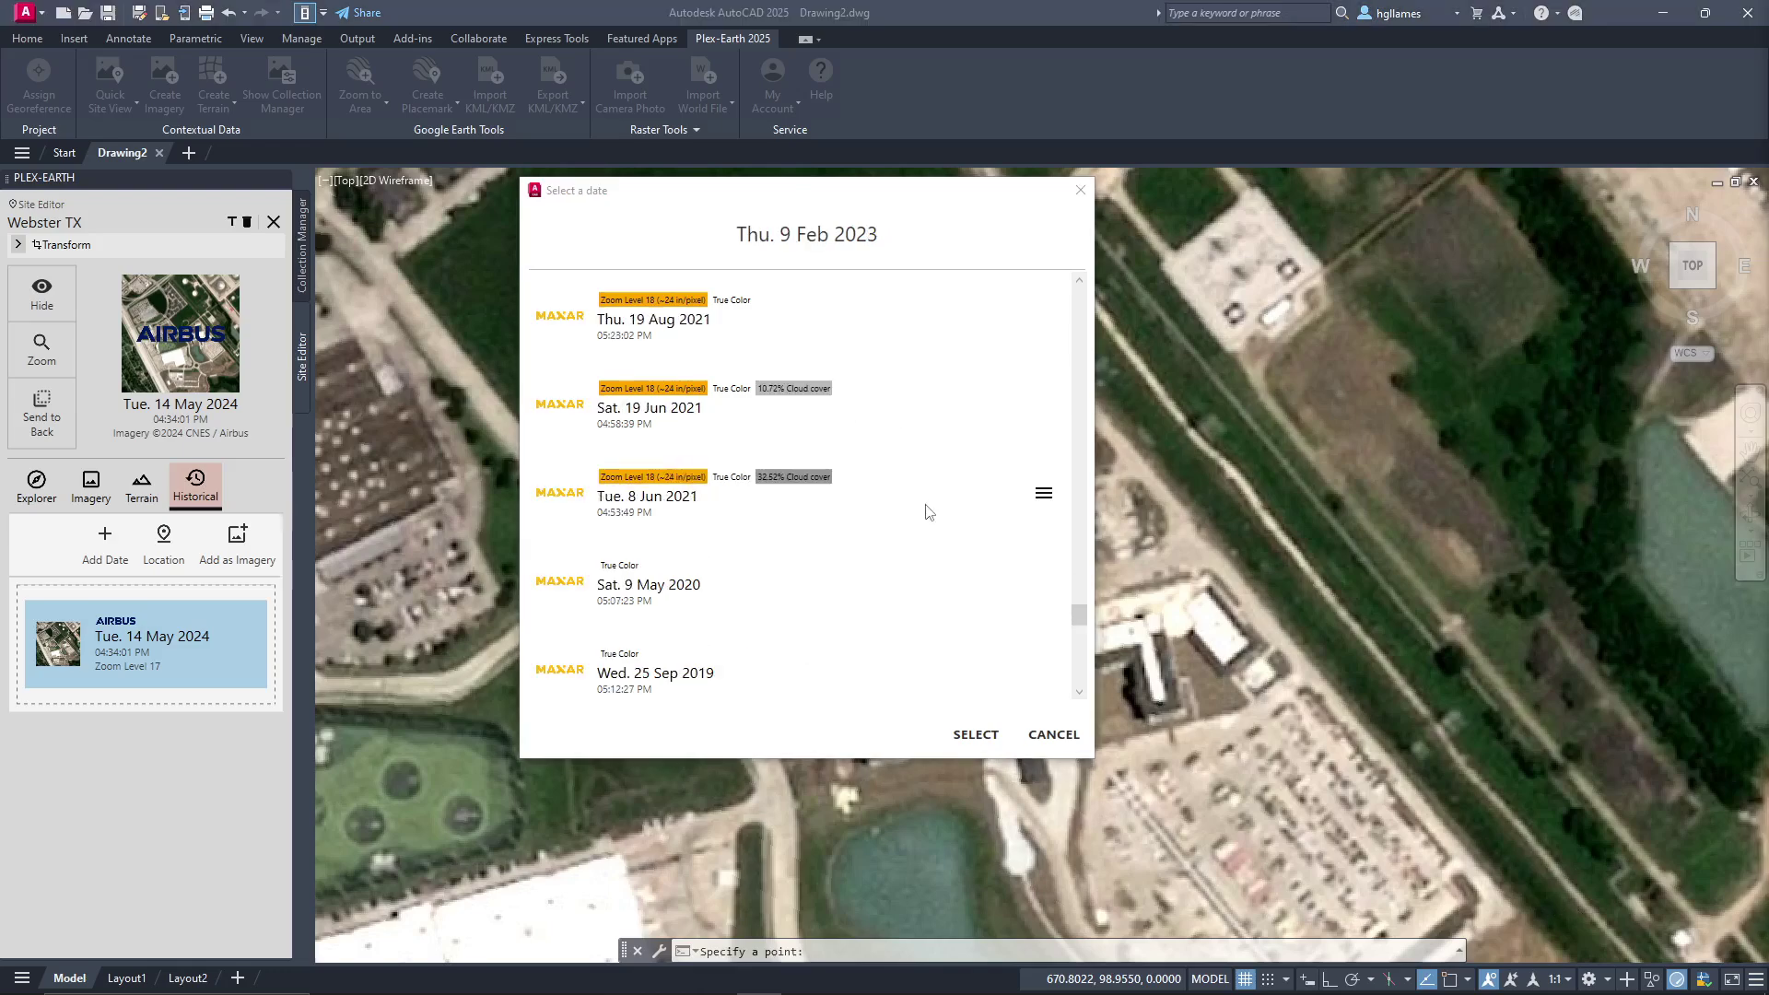
double_click(885, 452)
Step: Show the historical images of 19 Aug 2021, 9 Feb 2023 and 12 Apr 2024 in turn to compare the construction progress
click(179, 903)
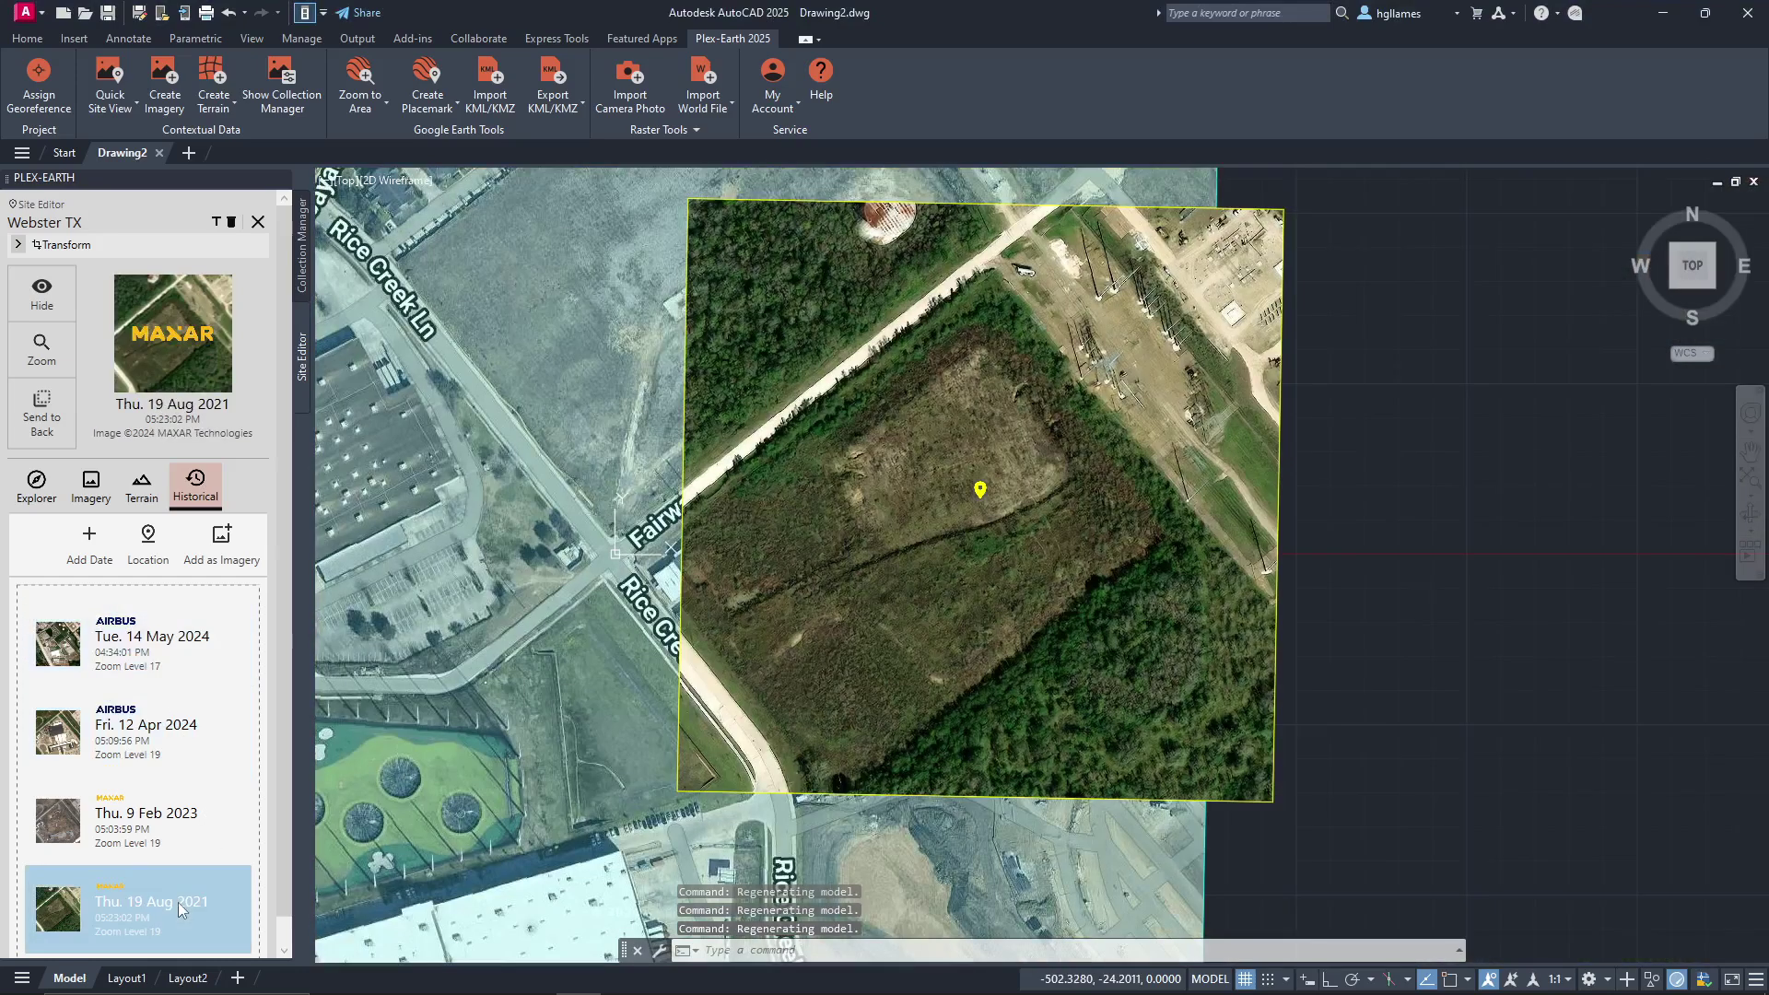
click(186, 839)
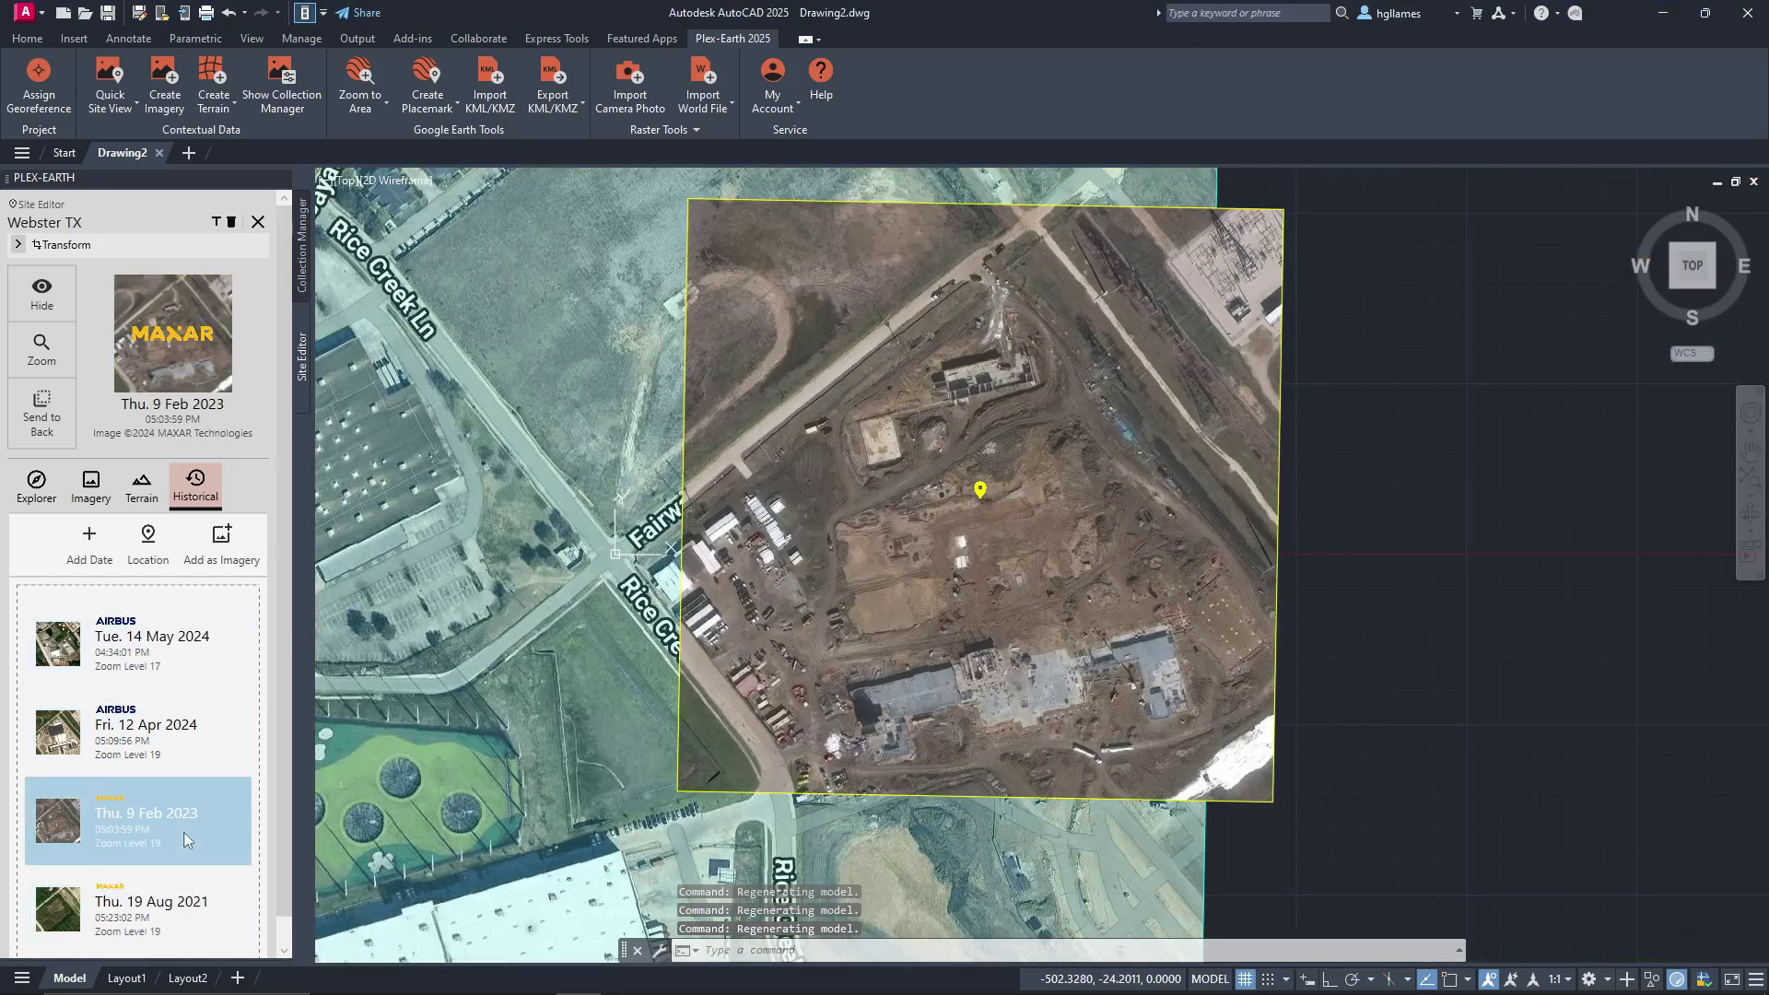
click(168, 743)
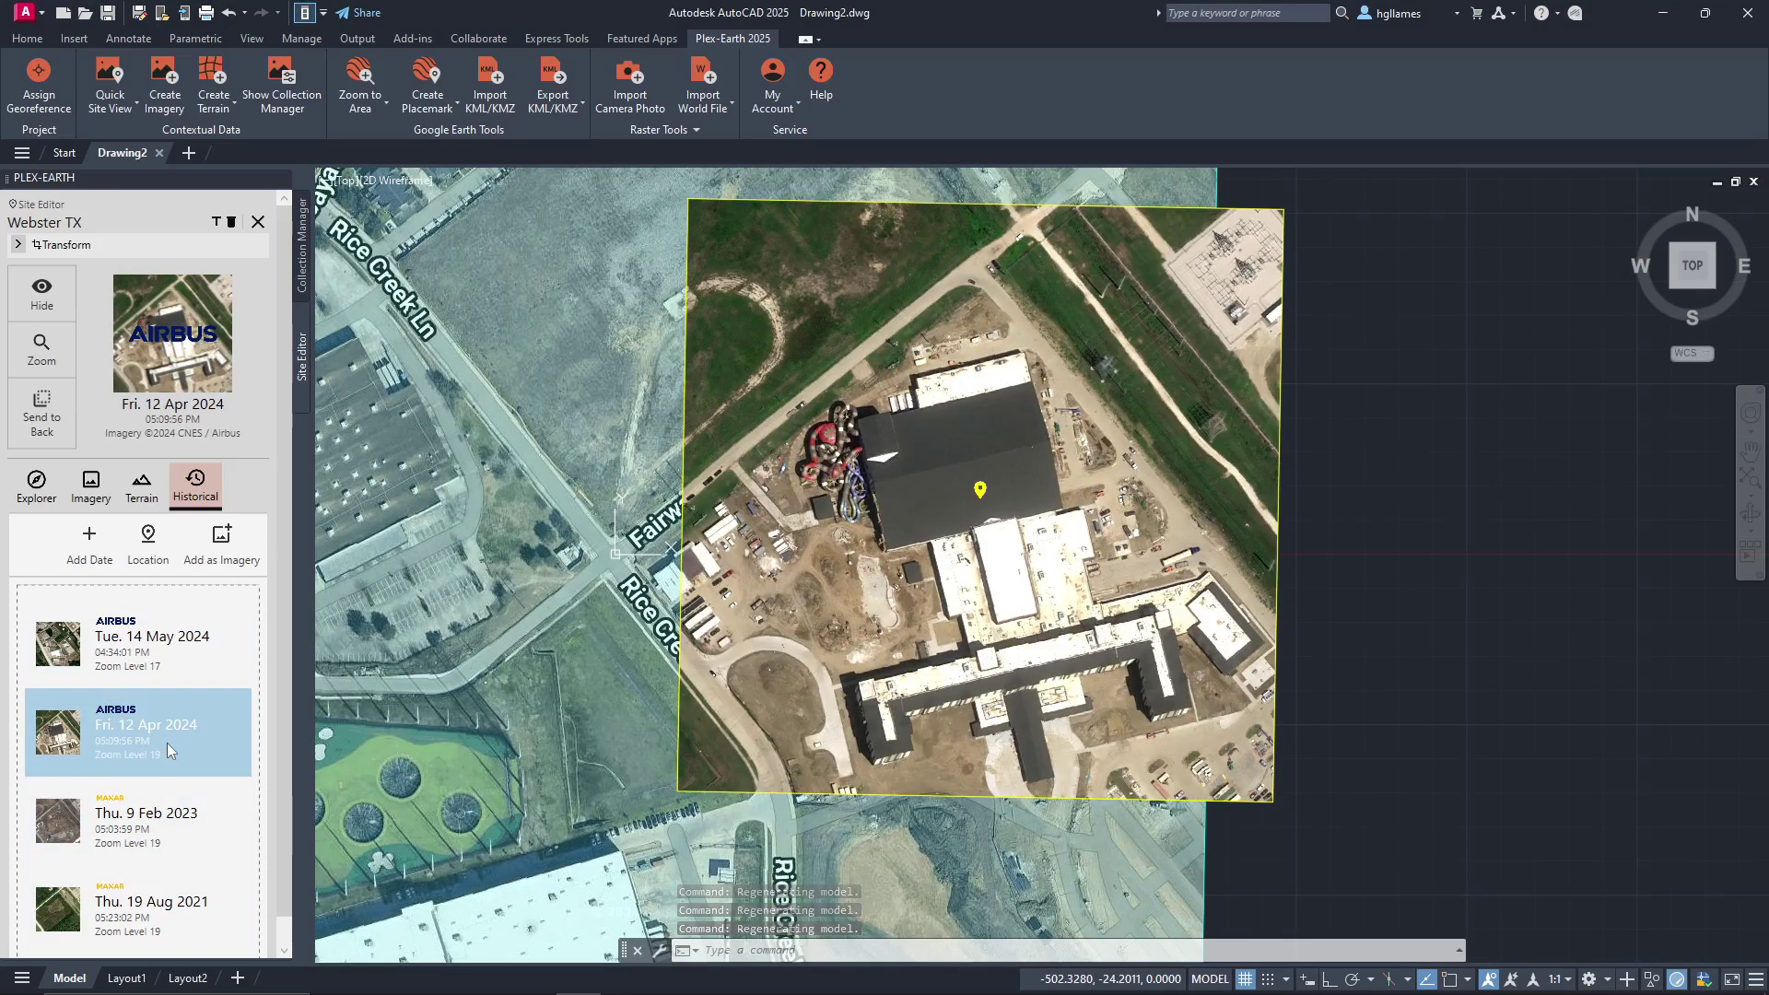
Step: Compare the site area's Google Maps preview with the 12 Apr 2024 historical image, and close the site editor
click(44, 505)
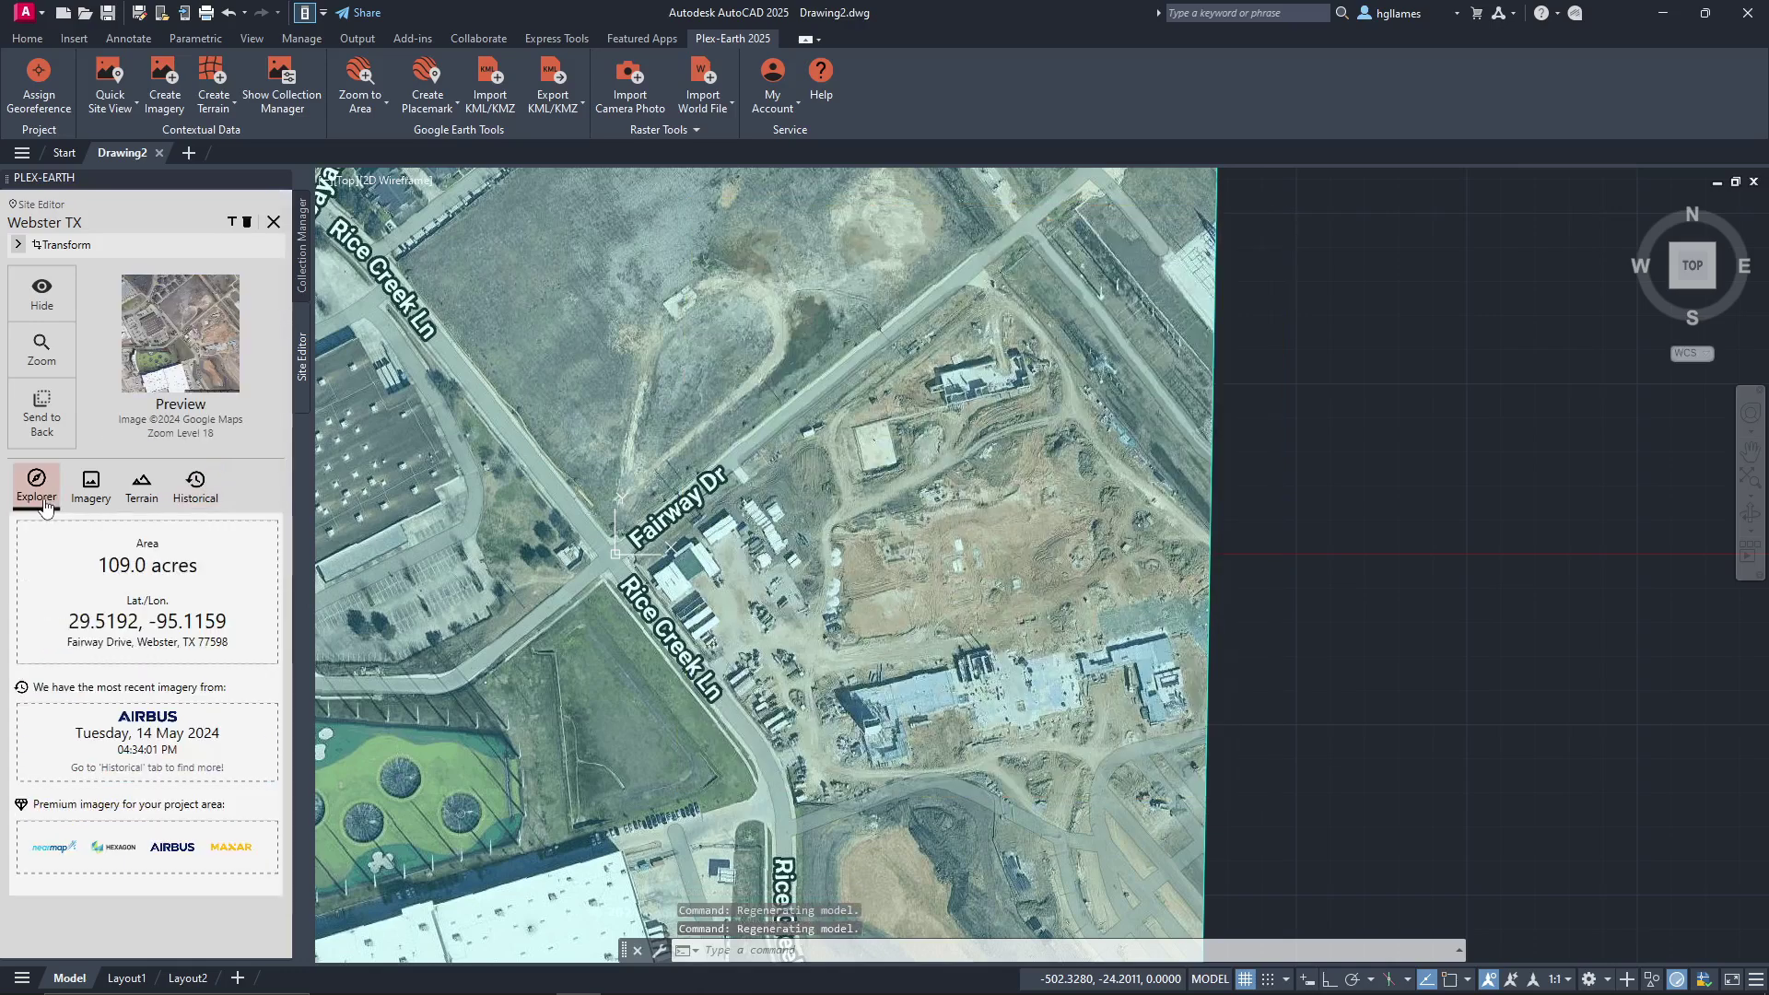
click(200, 491)
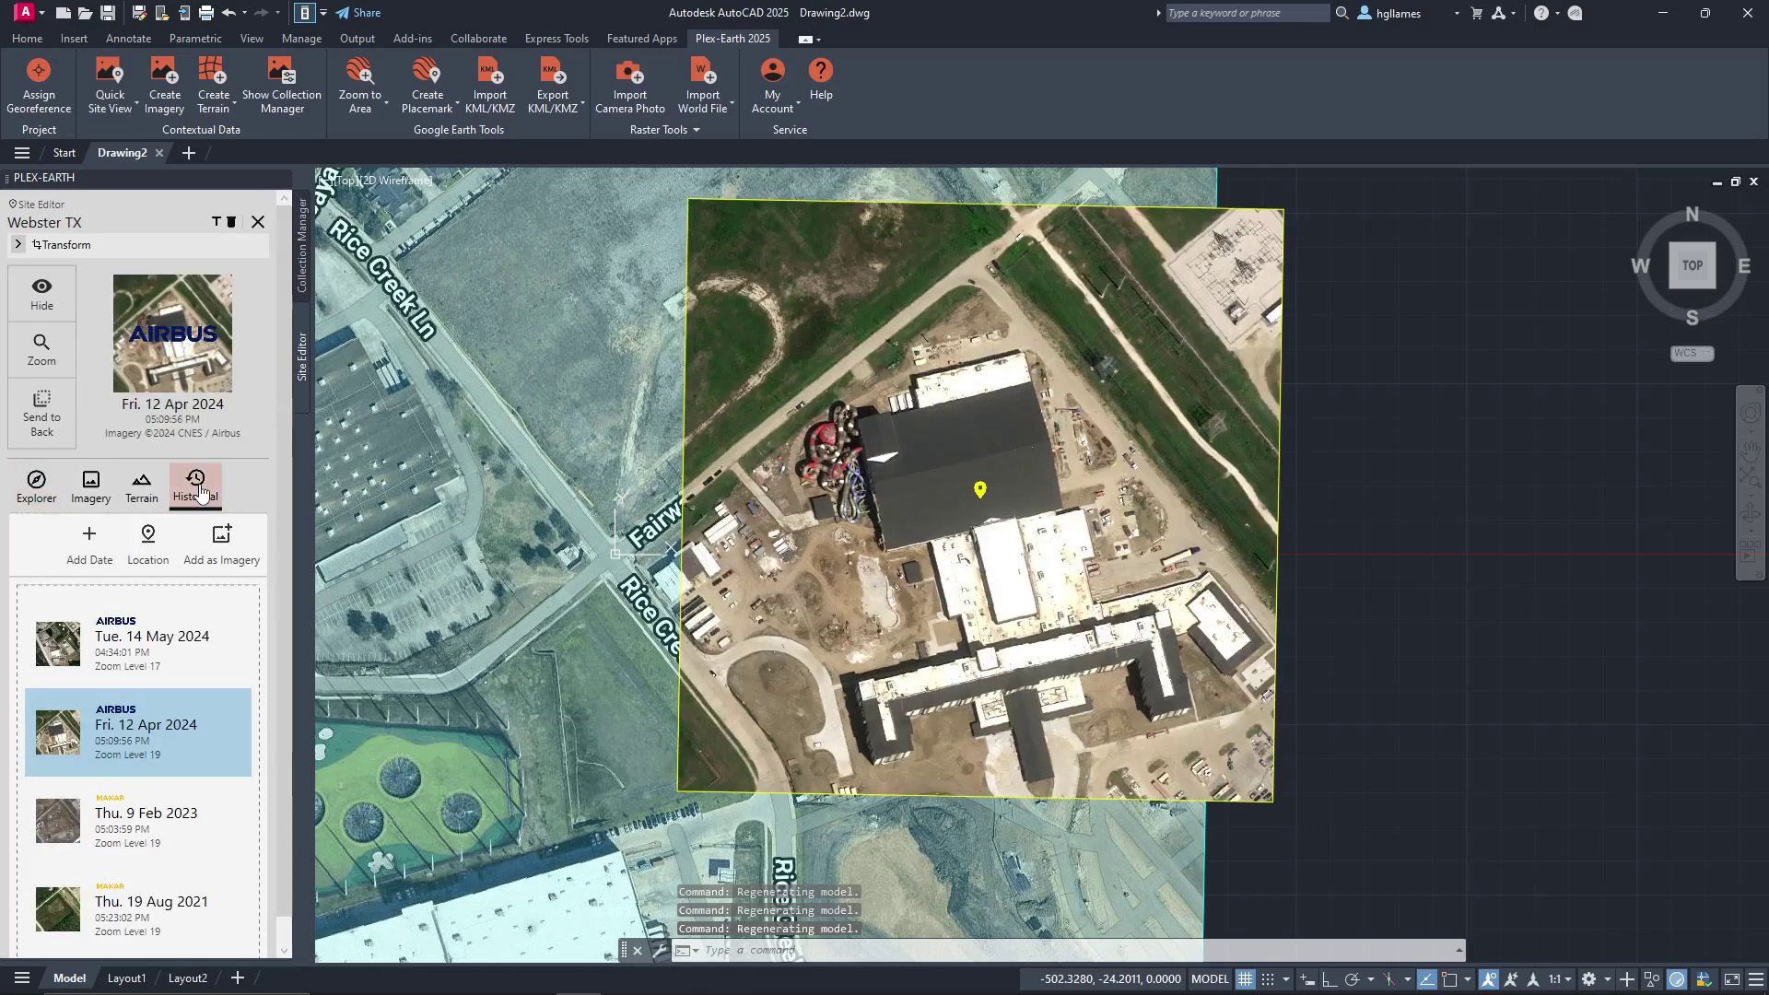
click(41, 491)
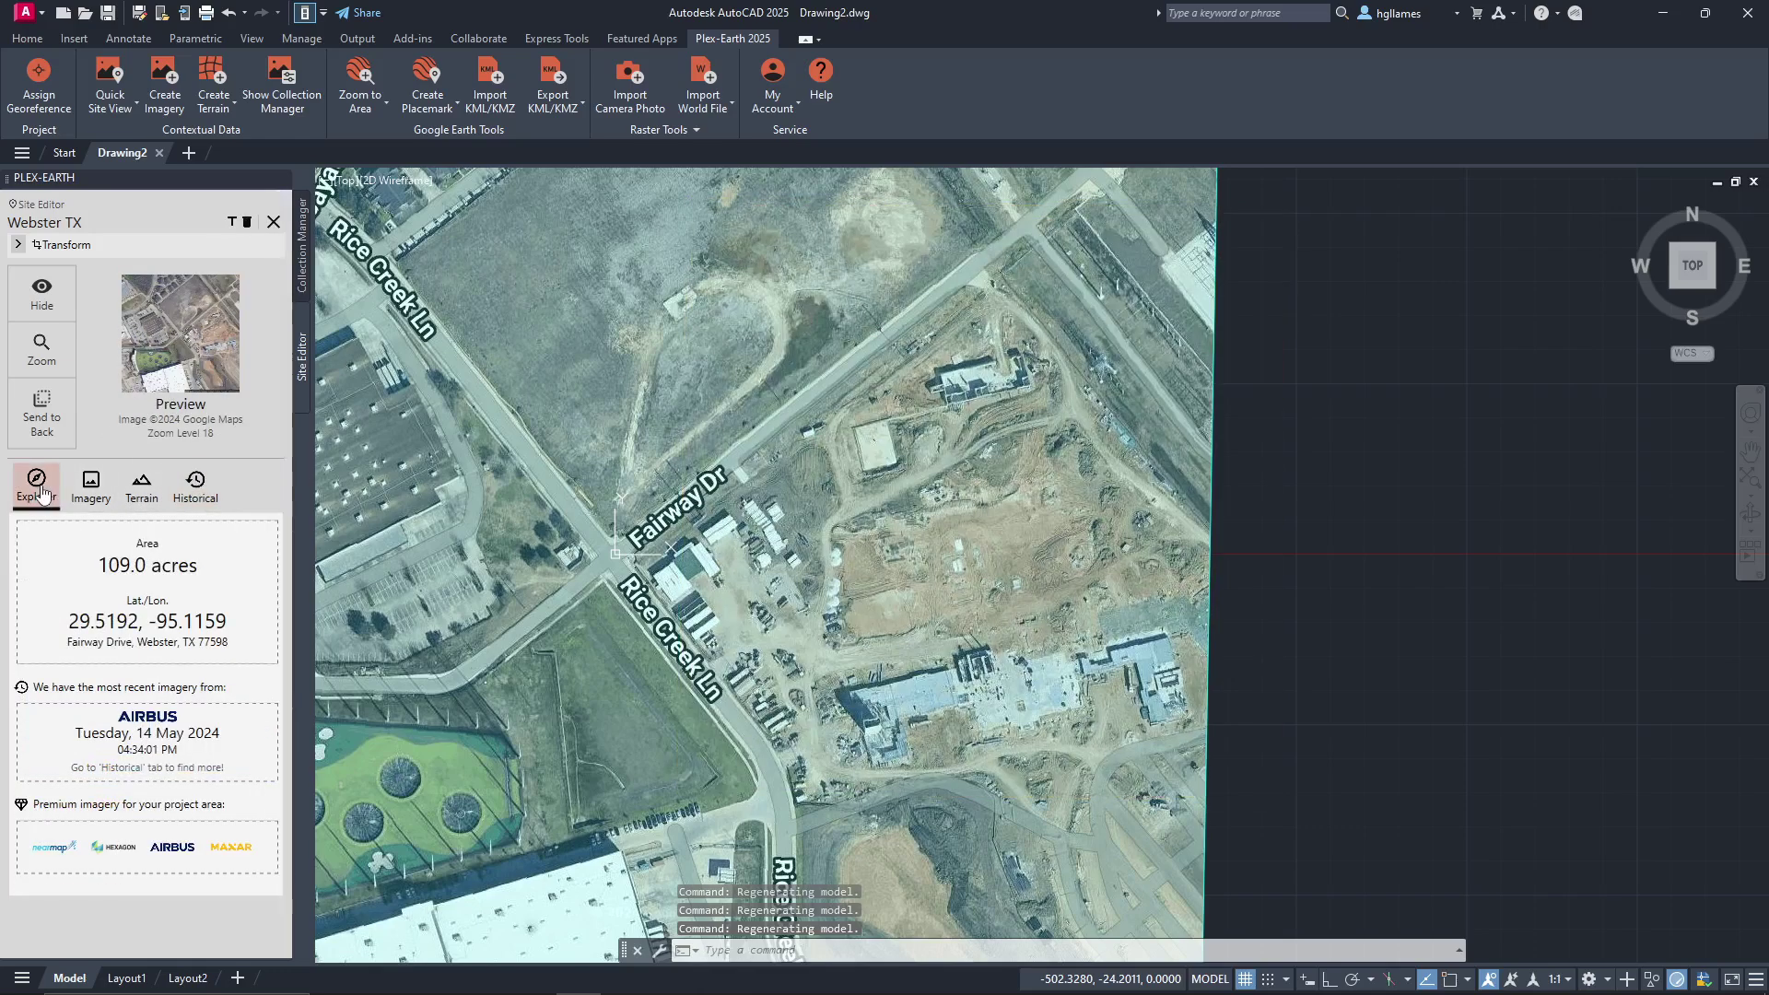
click(204, 496)
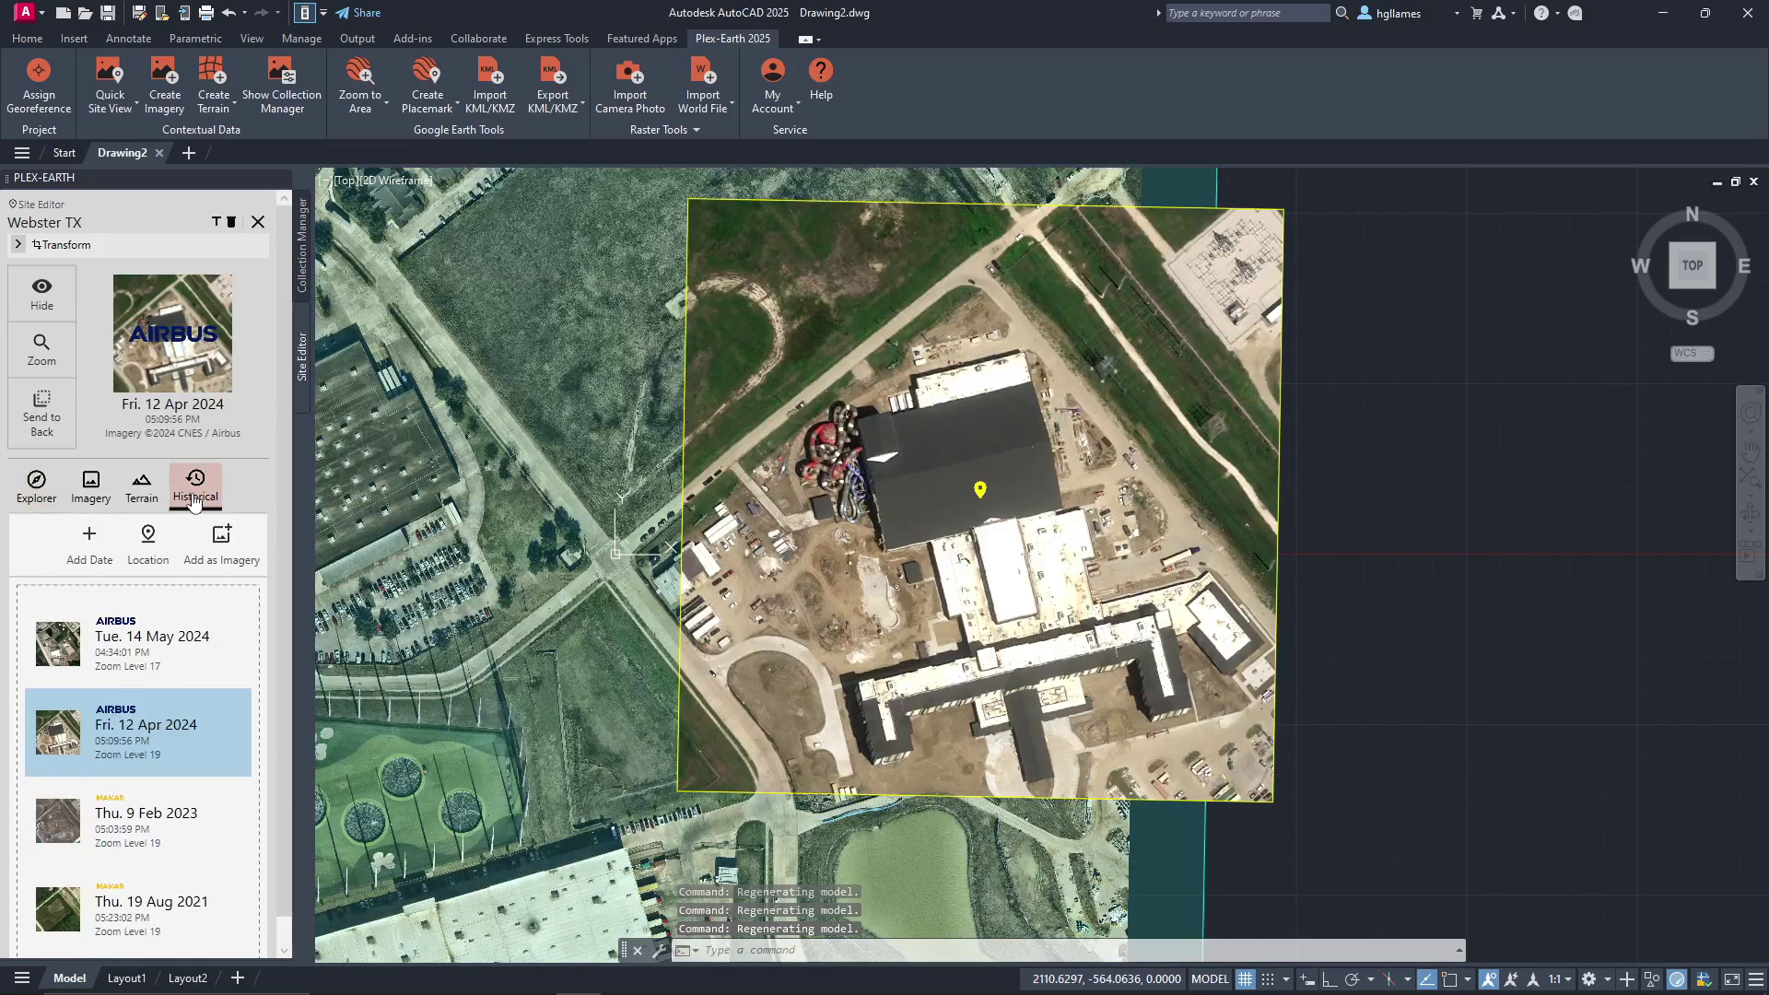
click(258, 222)
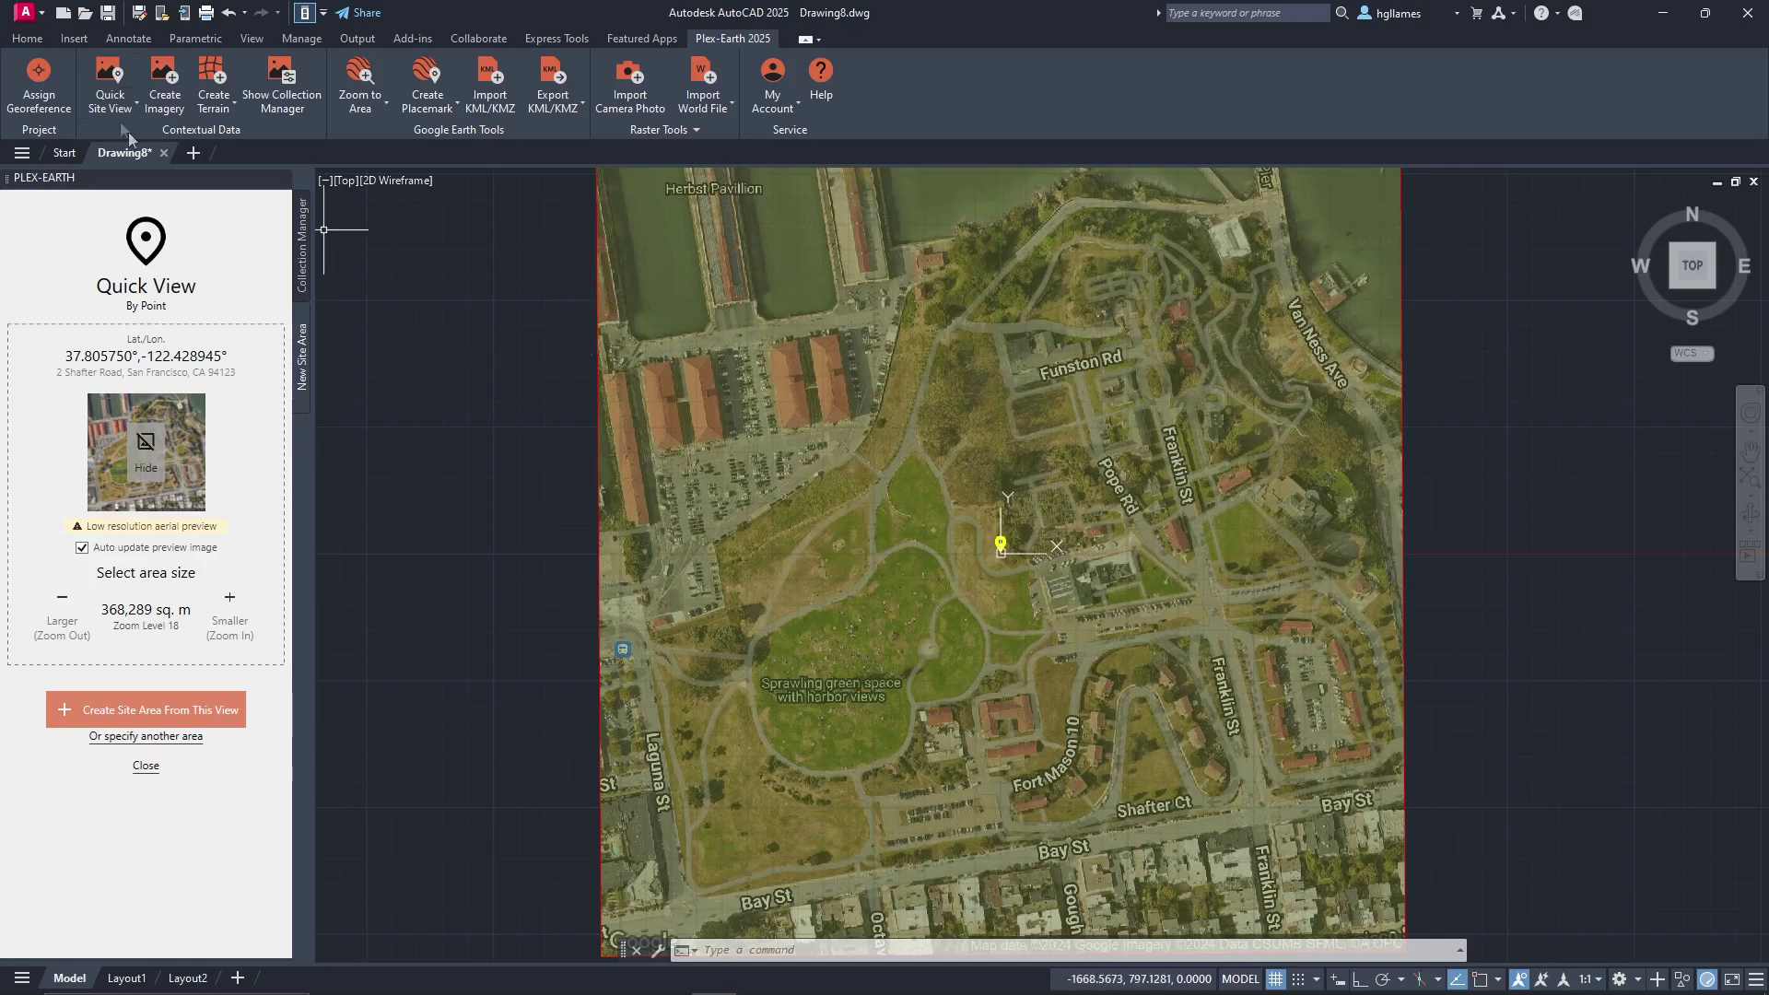
Step: Start creating points of interest by Multiple Points and place eight points on the houses between Fort Mason and Franklin St
click(106, 109)
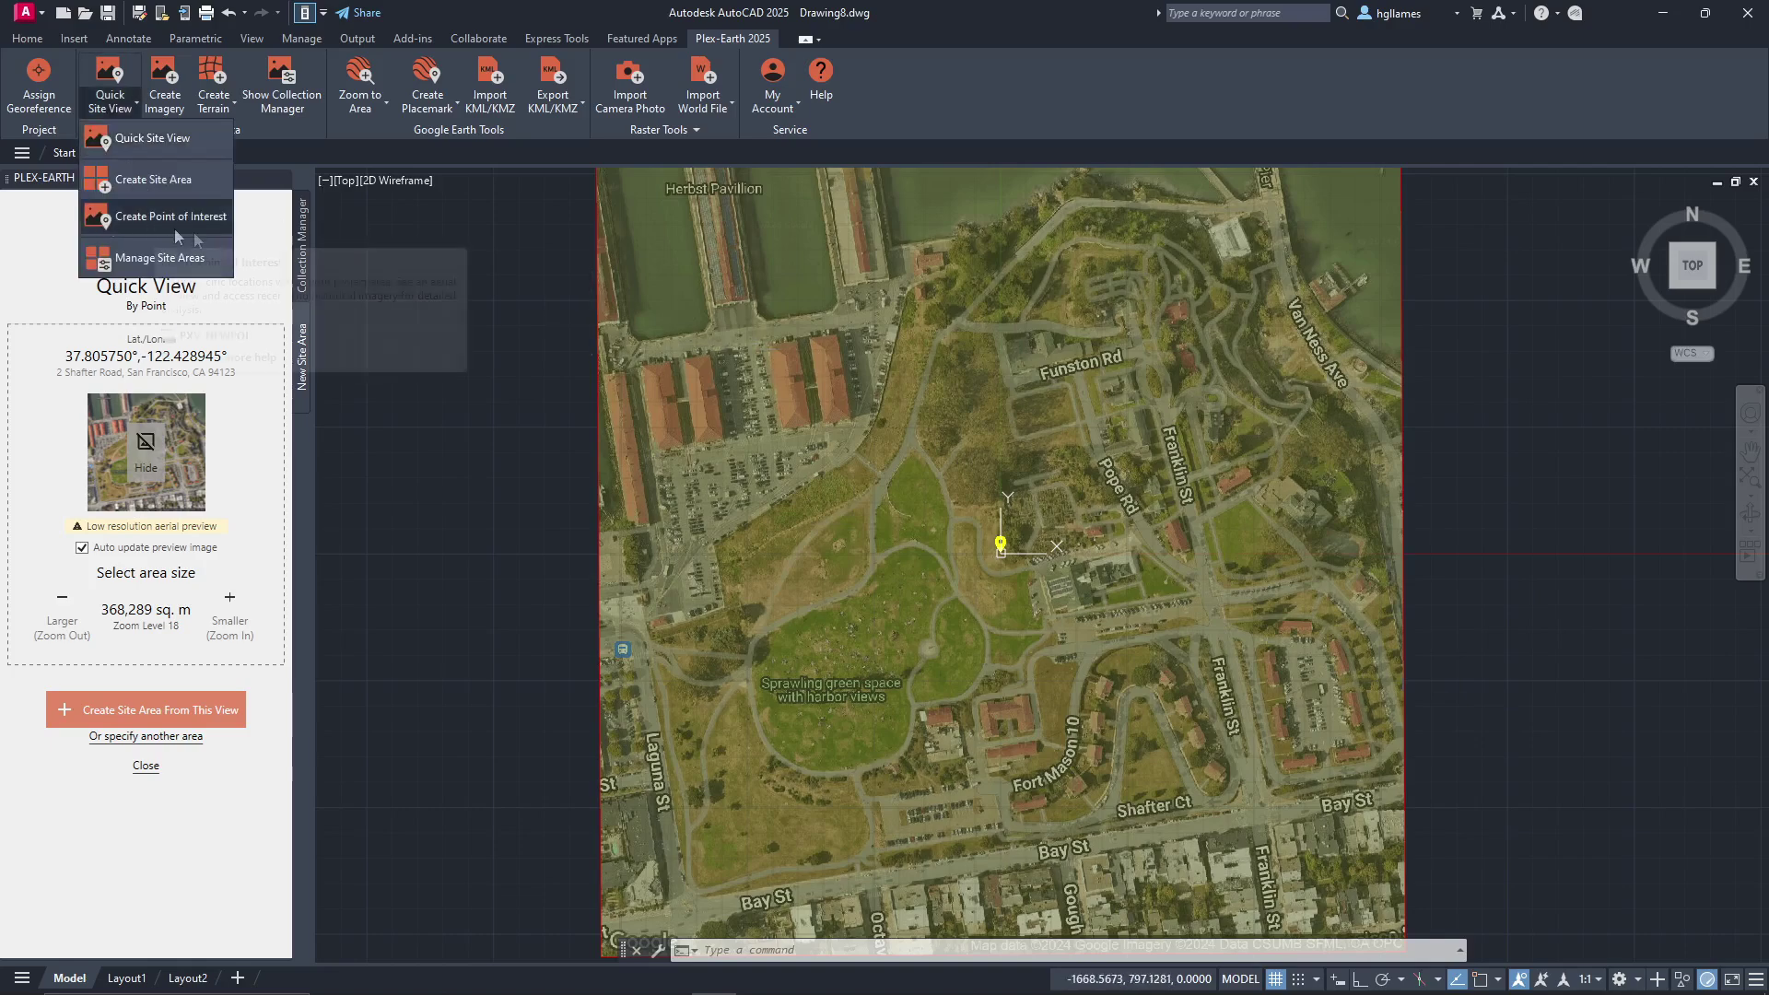
click(171, 228)
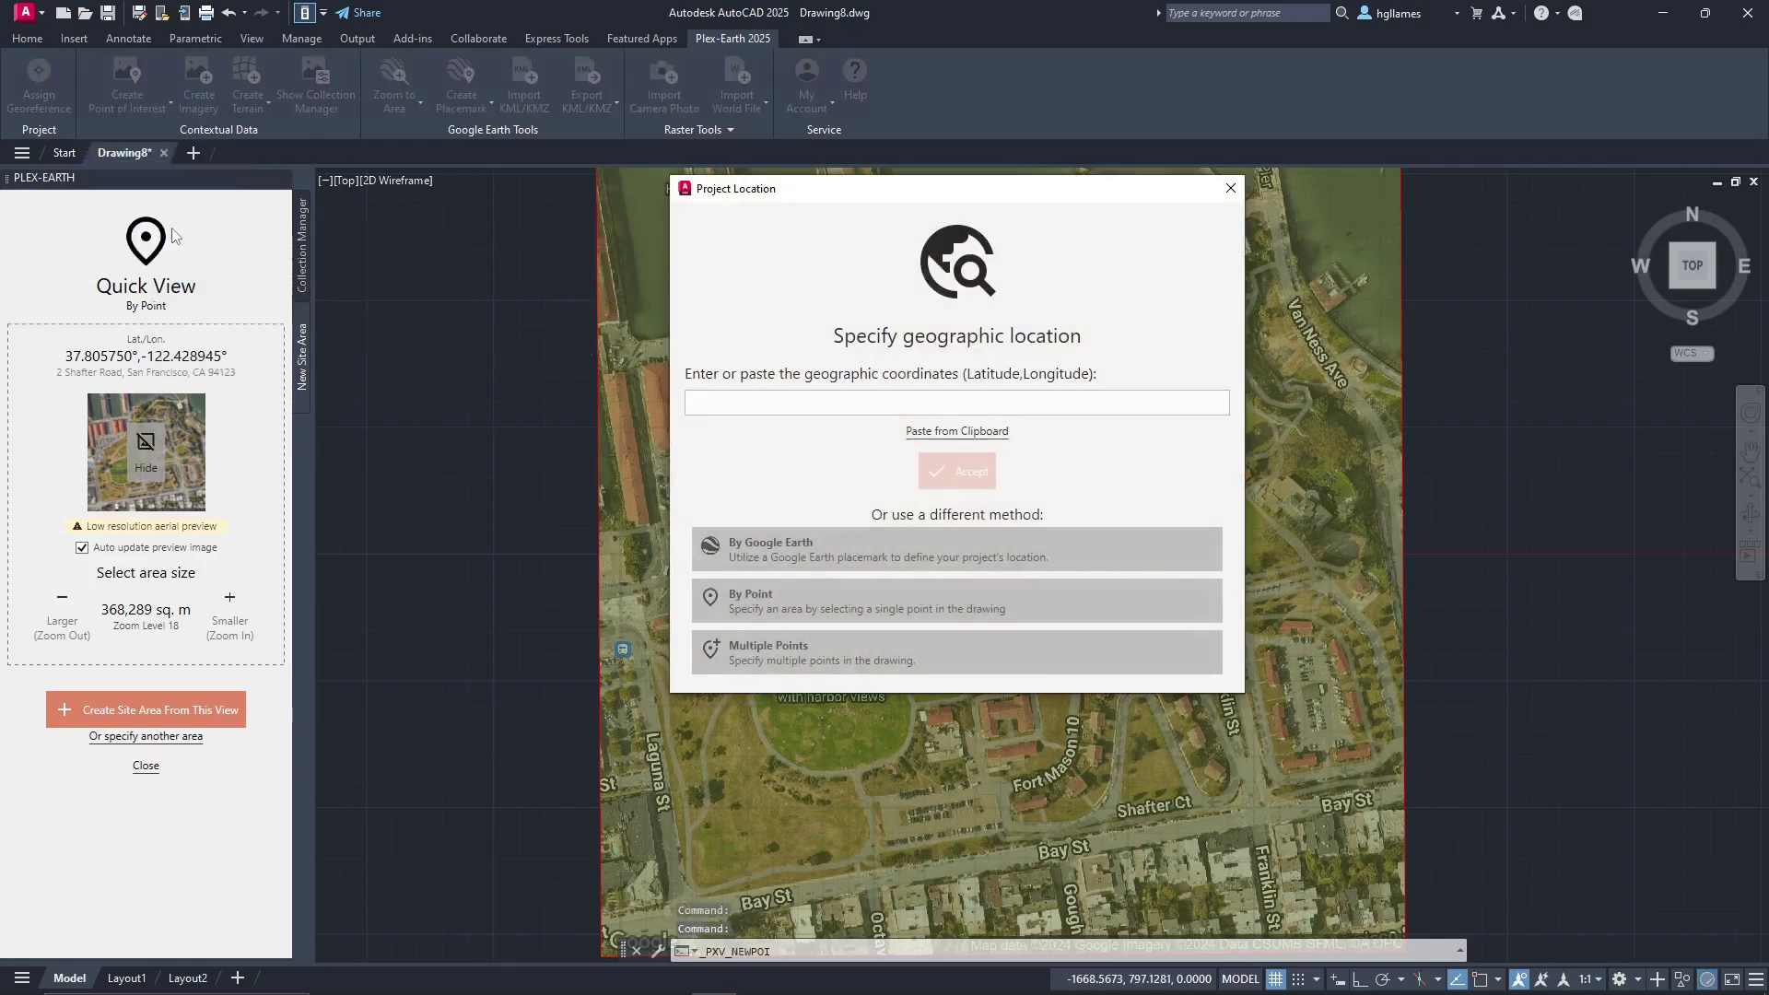
click(762, 656)
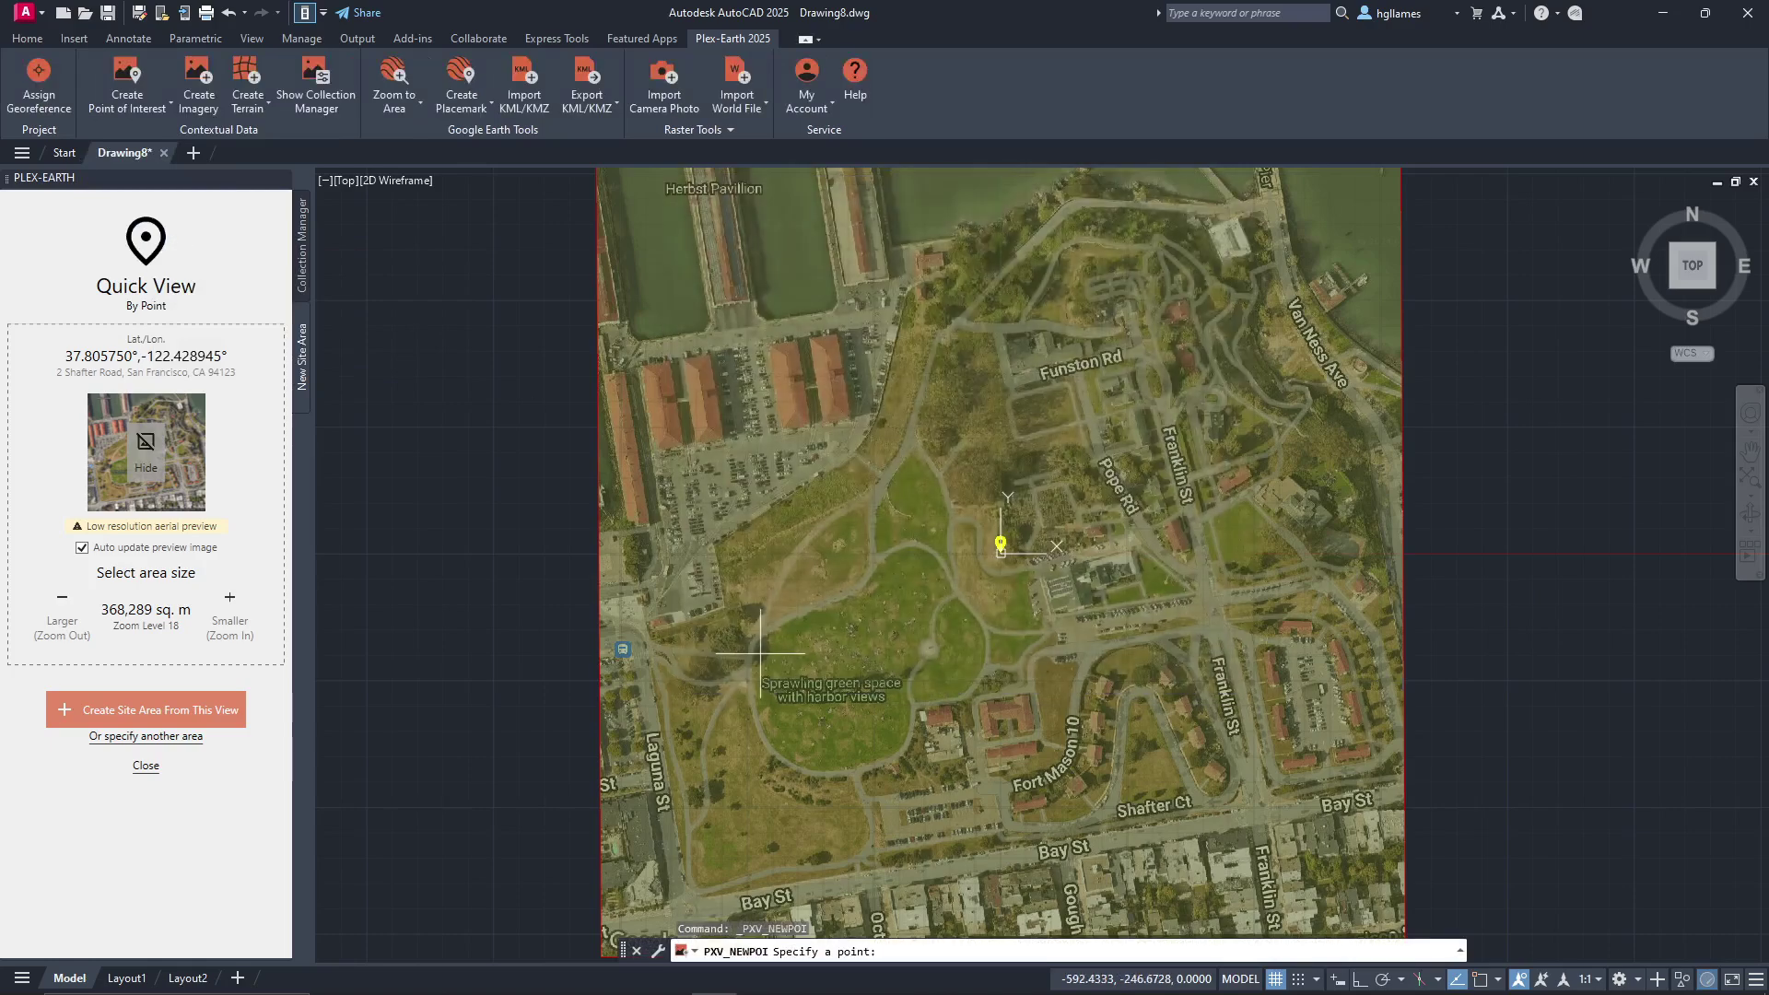
scroll(1060, 783, up, 2)
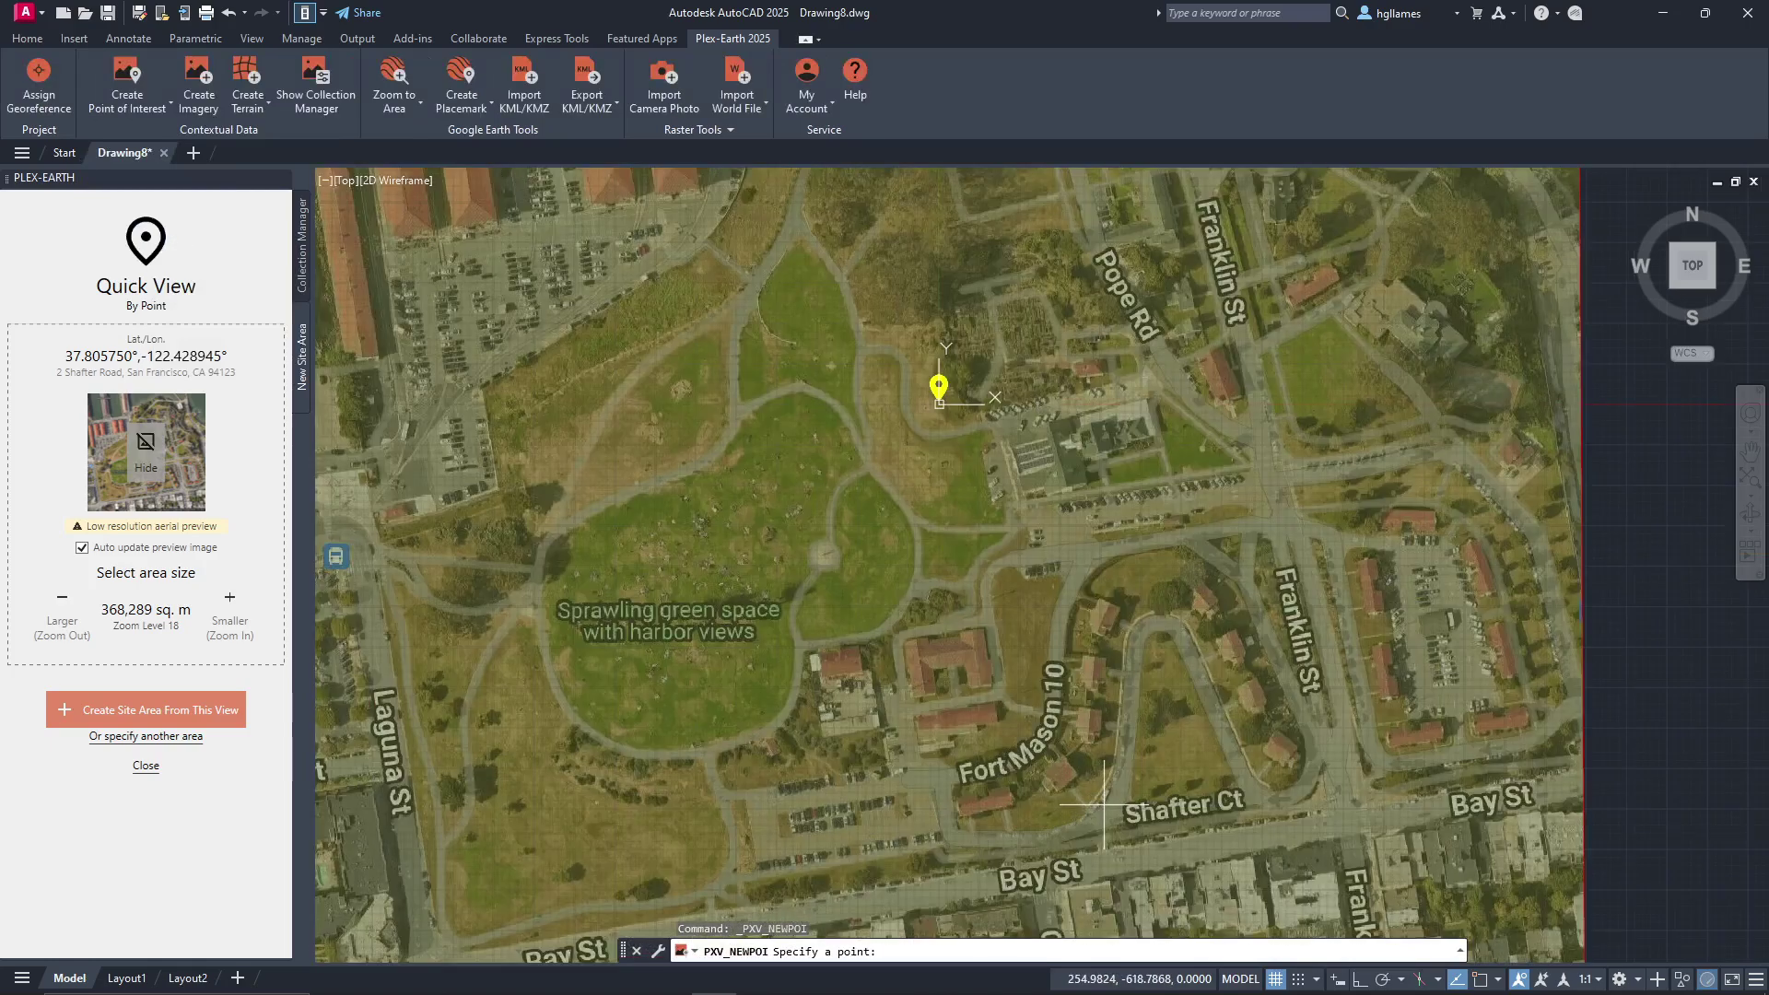
click(1057, 778)
click(1095, 724)
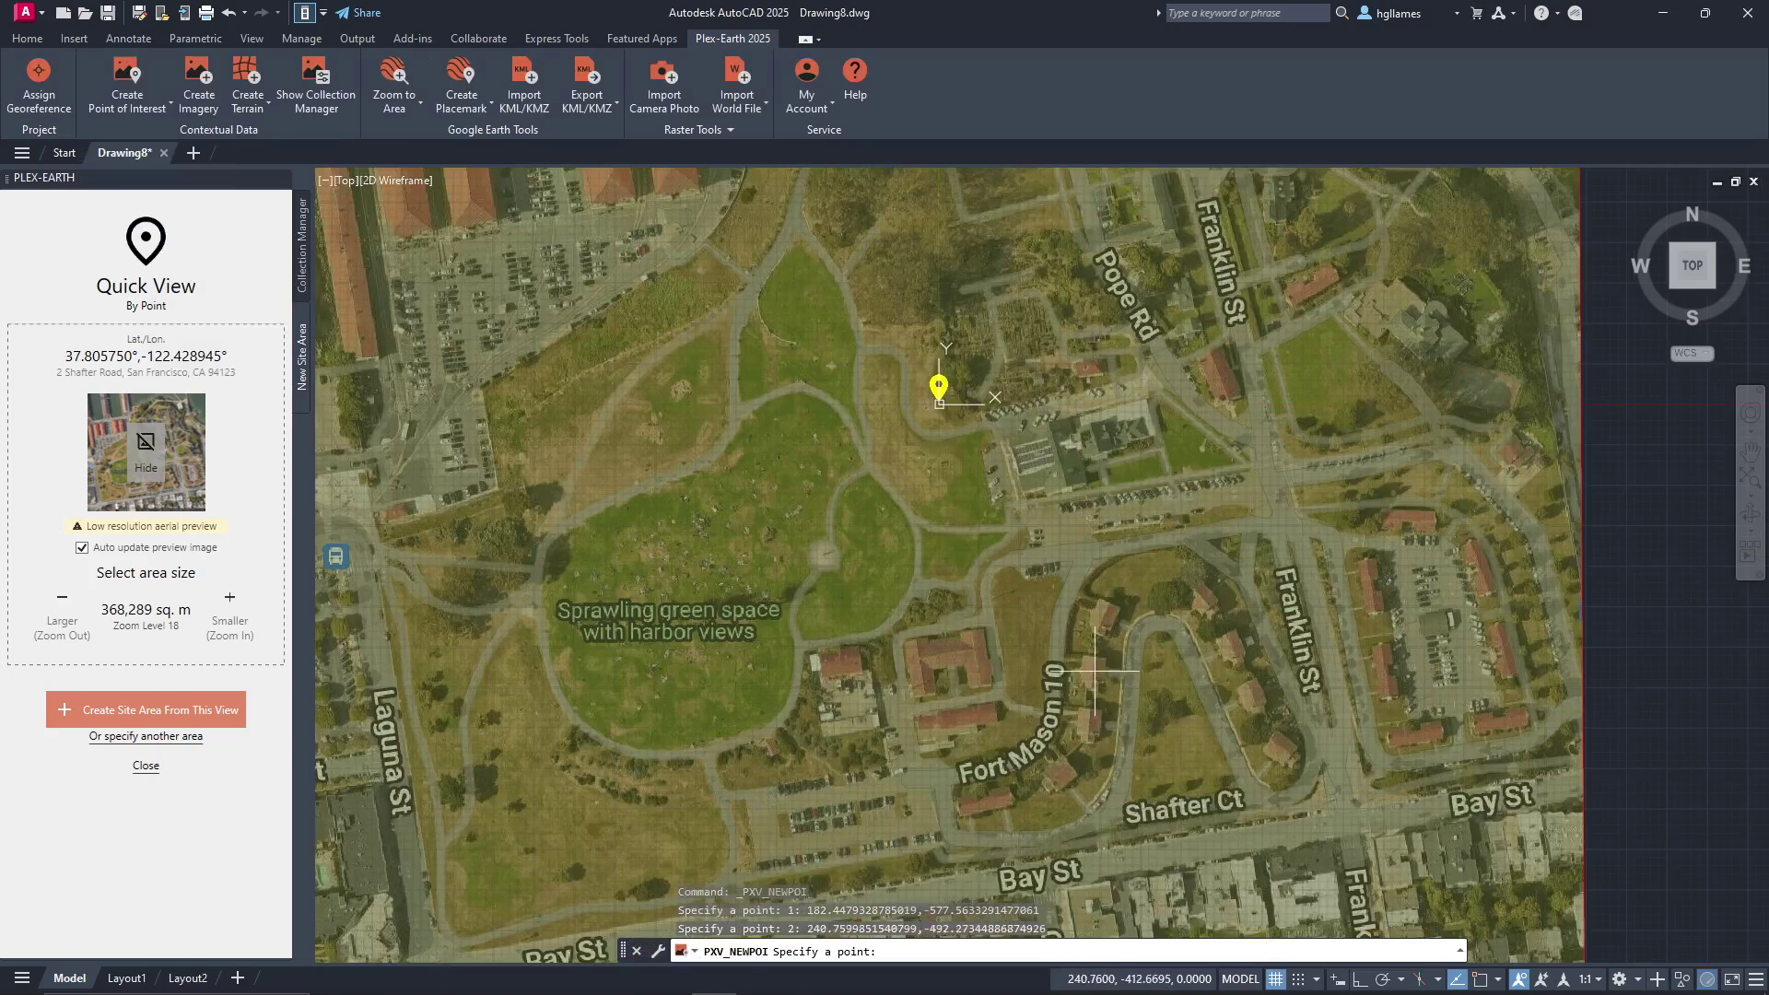
click(1095, 671)
click(1102, 616)
click(1219, 602)
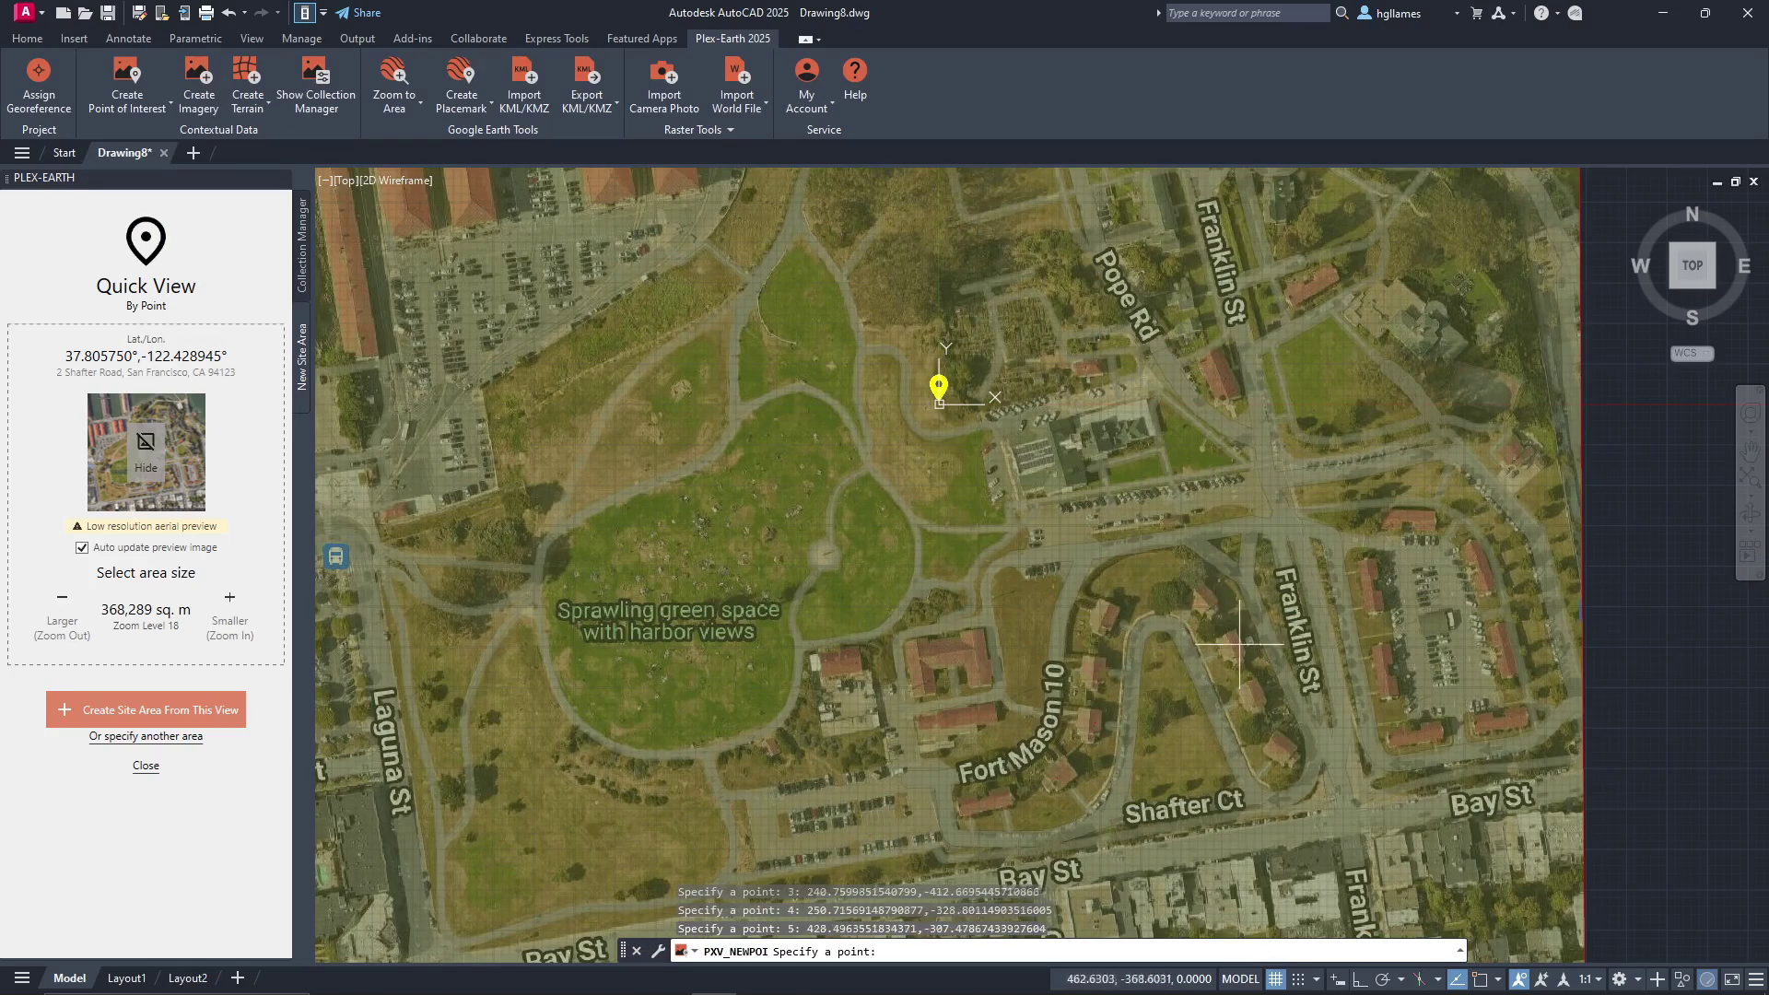
click(1235, 645)
click(1258, 701)
click(1282, 748)
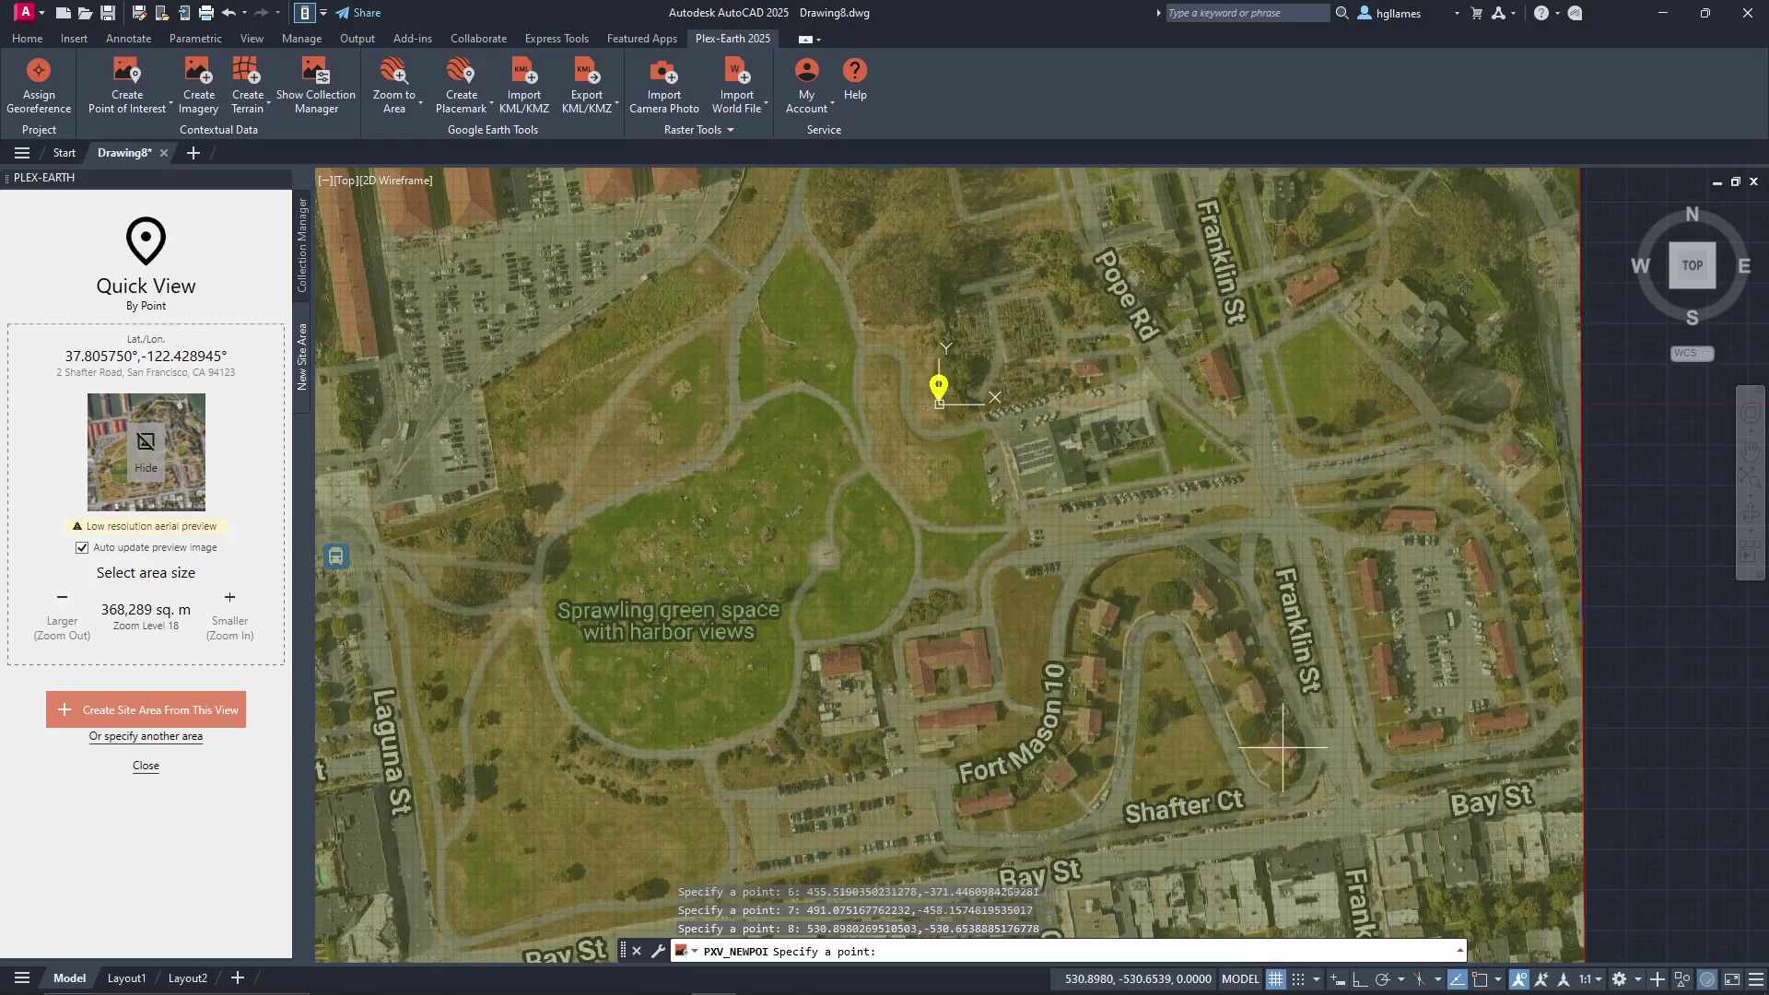
Step: Finish the point selection with the base name House and list the new points of interest in the Collection Manager
key(Return)
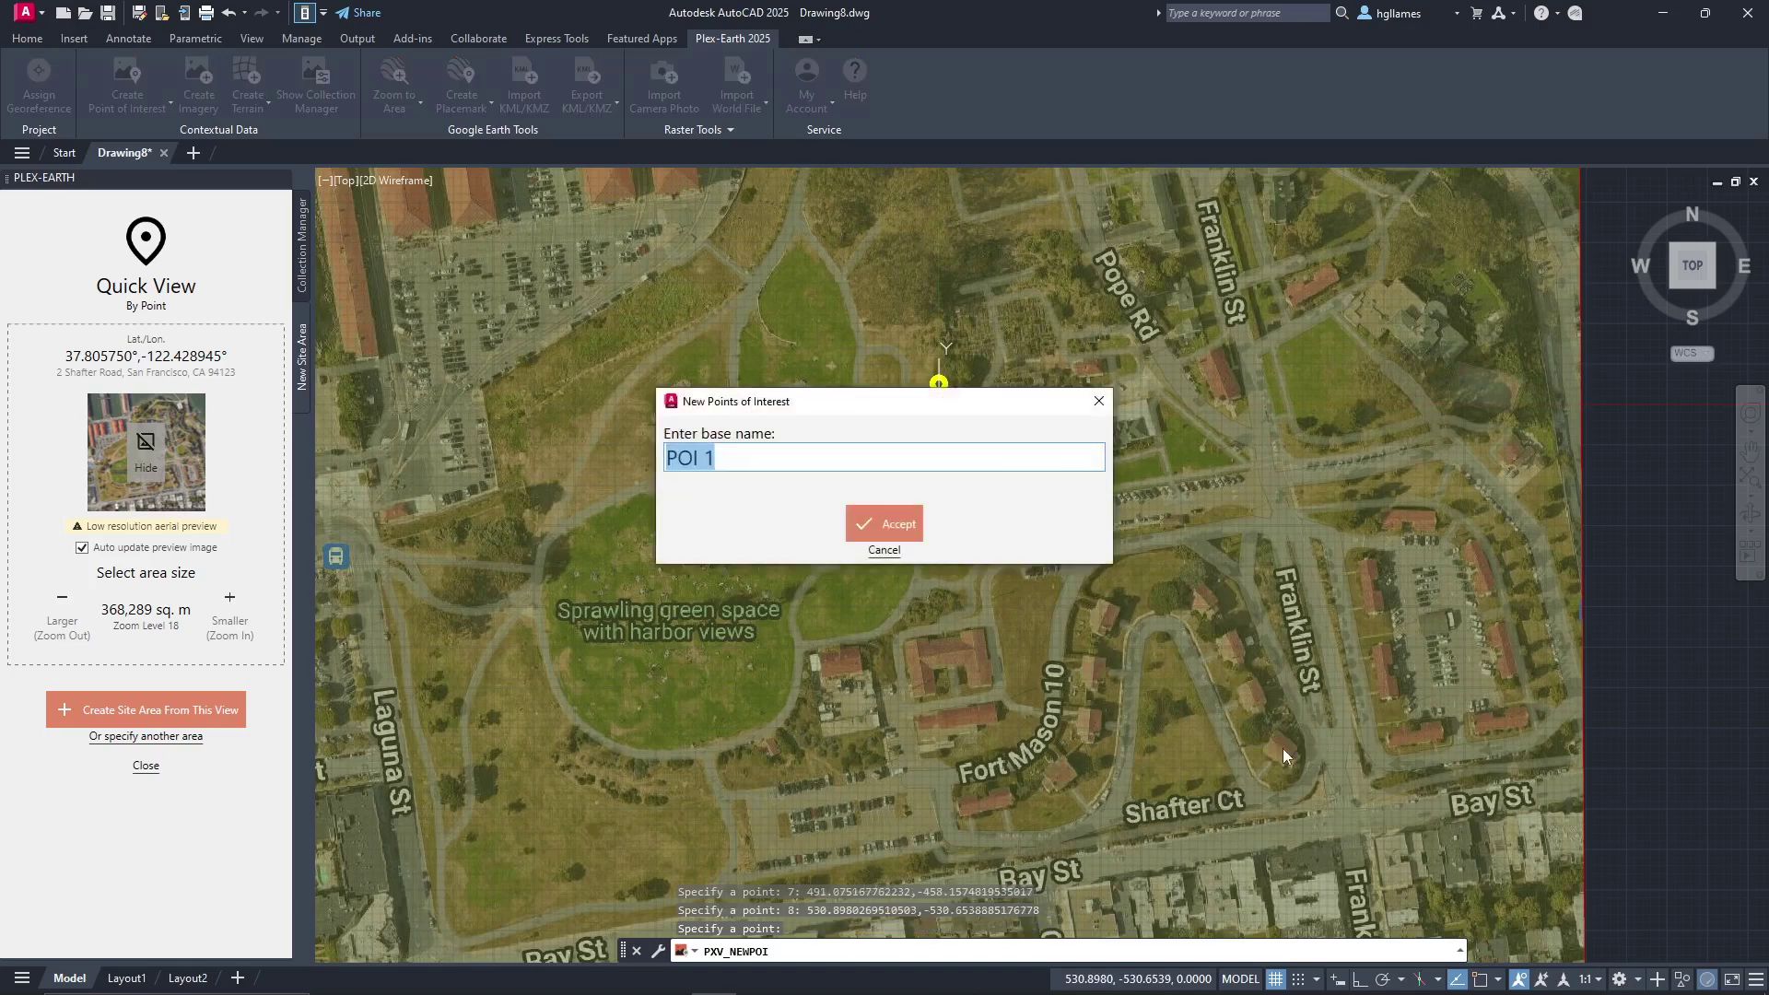
text(House)
key(Return)
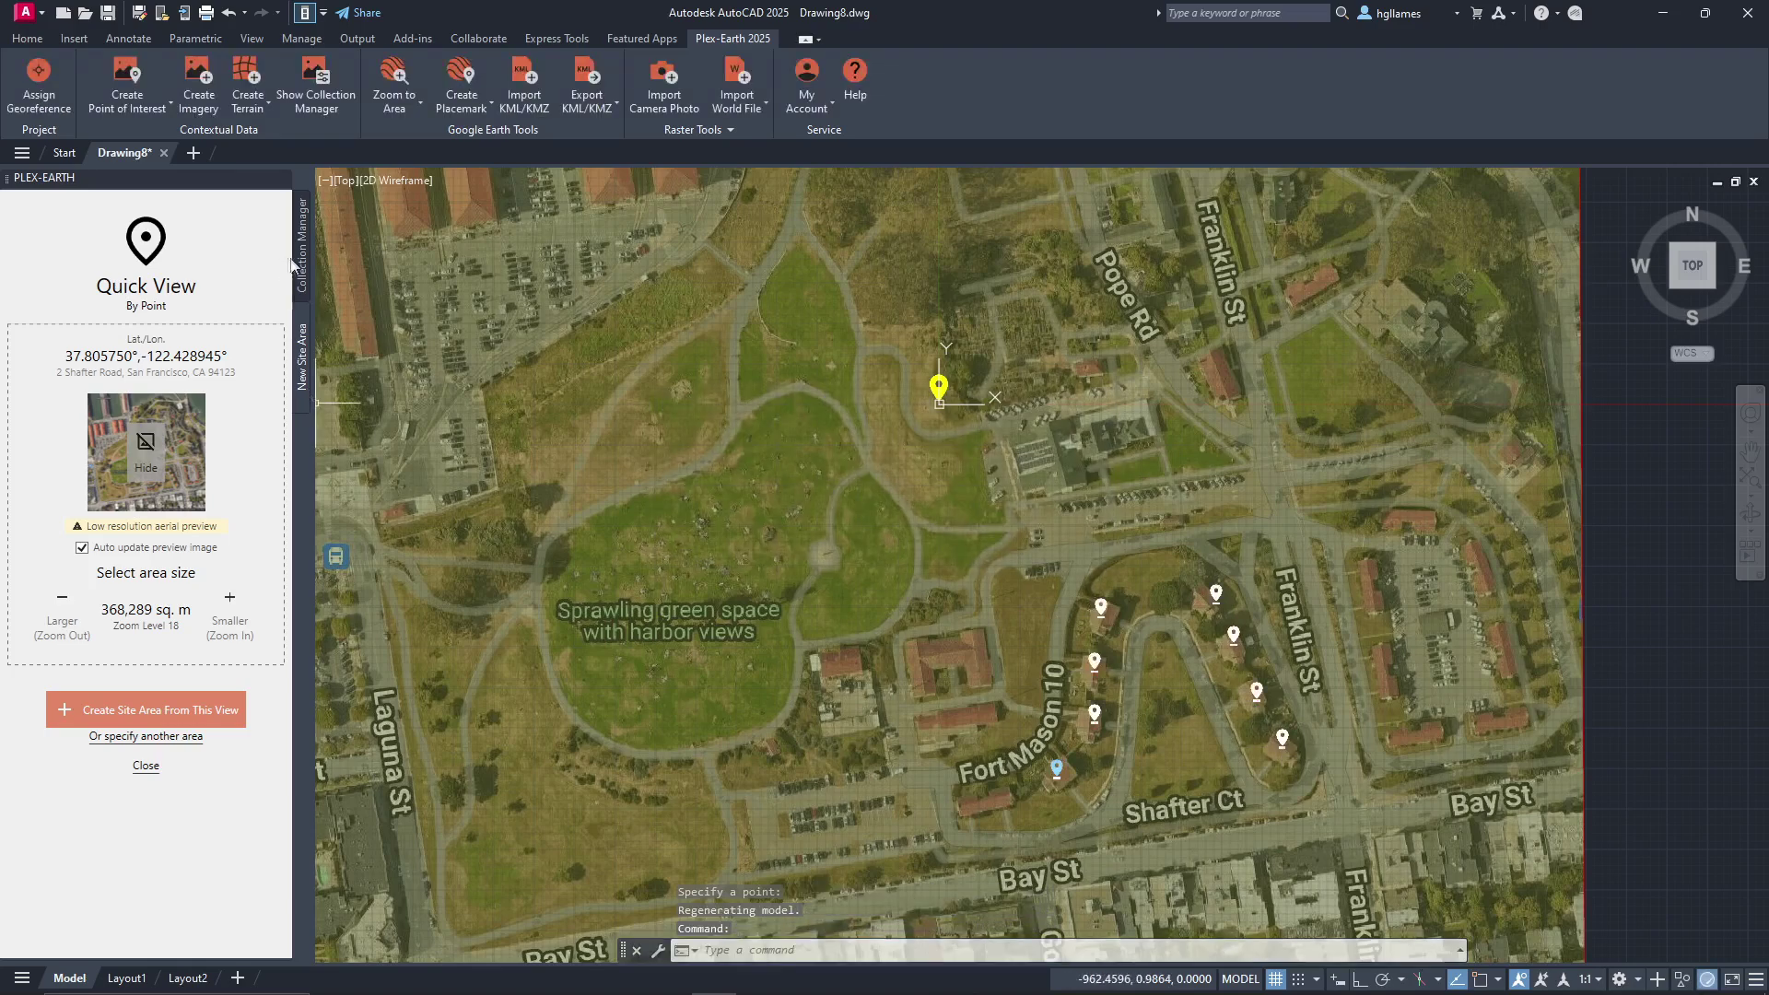
click(301, 268)
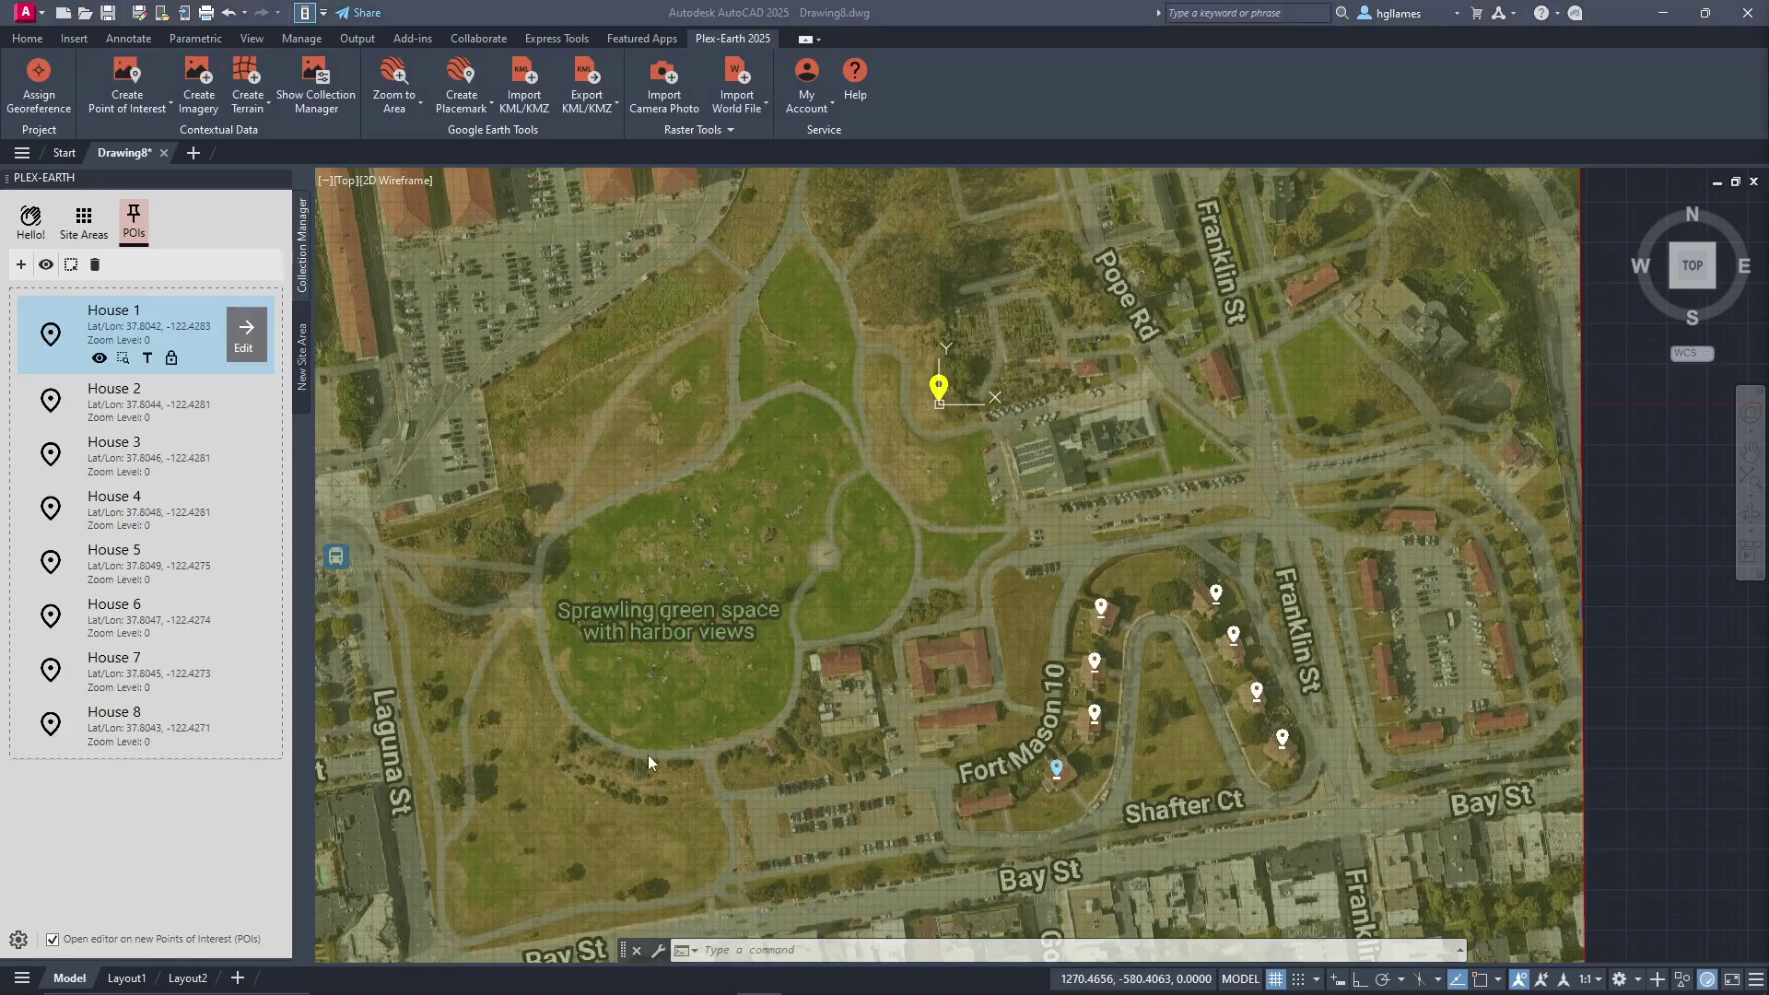
Step: Create a point of interest with the base name Park in the middle of the large green space
click(126, 80)
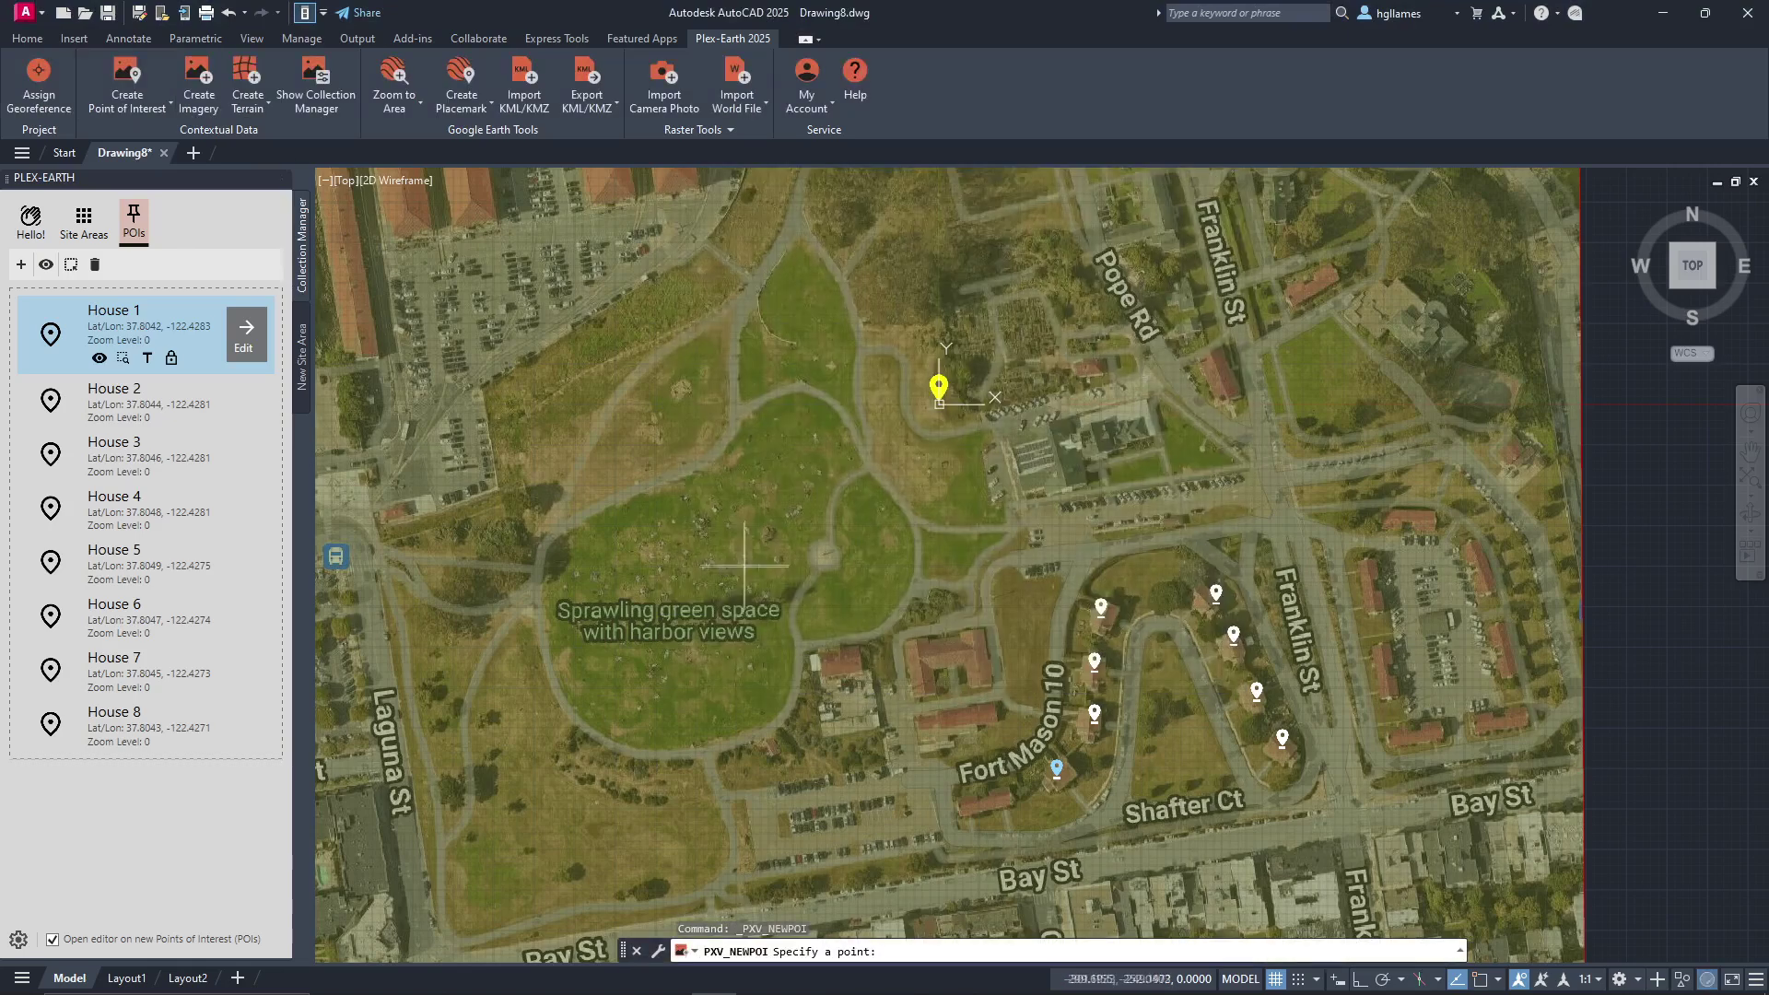
click(742, 555)
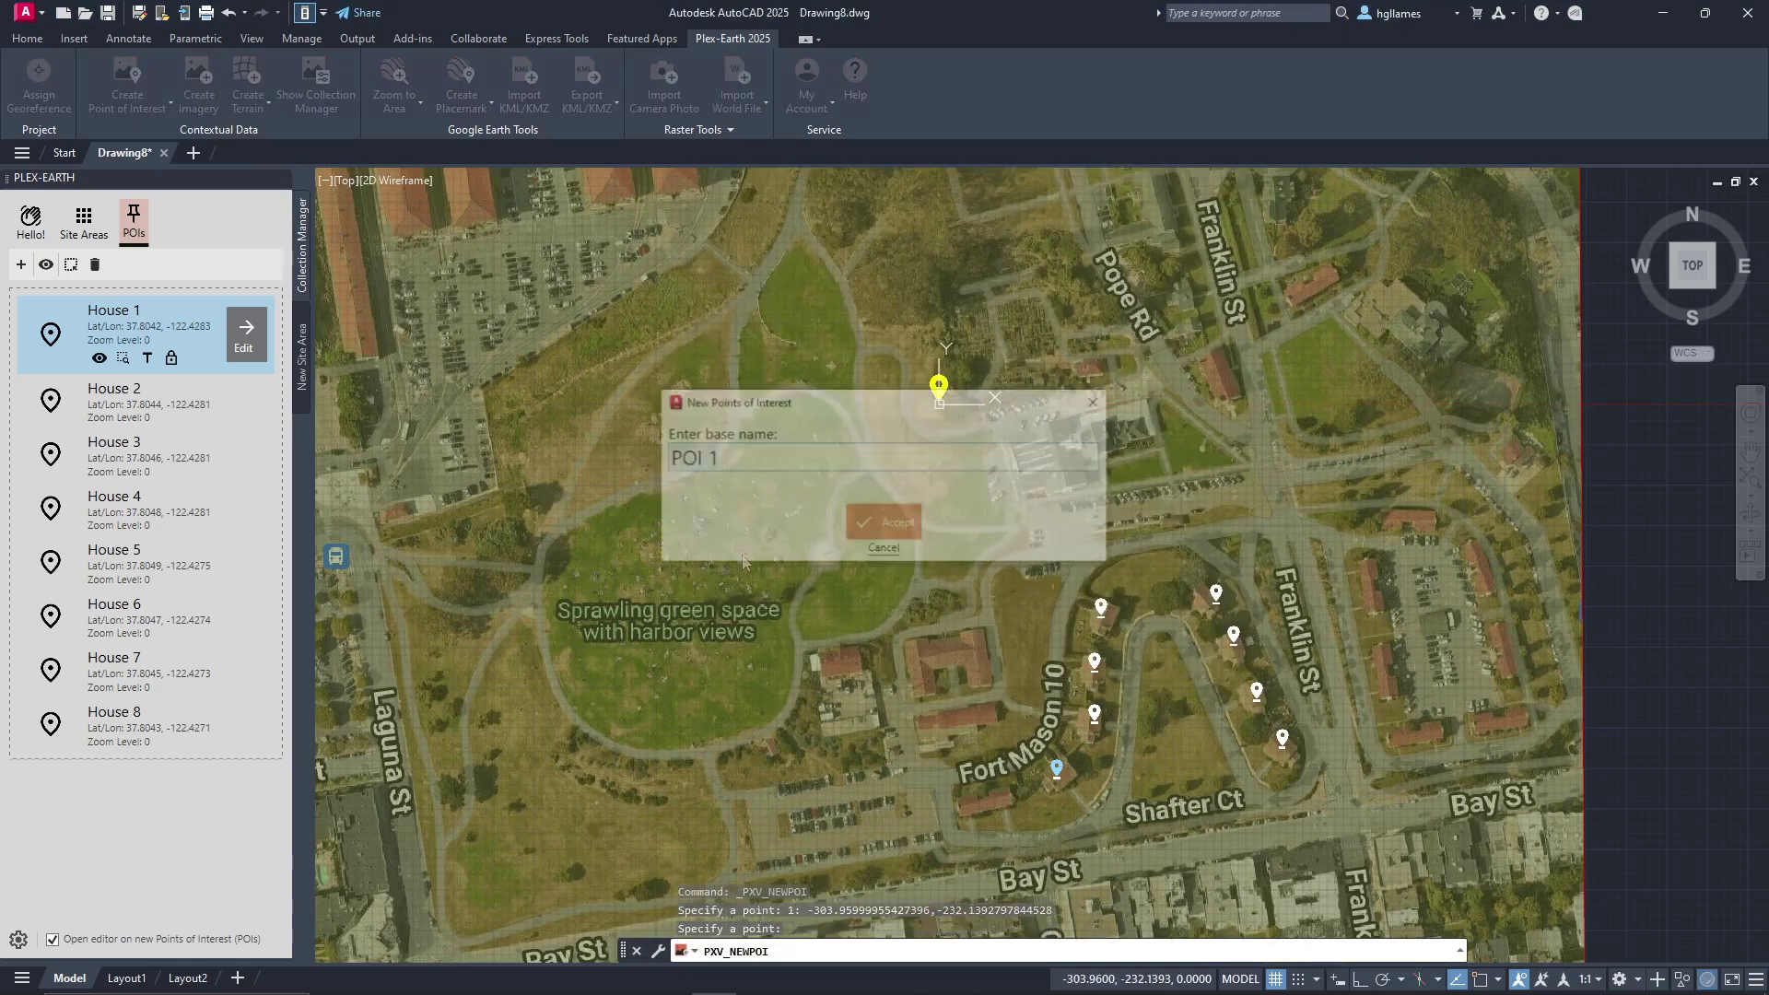
text(Park)
key(Return)
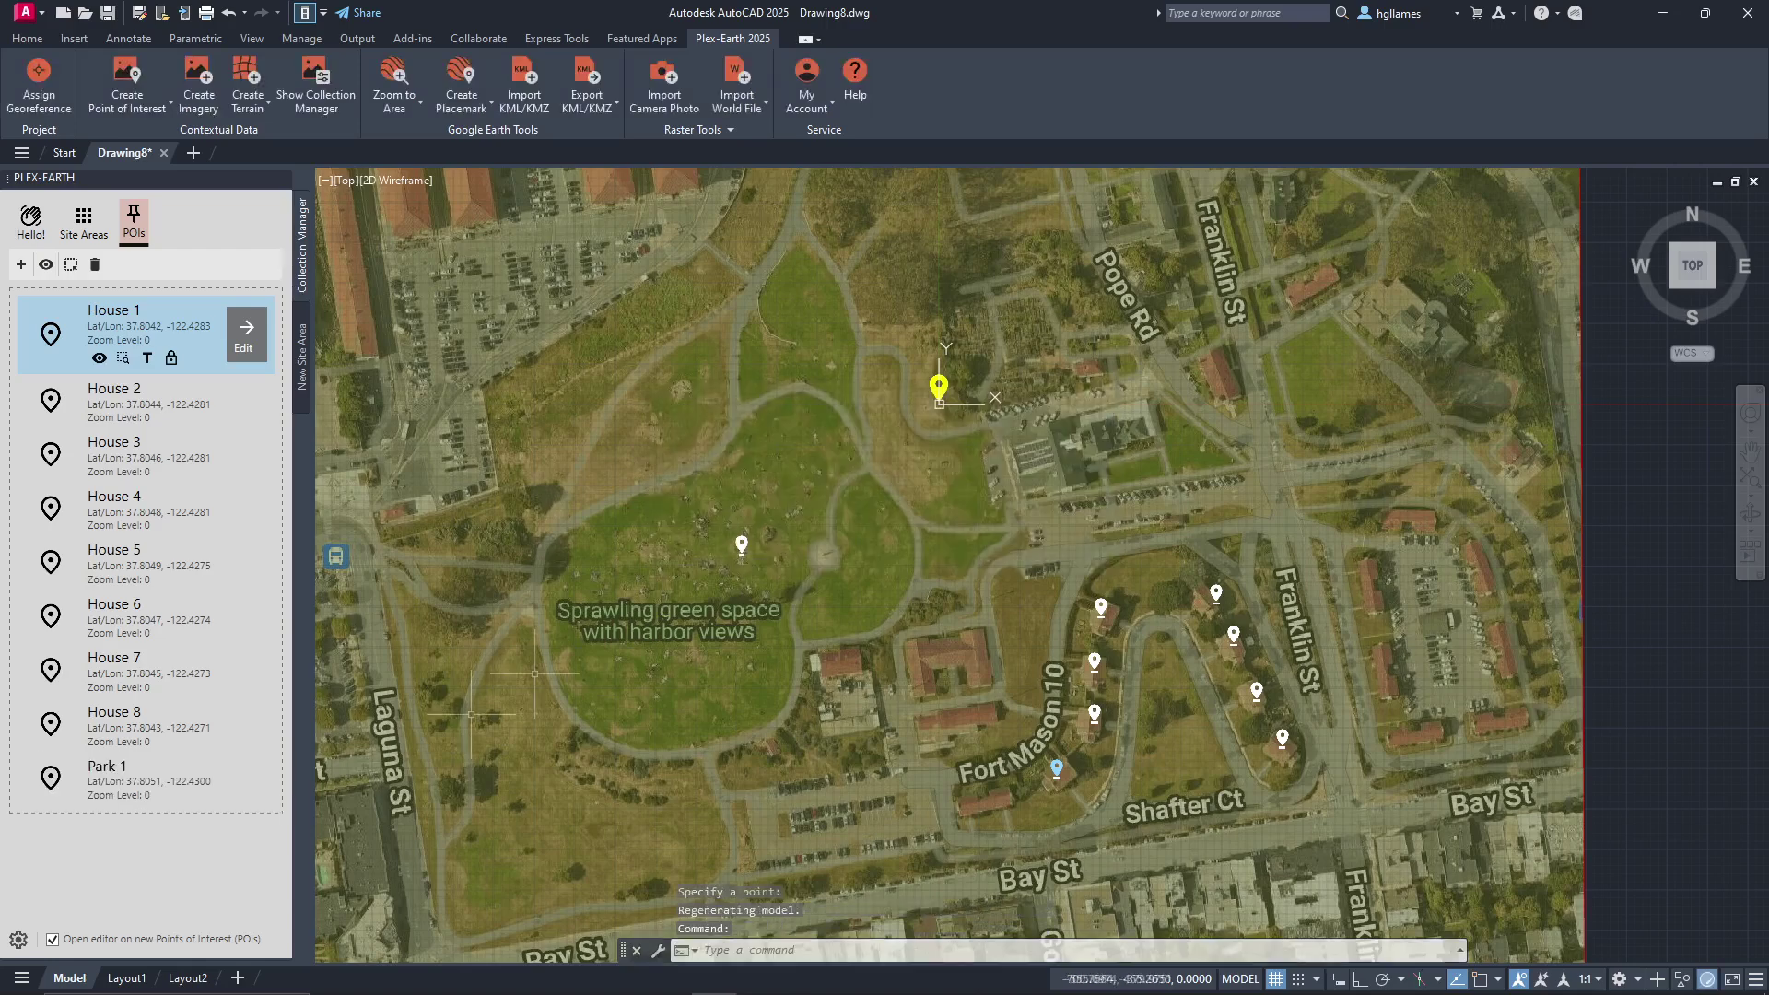
Step: Open the Park 1 point of interest for editing and show its aerial preview
click(251, 790)
click(249, 791)
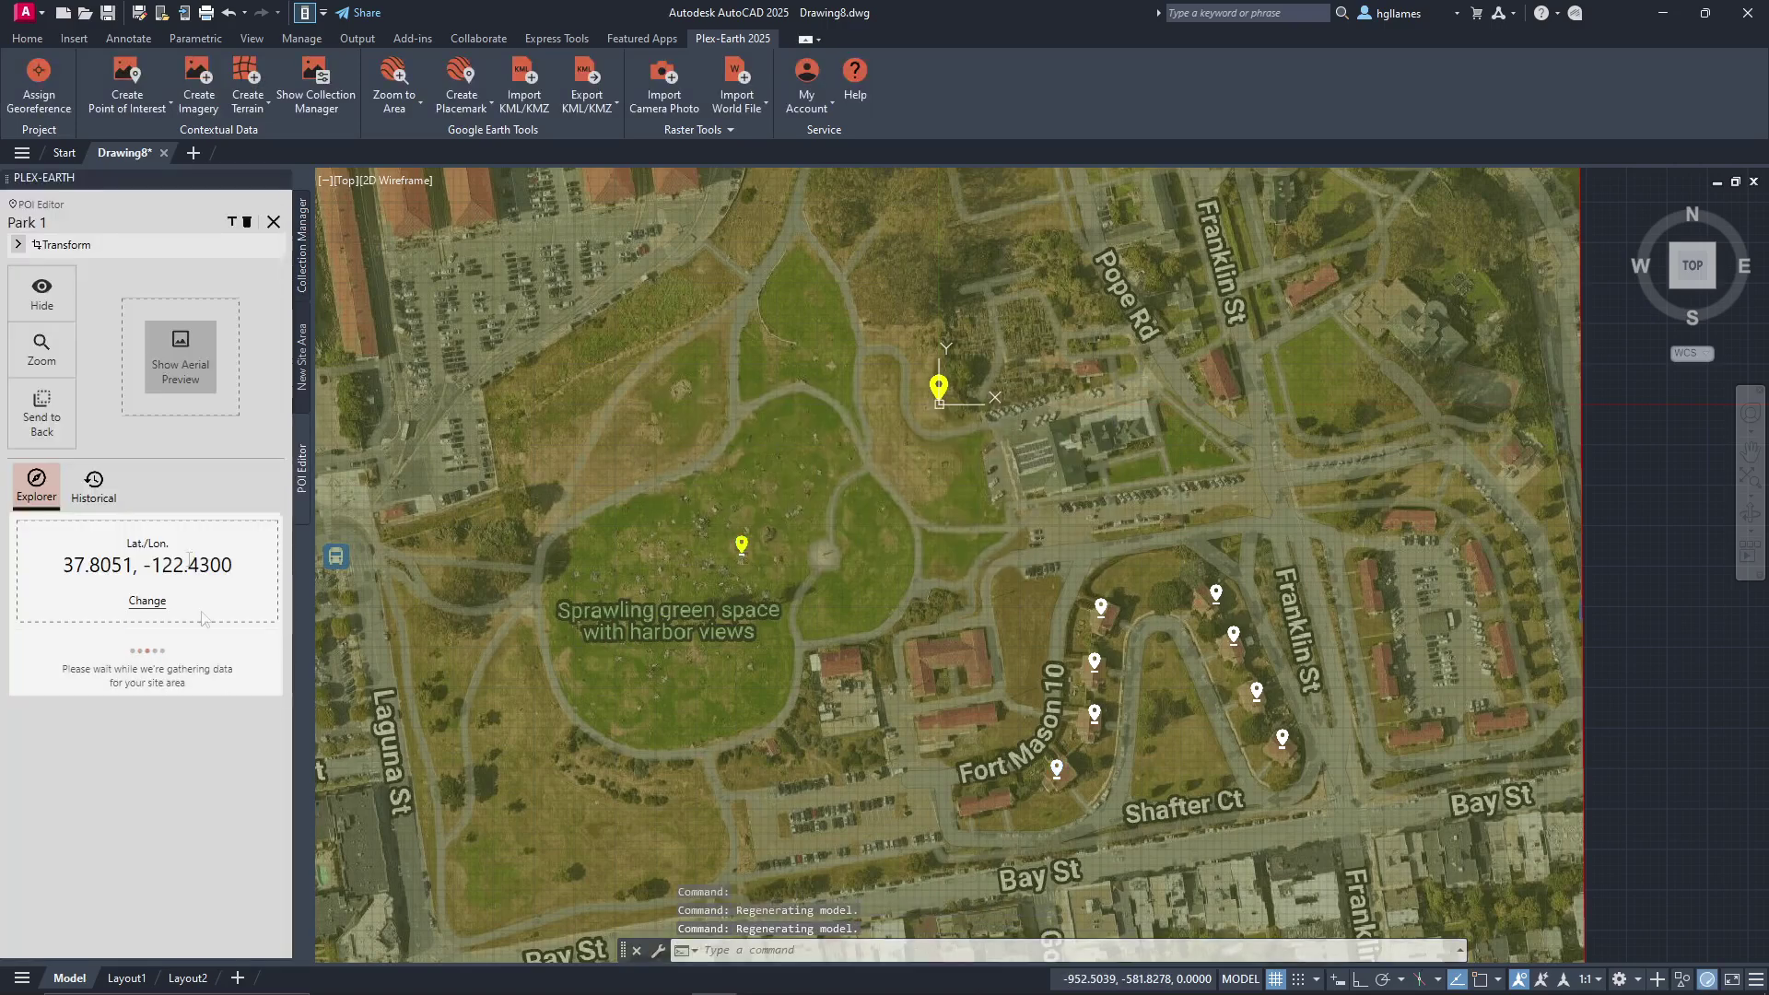
click(174, 375)
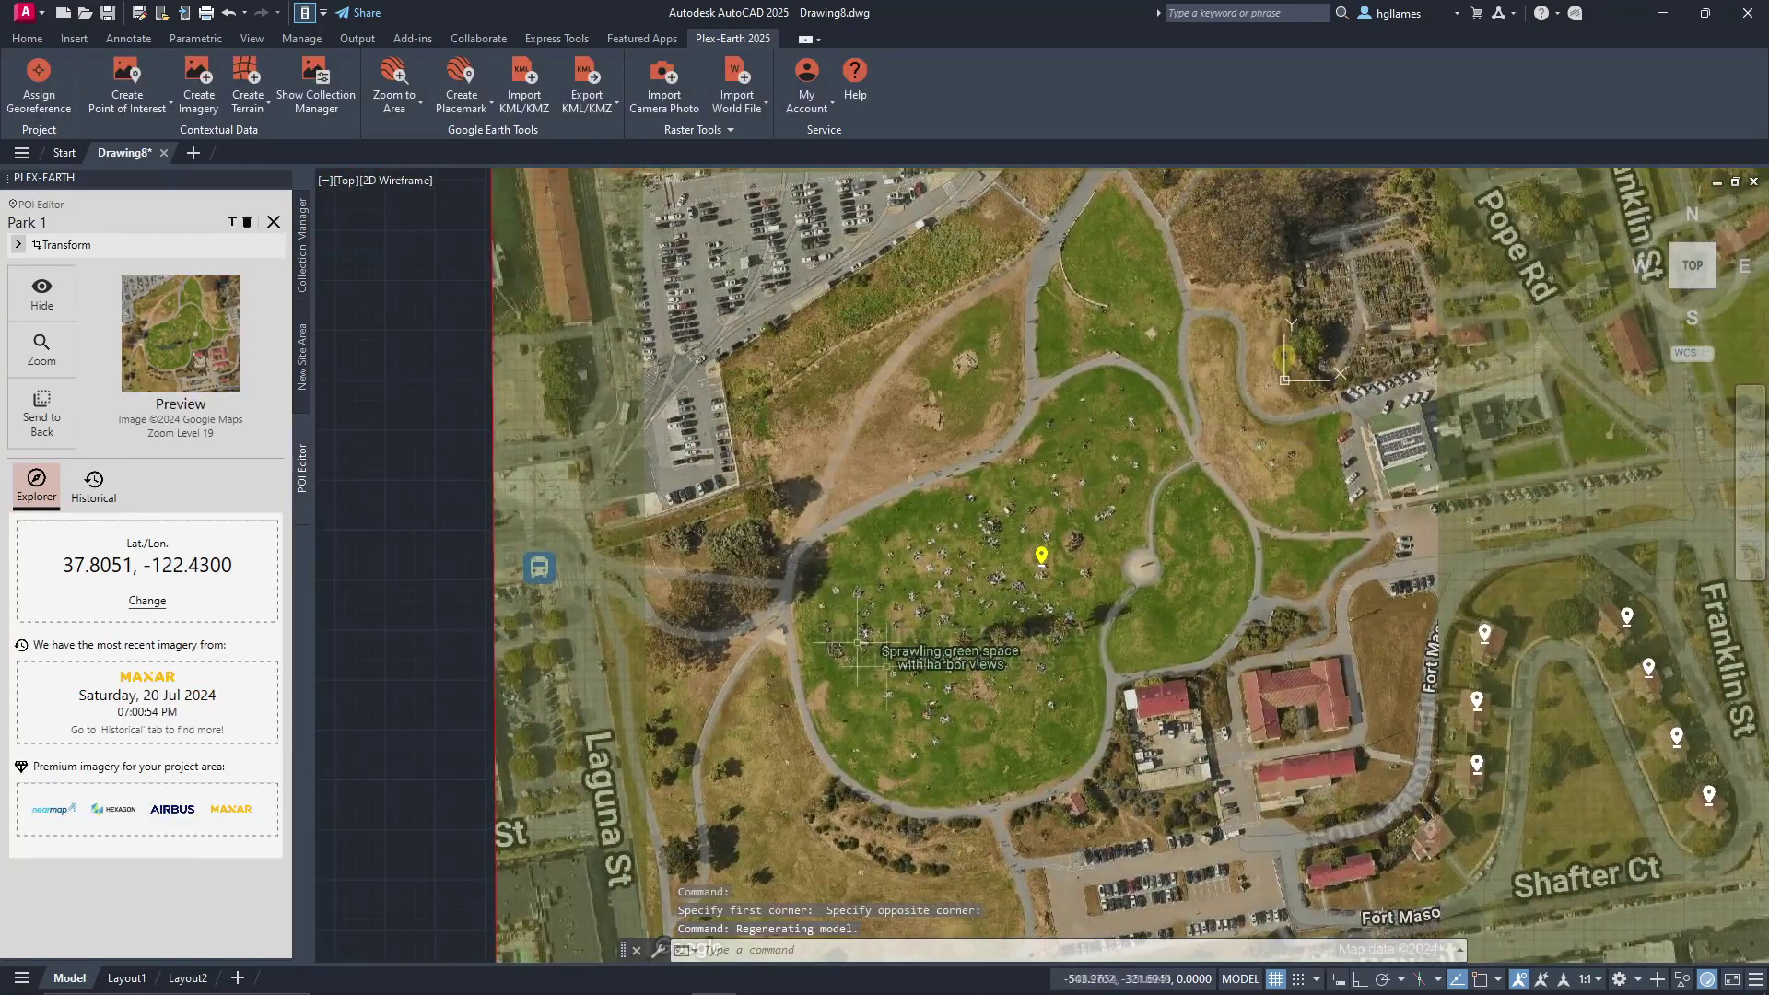
Step: View Park 1's historical images, including those of 30 Sep 2022, 20 Jun 2023 and 29 Apr 2024
click(93, 487)
scroll(289, 599, down, 2)
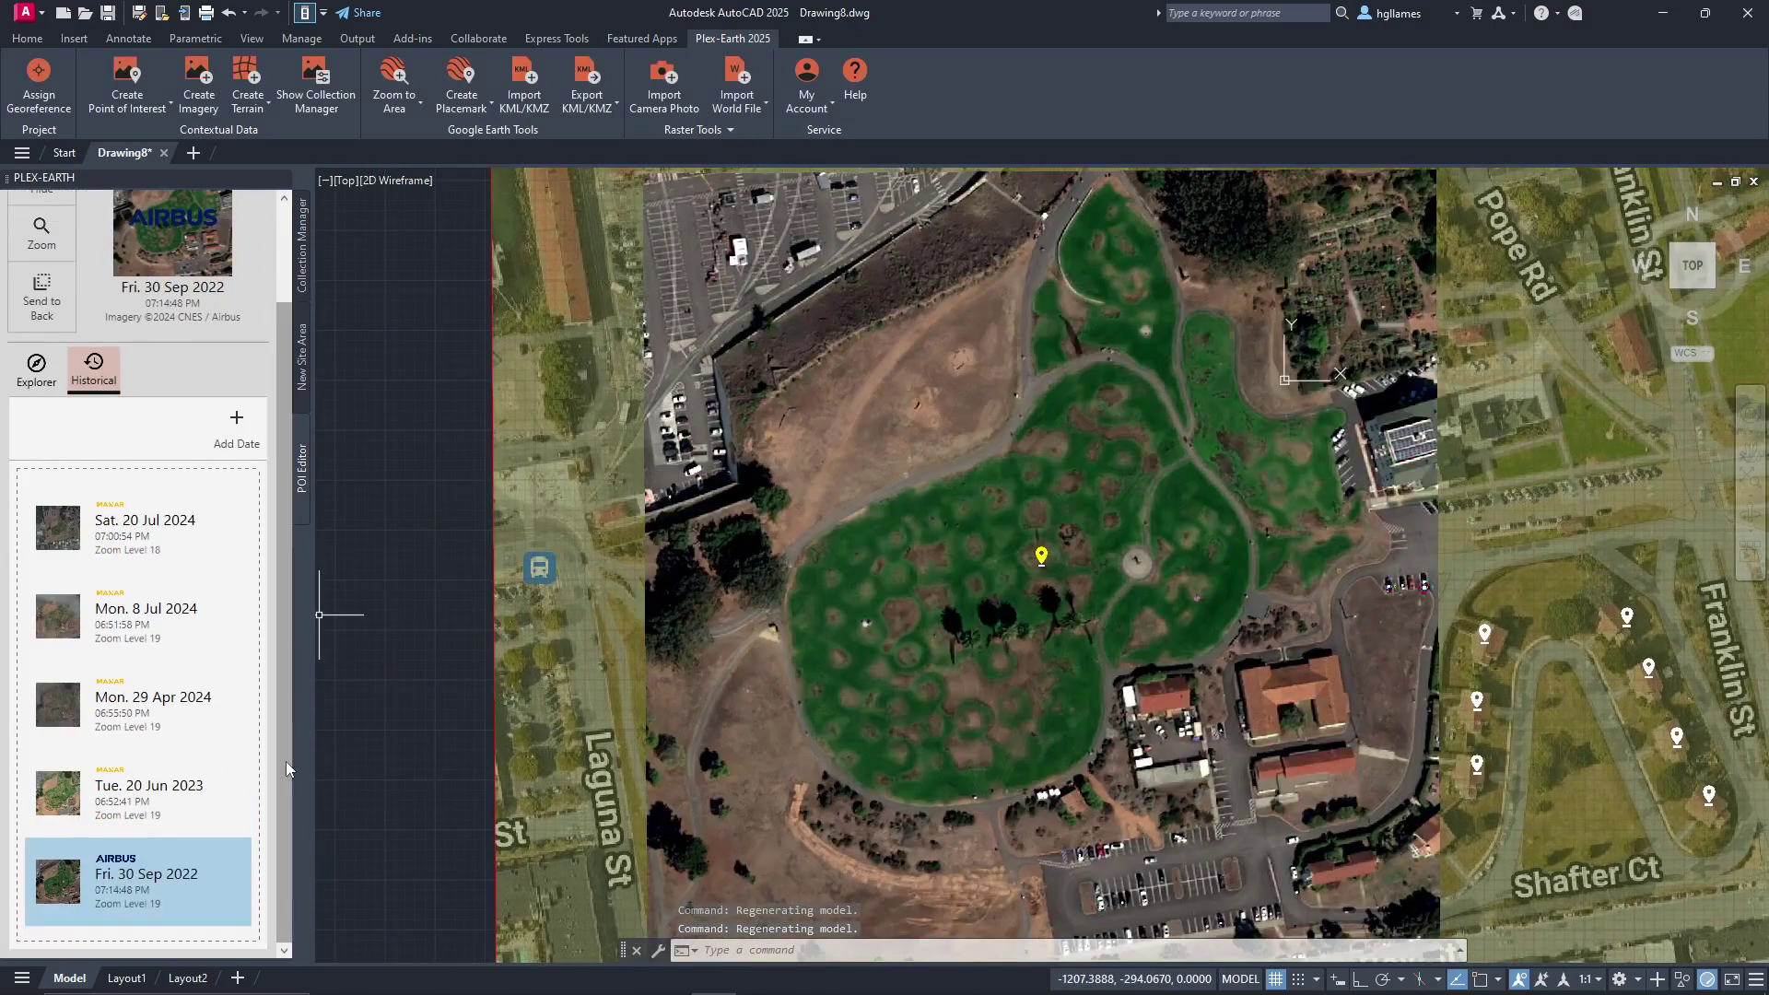
click(156, 779)
click(155, 727)
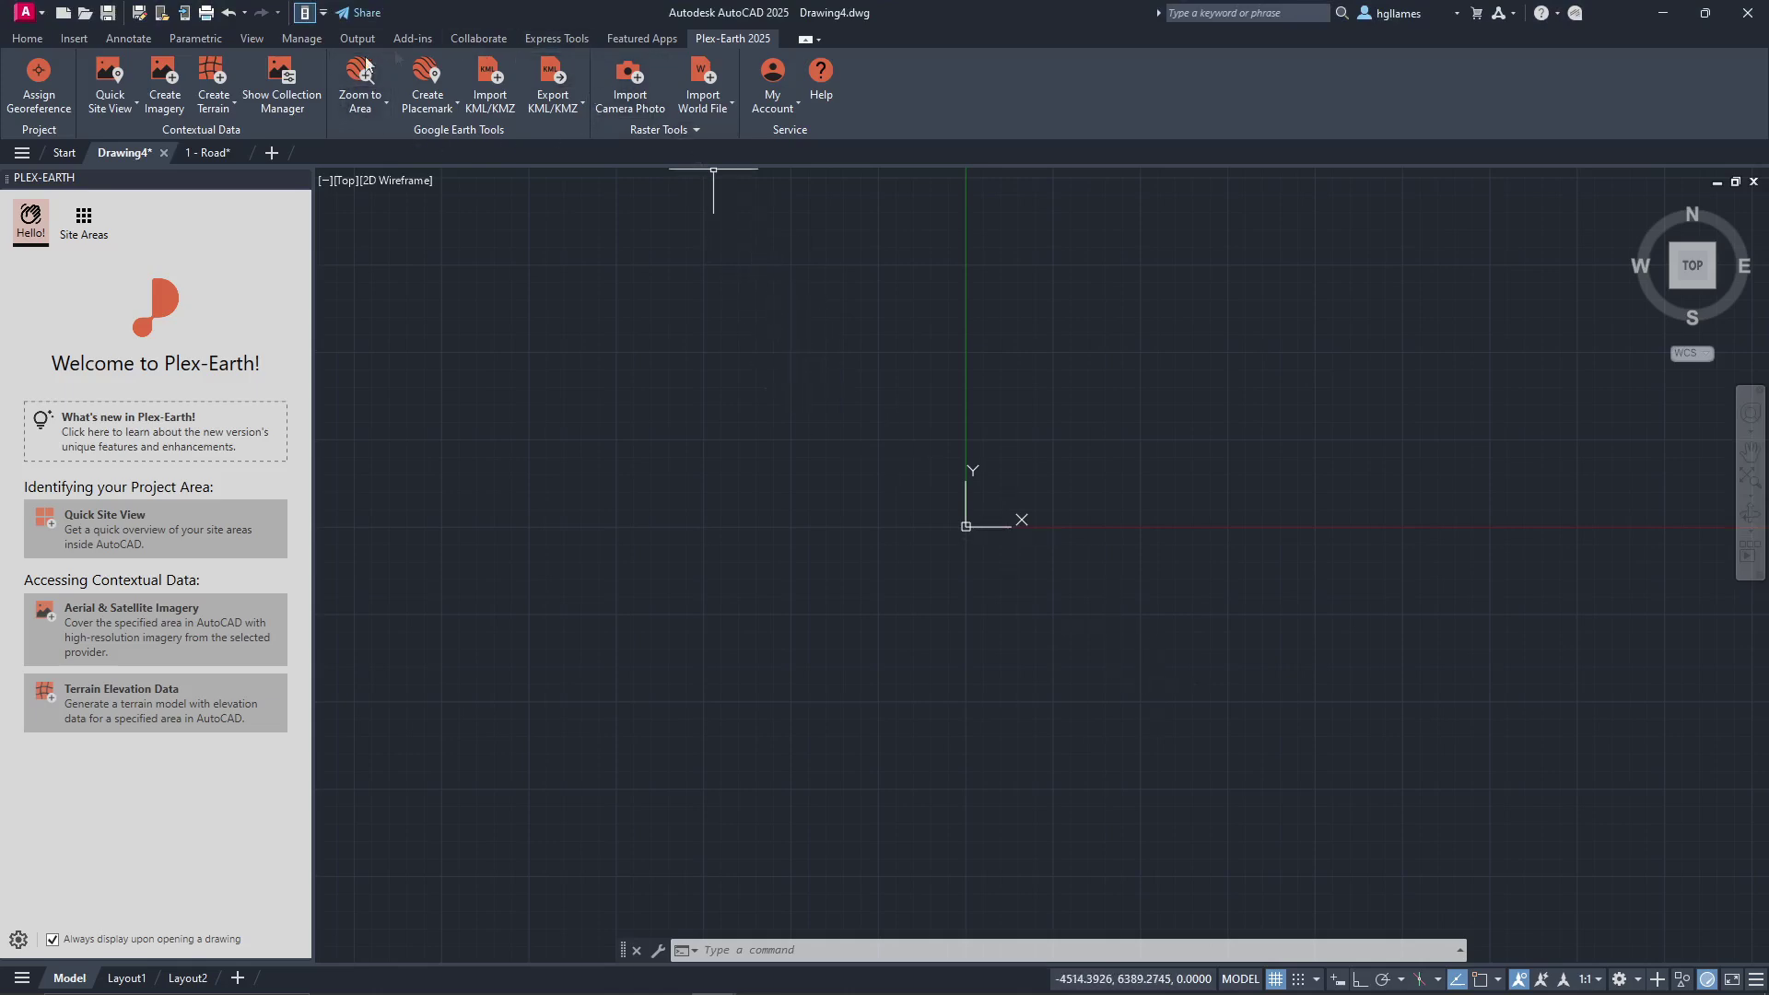
Step: Import a KML/KMZ file into Drawing4 and zoom to the imported objects
click(504, 112)
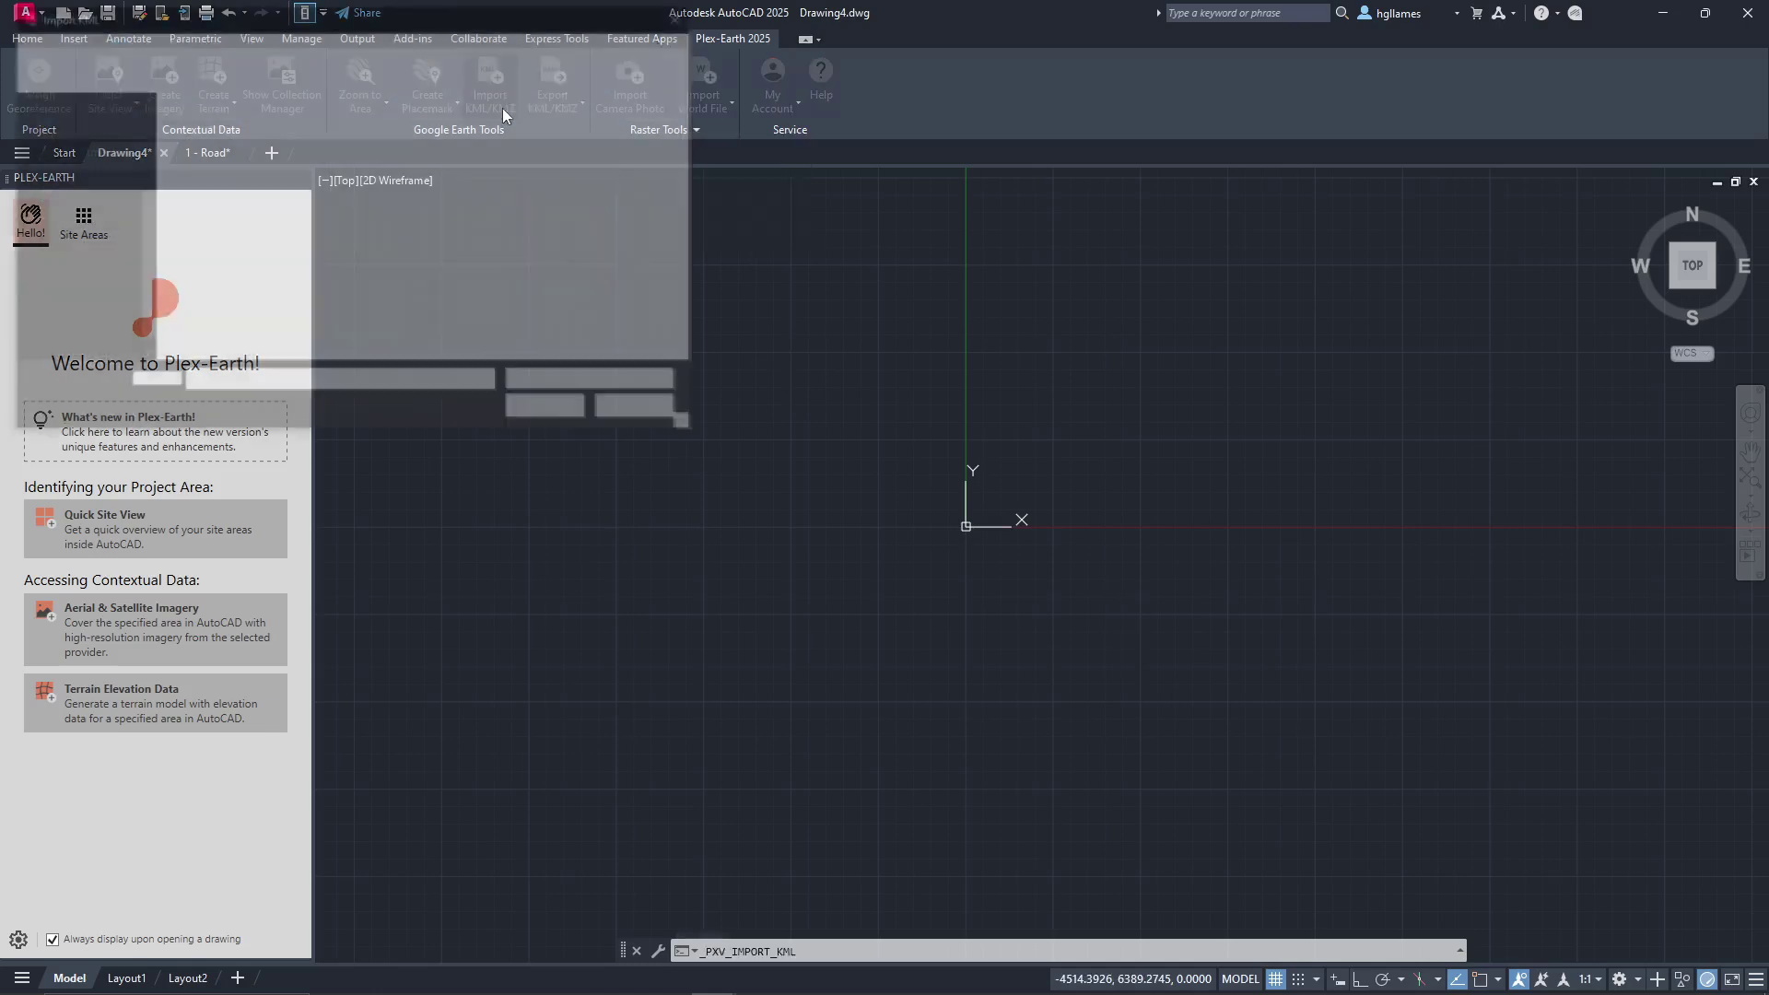
click(538, 407)
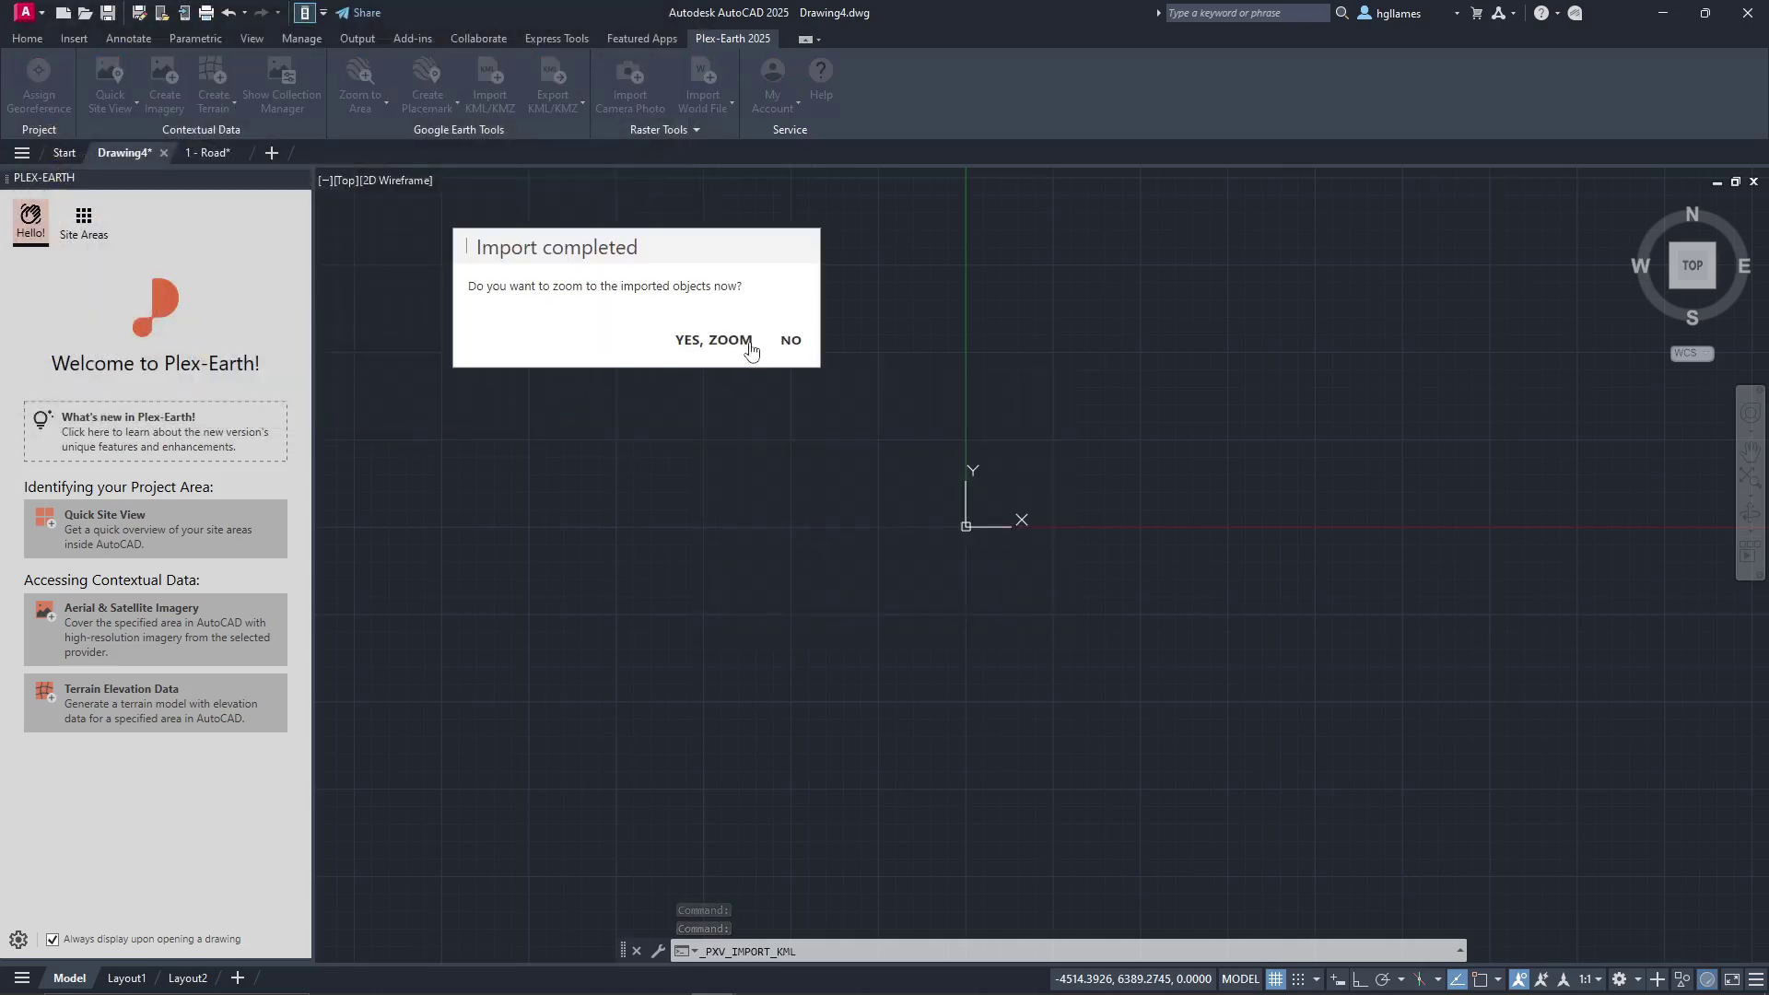
click(749, 343)
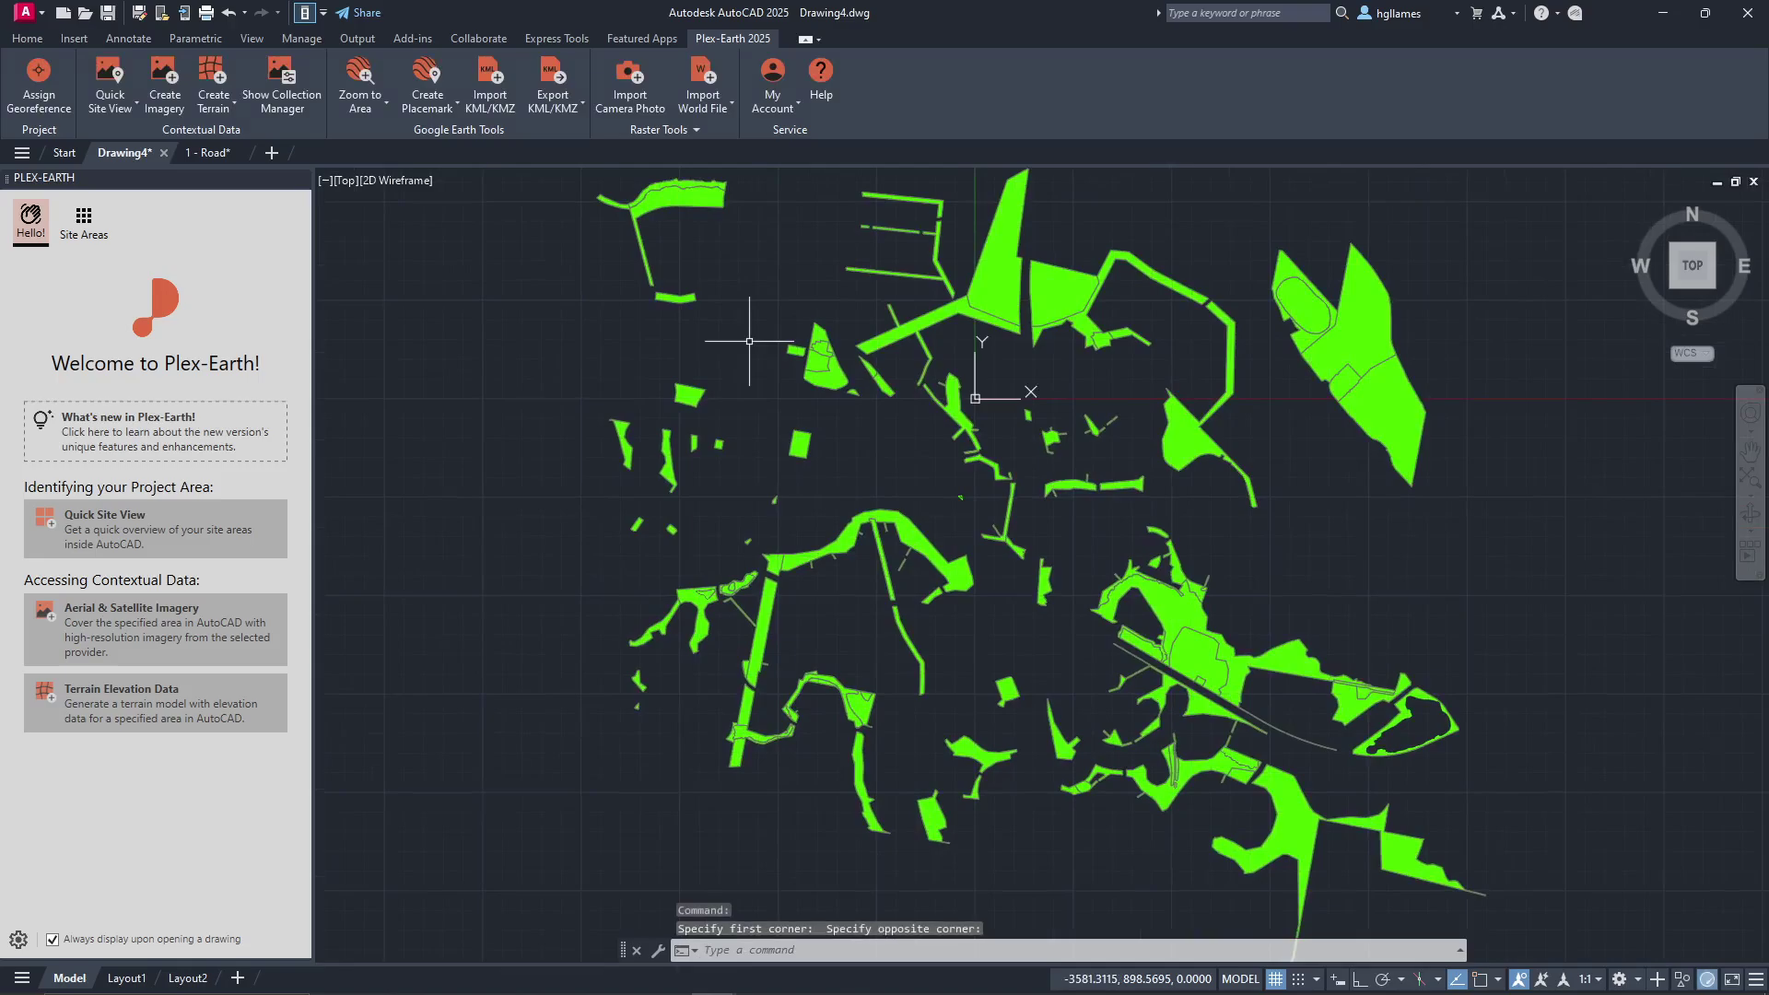
Step: Switch to Google Earth Pro, copy the WATER PIPES folder from PIPES.kmz, and paste it into the AutoCAD drawing
key(alt+Tab)
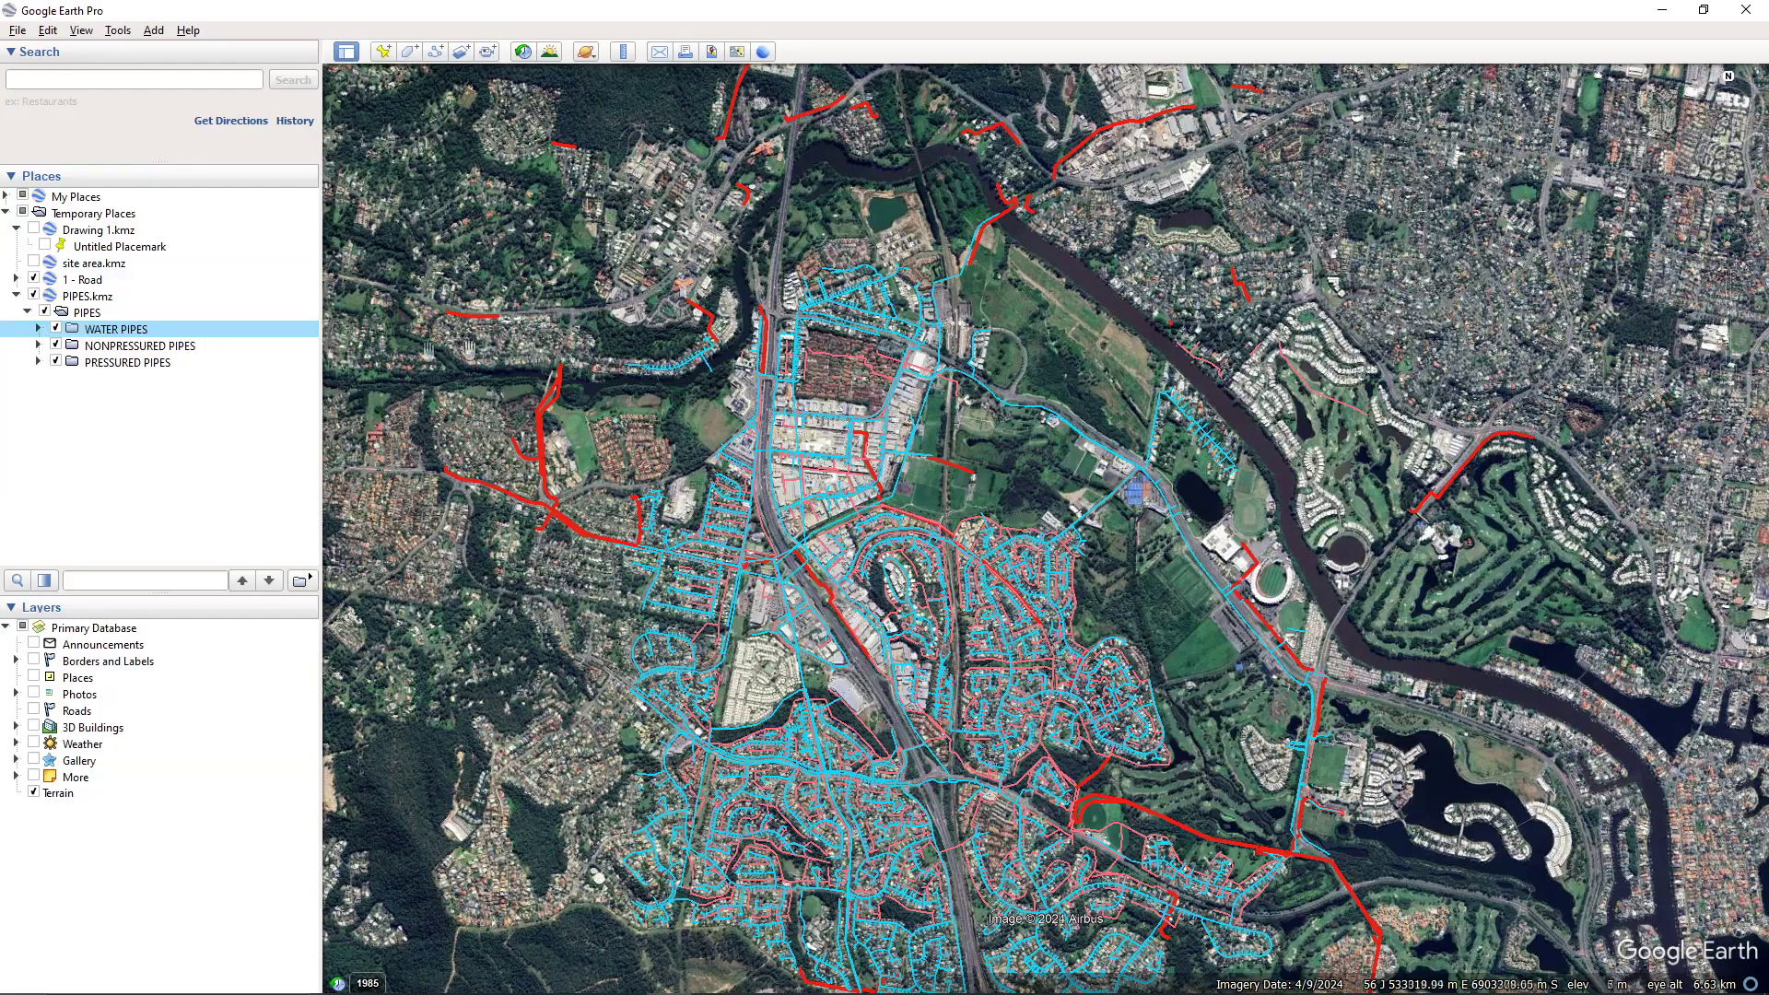
right_click(115, 339)
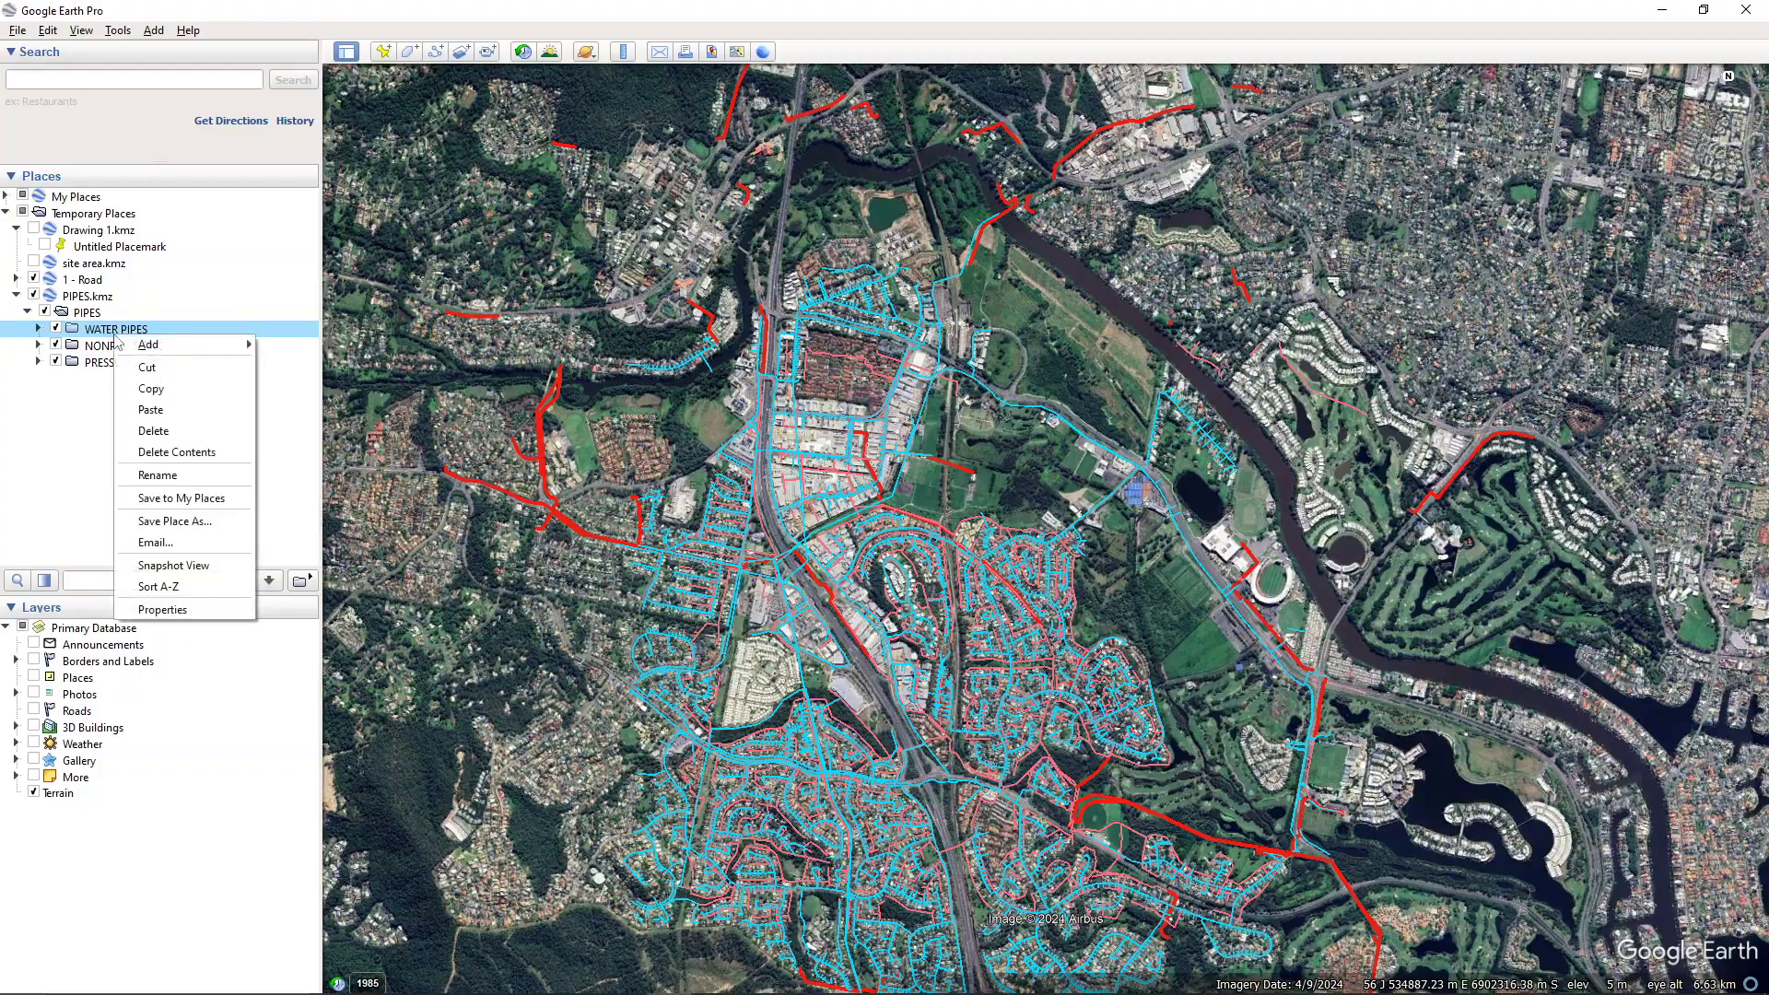
click(159, 399)
key(alt+Tab)
right_click(512, 374)
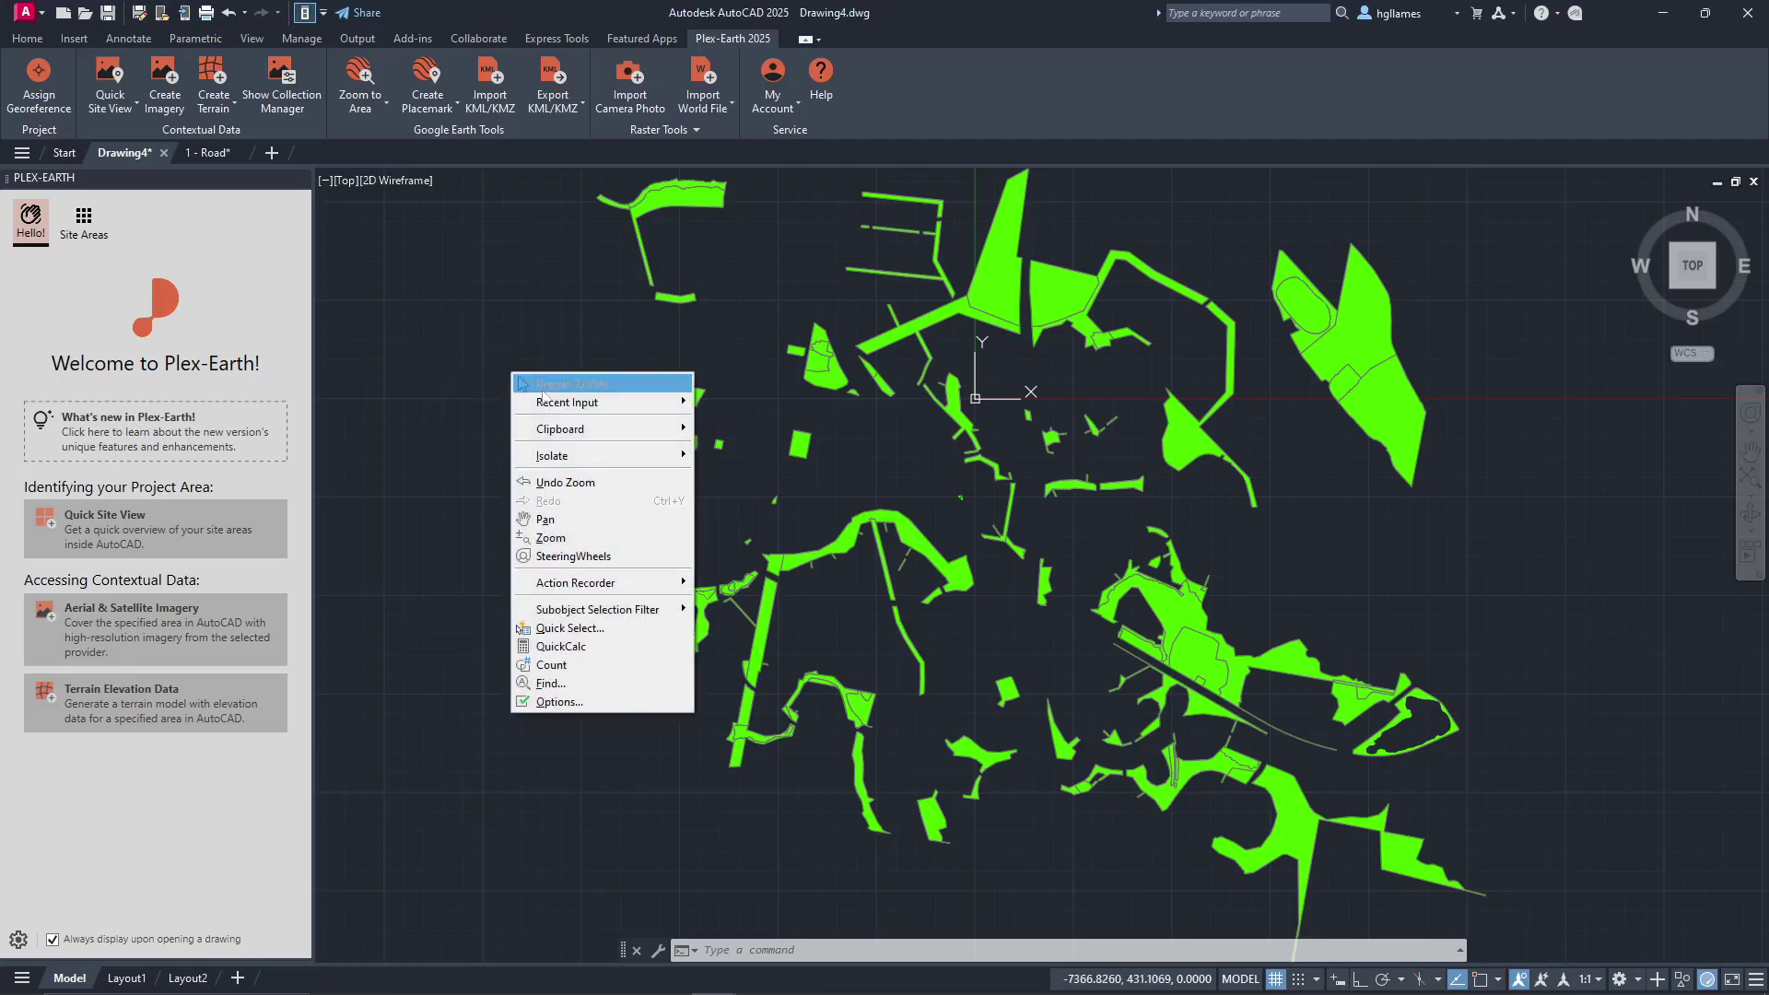
mouse_move(585, 430)
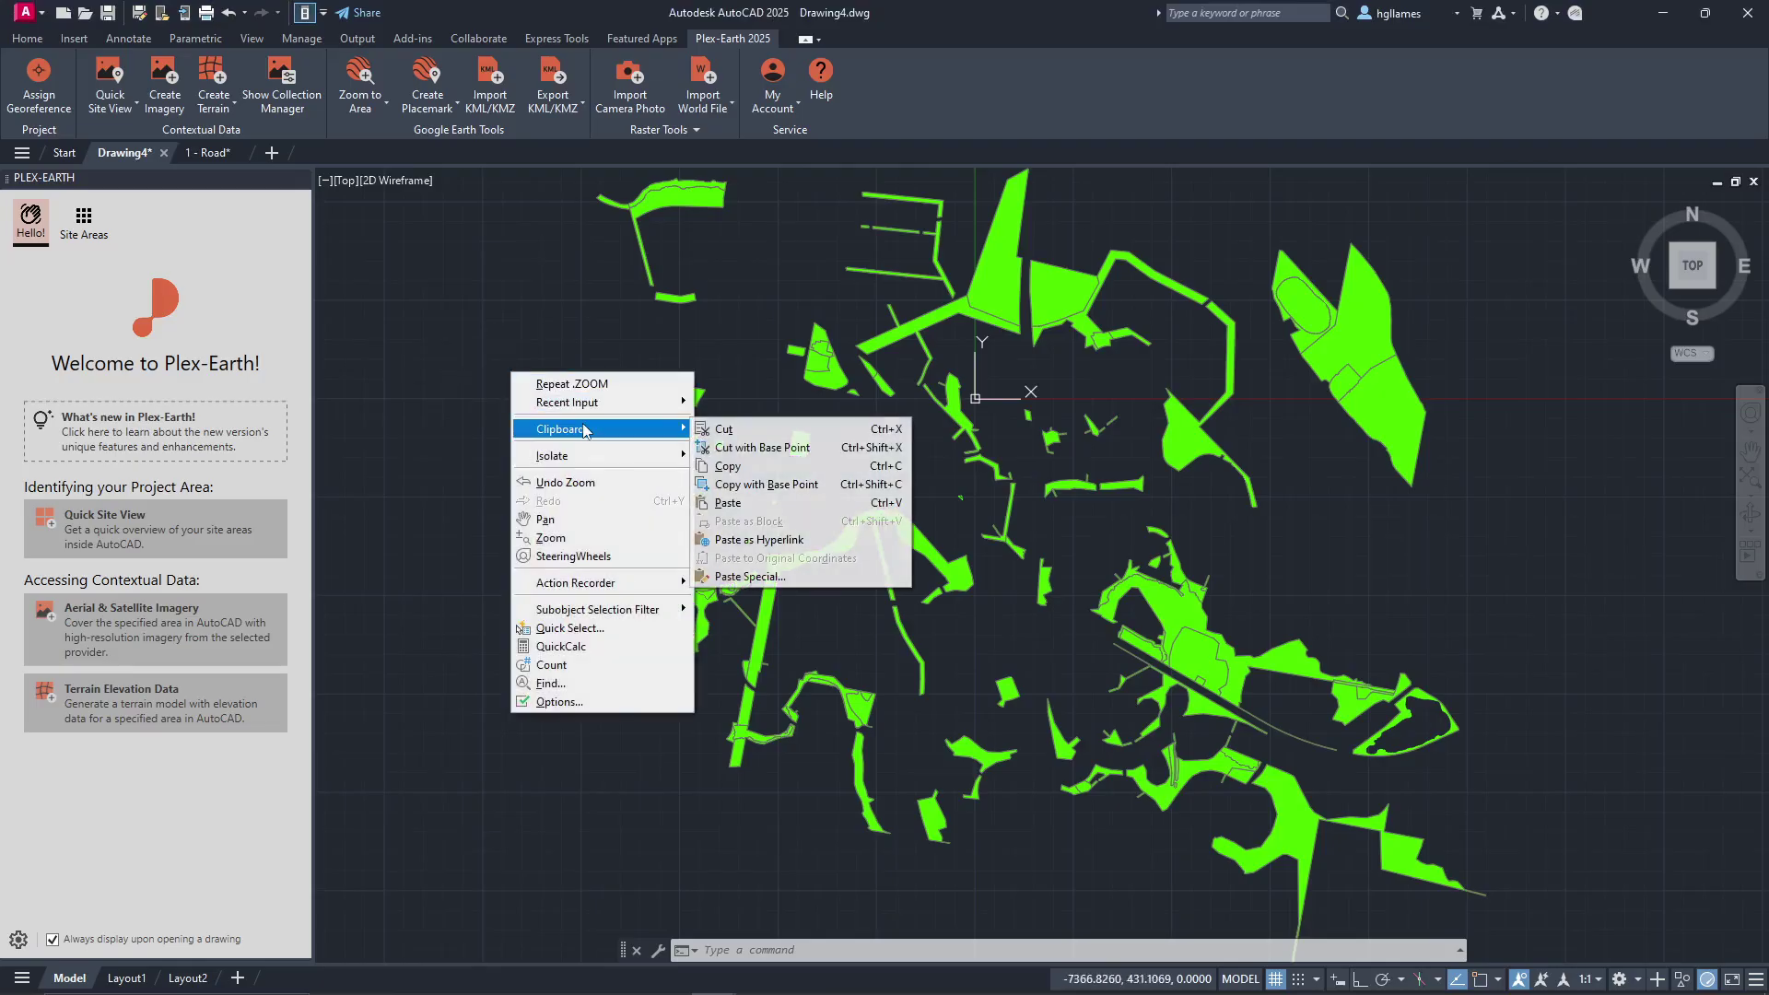
click(728, 503)
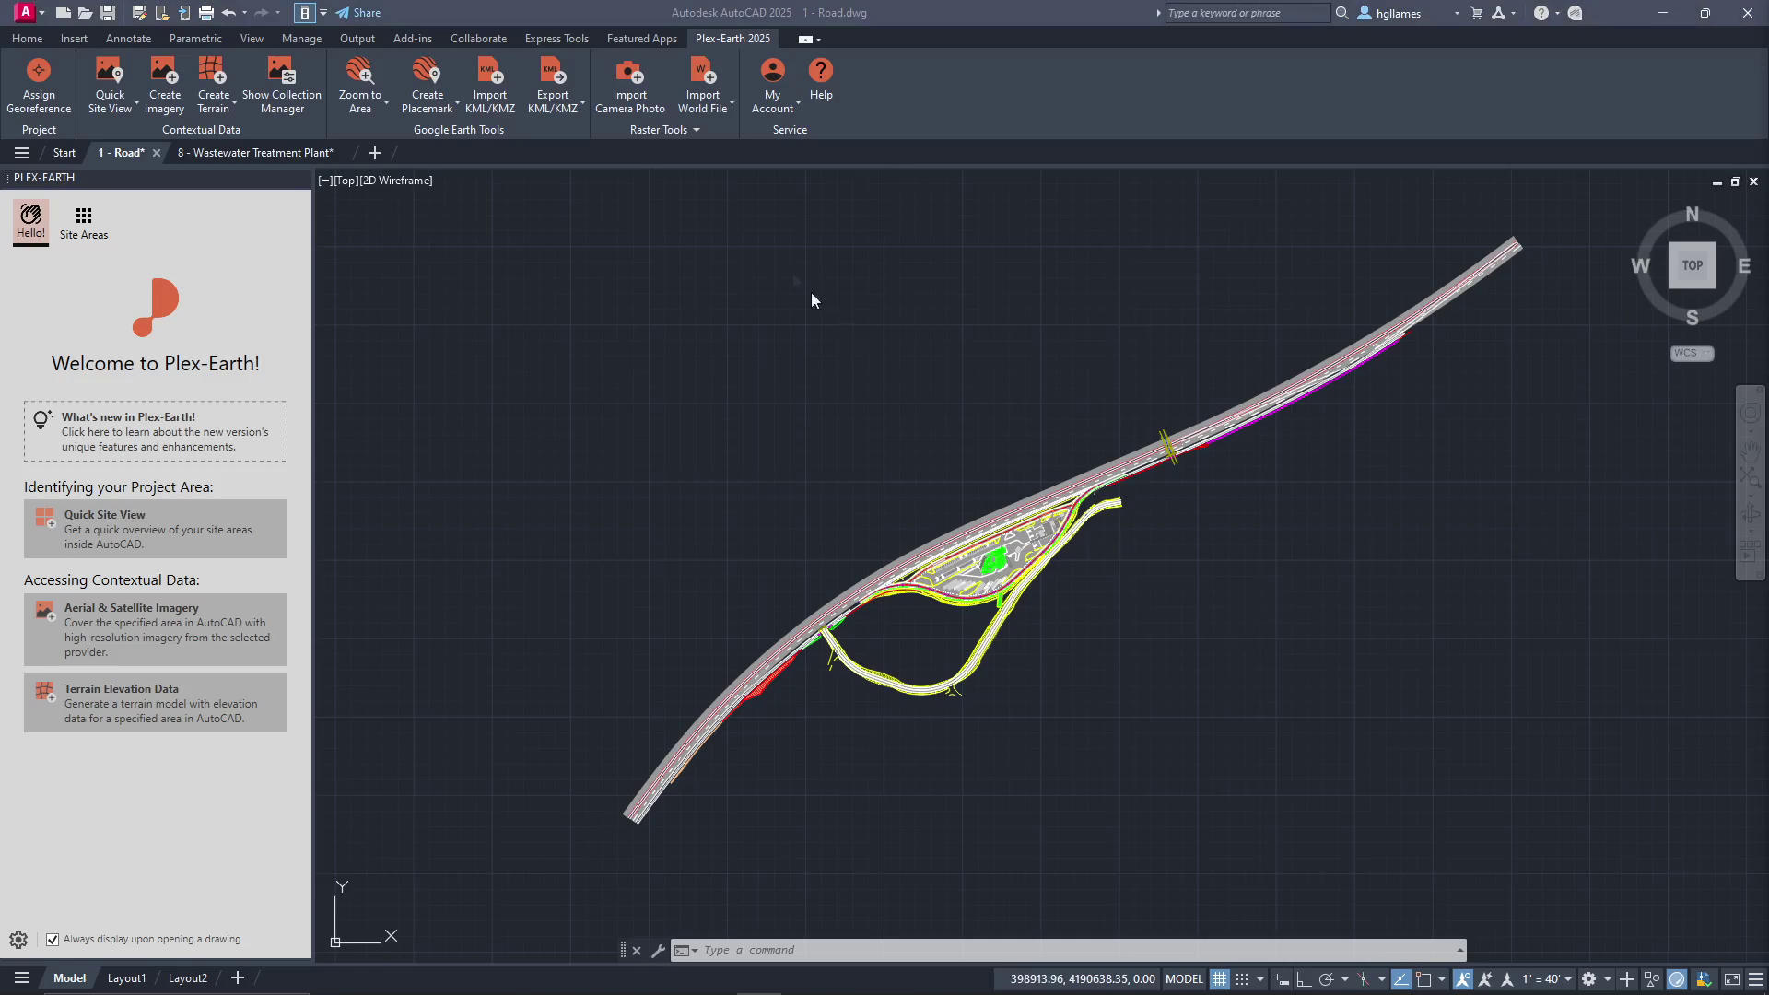
Step: Export the entire road design to KML/KMZ with the Clamped to Ground altitude mode
click(546, 83)
click(1557, 214)
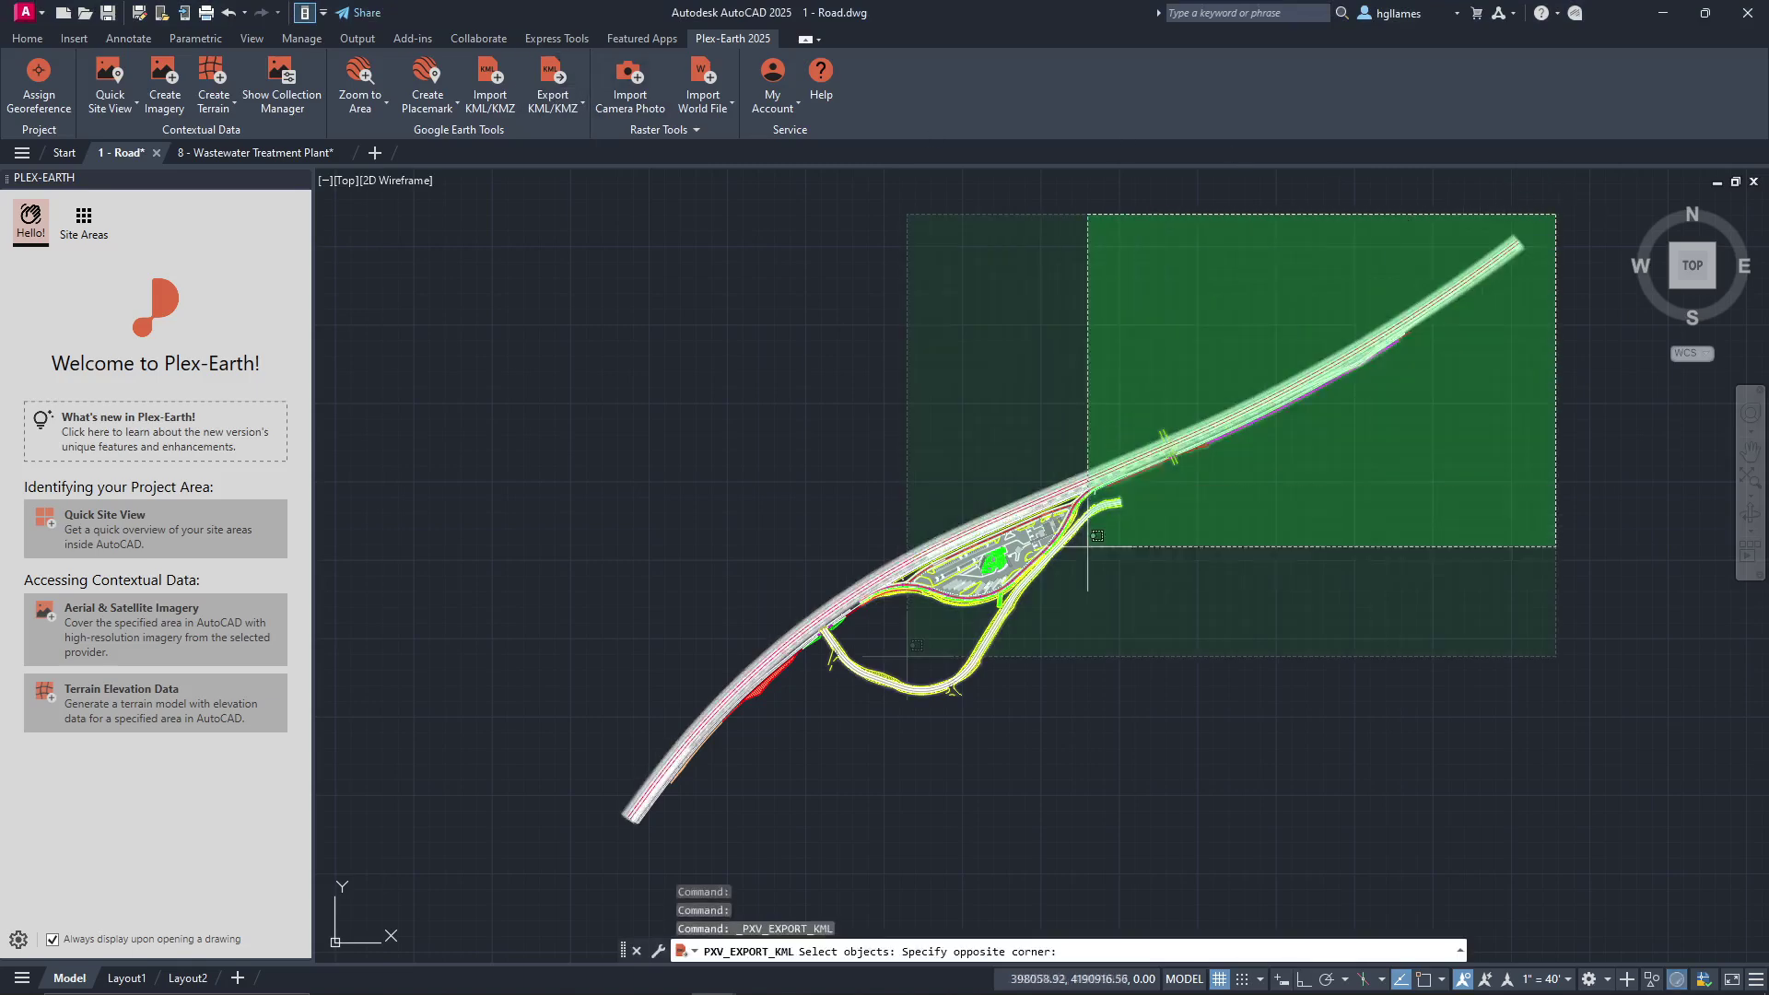
click(534, 888)
key(Return)
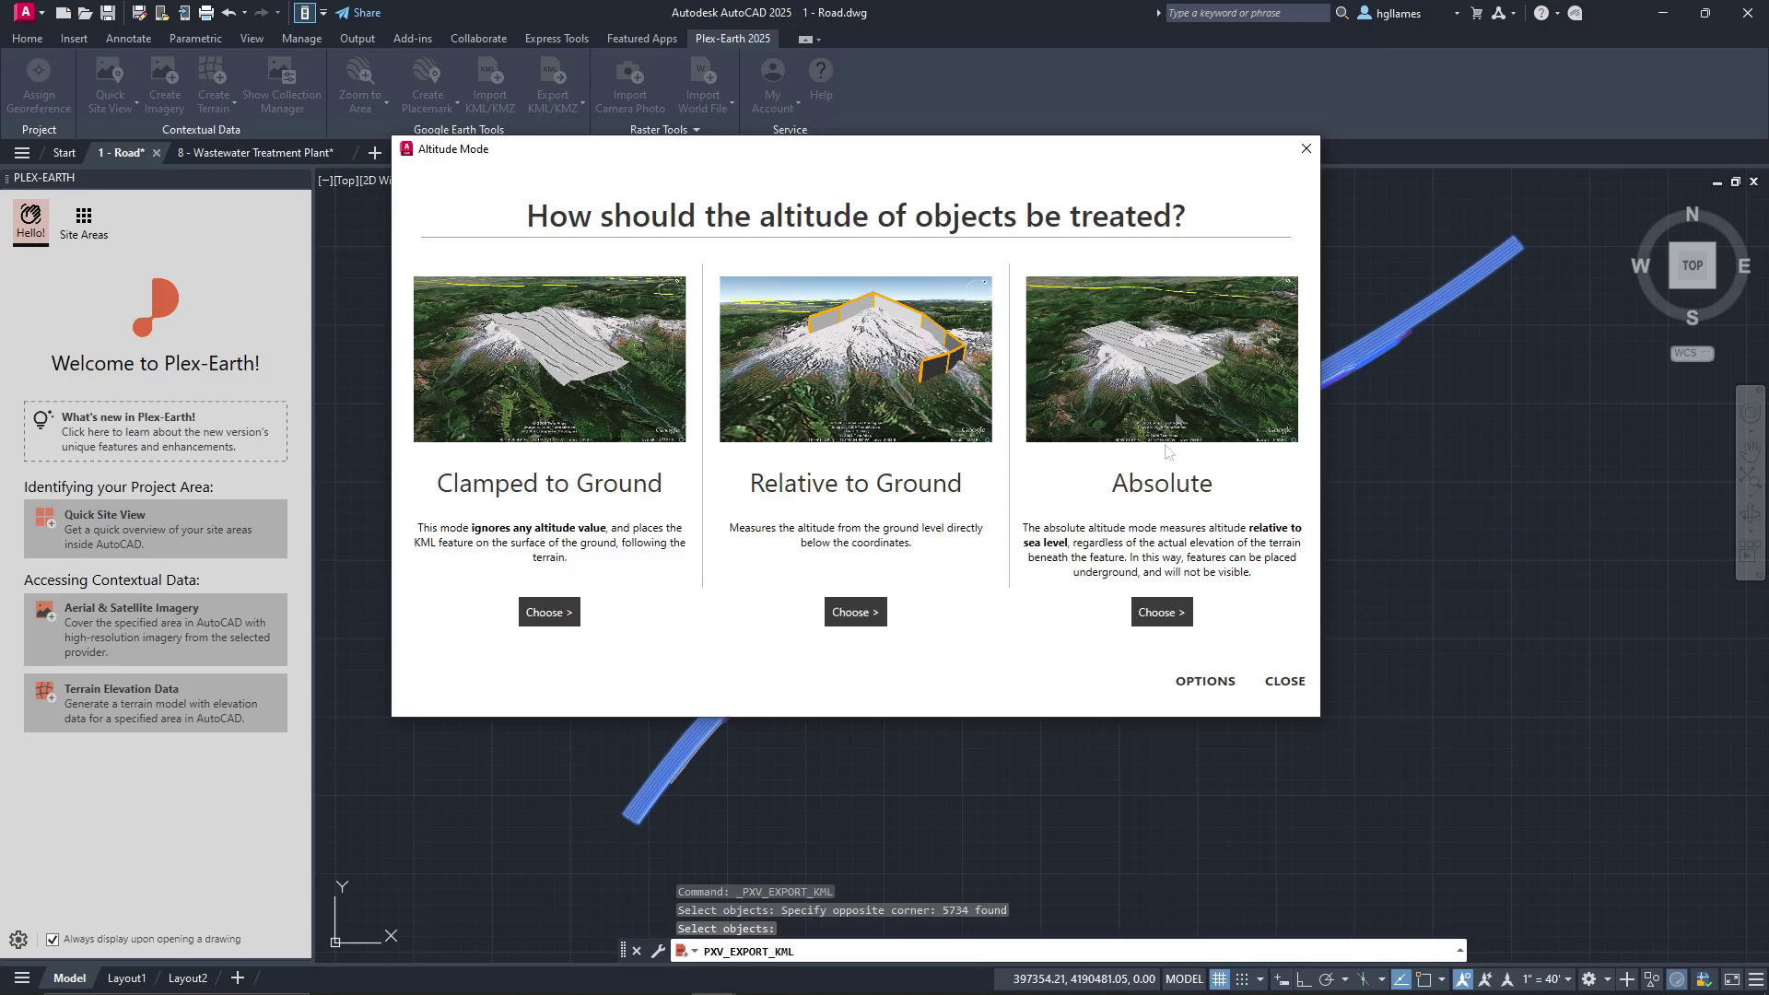
click(539, 621)
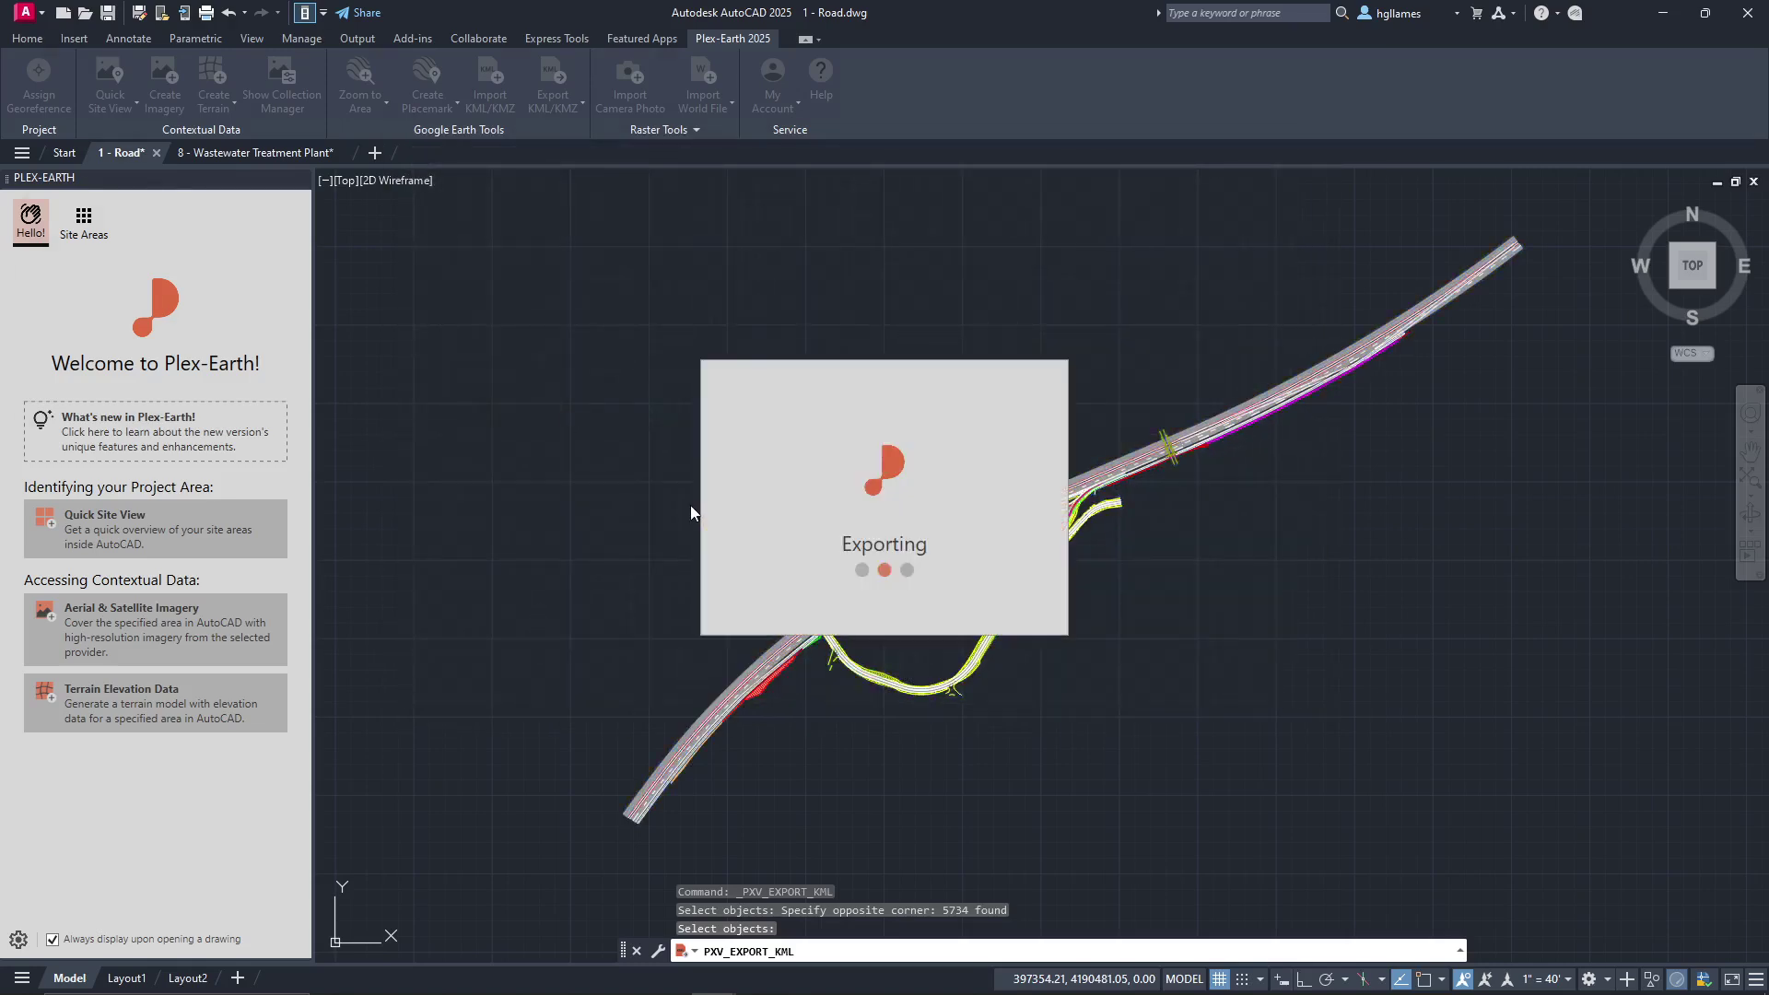
click(793, 341)
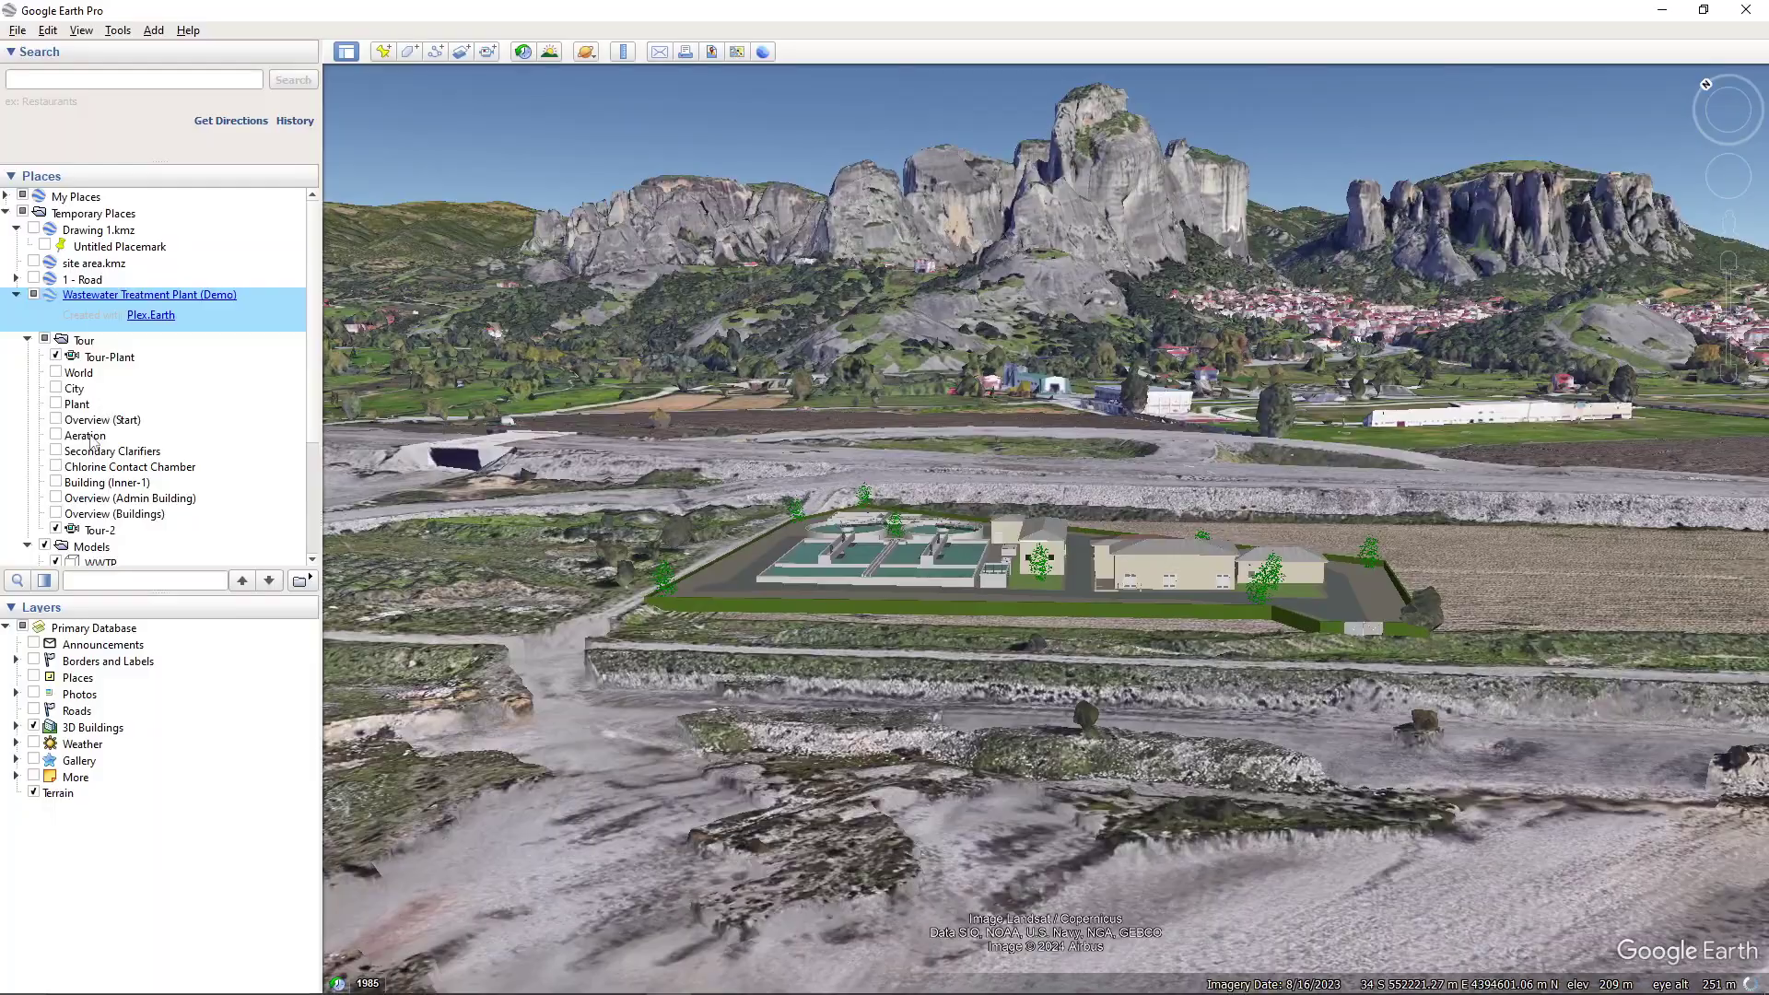
Step: Fly to the Aeration and Chlorine Contact Chamber views of the Wastewater Treatment Plant (Demo) in Google Earth Pro
double_click(85, 436)
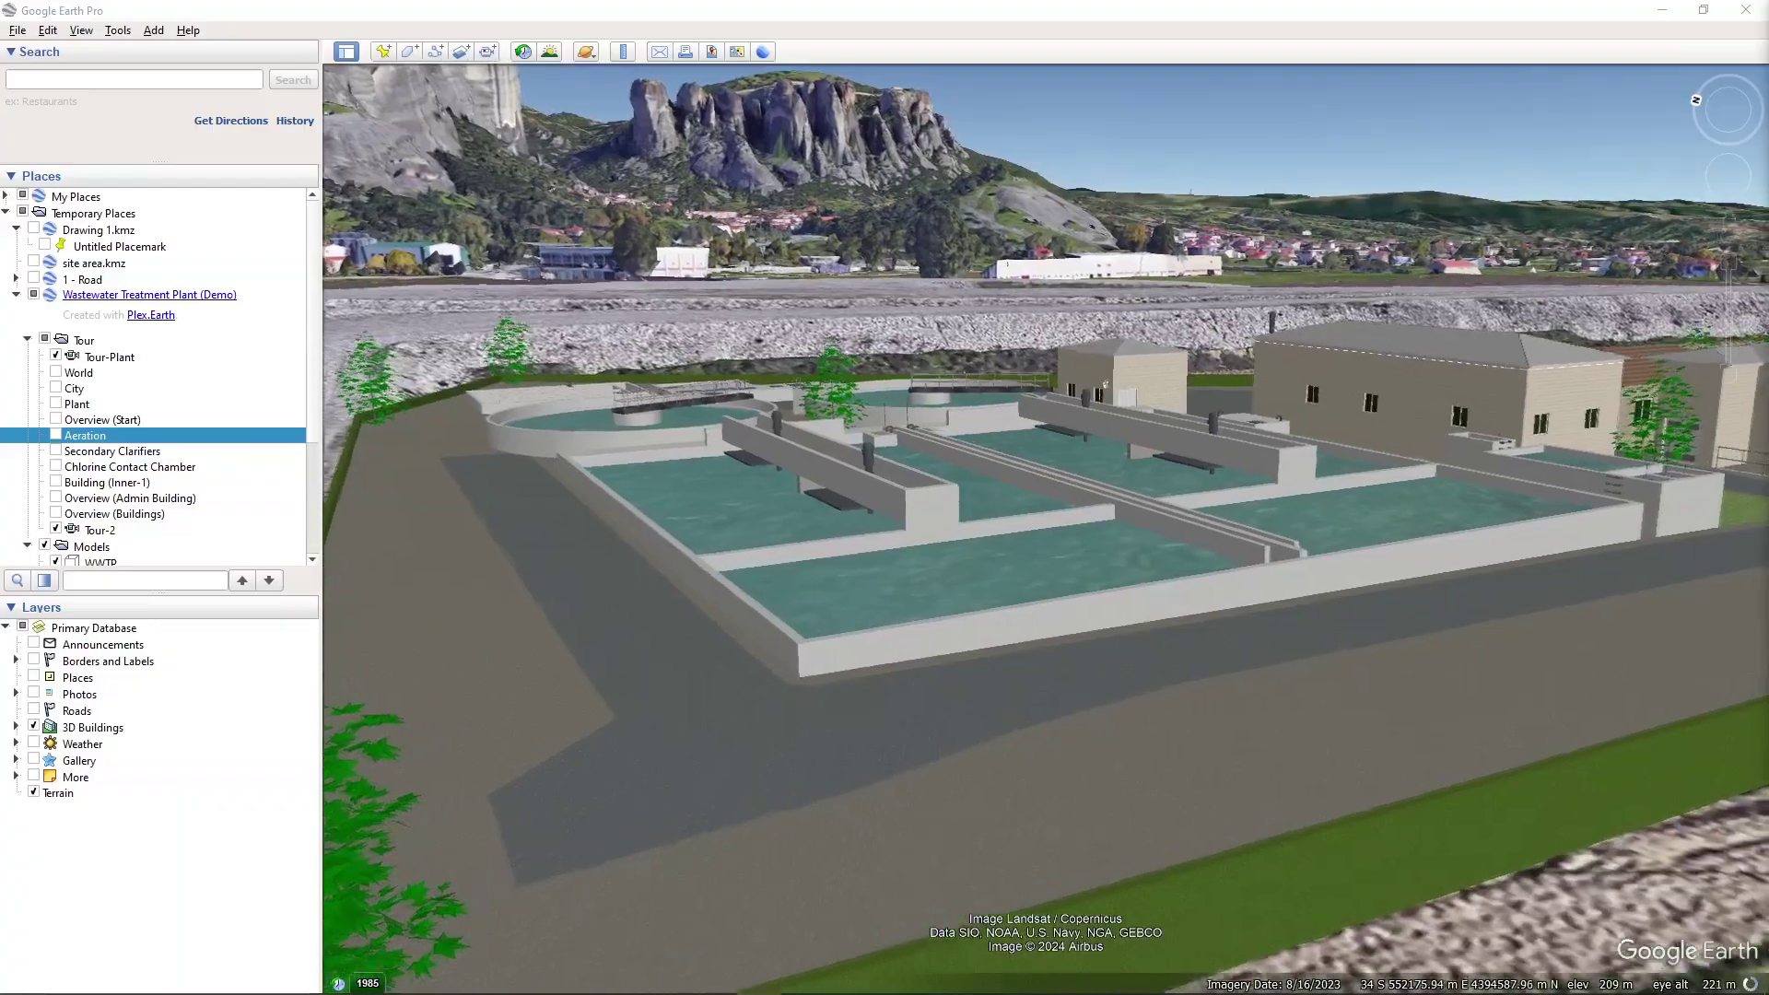
double_click(110, 467)
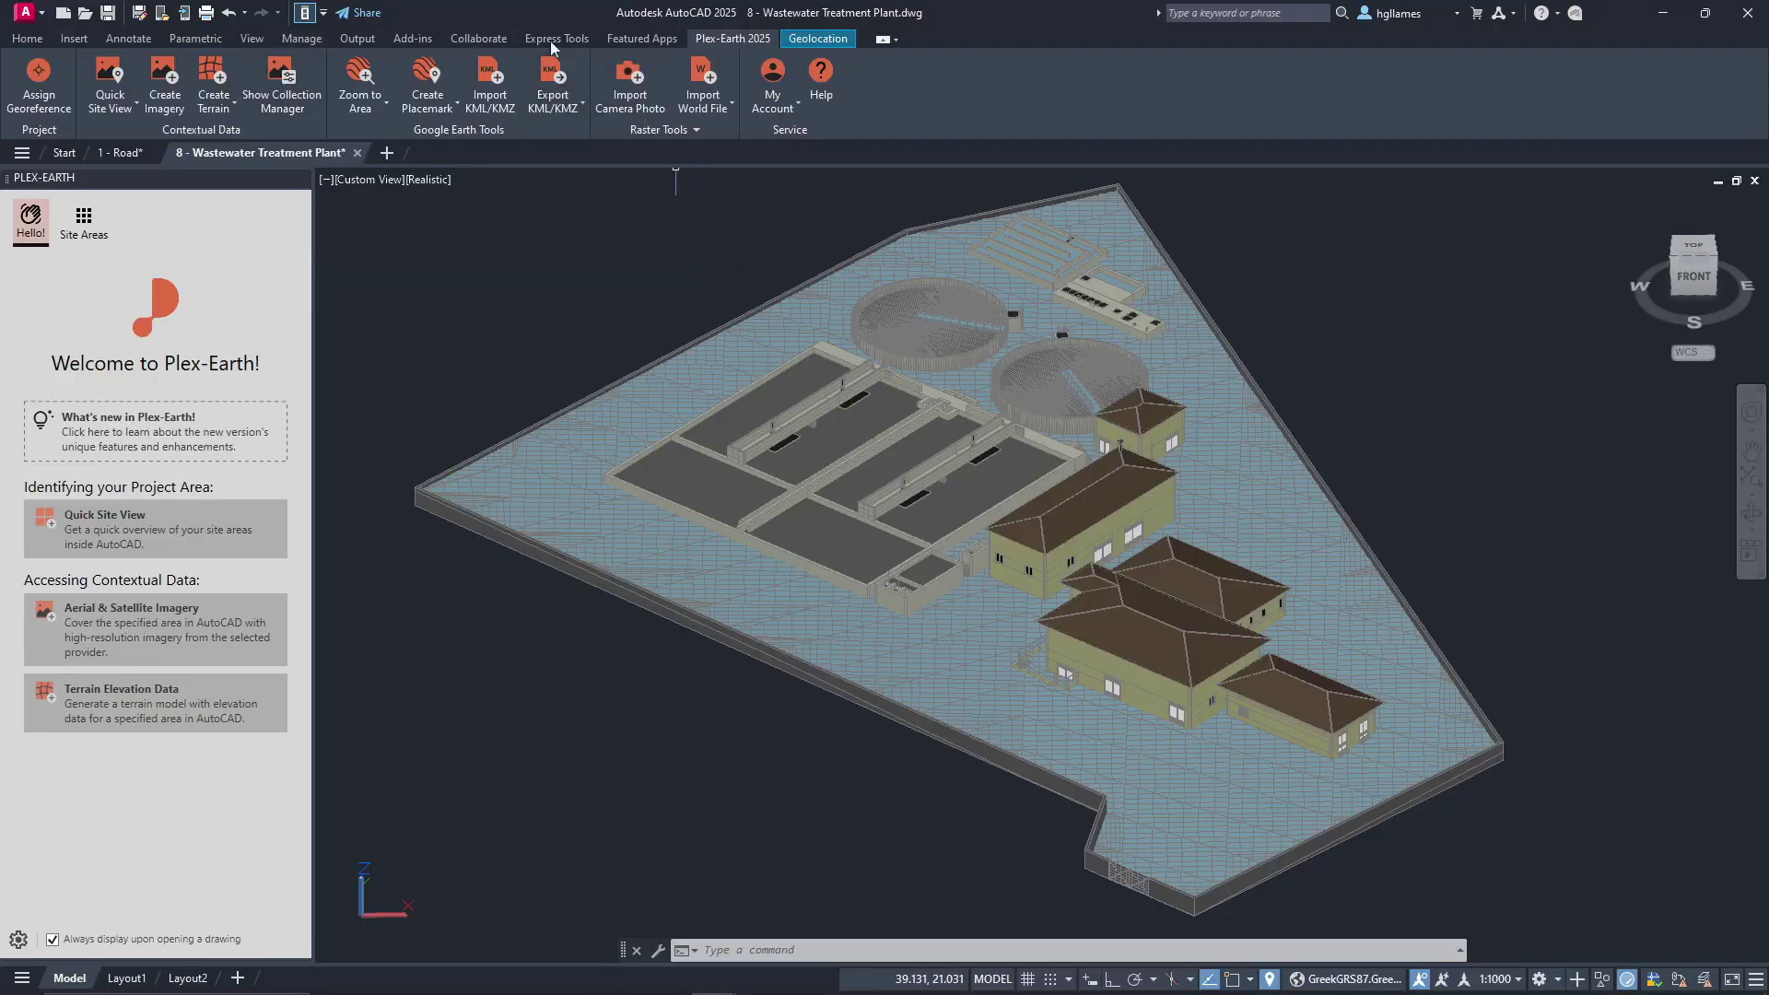
click(353, 112)
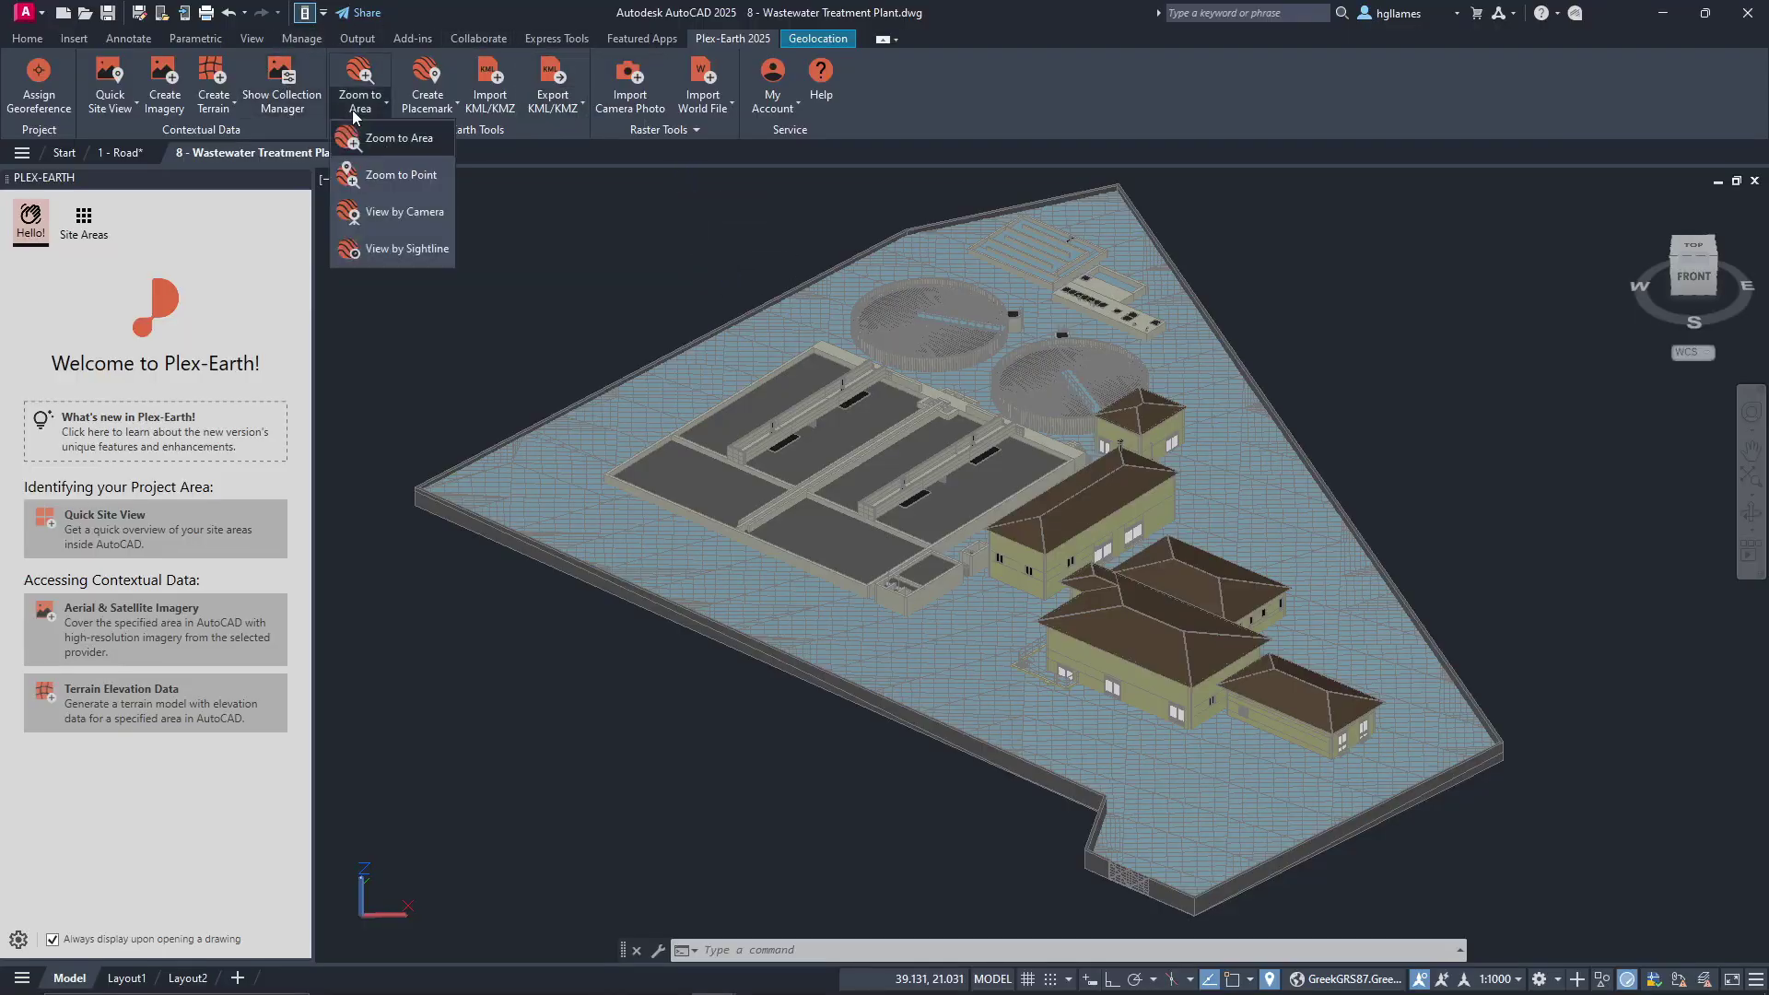
click(353, 112)
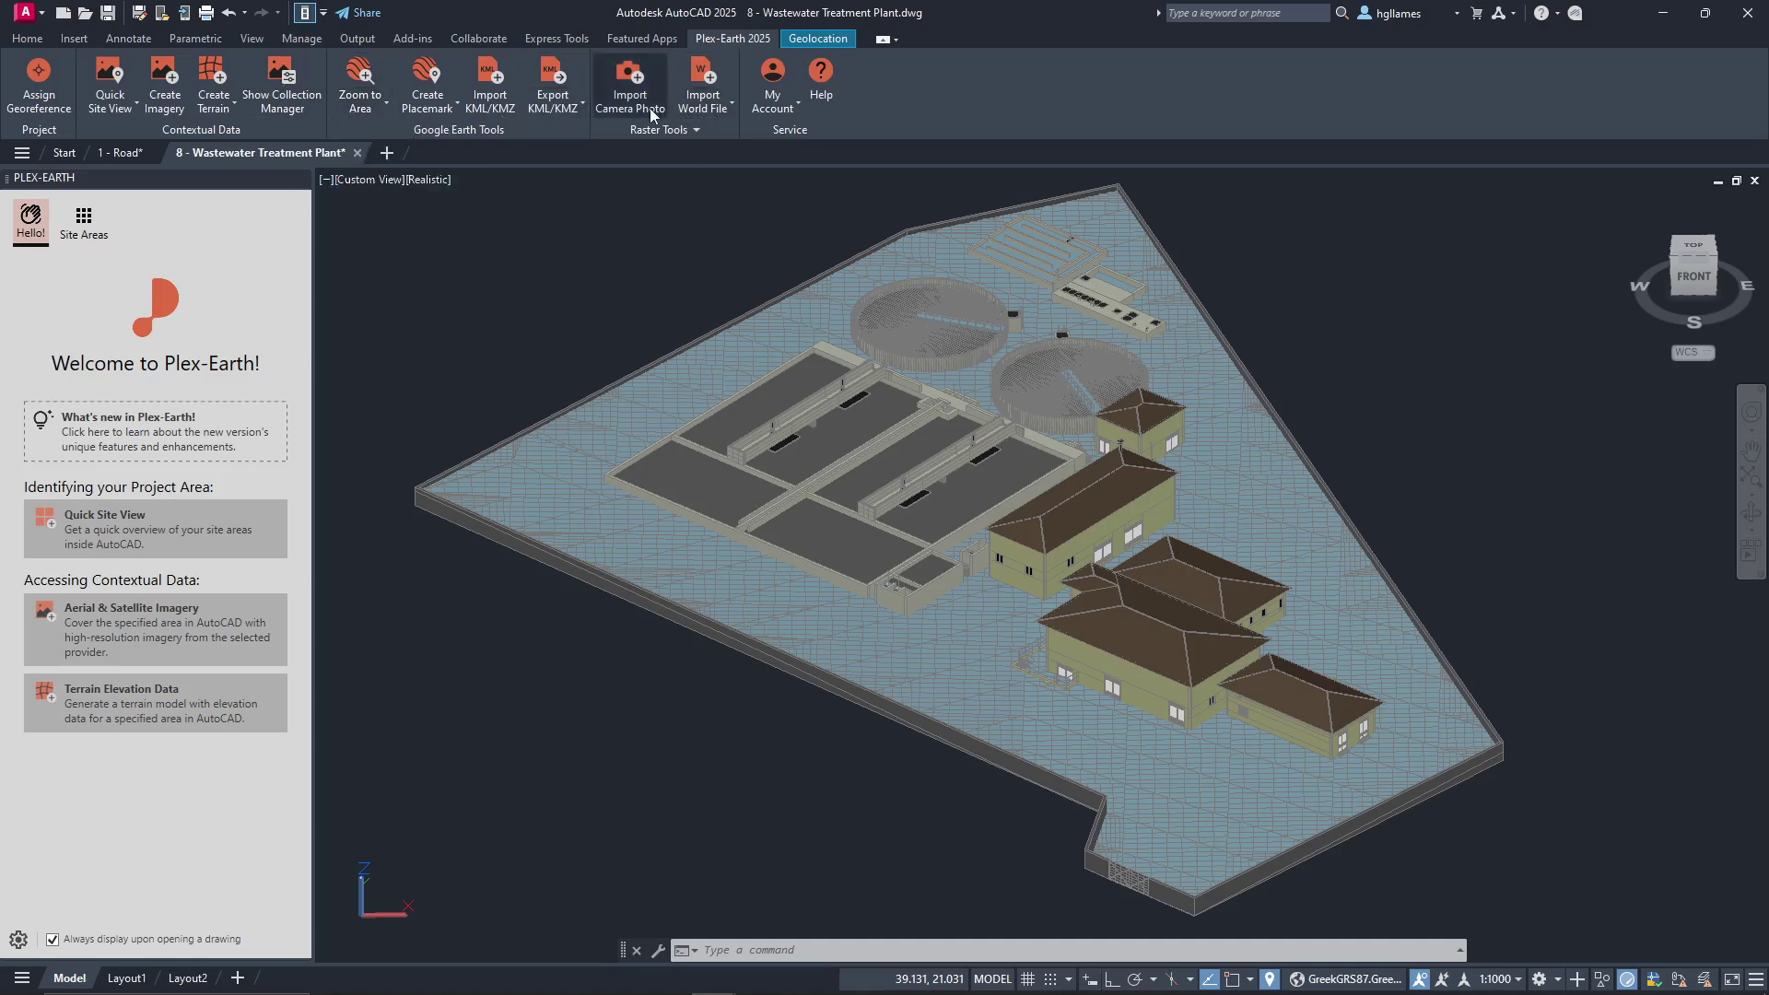
click(728, 110)
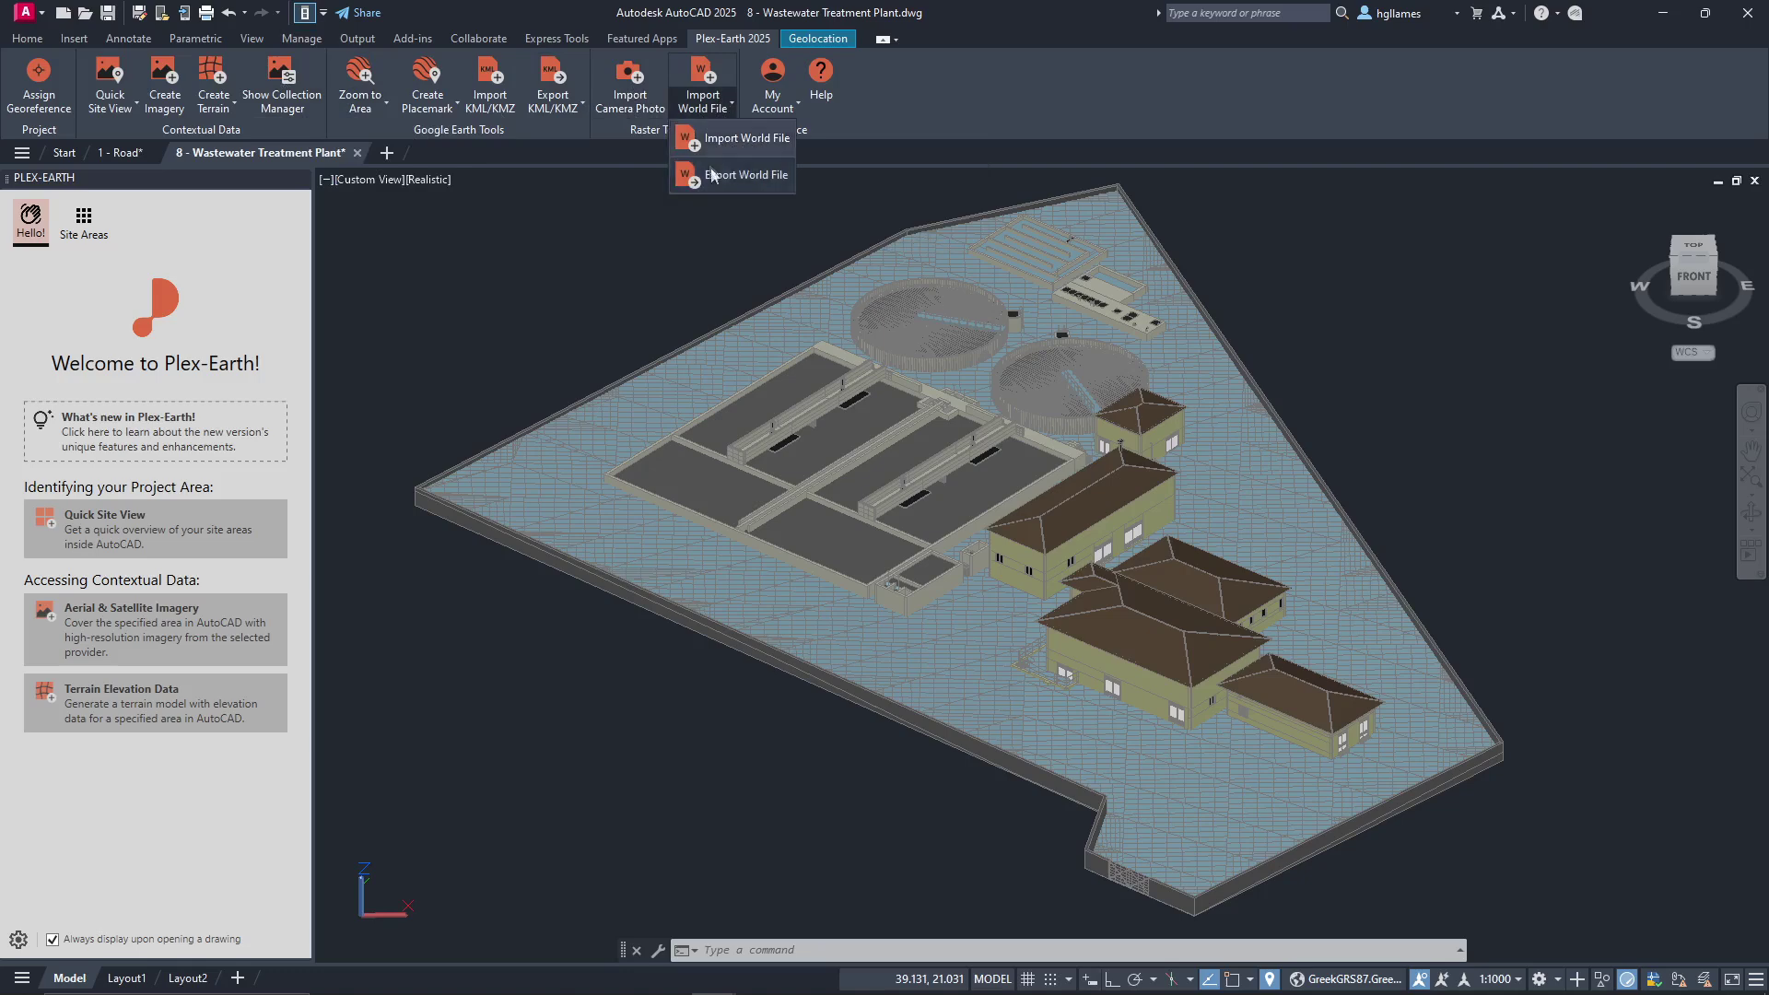
click(719, 118)
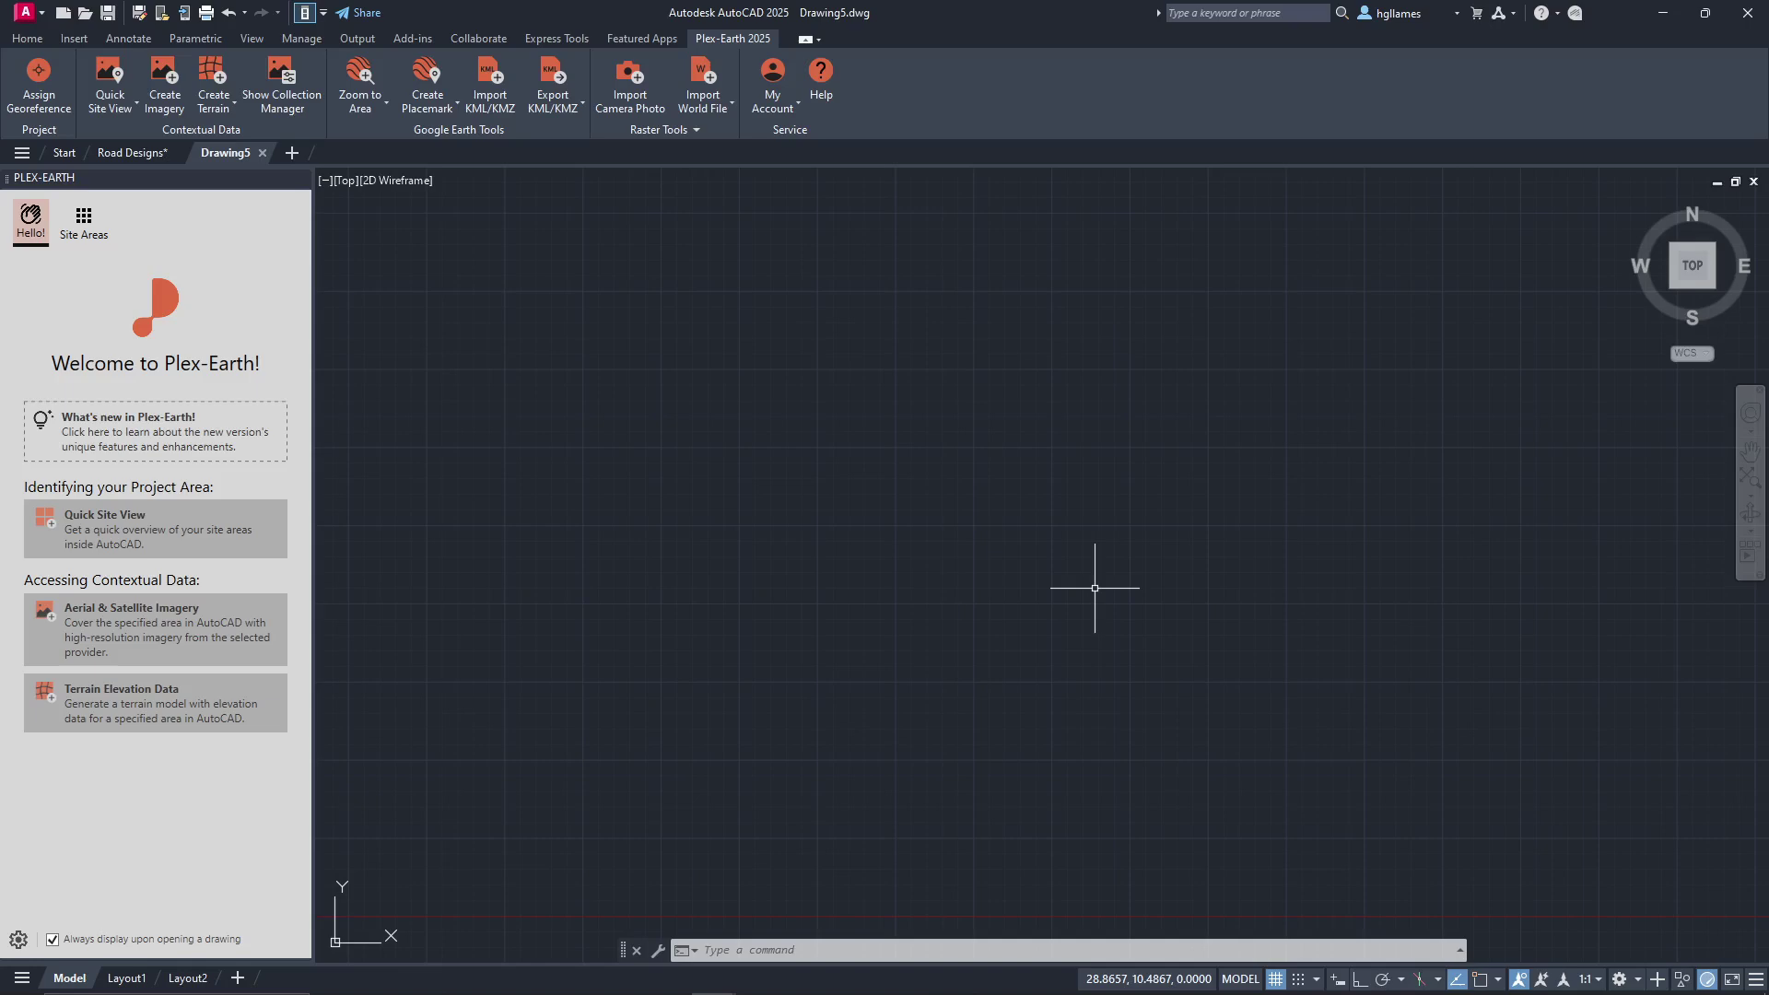
Step: Start assigning a new georeference to Drawing5 and choose USA - United States of America as the coordinate system's country
click(34, 80)
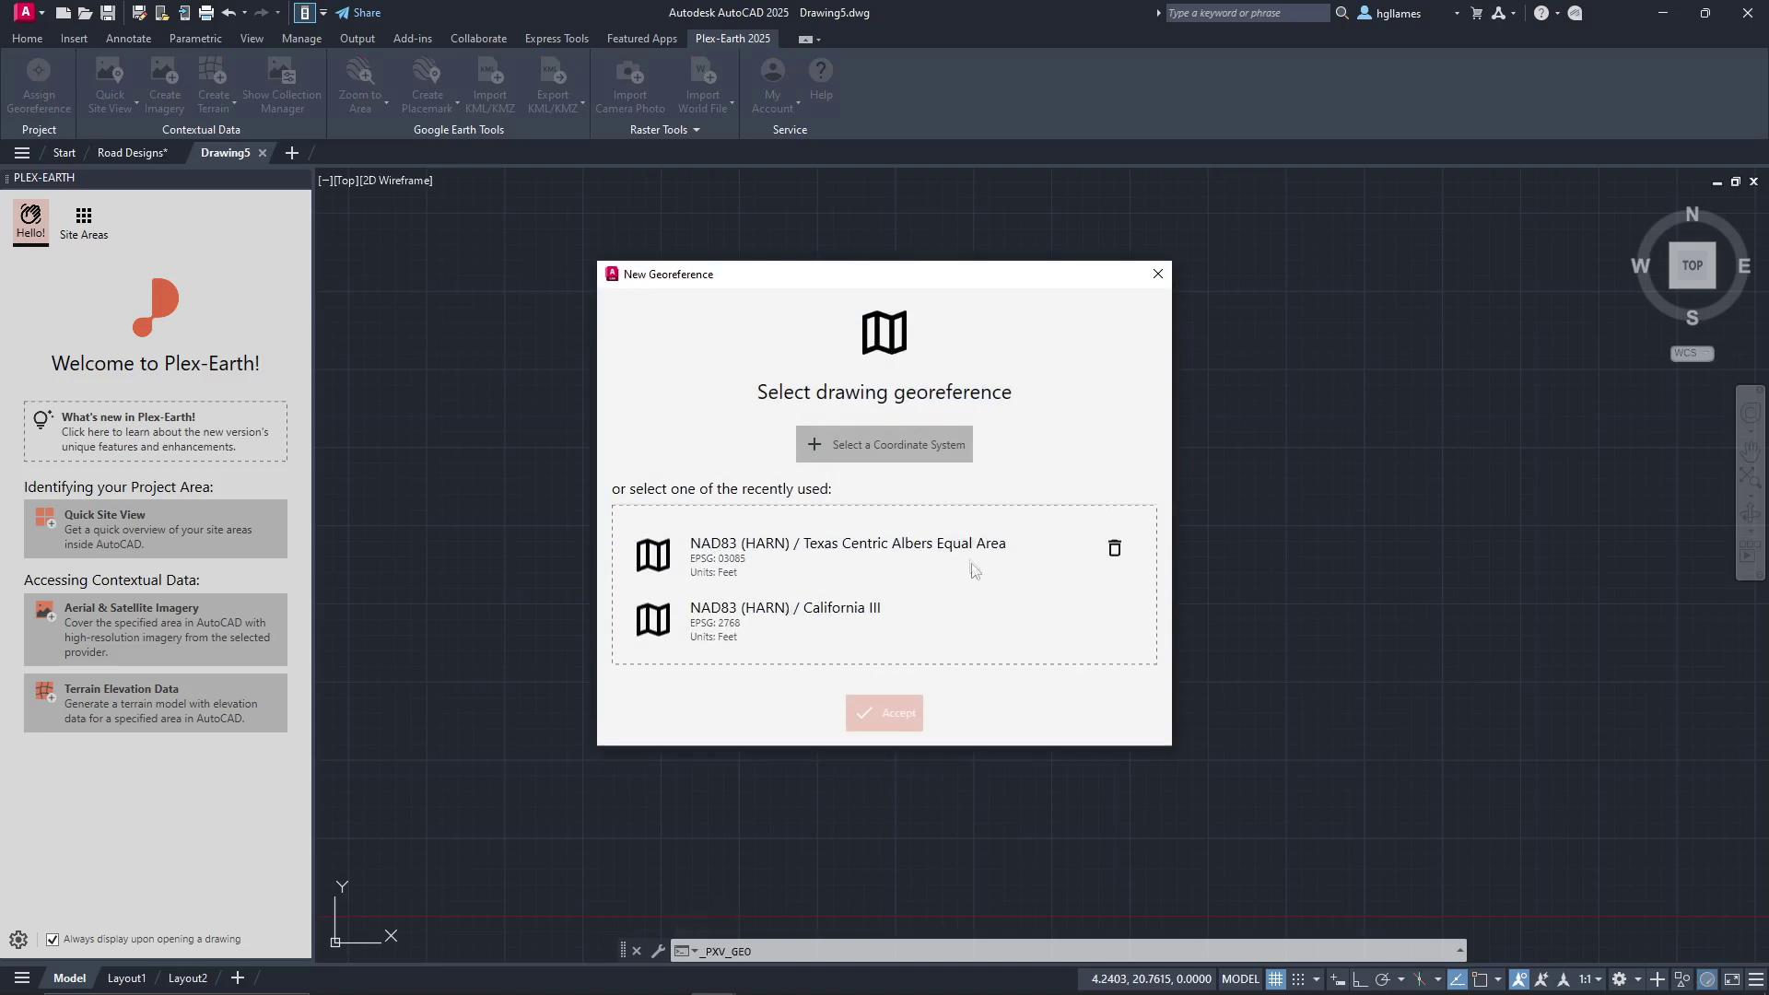
click(876, 451)
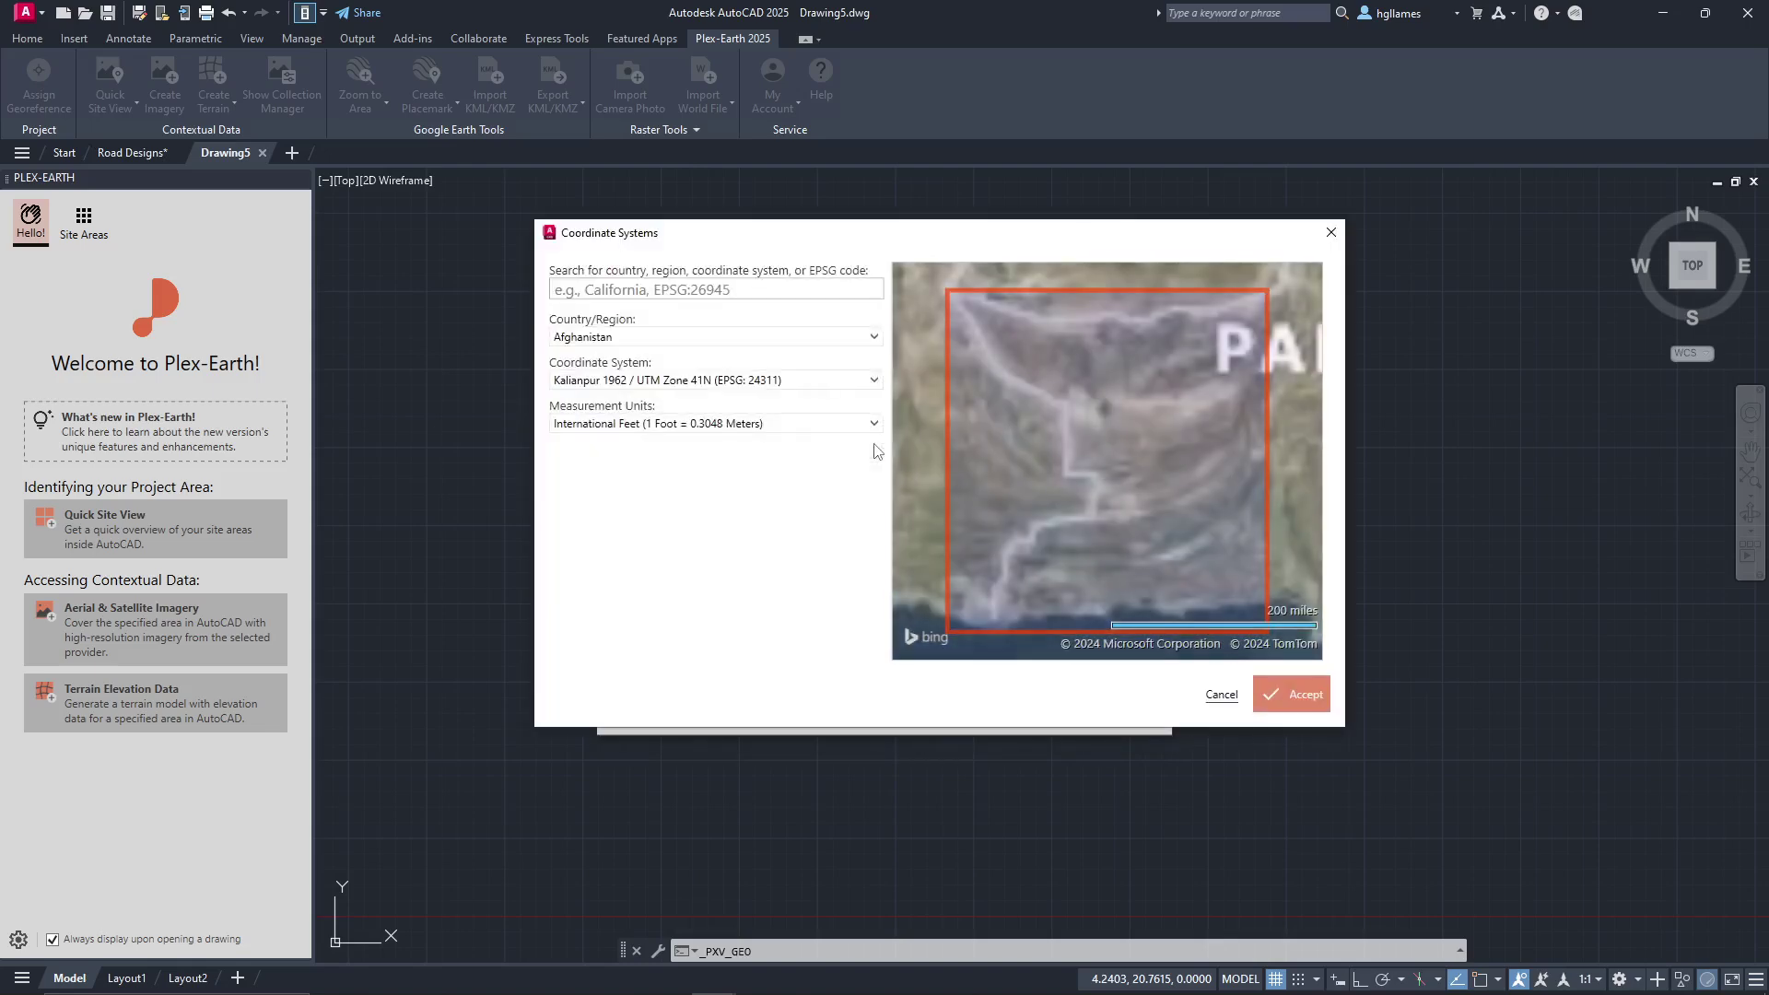
click(873, 344)
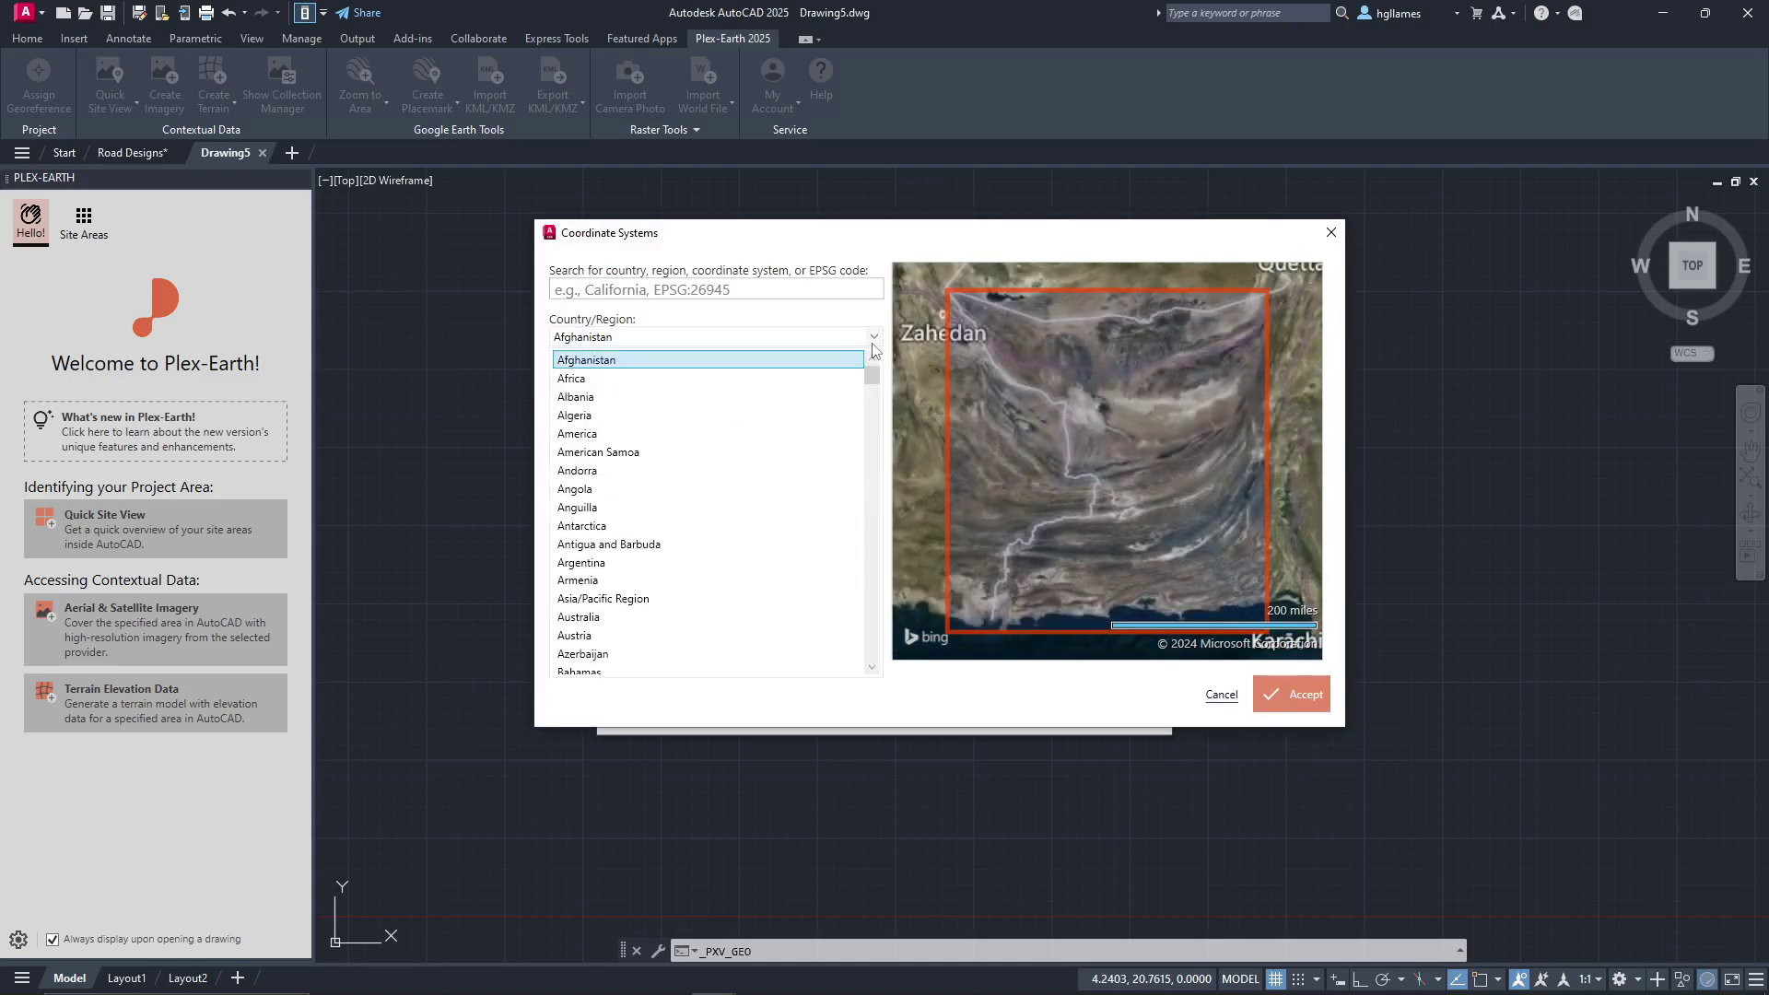
text(un)
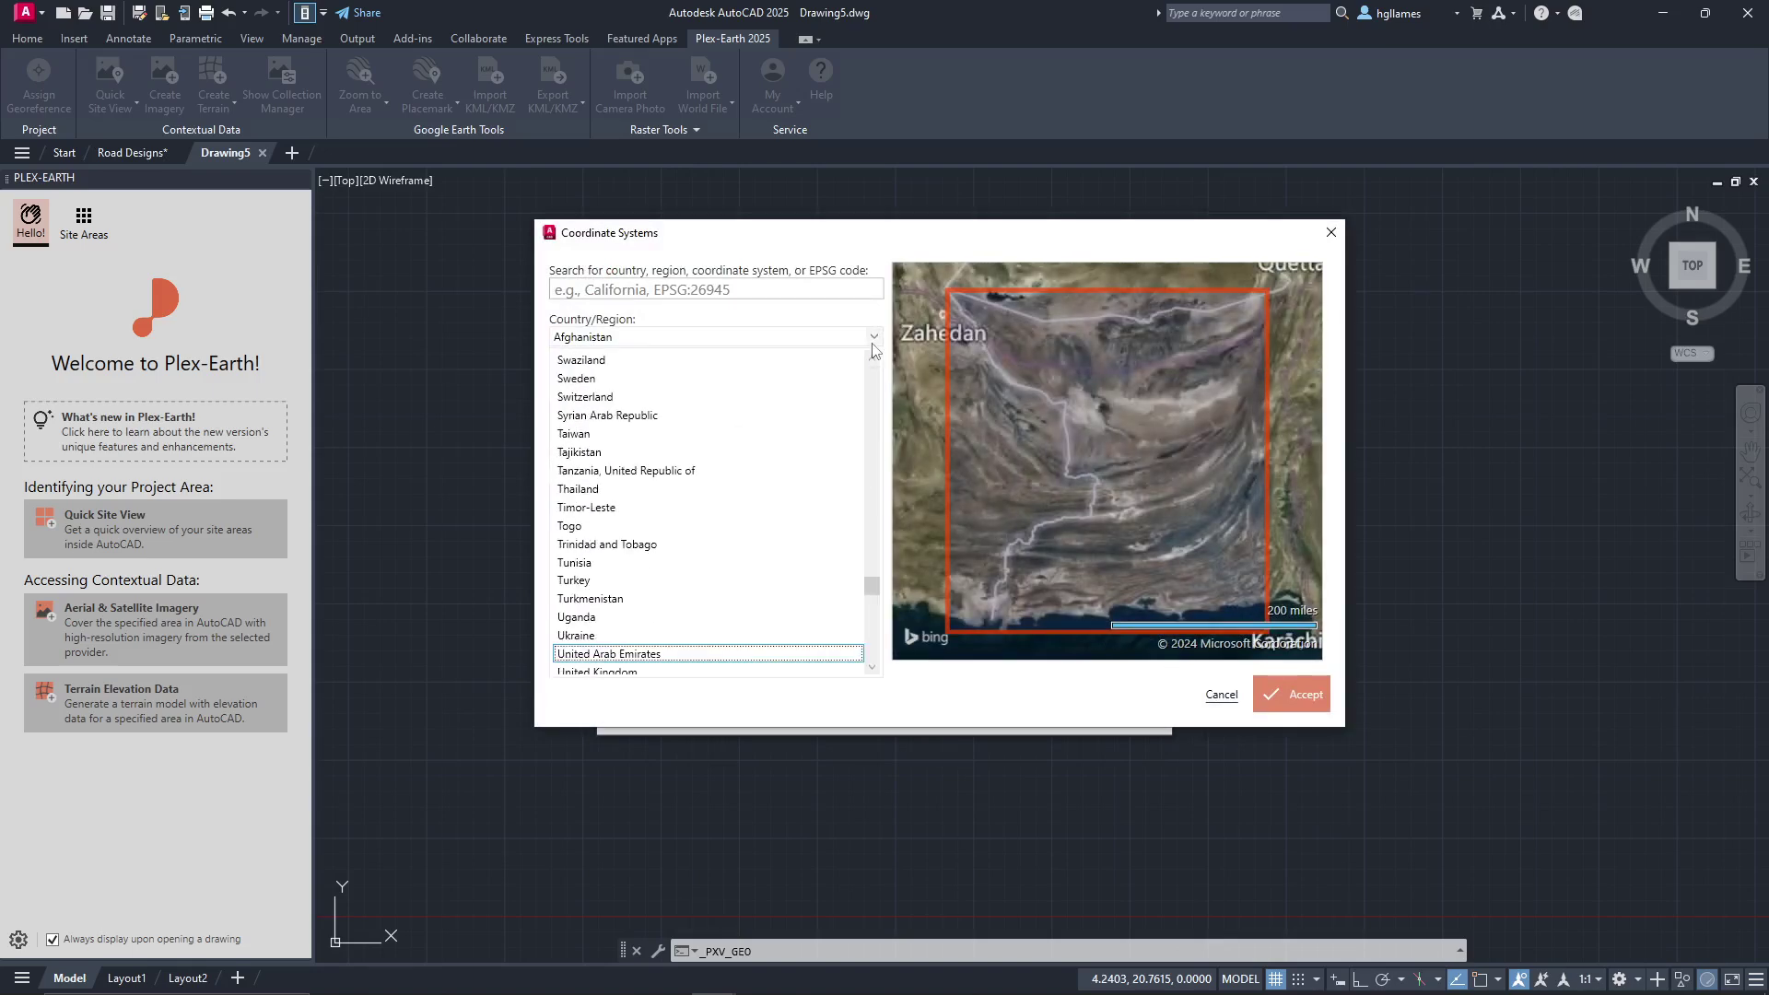
key(Down)
key(Down)
key(Down)
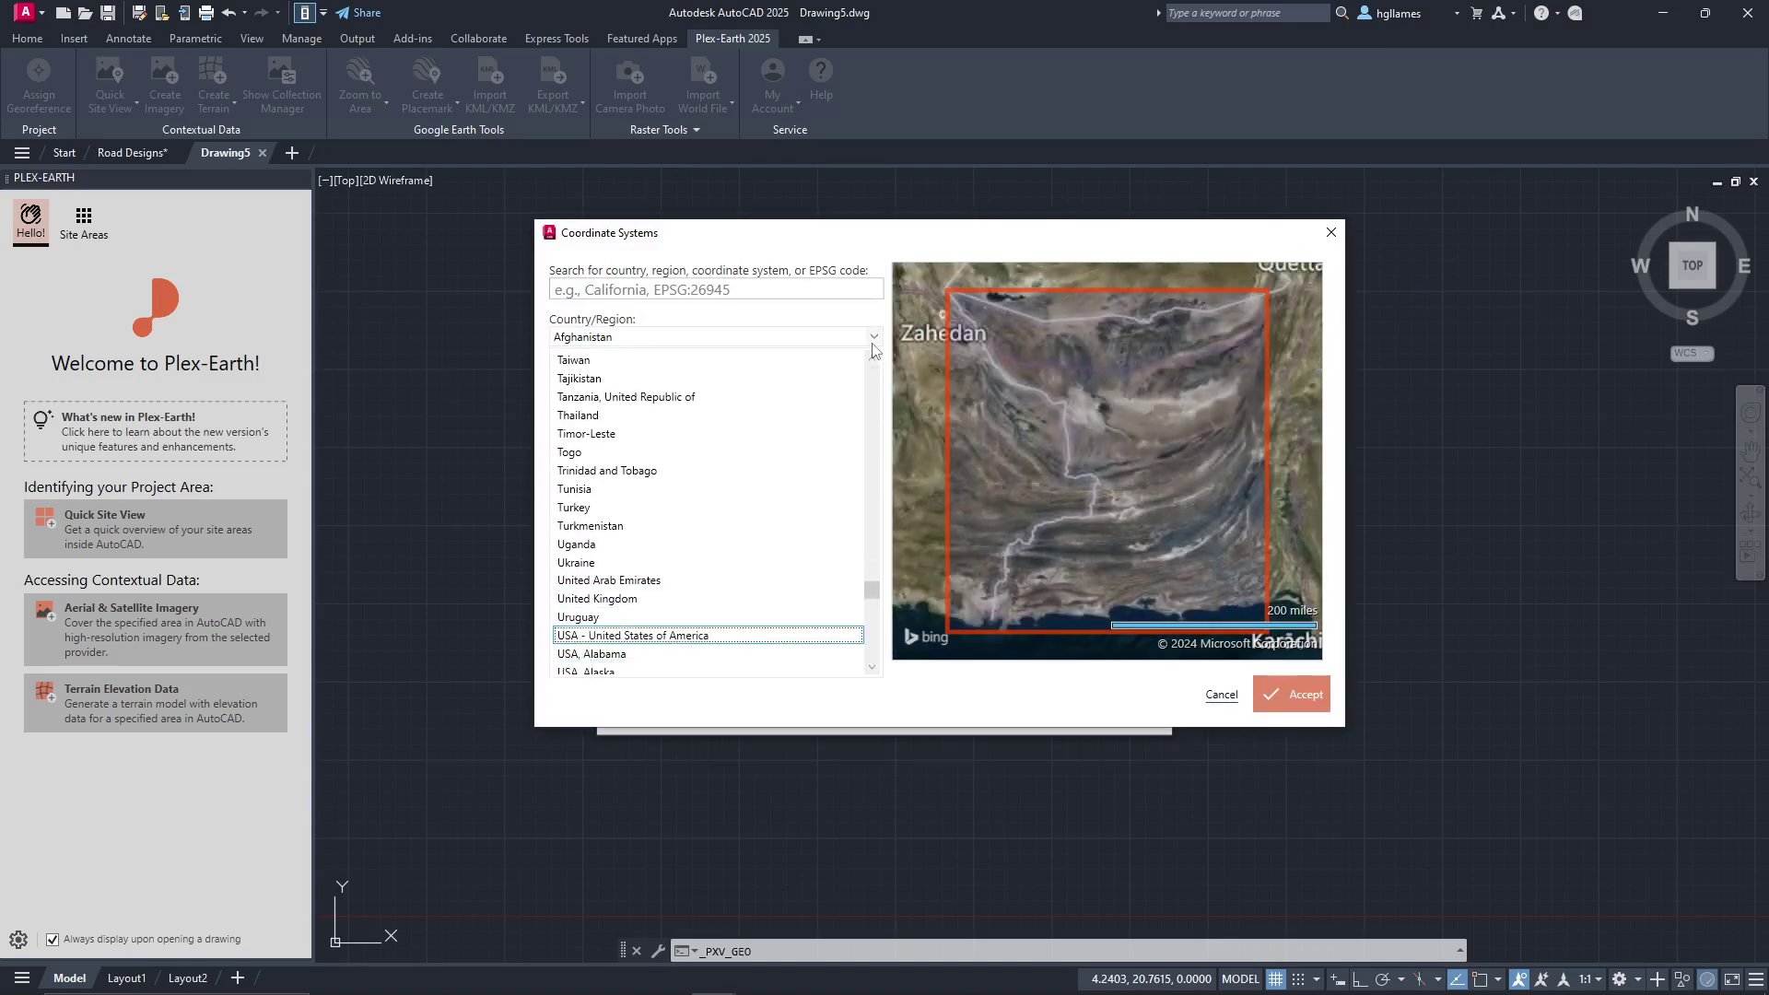
key(Return)
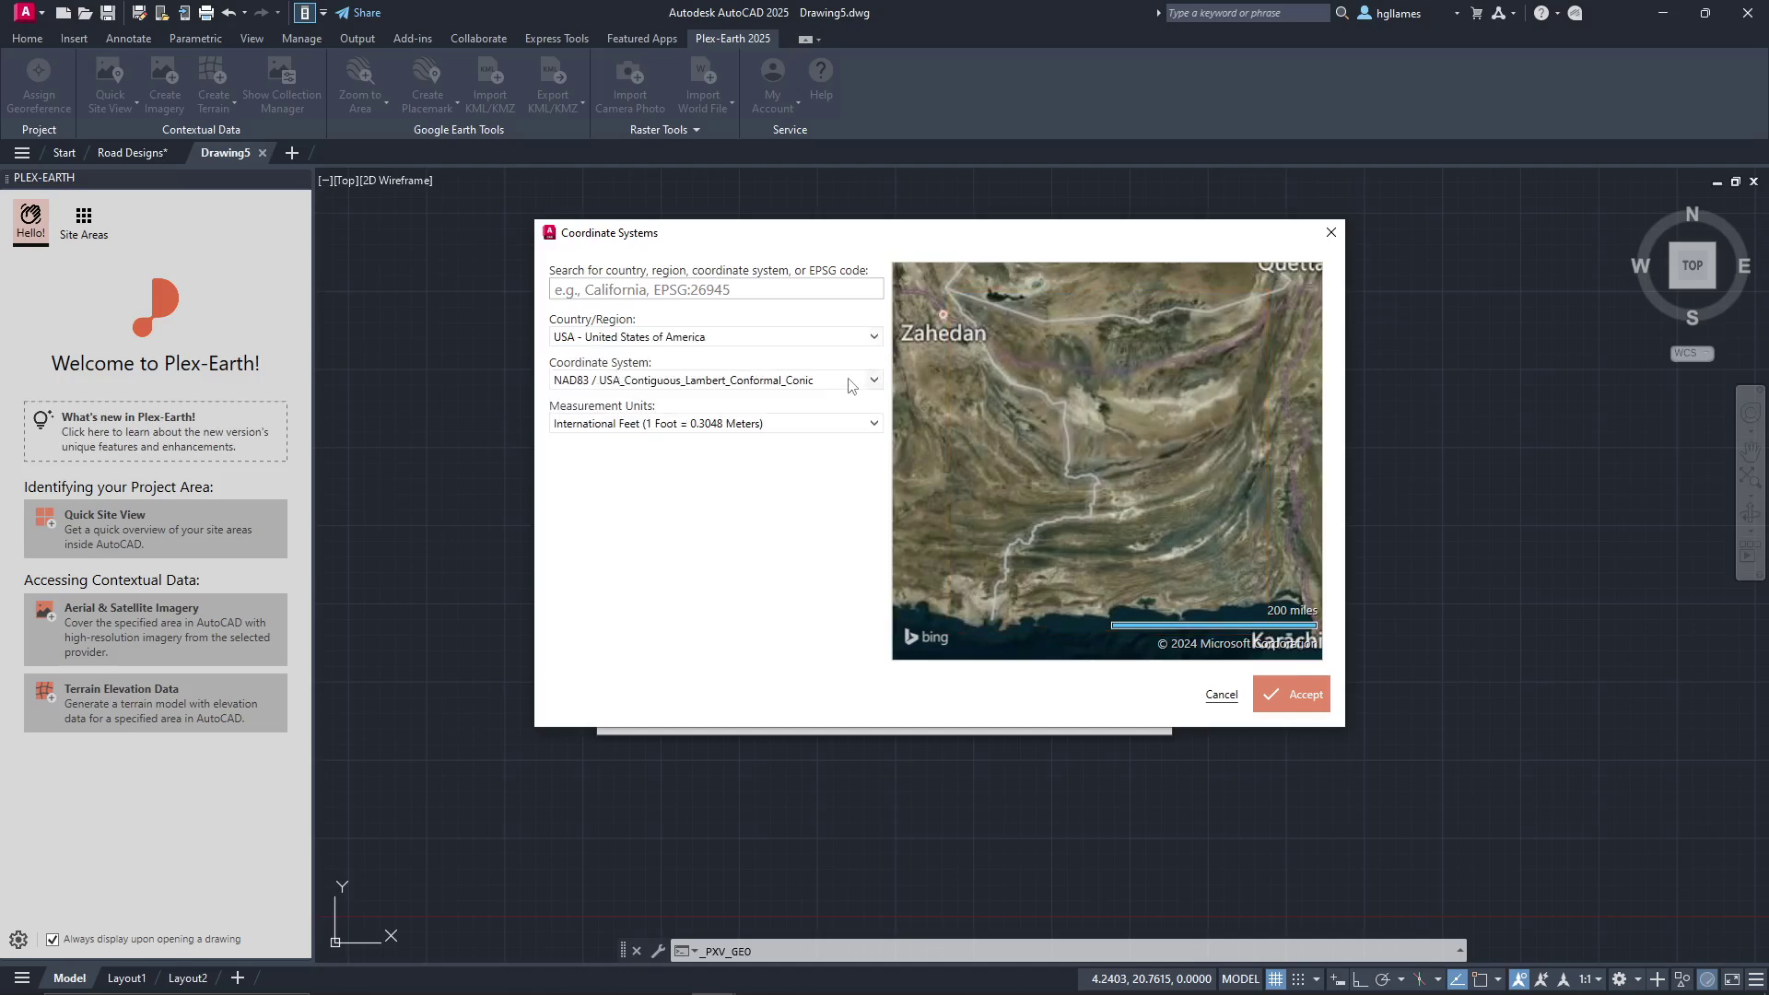
click(848, 379)
click(848, 379)
click(826, 426)
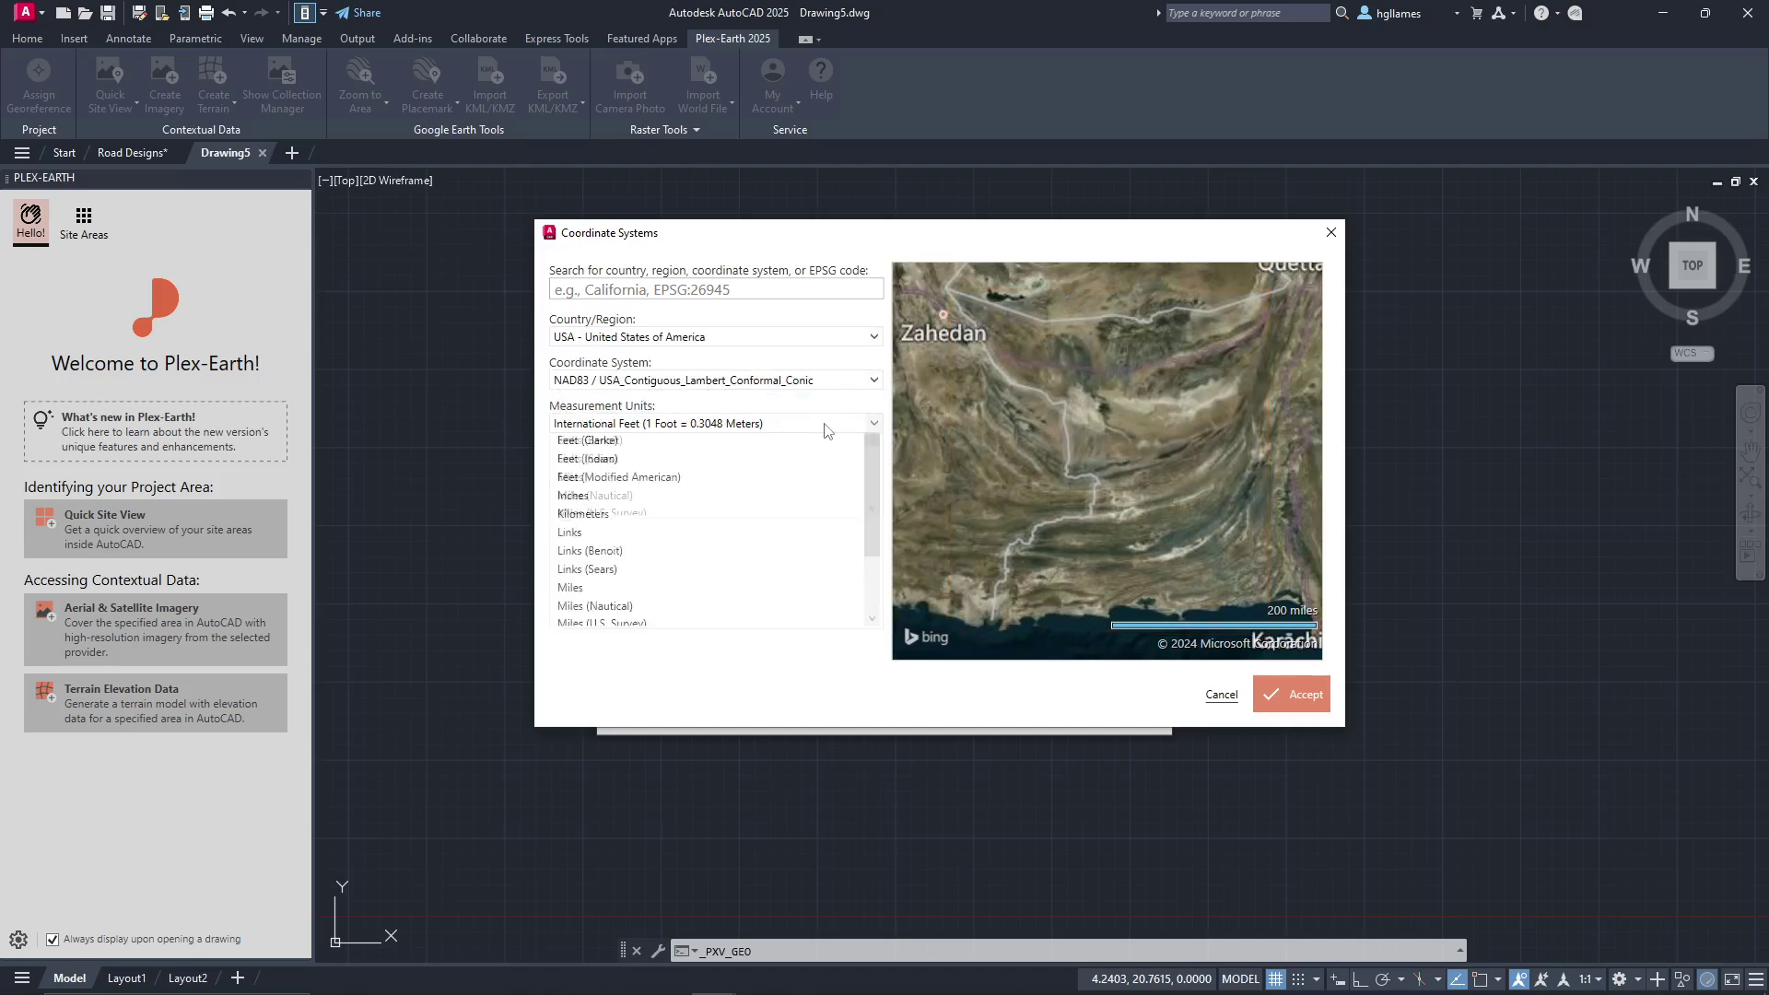
click(826, 430)
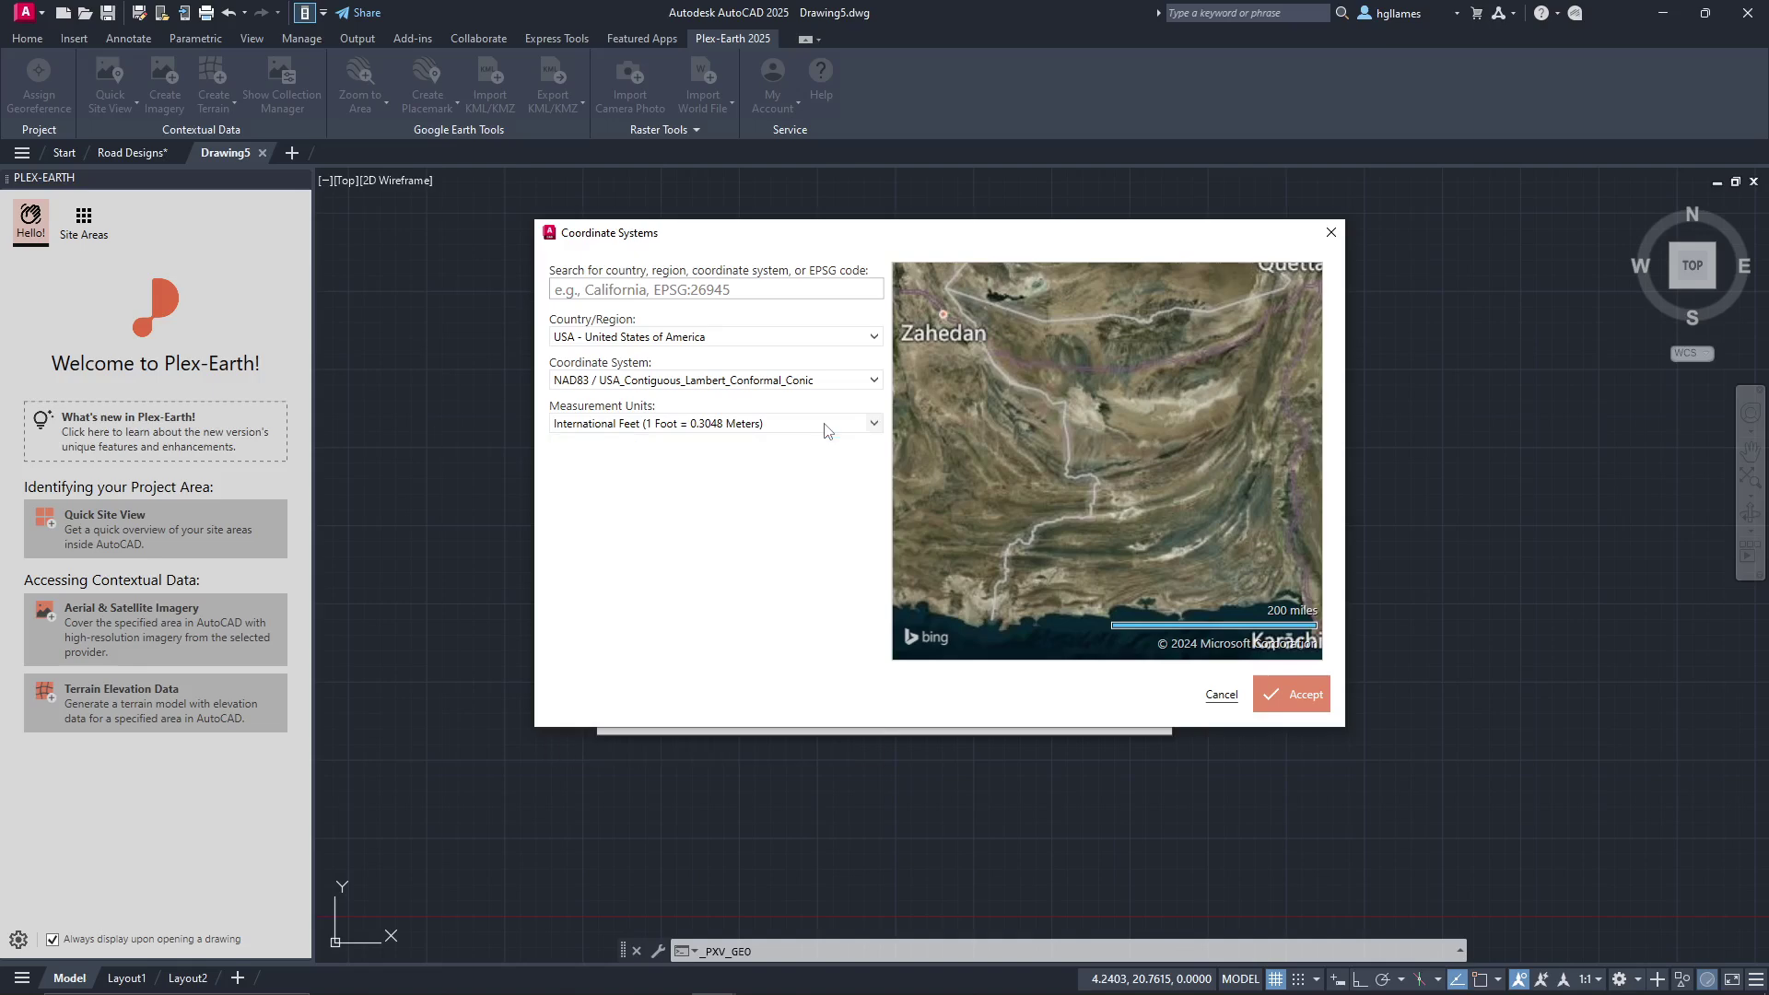
Step: Find the coordinate system by EPSG code 03085 and assign NAD83 (HARN) / Texas Centric Albers Equal Area in feet to Drawing5
click(813, 298)
key(Num_Lock)
text(03085)
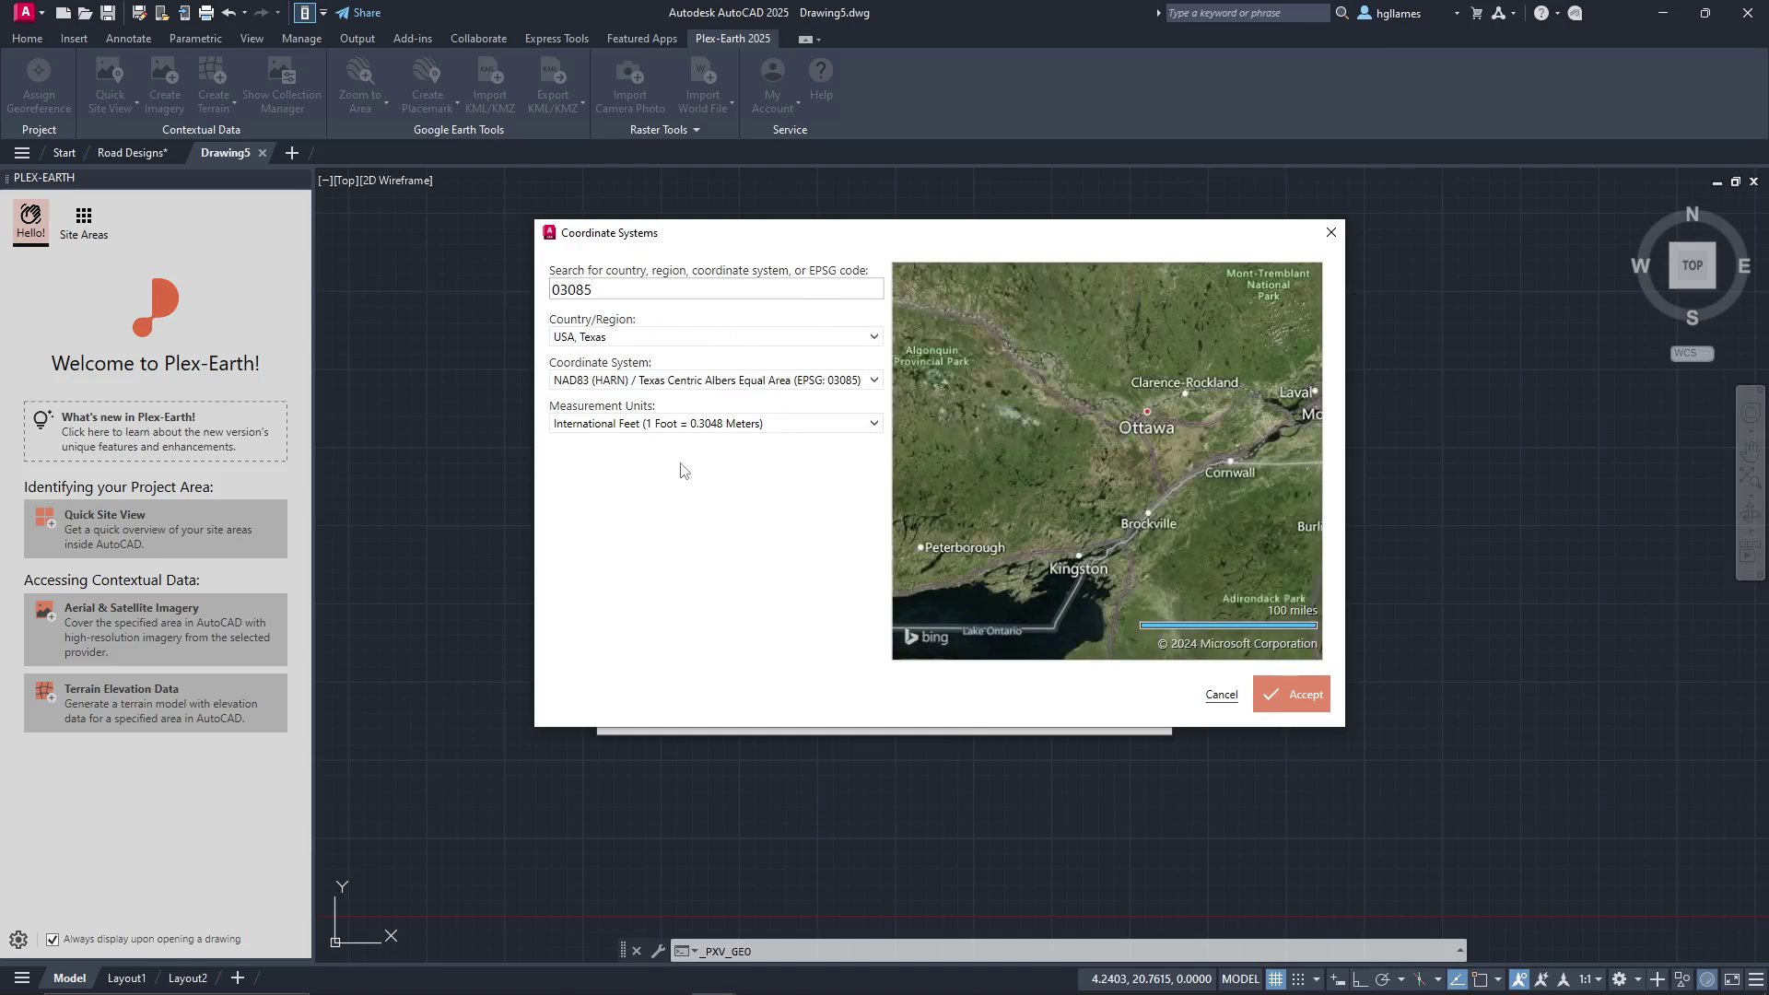
click(1300, 703)
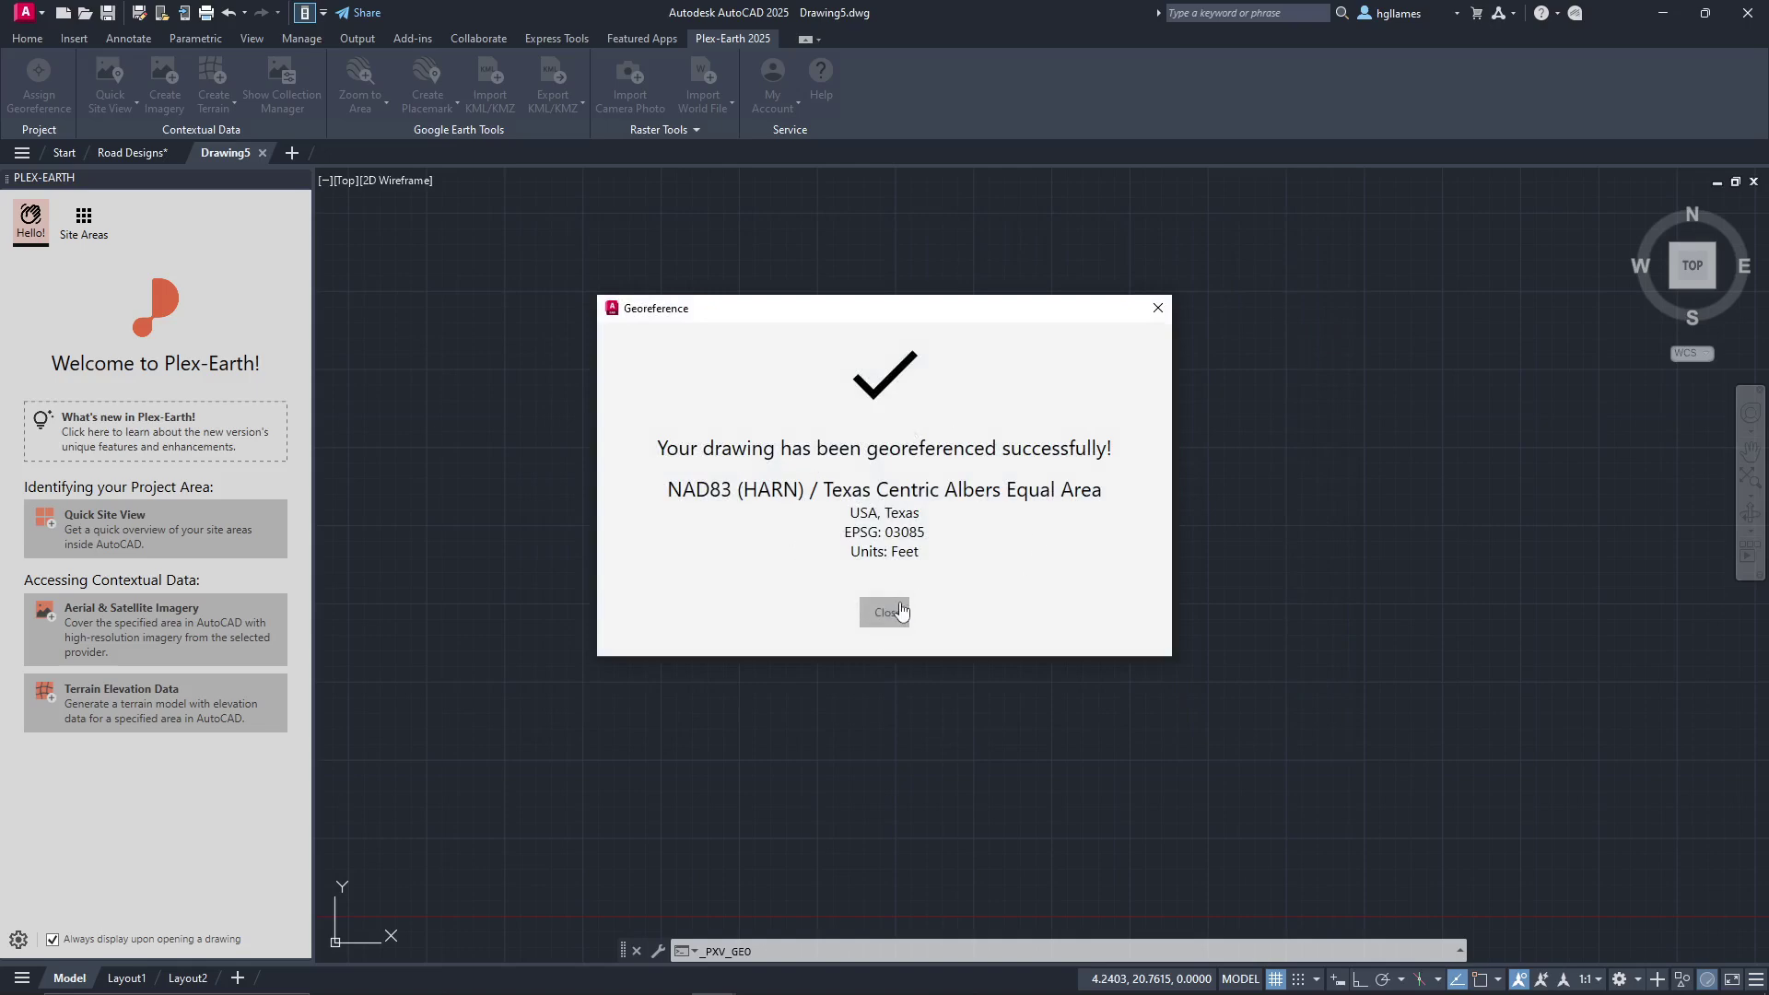
click(901, 611)
Step: Switch to the Road Designs drawing and open its Plex-Earth georeference assignment
click(125, 153)
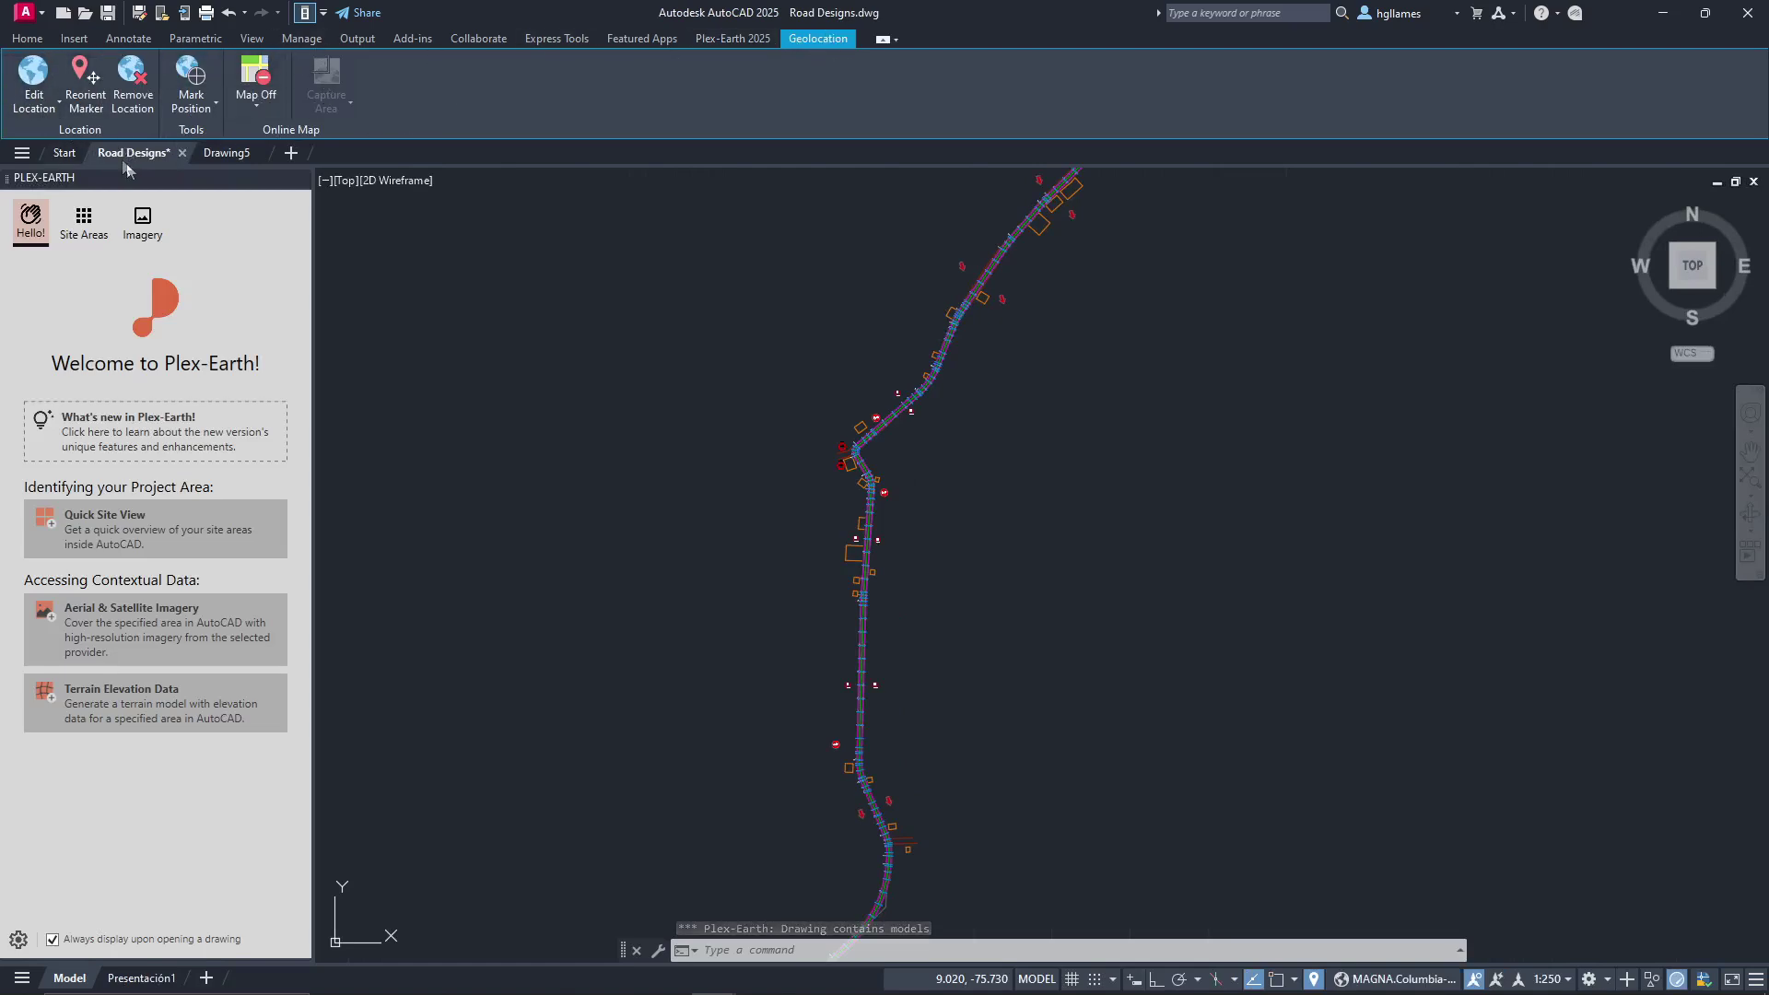
click(730, 39)
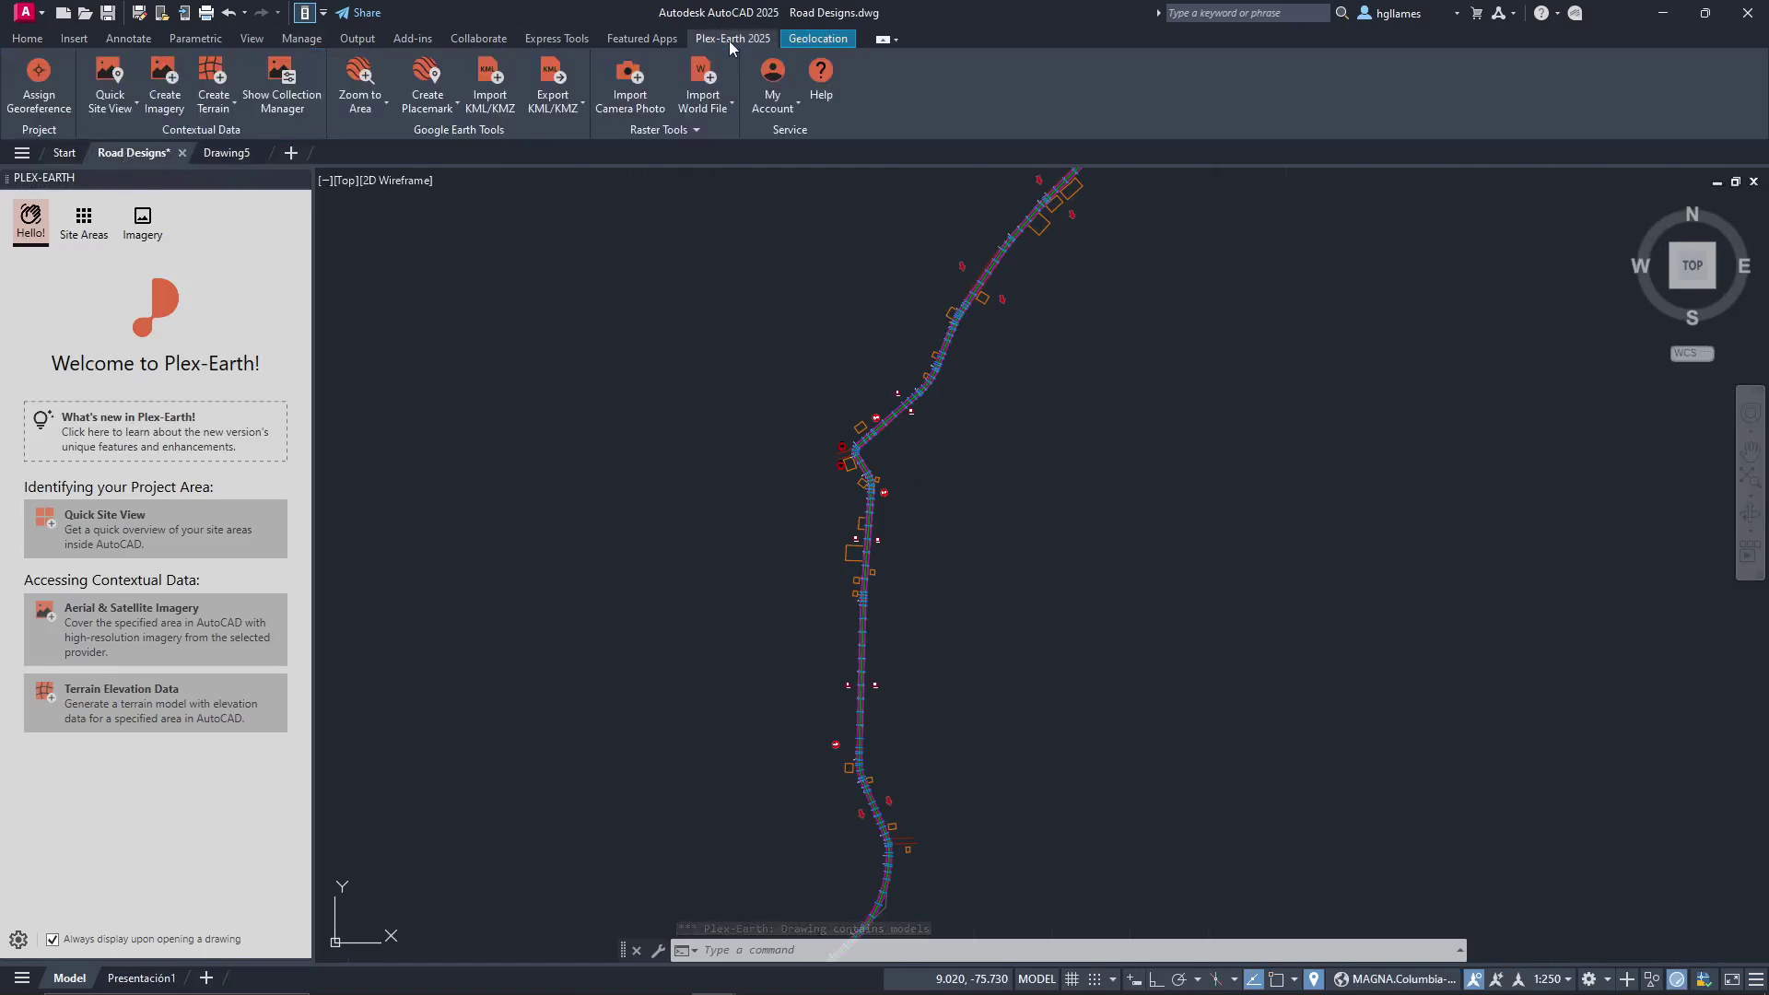
click(29, 98)
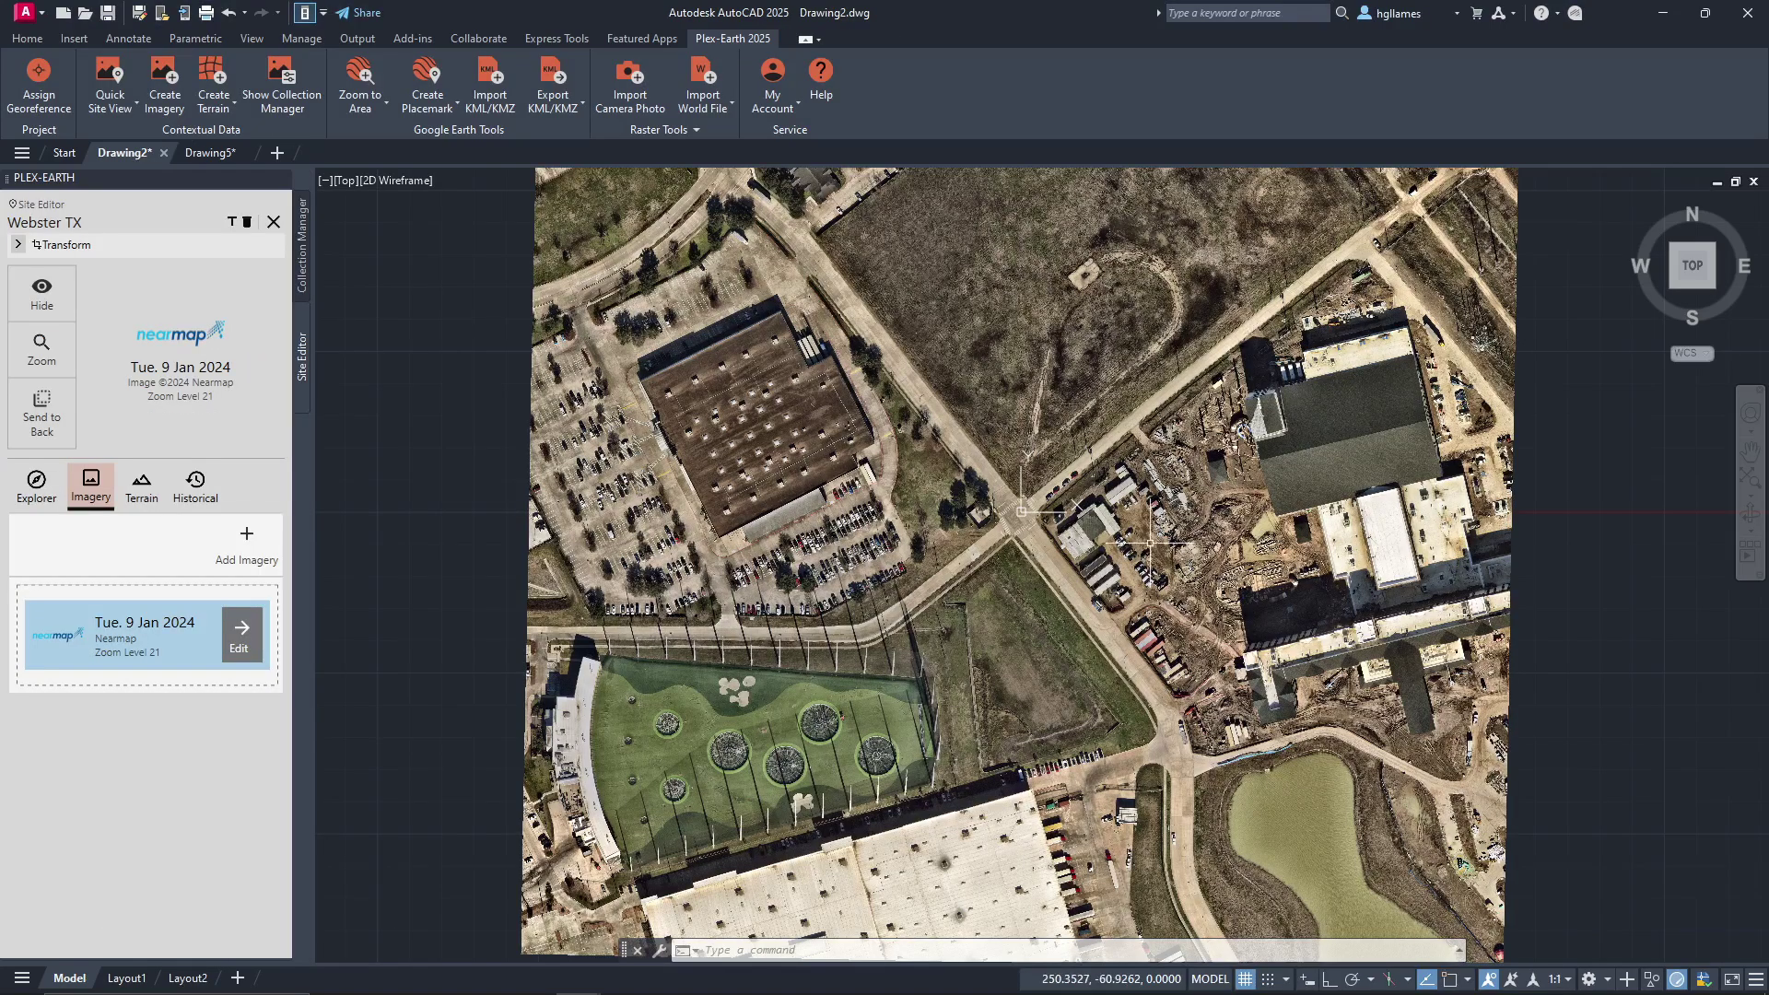
Step: Examine the crossroads and adjacent construction site up close in Drawing2's Webster TX Nearmap imagery
scroll(1150, 544, up, 3)
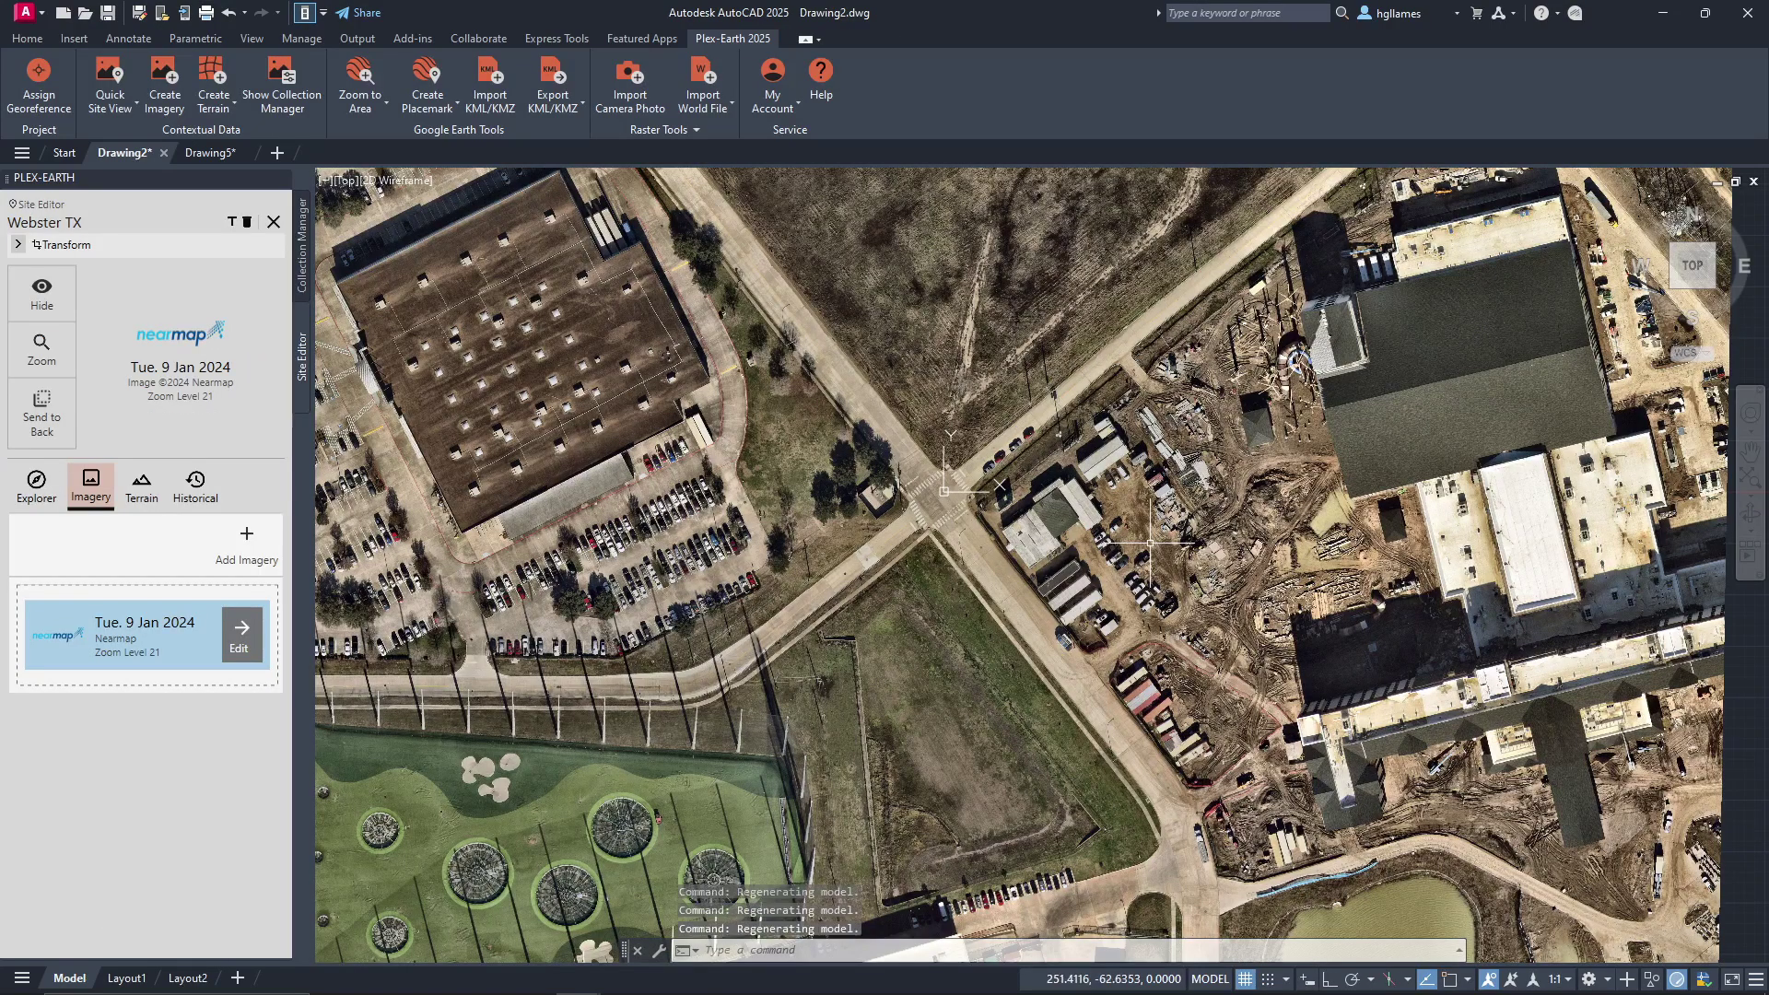
scroll(1150, 544, up, 2)
scroll(1151, 544, up, 2)
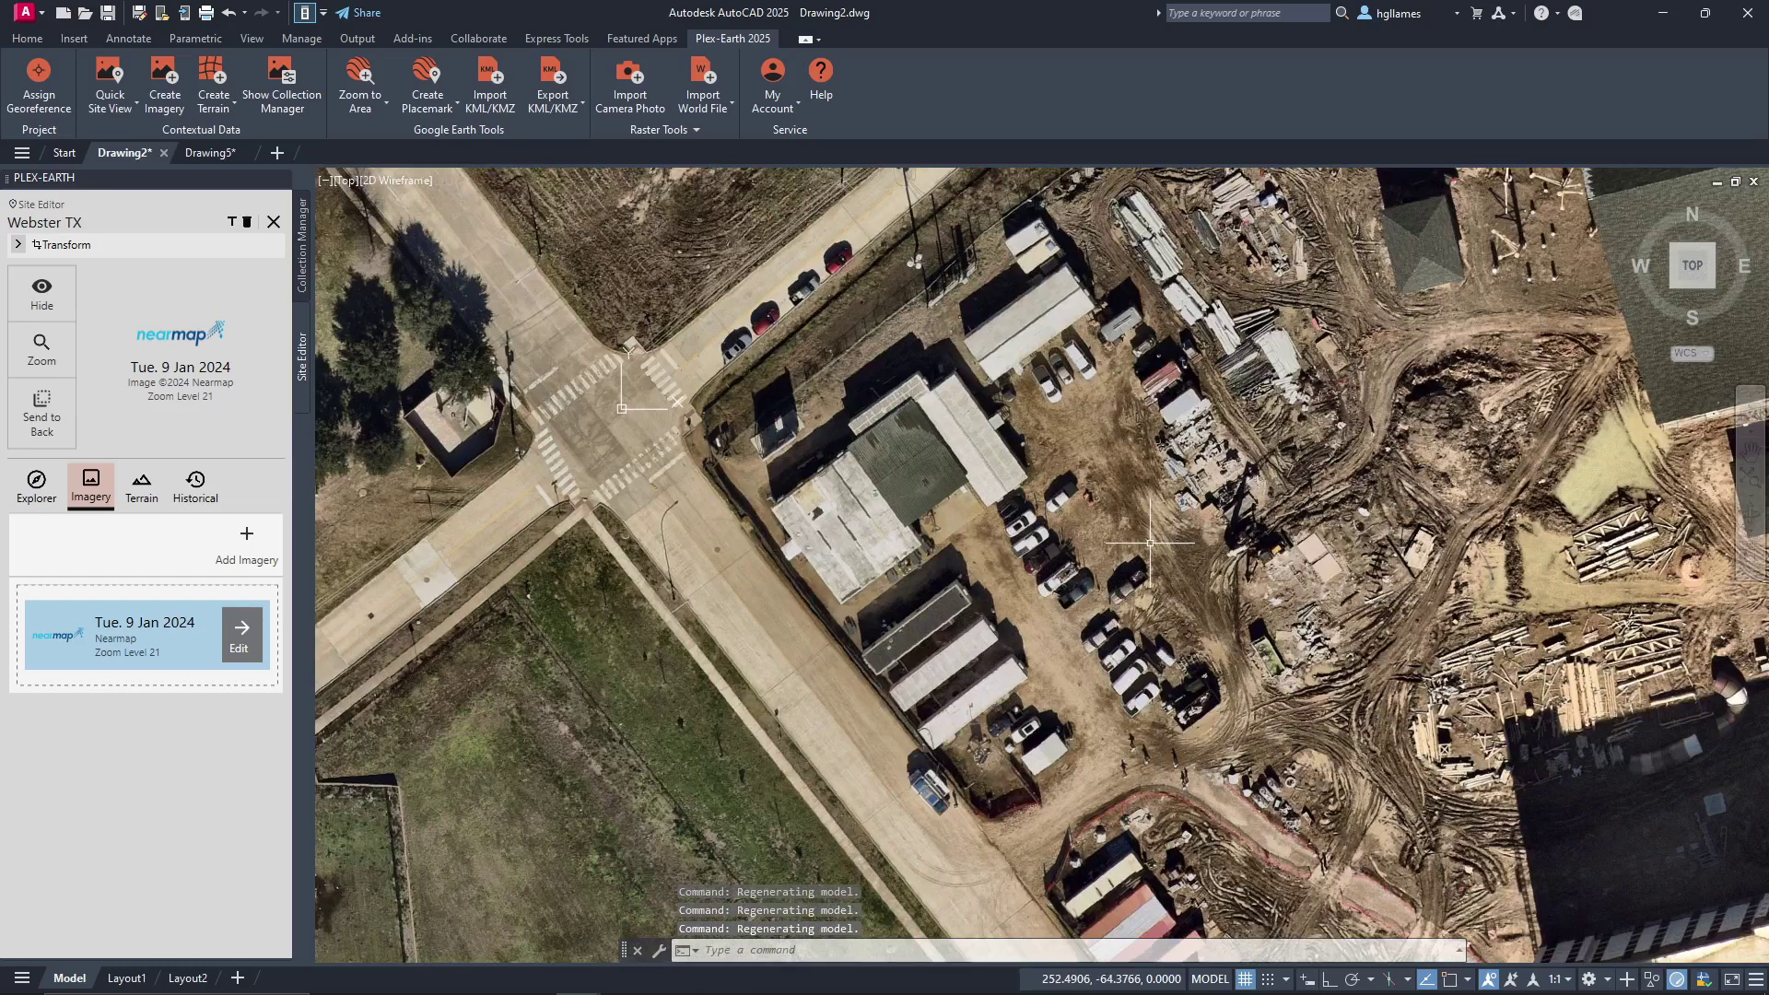
scroll(1150, 544, up, 2)
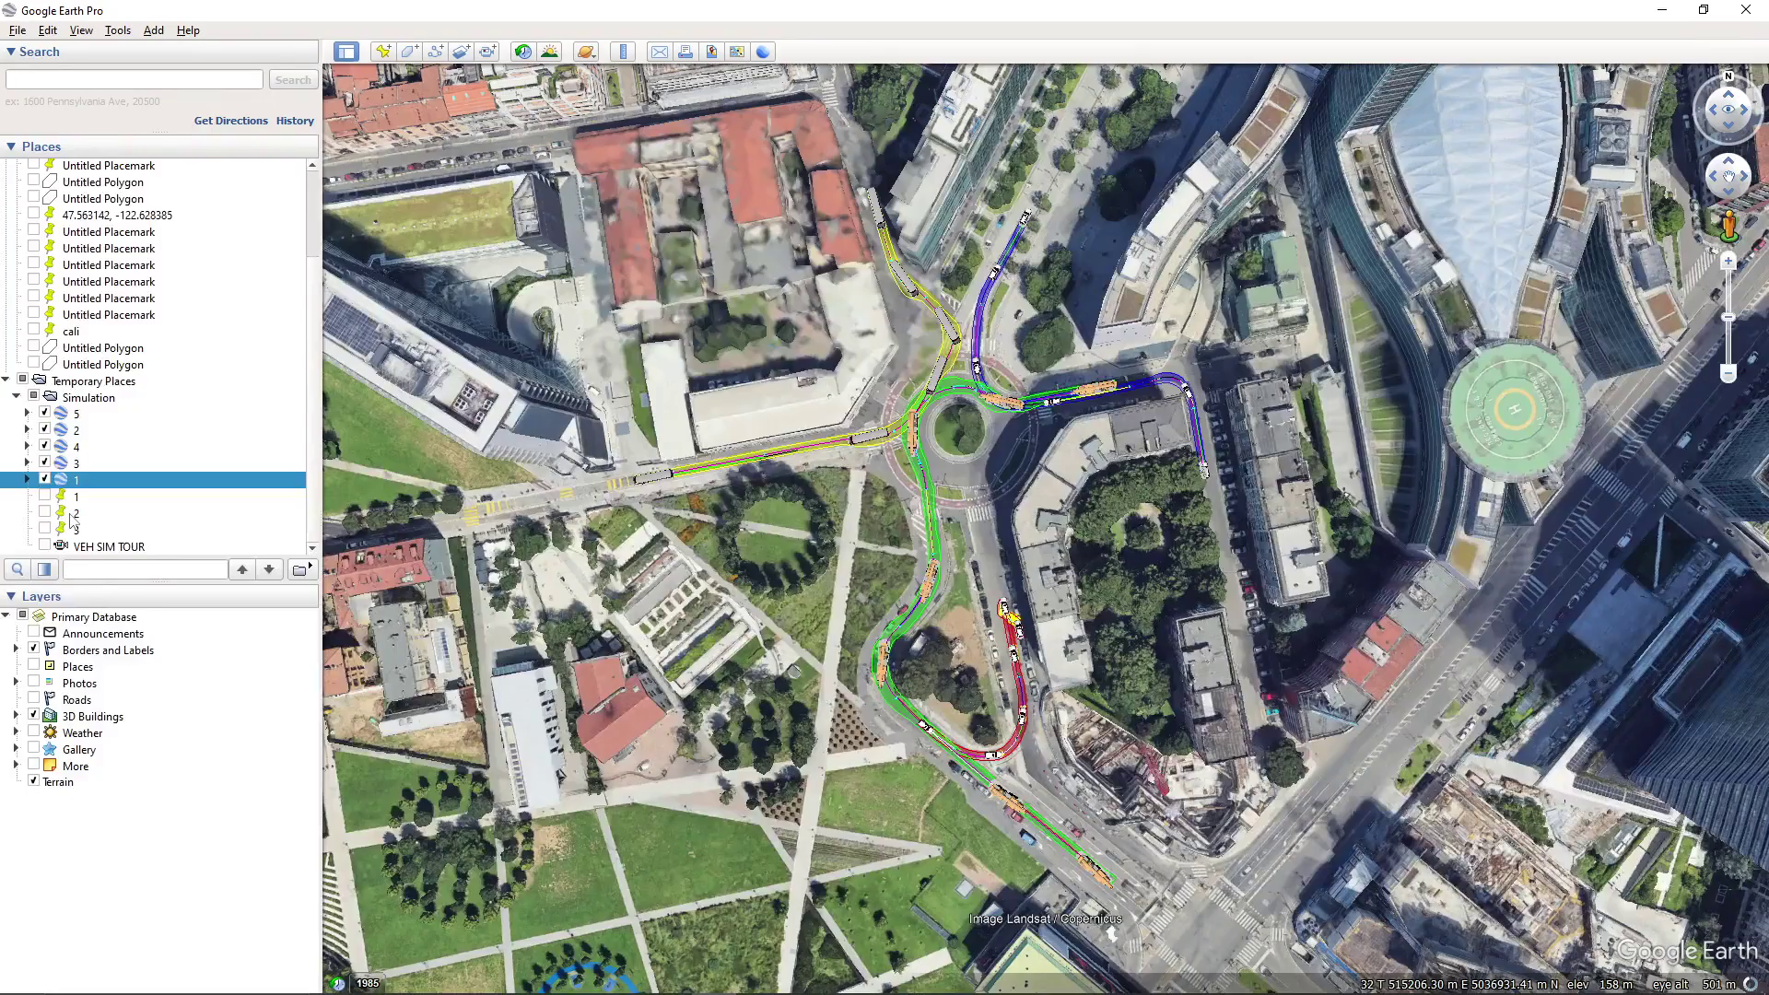
Step: Switch to Google Earth Pro and fly to placemark 2 in the Simulation folder
double_click(73, 513)
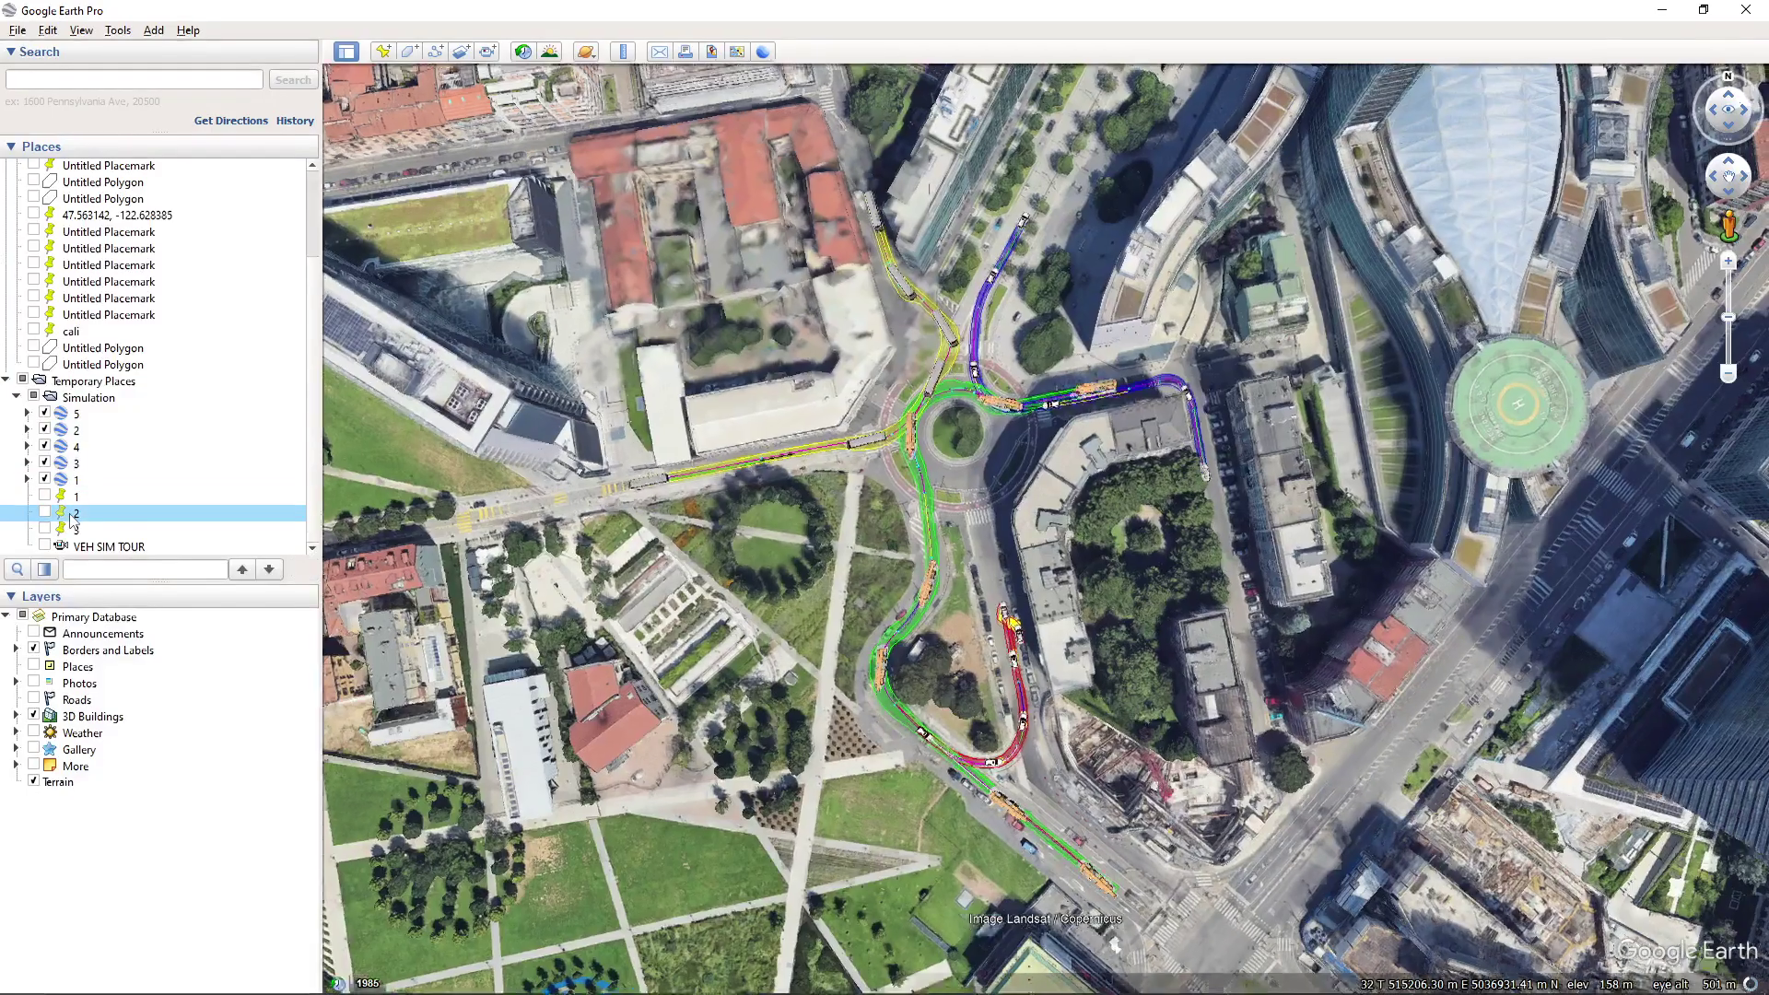